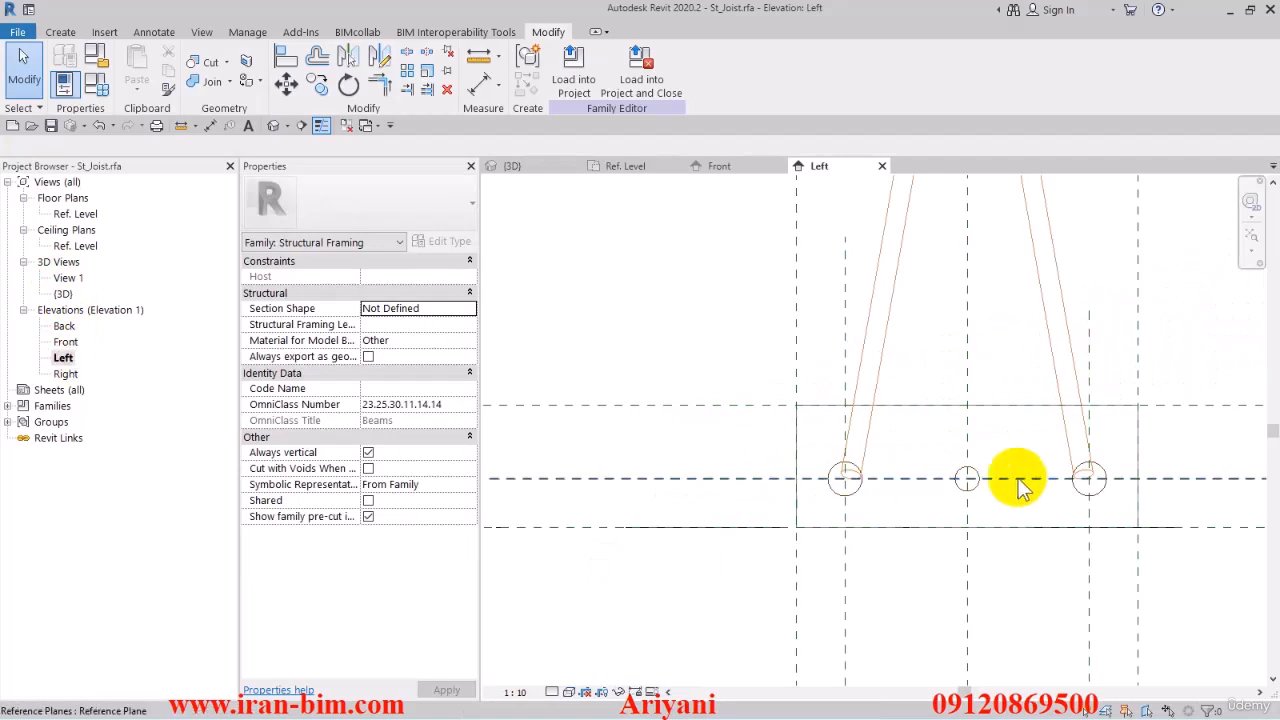
# - Examine what is selected at the middle base rebar in the left elevation, checking the array group around it
pyautogui.click(968, 485)
pyautogui.scroll(-2, 968, 485)
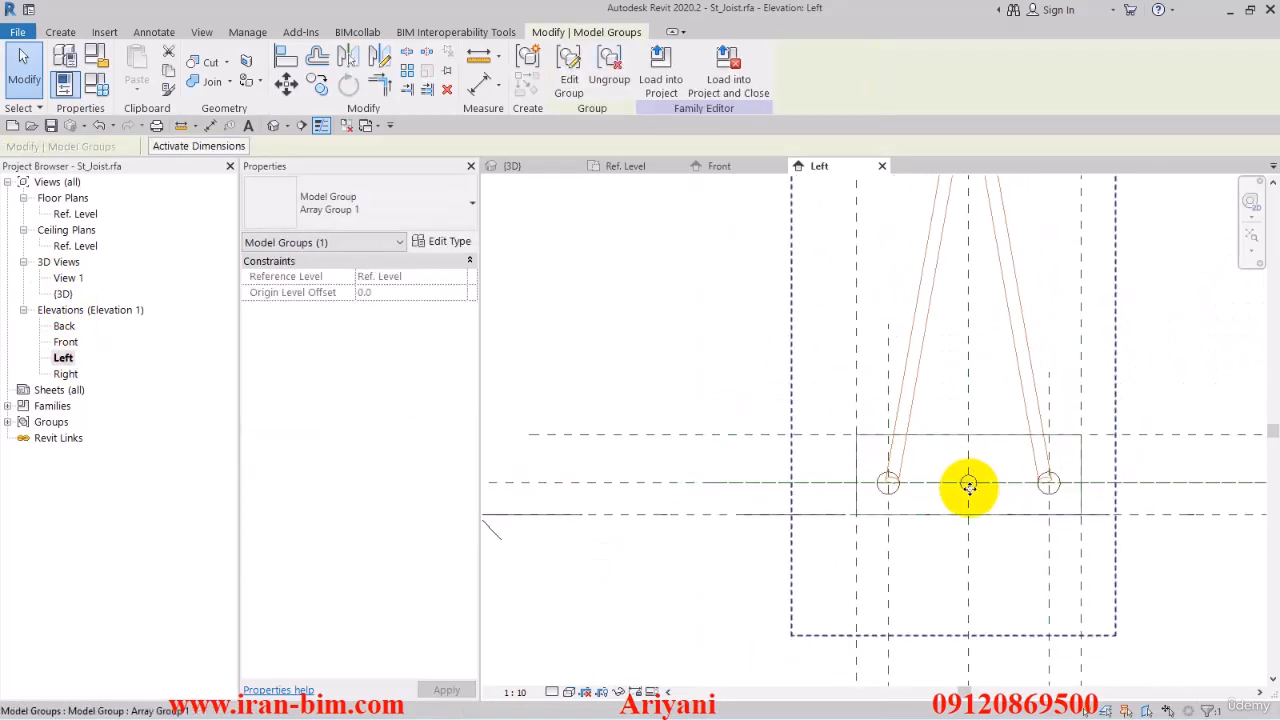
pyautogui.click(703, 383)
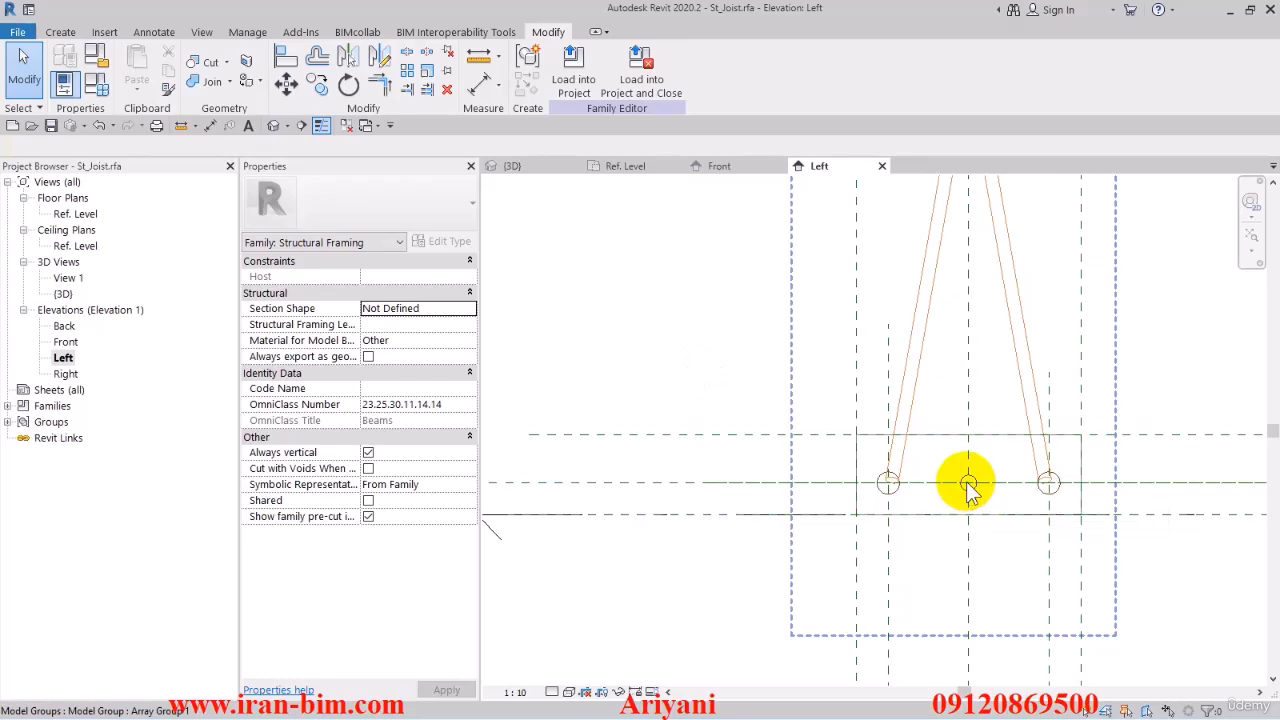
pyautogui.click(968, 485)
pyautogui.scroll(-3, 972, 480)
pyautogui.click(877, 606)
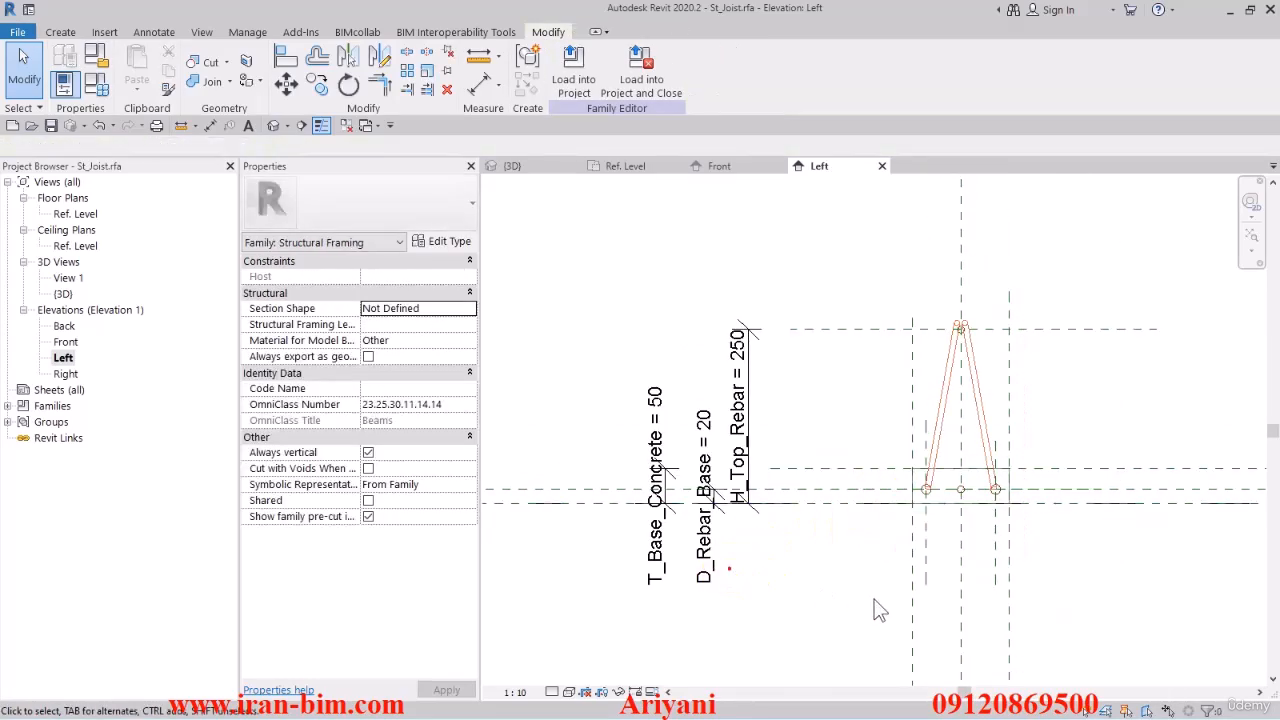
pyautogui.moveTo(988, 481); pyautogui.dragTo(1003, 477)
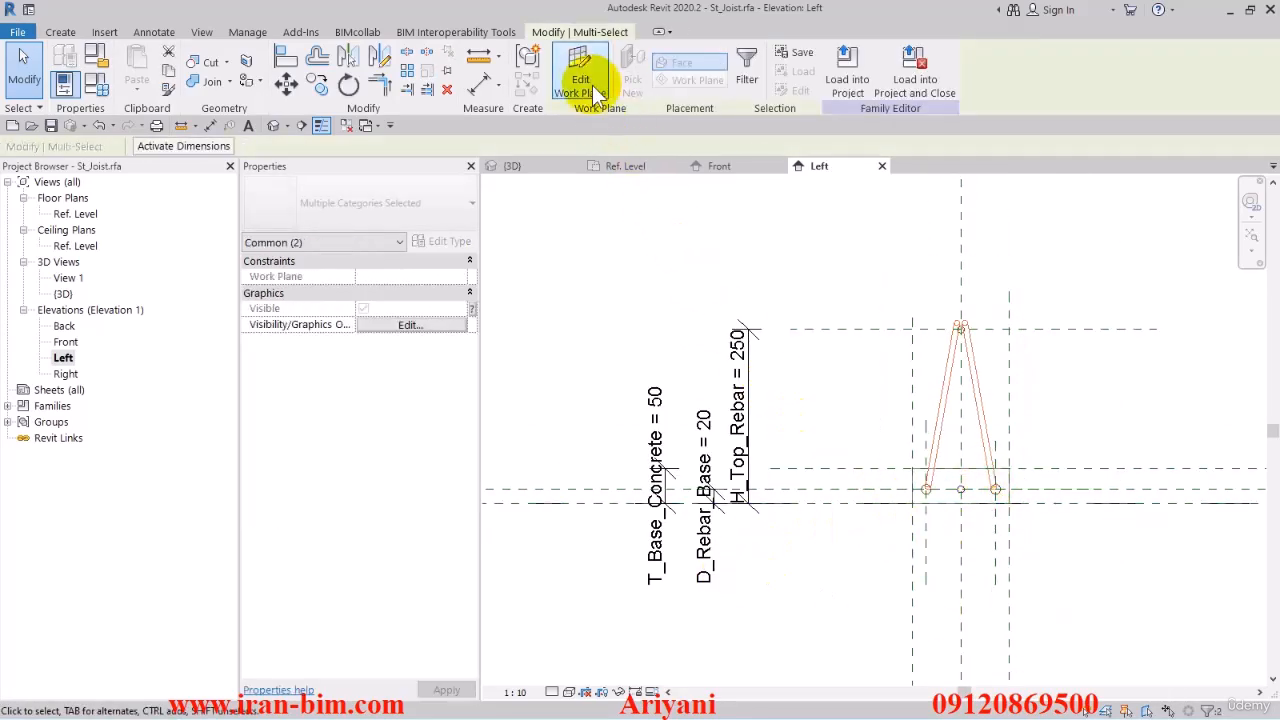
pyautogui.scroll(2, 981, 507)
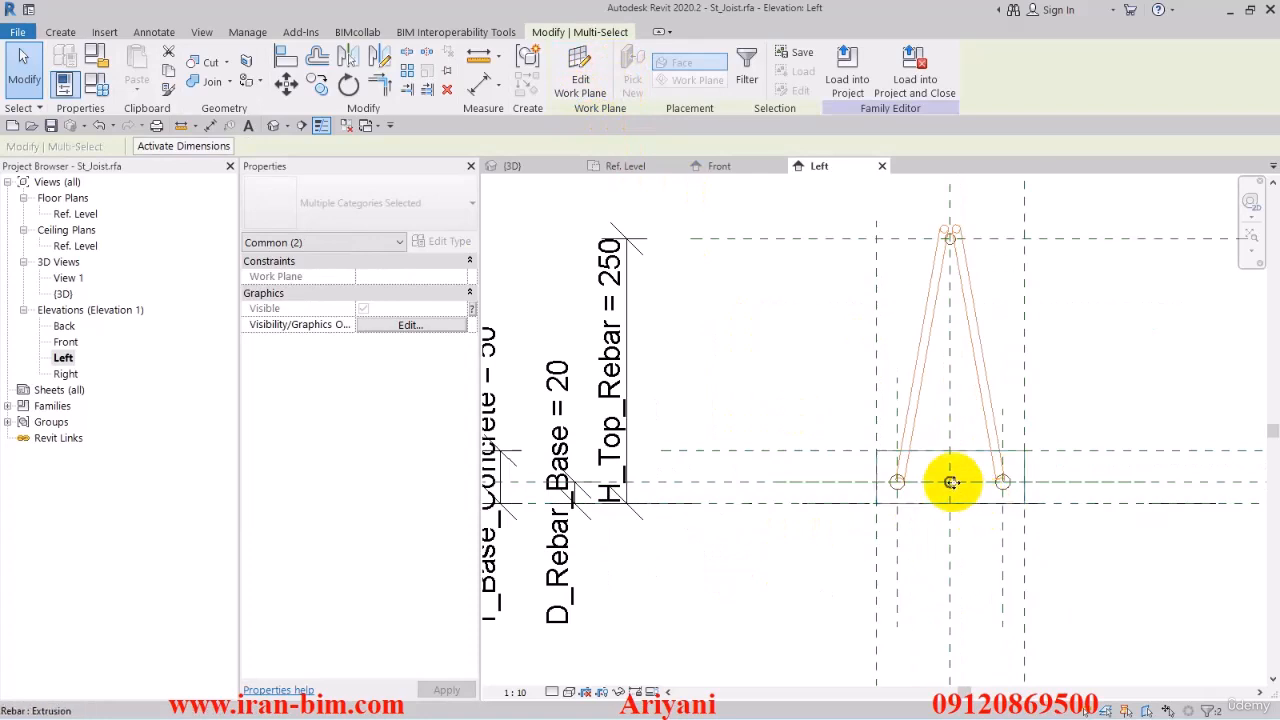
pyautogui.click(1094, 578)
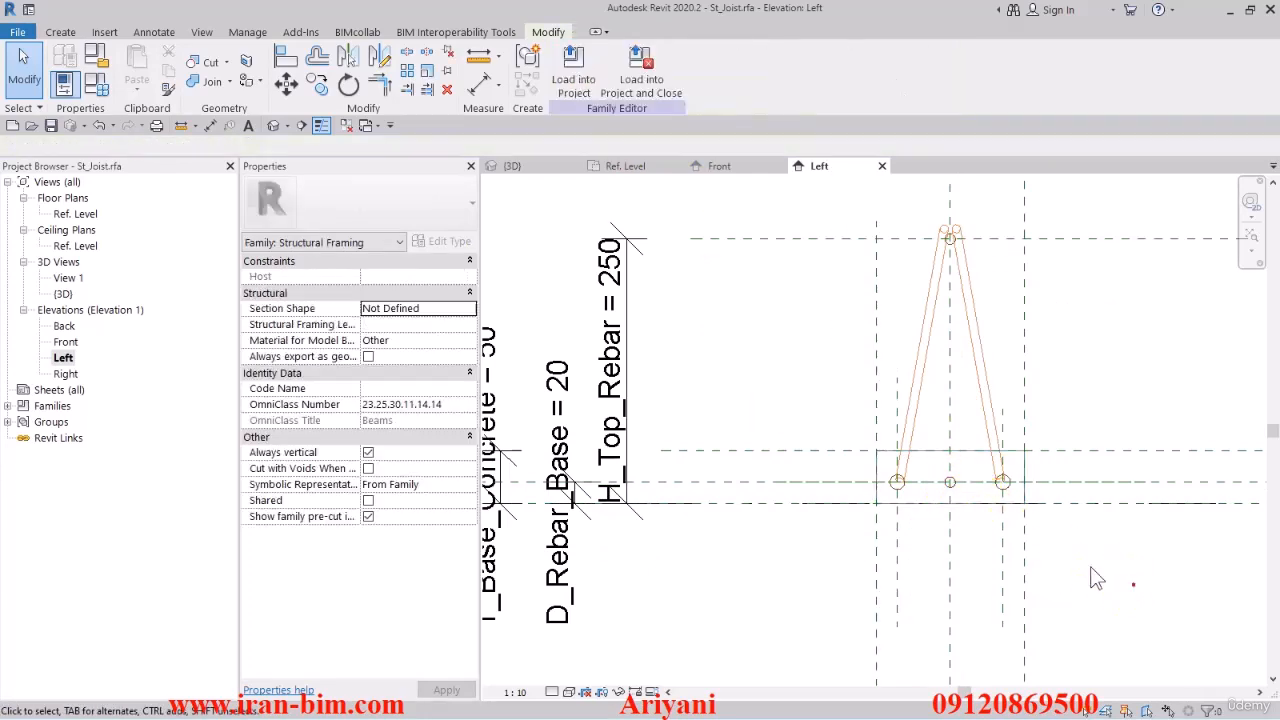
pyautogui.click(950, 485)
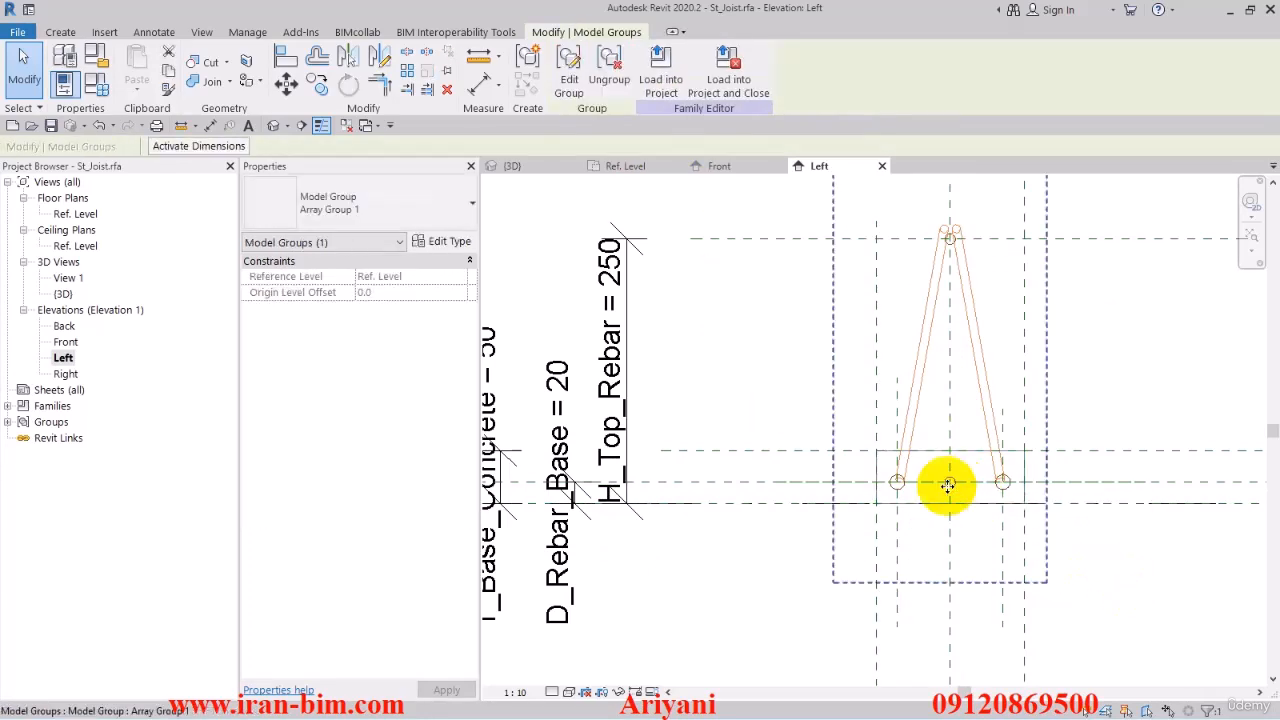
# - Switch the left elevation to a shaded visual style and select the middle rebar in the concrete base
pyautogui.click(570, 691)
pyautogui.click(590, 640)
pyautogui.click(958, 496)
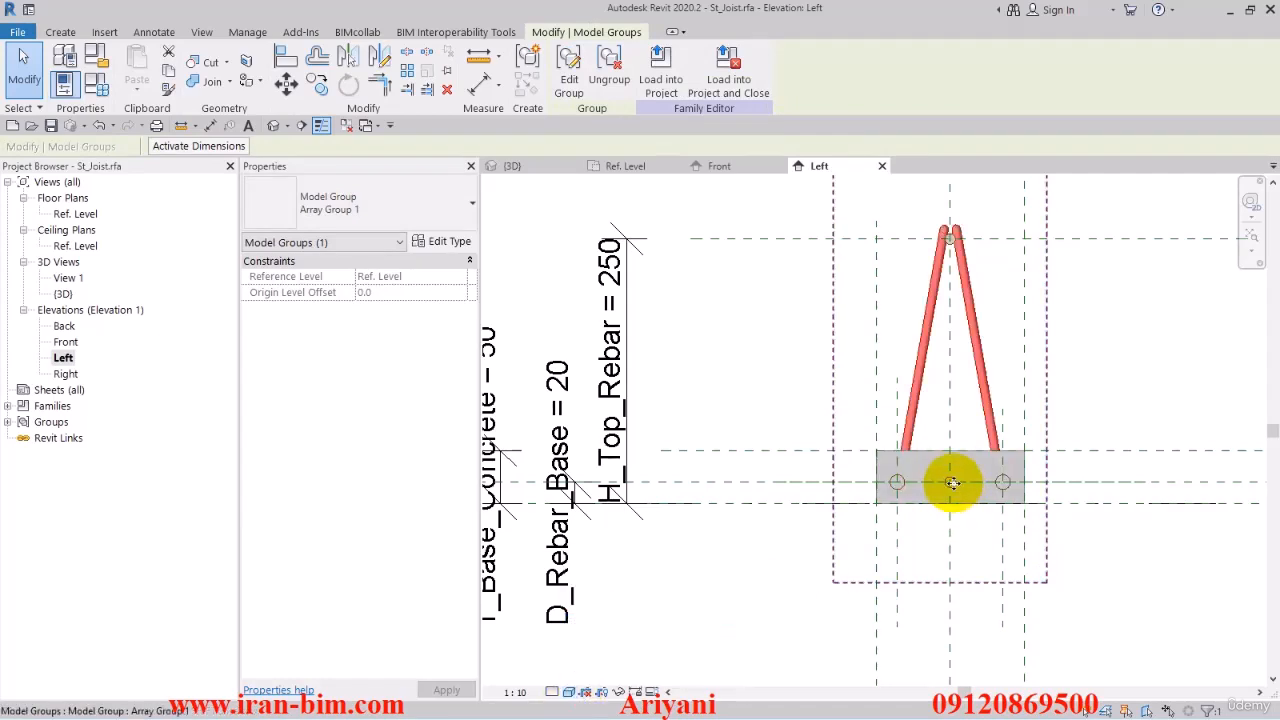
pyautogui.click(771, 411)
pyautogui.moveTo(862, 631); pyautogui.dragTo(766, 526, button='middle')
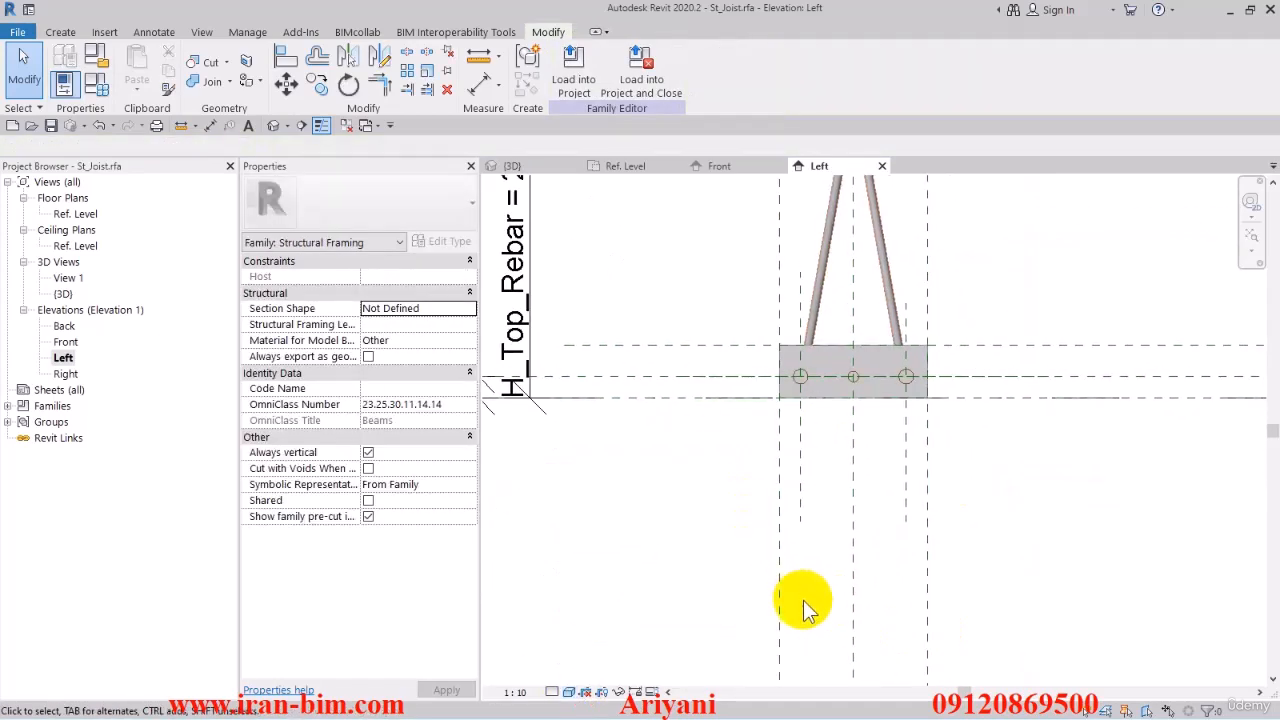
pyautogui.moveTo(803, 600); pyautogui.dragTo(886, 300)
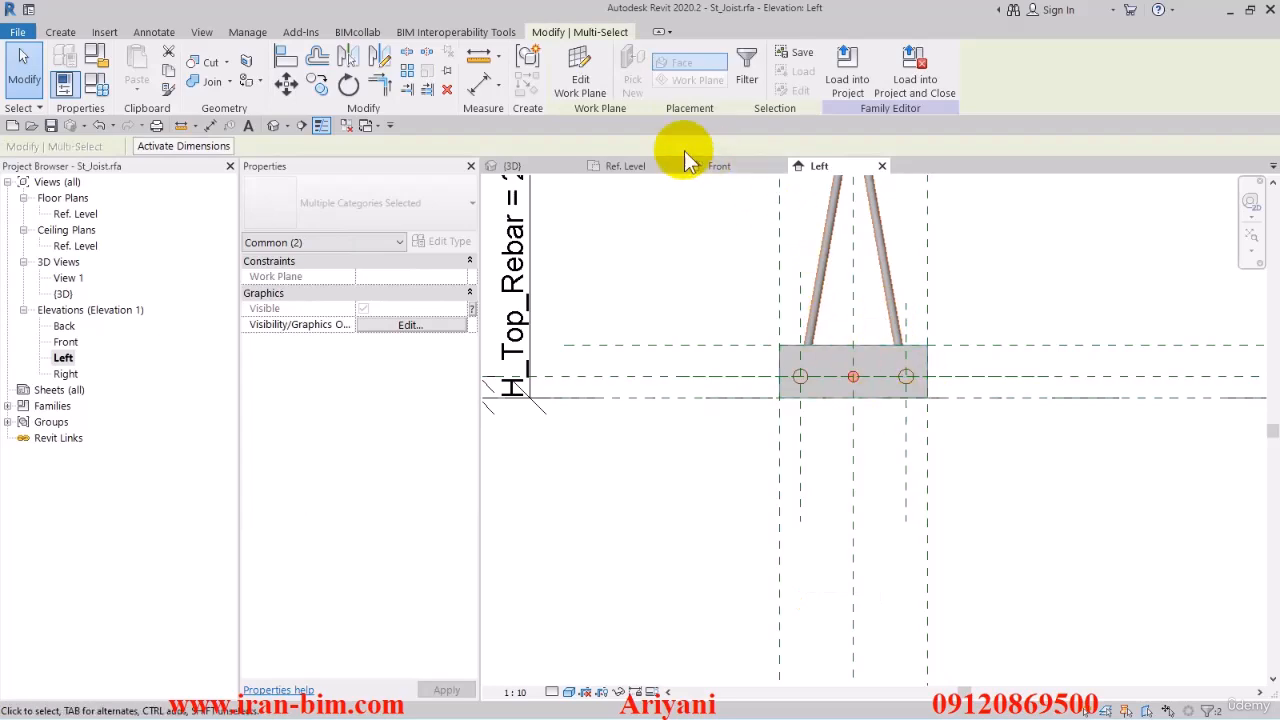
# - In the 3D view, inspect the middle rebar's extrusion sketch and its diameter dimension, leaving the sketch without changes
pyautogui.click(273, 125)
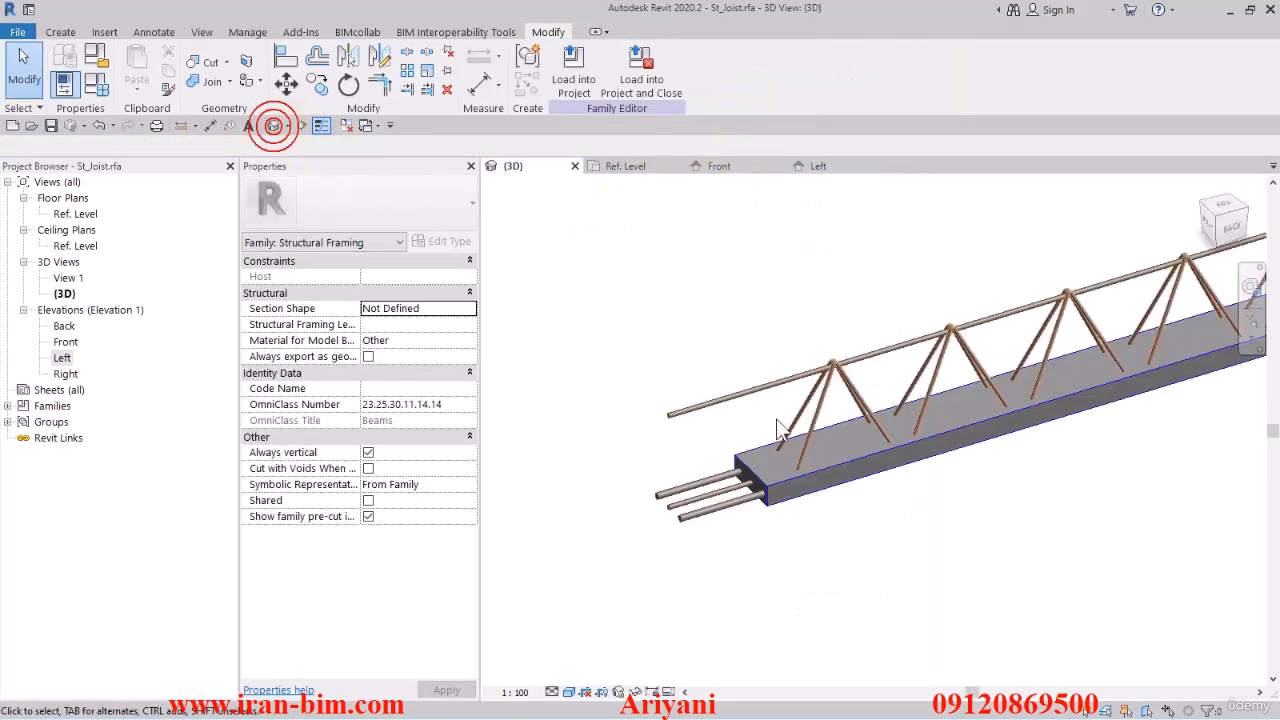
pyautogui.click(693, 492)
pyautogui.click(574, 63)
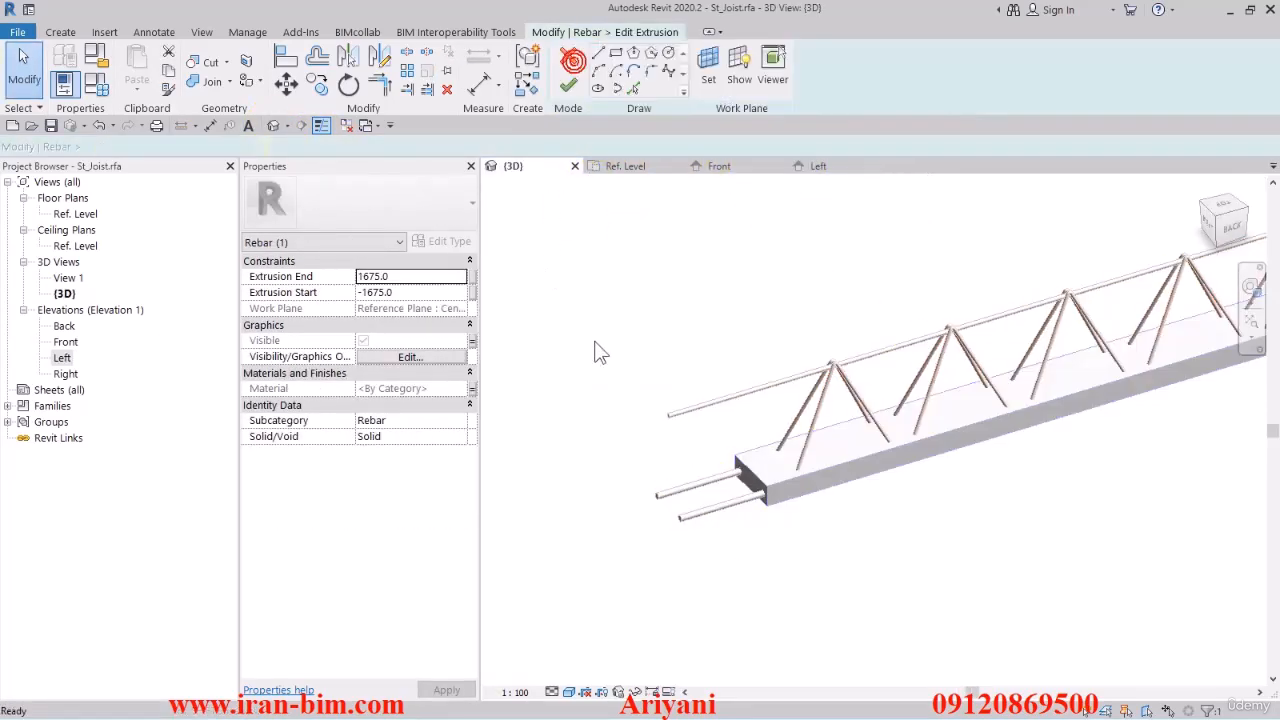
pyautogui.scroll(-4, 780, 400)
pyautogui.moveTo(885, 447); pyautogui.dragTo(729, 606, button='middle')
pyautogui.scroll(-3, 747, 475)
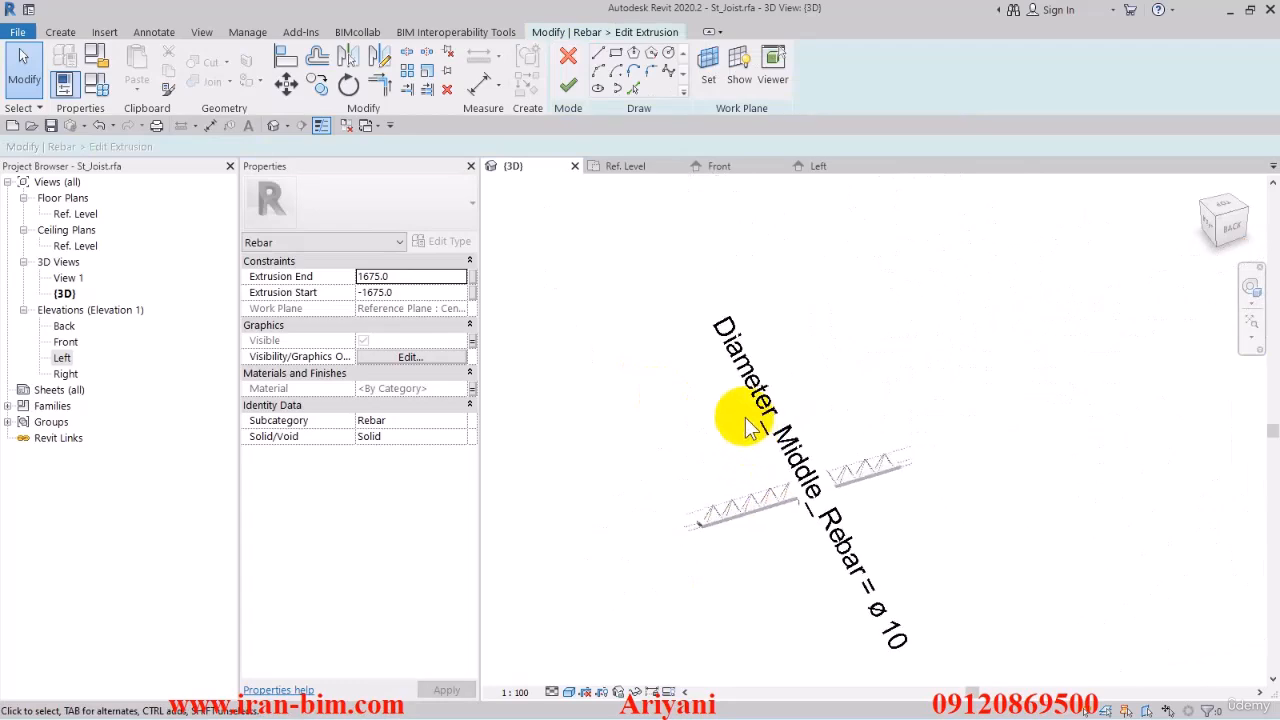
pyautogui.click(886, 286)
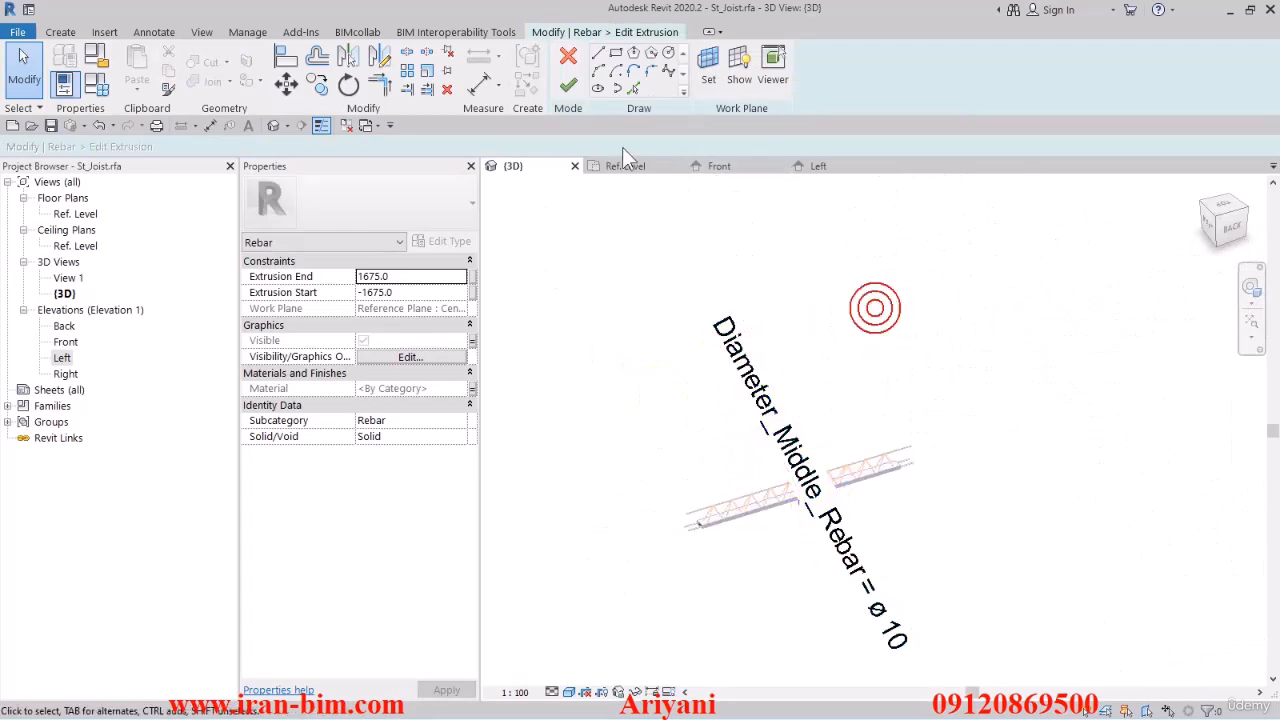
pyautogui.click(570, 57)
pyautogui.click(603, 289)
# - Begin a new shared family parameter and open the Joist Rebar group of the shared parameter file for editing
pyautogui.click(89, 80)
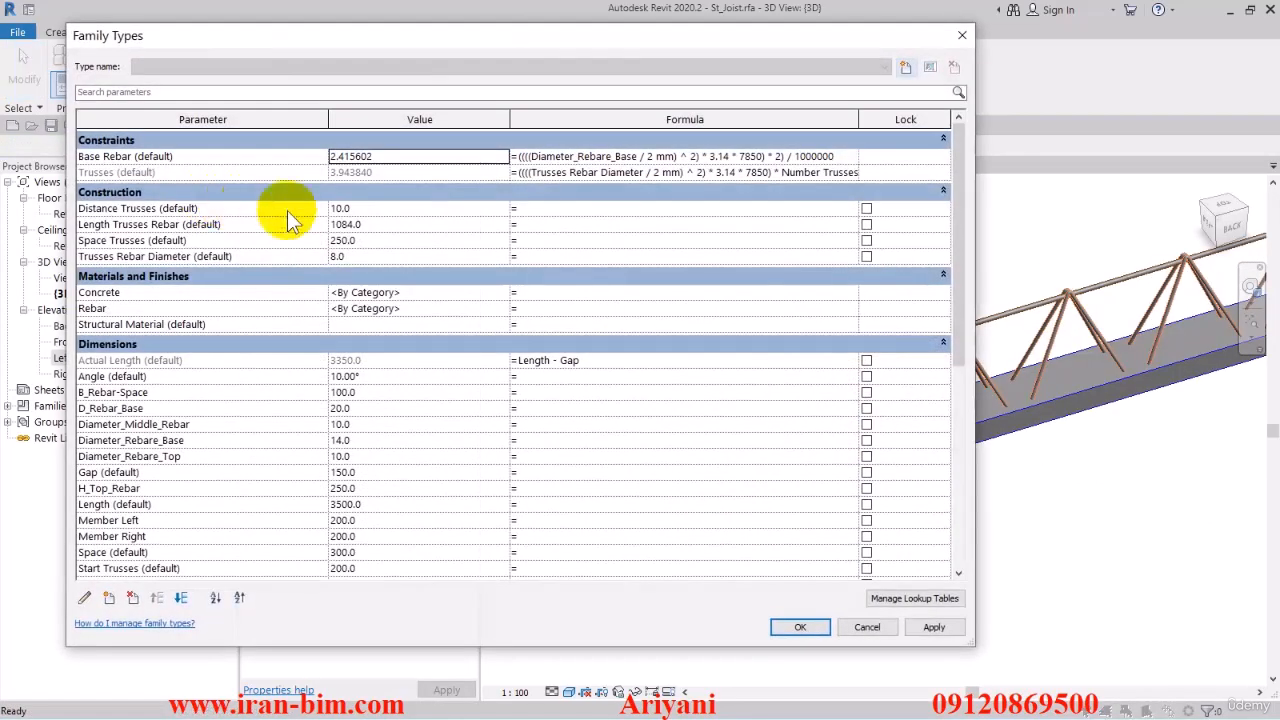
pyautogui.click(109, 597)
pyautogui.click(515, 202)
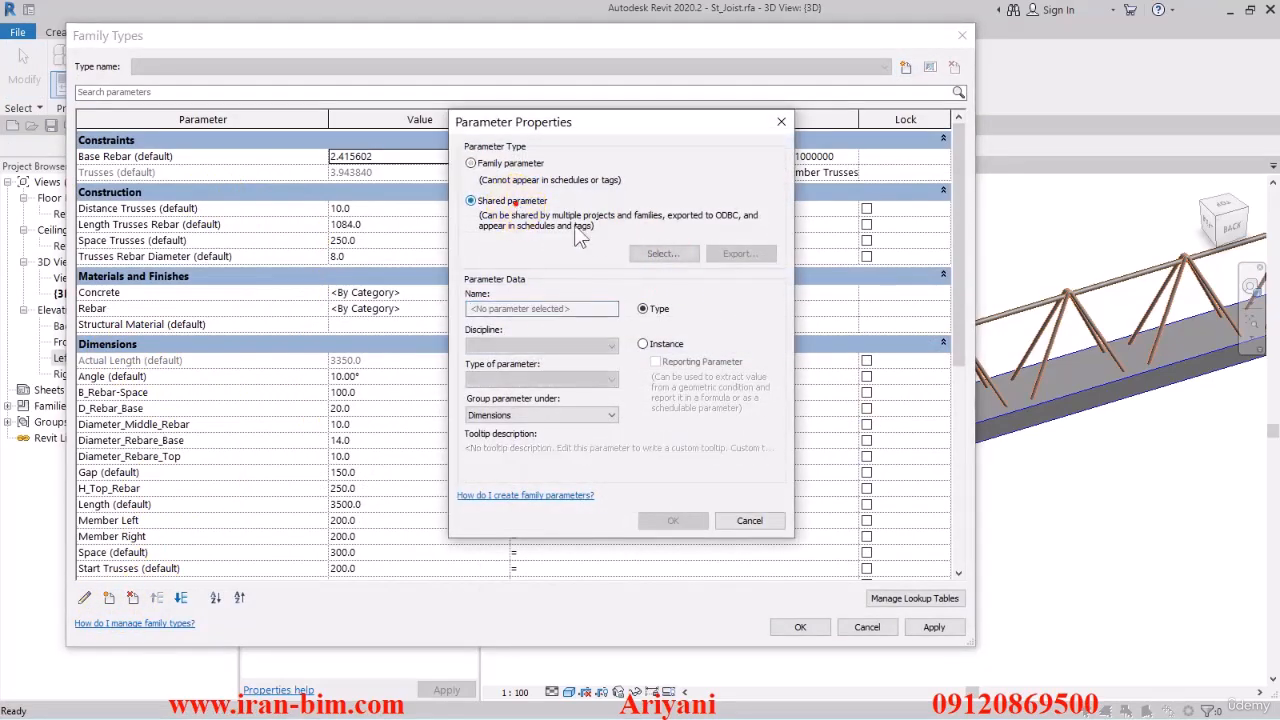
pyautogui.click(660, 253)
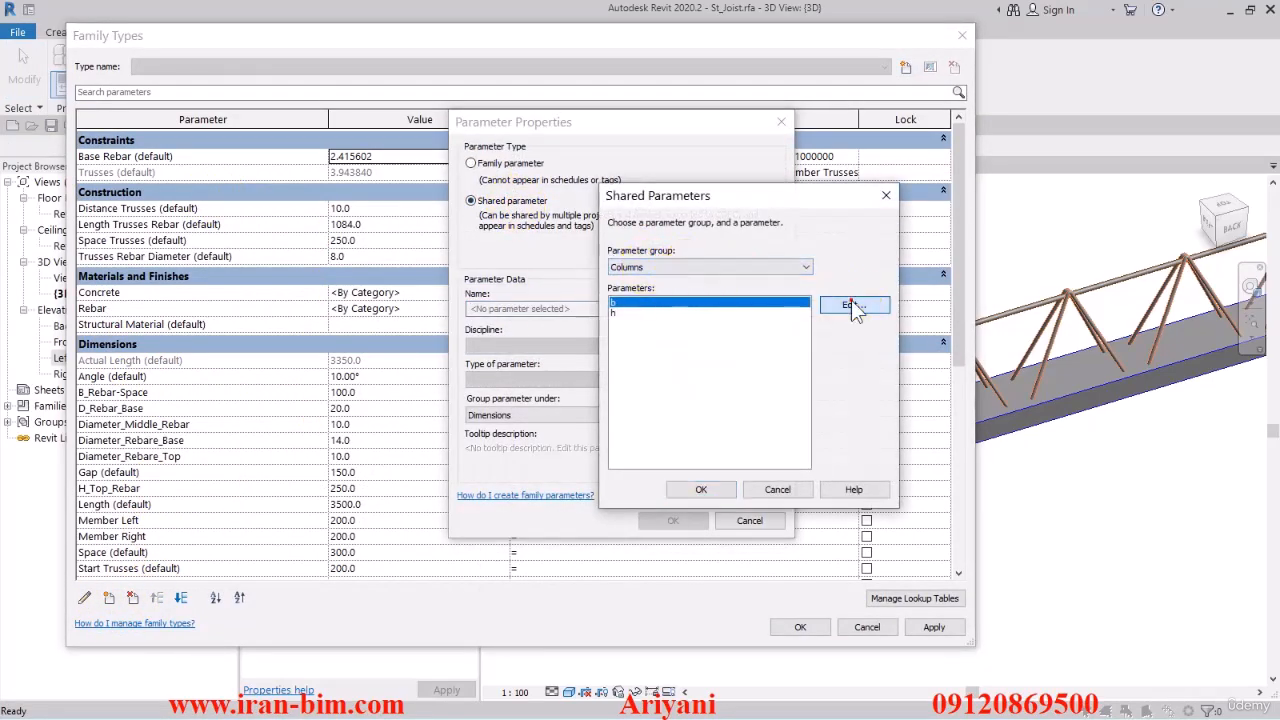
pyautogui.click(853, 304)
pyautogui.click(673, 269)
pyautogui.click(623, 294)
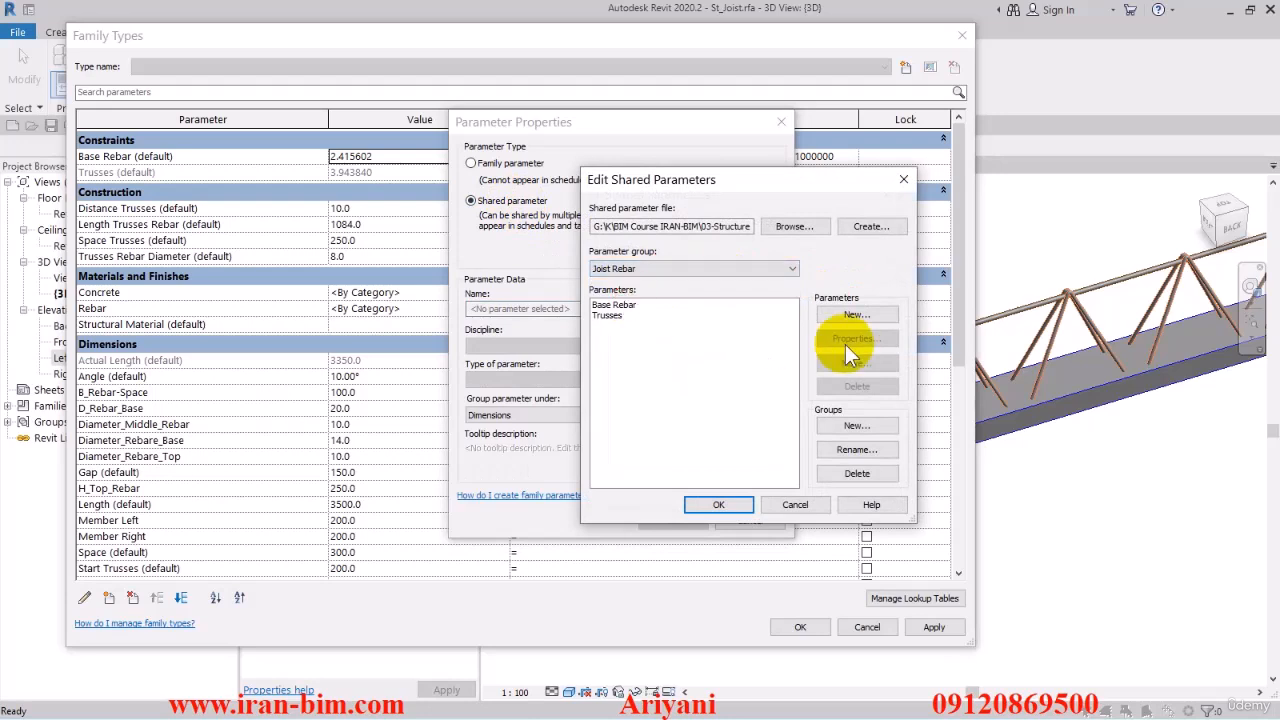
# - Create a shared parameter named "Middle Rebar" of type Number in the Joist Rebar group
pyautogui.click(848, 319)
pyautogui.write('M')
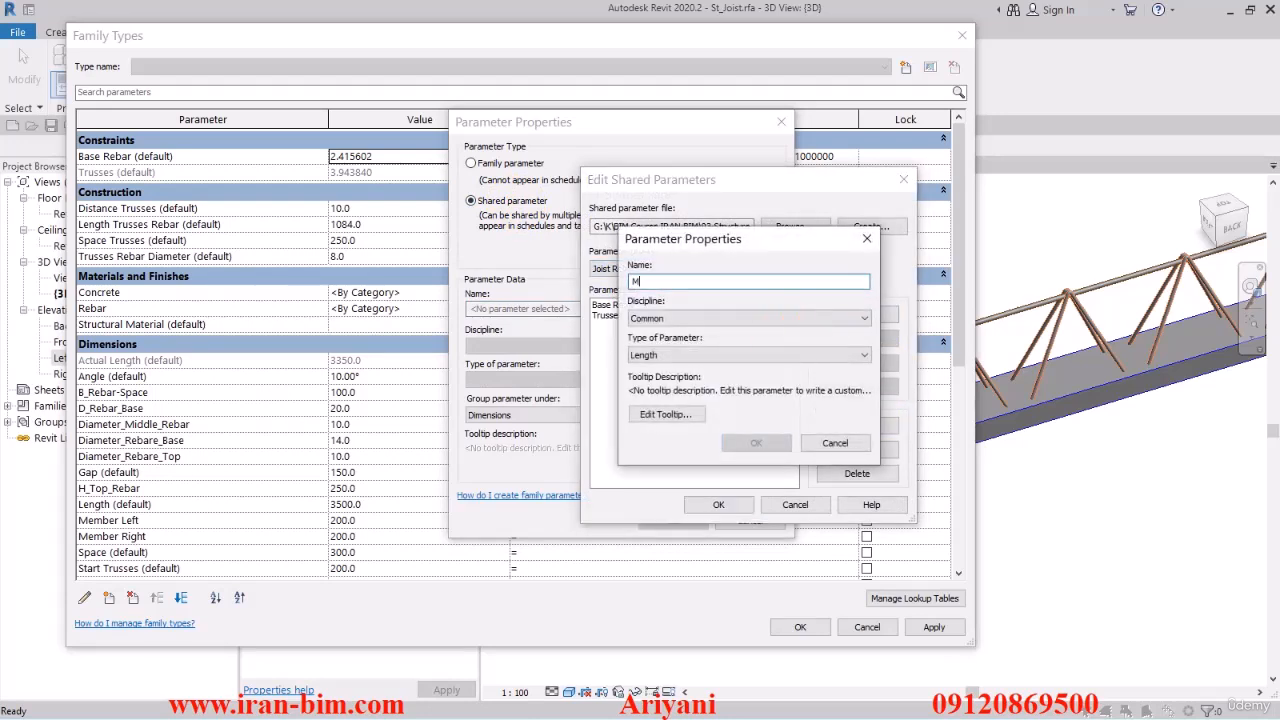
pyautogui.write('id')
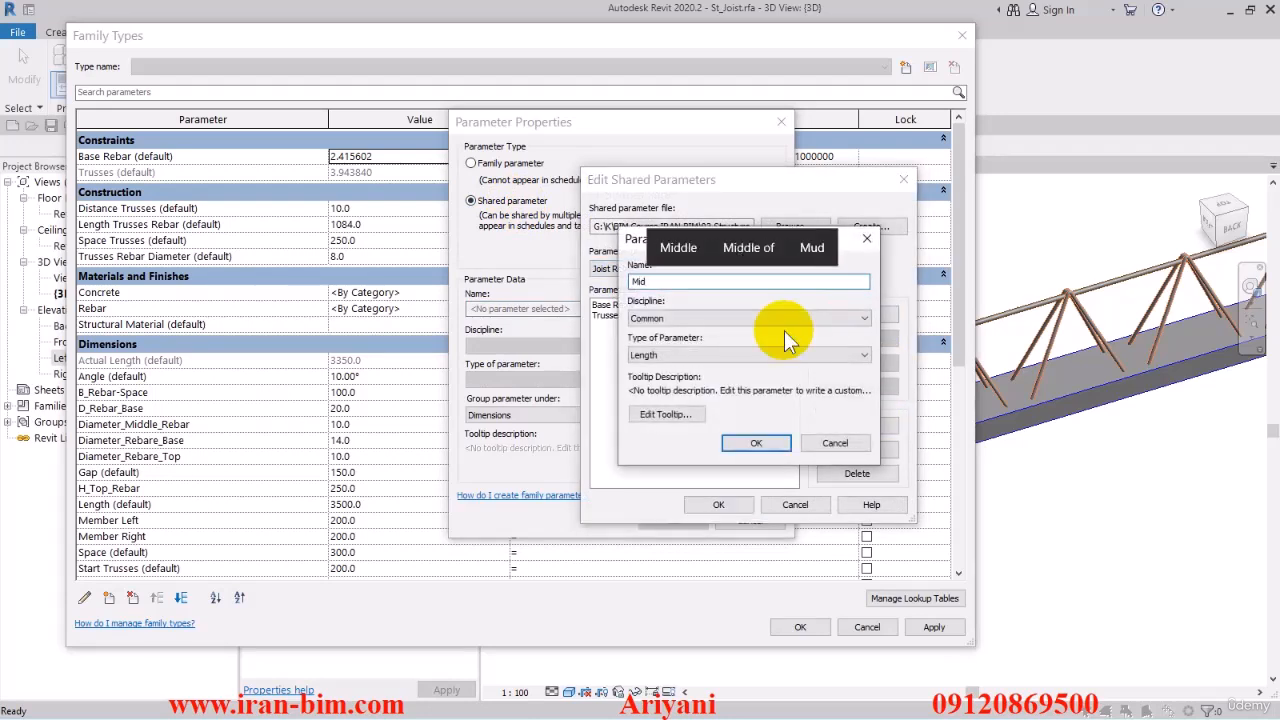
pyautogui.write('d')
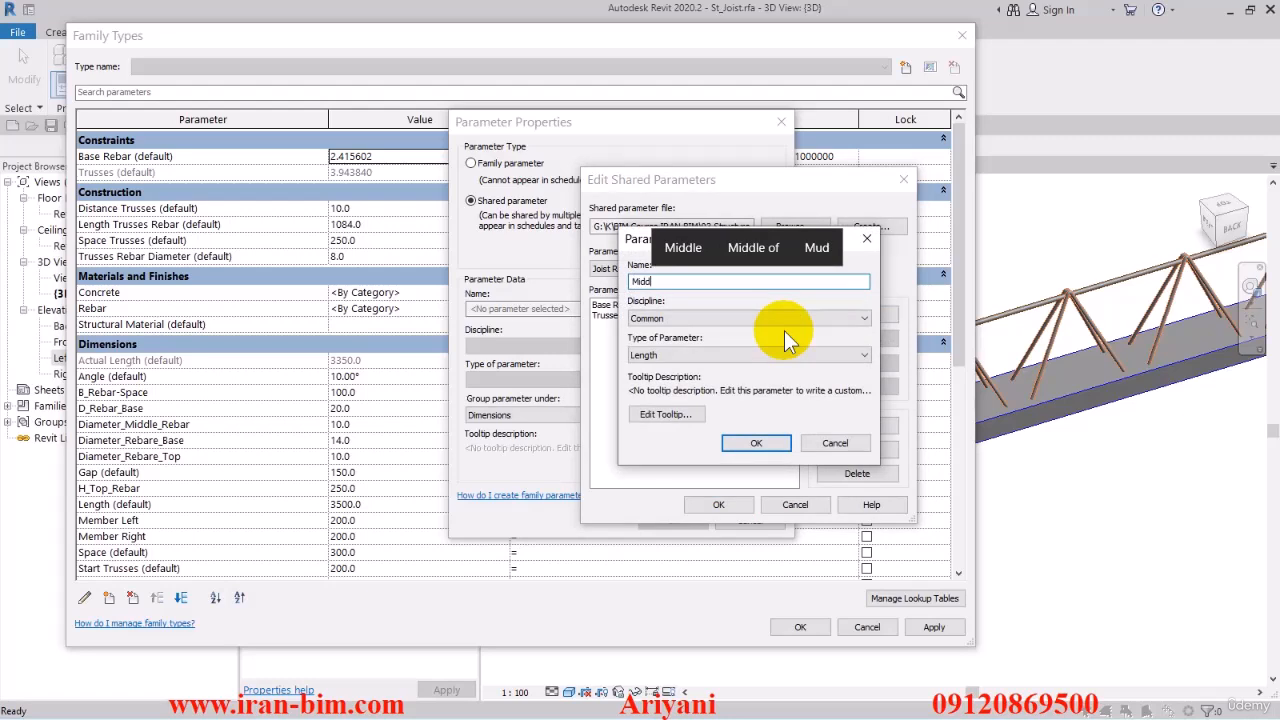
pyautogui.click(684, 252)
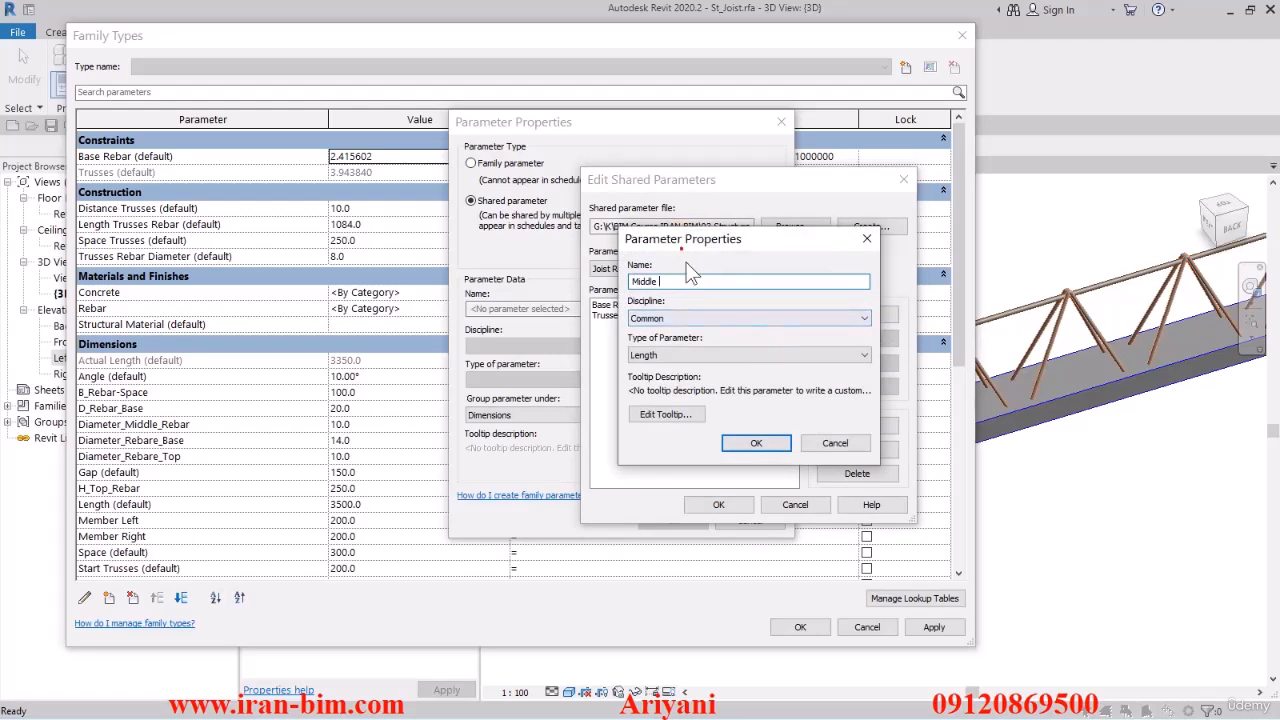
pyautogui.write('Rebar')
pyautogui.click(672, 352)
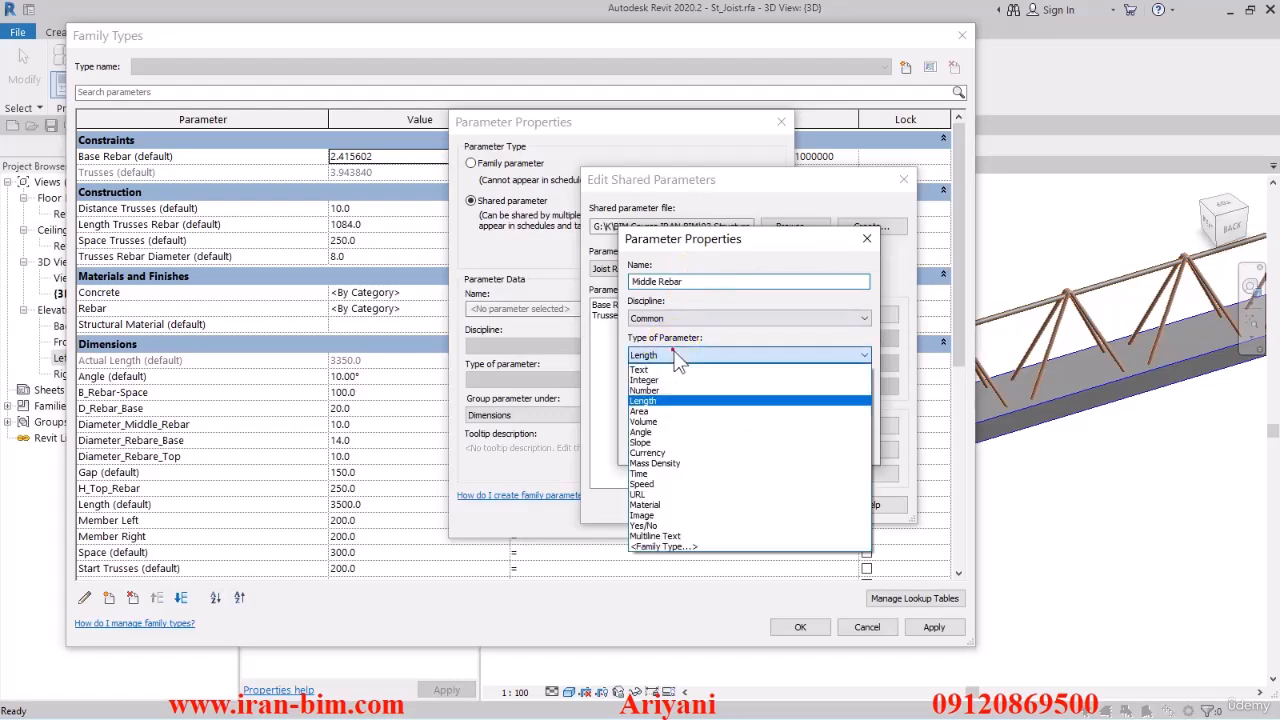
pyautogui.click(672, 384)
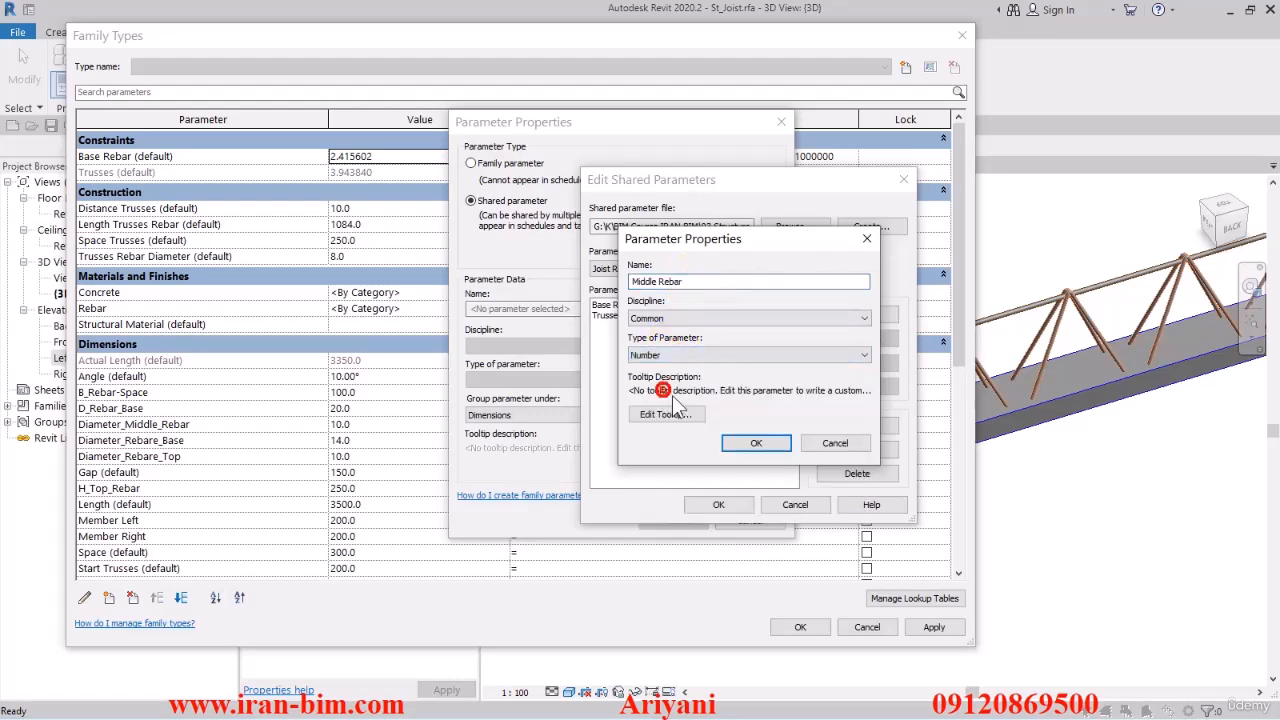
pyautogui.click(755, 445)
pyautogui.click(742, 508)
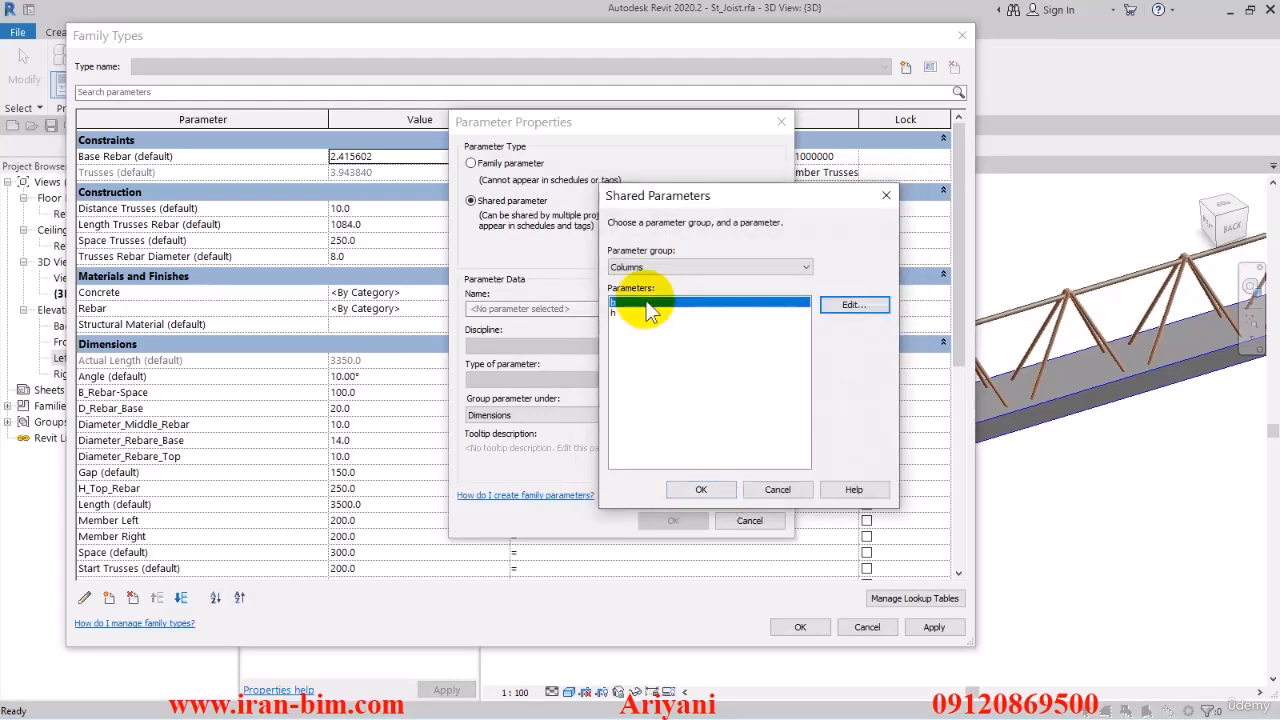
# - Add the Middle Rebar shared parameter from the Joist Rebar group to the family as an instance parameter under Constraints
pyautogui.click(720, 267)
pyautogui.click(641, 293)
pyautogui.click(636, 313)
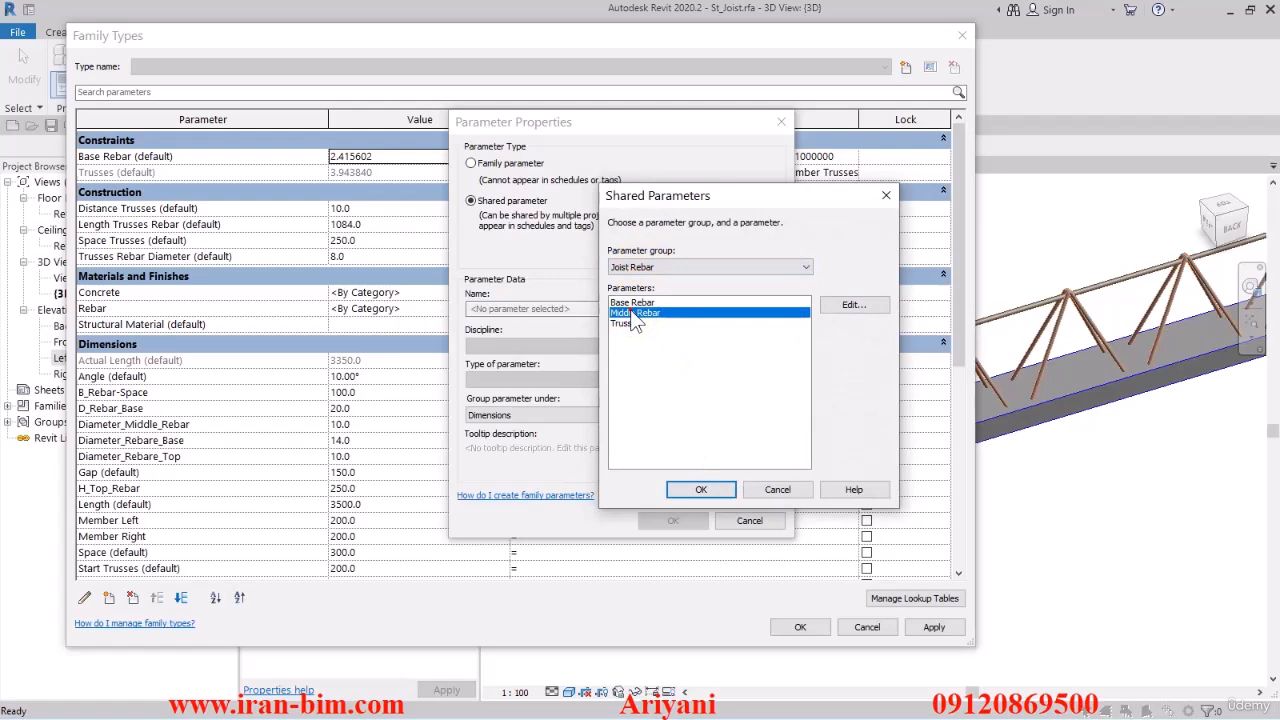
pyautogui.click(697, 491)
pyautogui.click(521, 416)
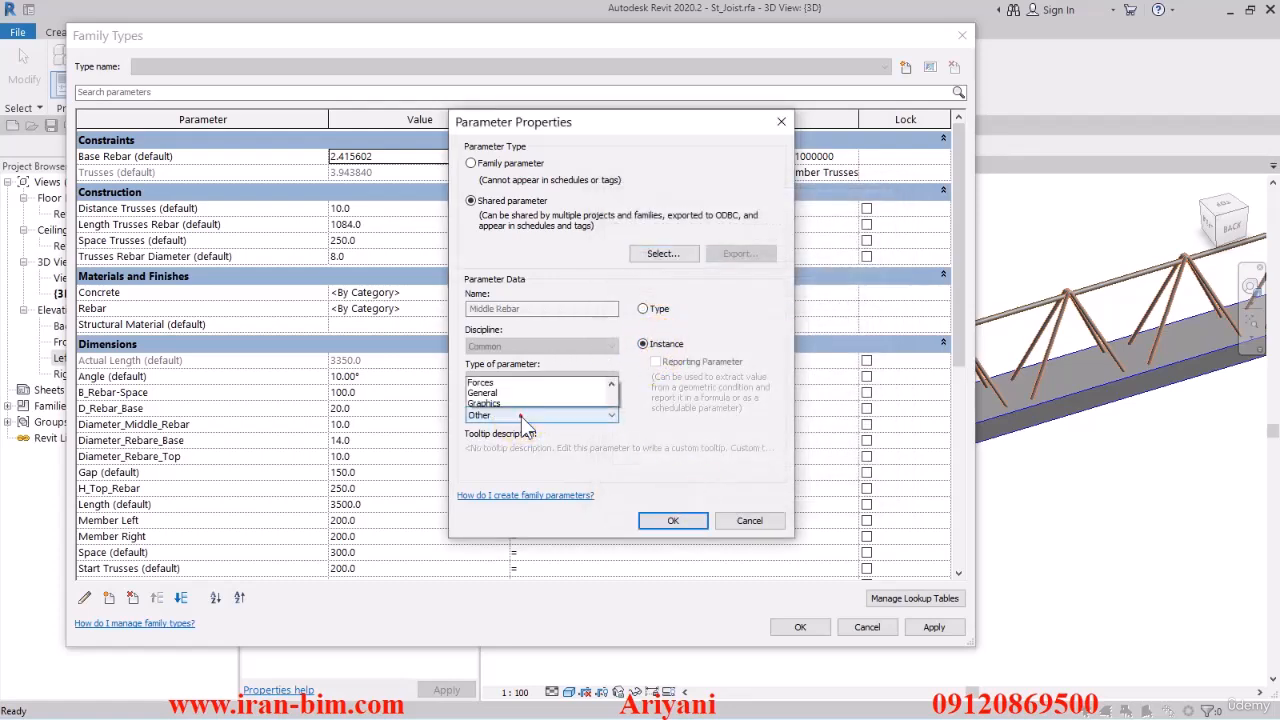
pyautogui.click(521, 416)
pyautogui.press('c')
pyautogui.click(648, 521)
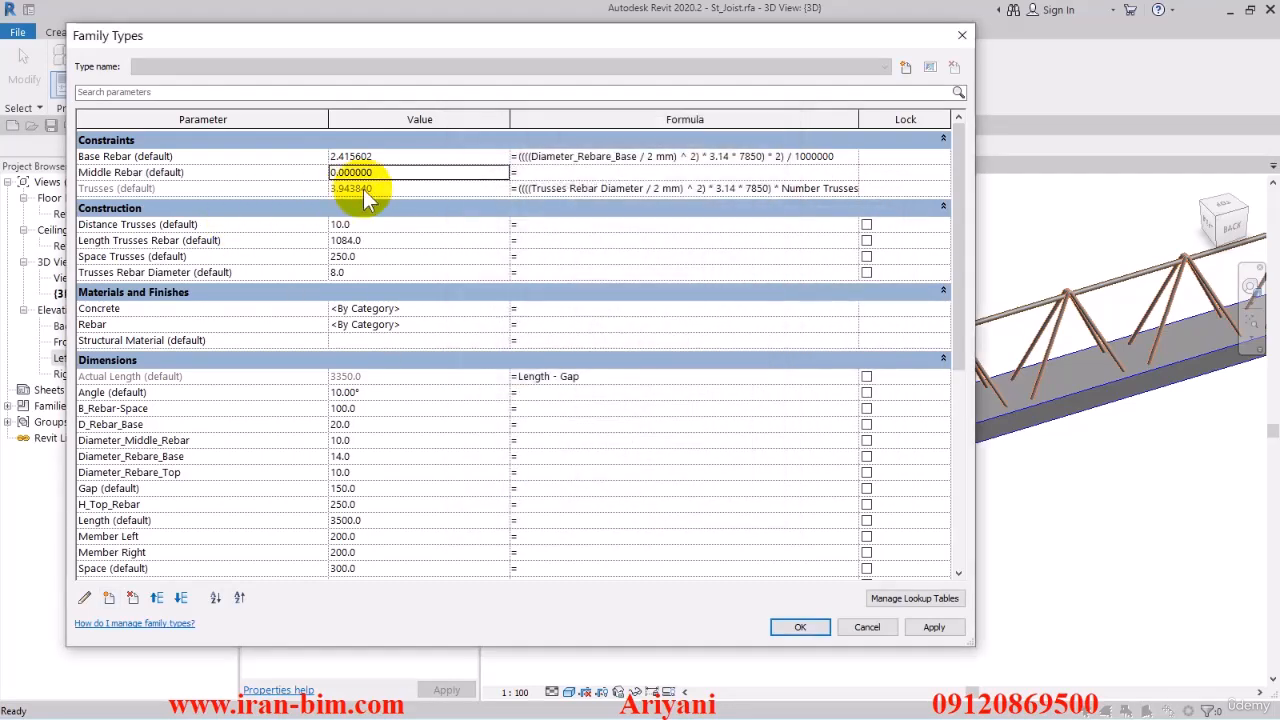
# - Copy the Base Rebar formula into the Middle Rebar parameter's formula
pyautogui.click(130, 257)
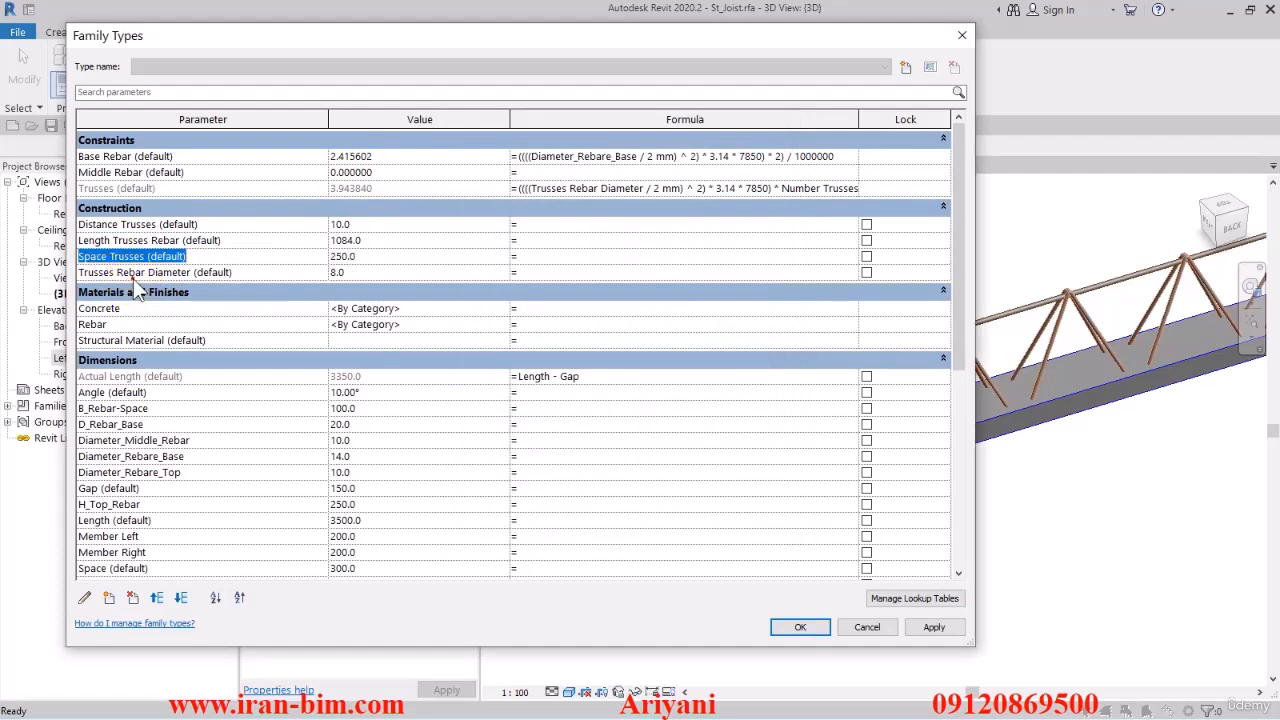
pyautogui.click(133, 273)
pyautogui.scroll(-3, 177, 395)
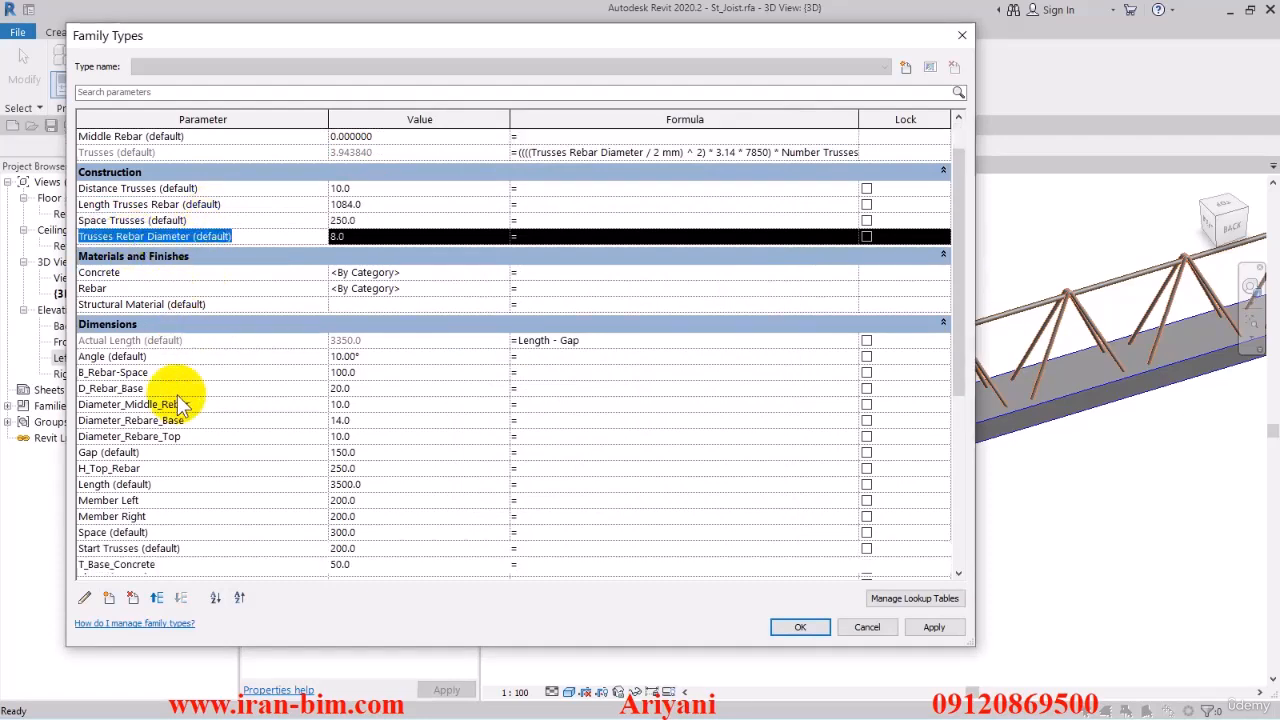
pyautogui.click(199, 321)
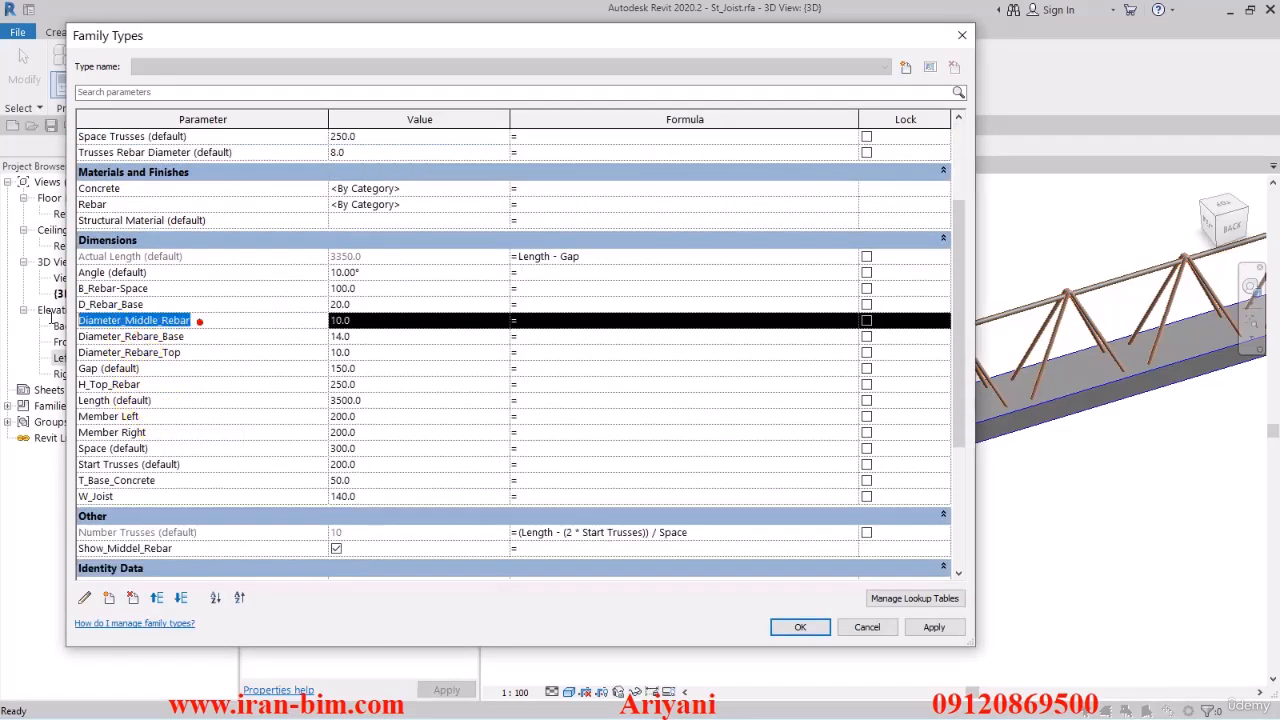
pyautogui.scroll(3, 190, 280)
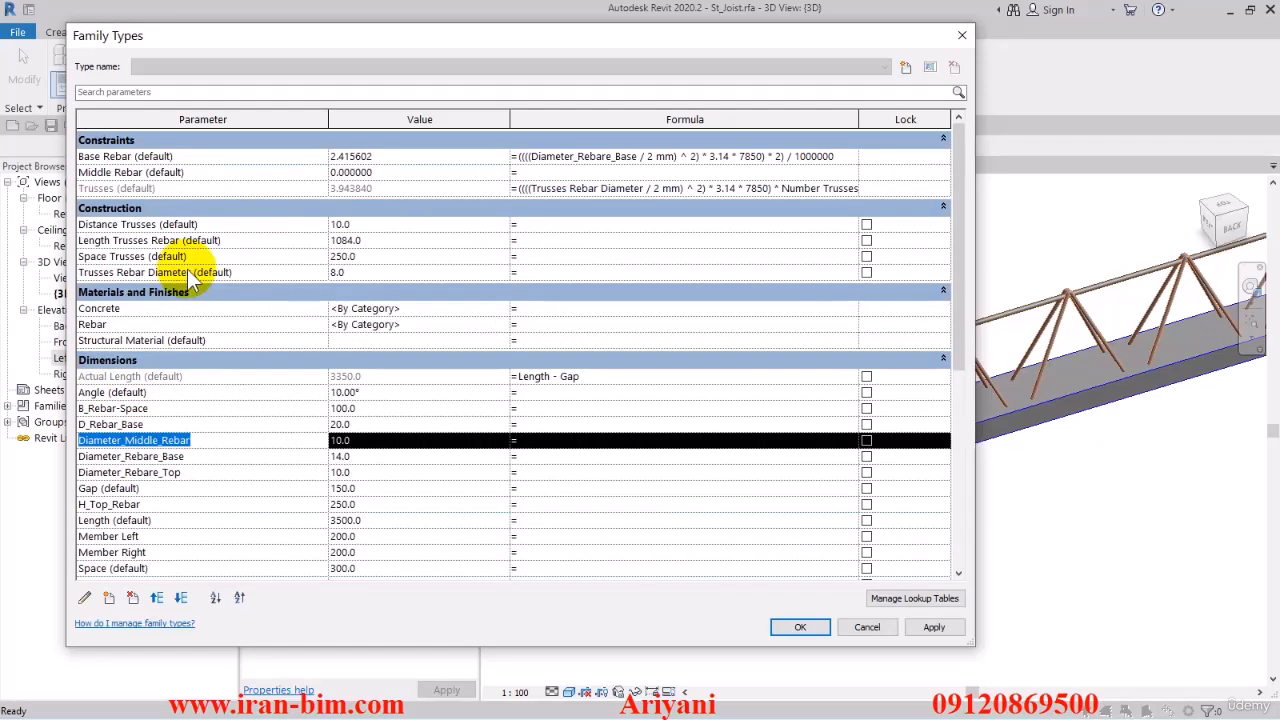
pyautogui.click(540, 174)
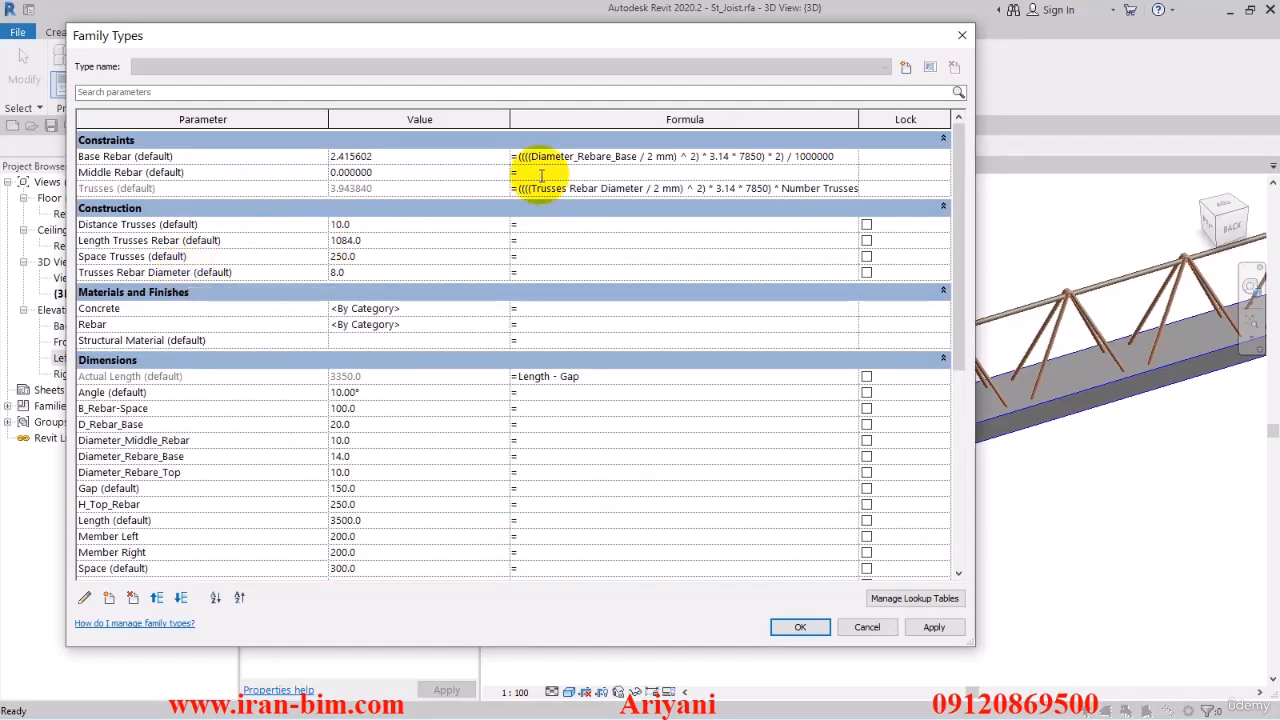
pyautogui.click(838, 160)
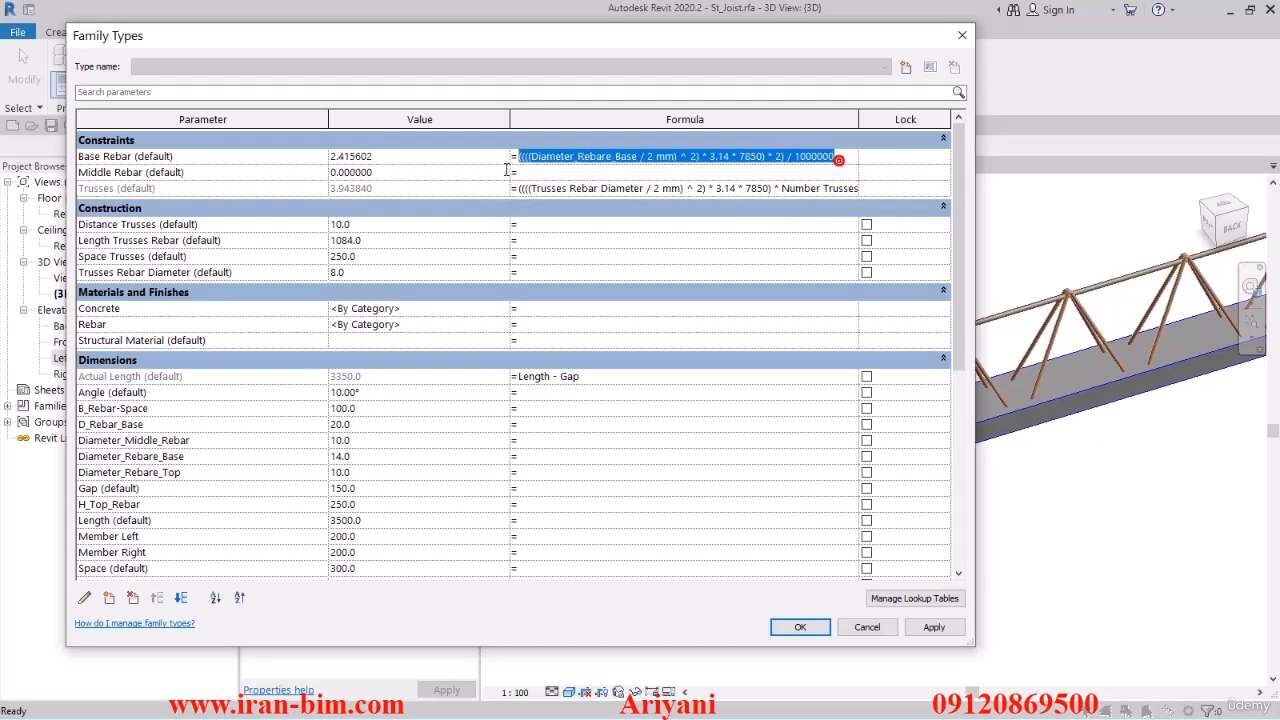
pyautogui.hotkey('ctrl', 'c')
pyautogui.click(540, 173)
pyautogui.hotkey('ctrl', 'v')
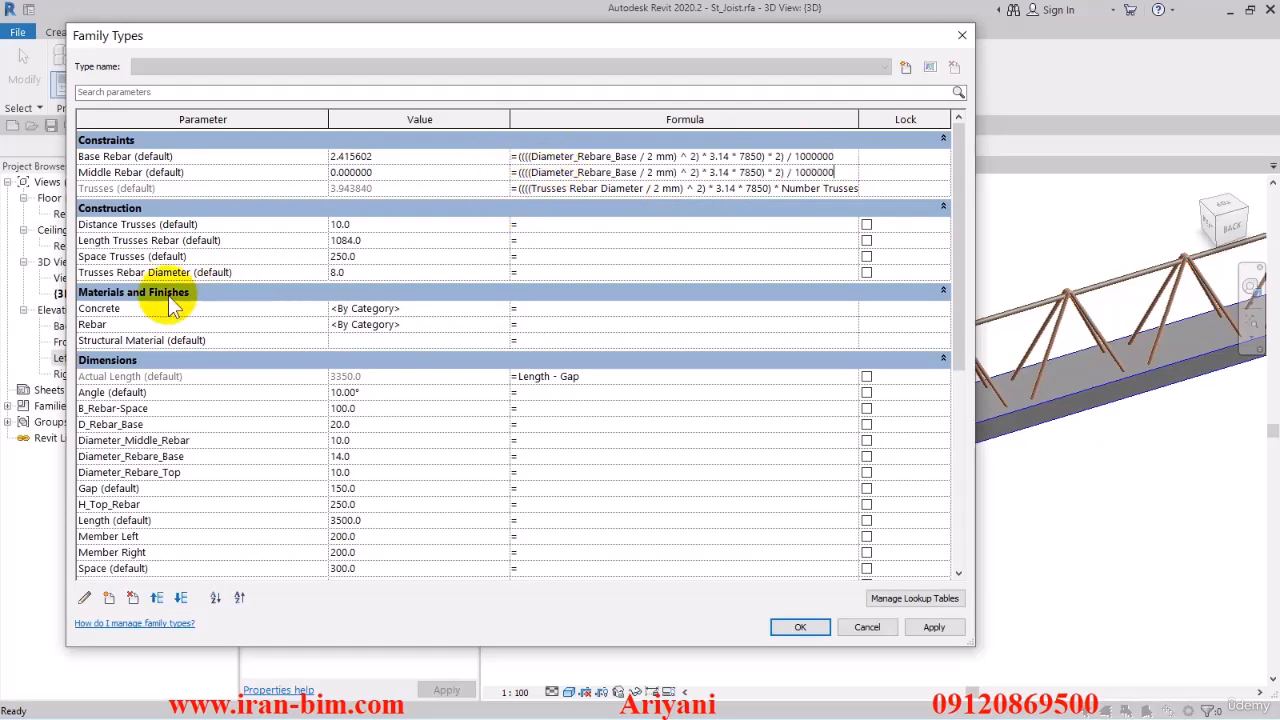
# - Replace the diameter reference in the Middle Rebar formula with the Diameter_Middle_Rebar parameter
pyautogui.click(145, 272)
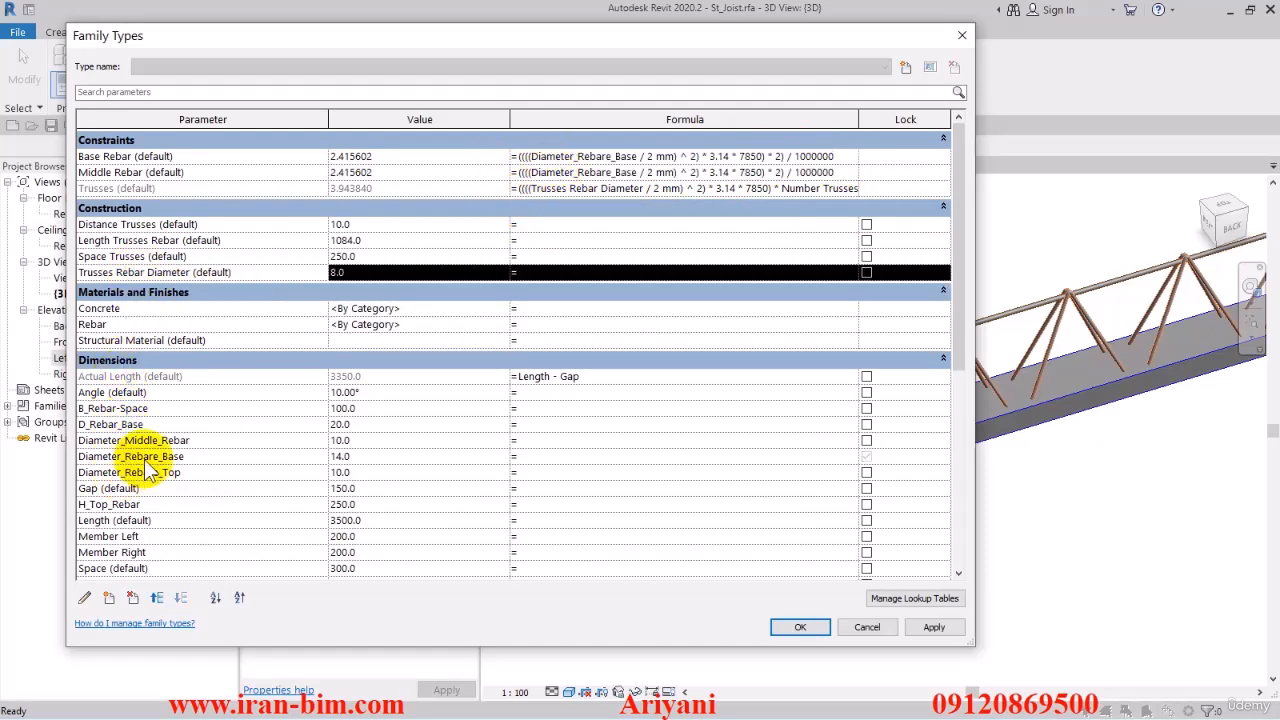
pyautogui.click(178, 440)
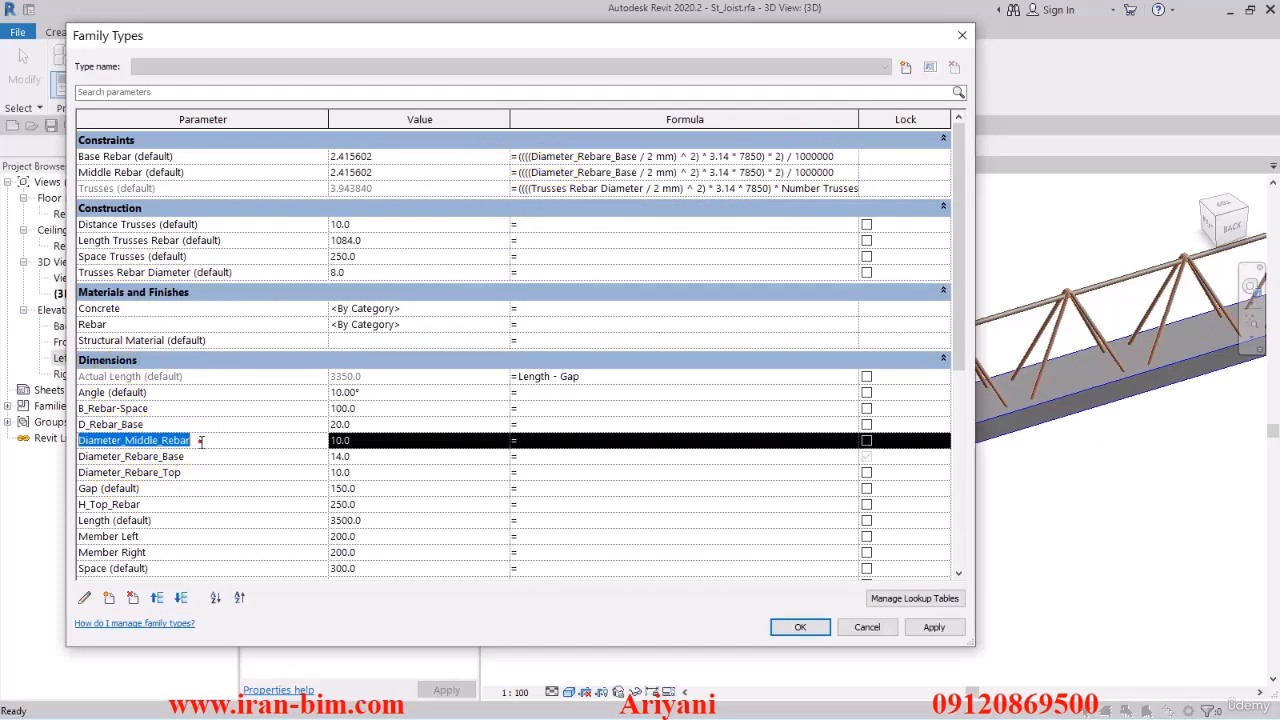
pyautogui.click(530, 172)
pyautogui.moveTo(530, 172); pyautogui.dragTo(622, 174)
pyautogui.hotkey('ctrl', 'v')
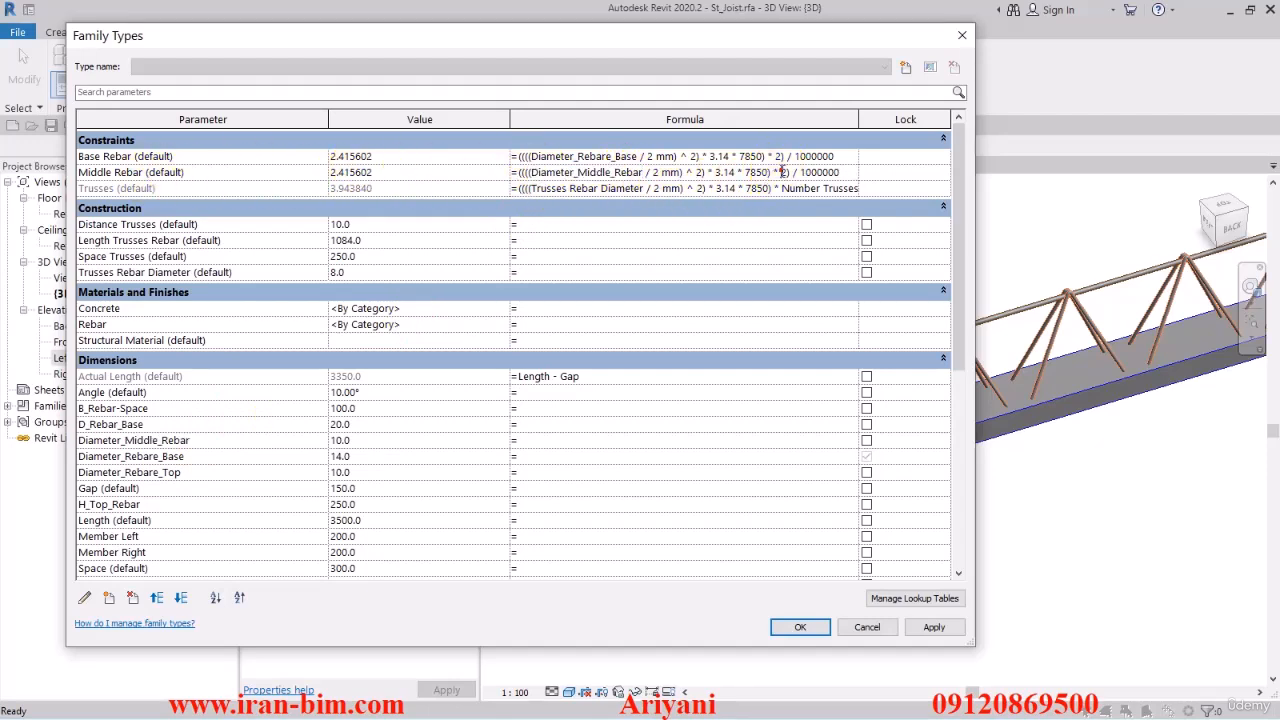
# - Remove the "* 2" multiplier from the Middle Rebar formula, then apply and accept the family type changes
pyautogui.doubleClick(784, 172)
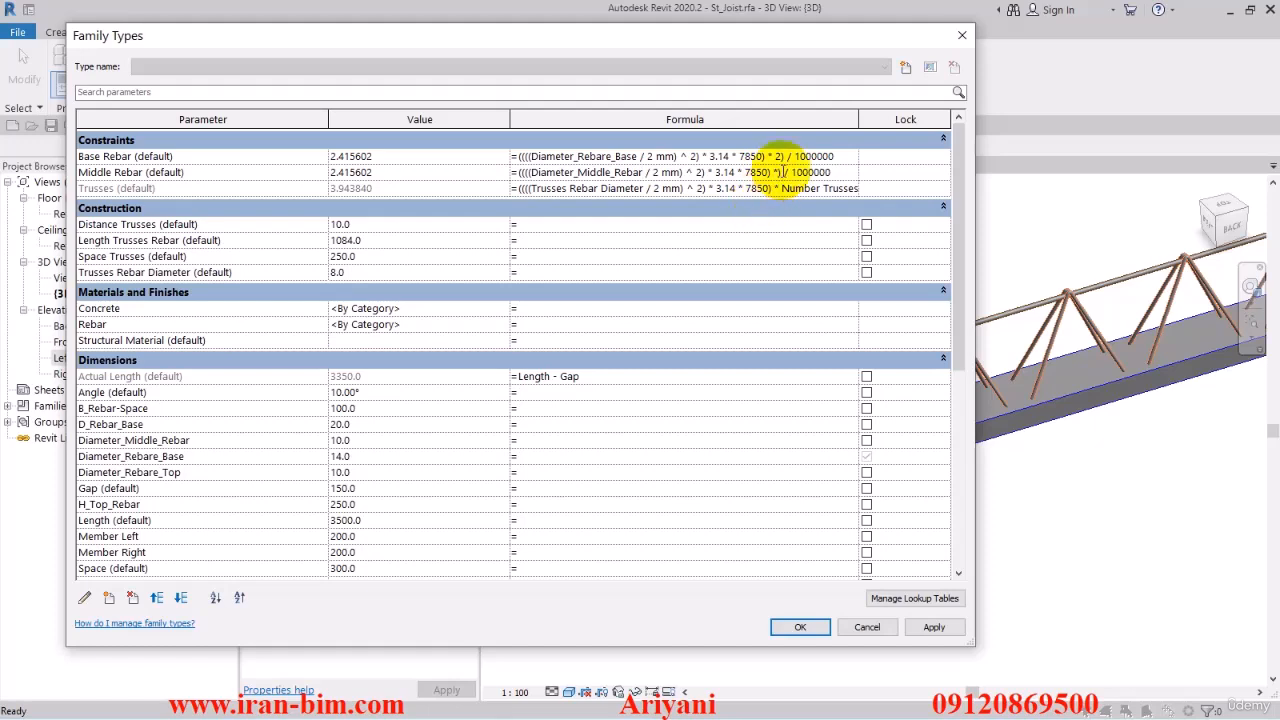
pyautogui.press('BackSpace')
pyautogui.press('BackSpace')
pyautogui.press('BackSpace')
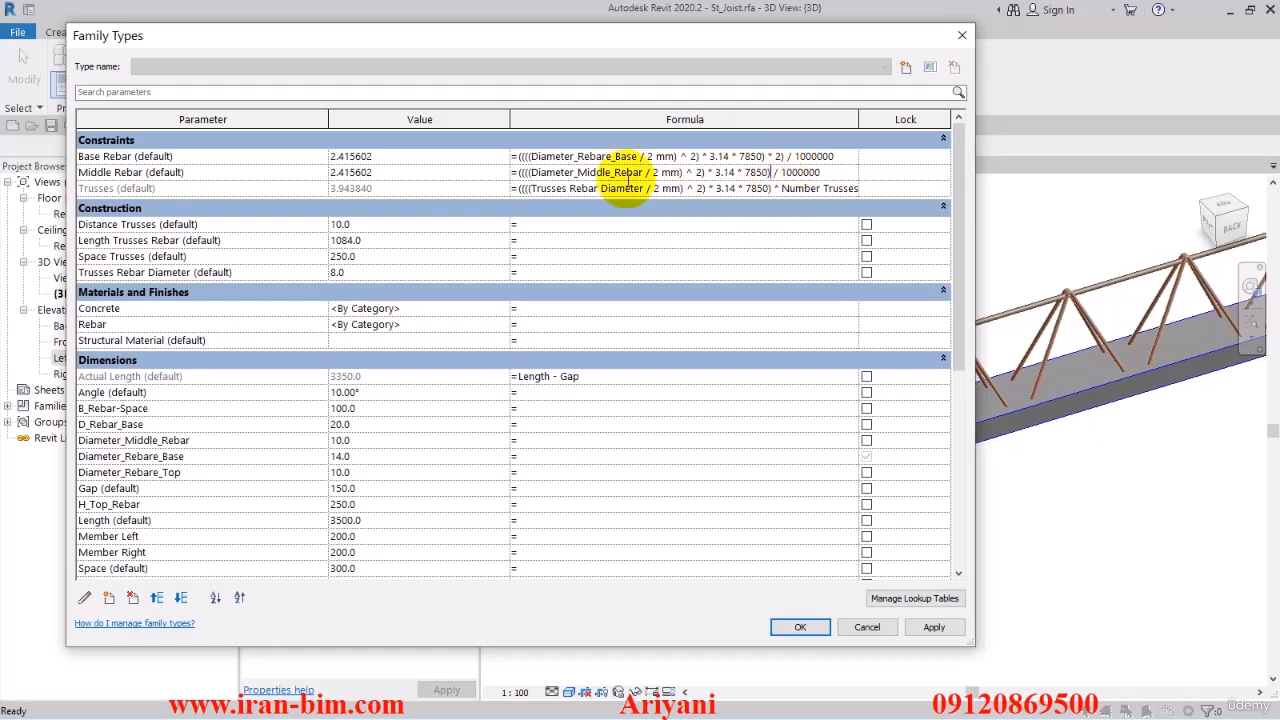
pyautogui.click(413, 178)
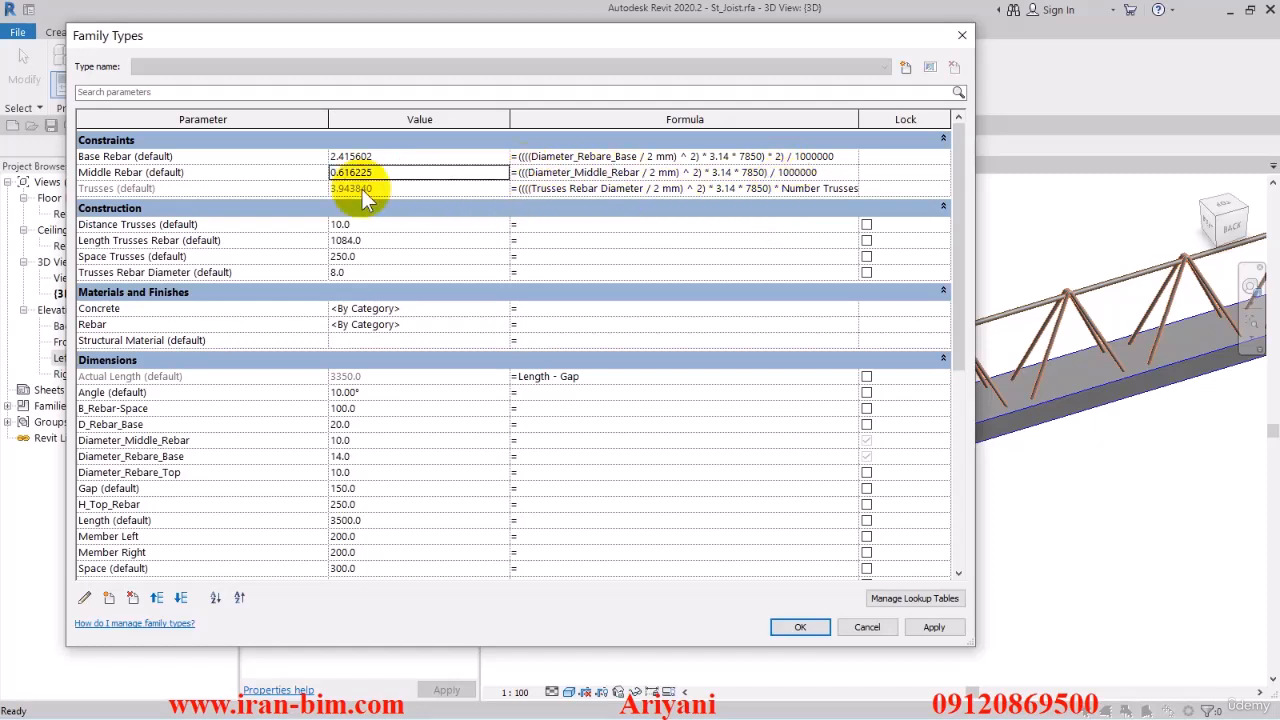
pyautogui.click(931, 630)
pyautogui.click(806, 630)
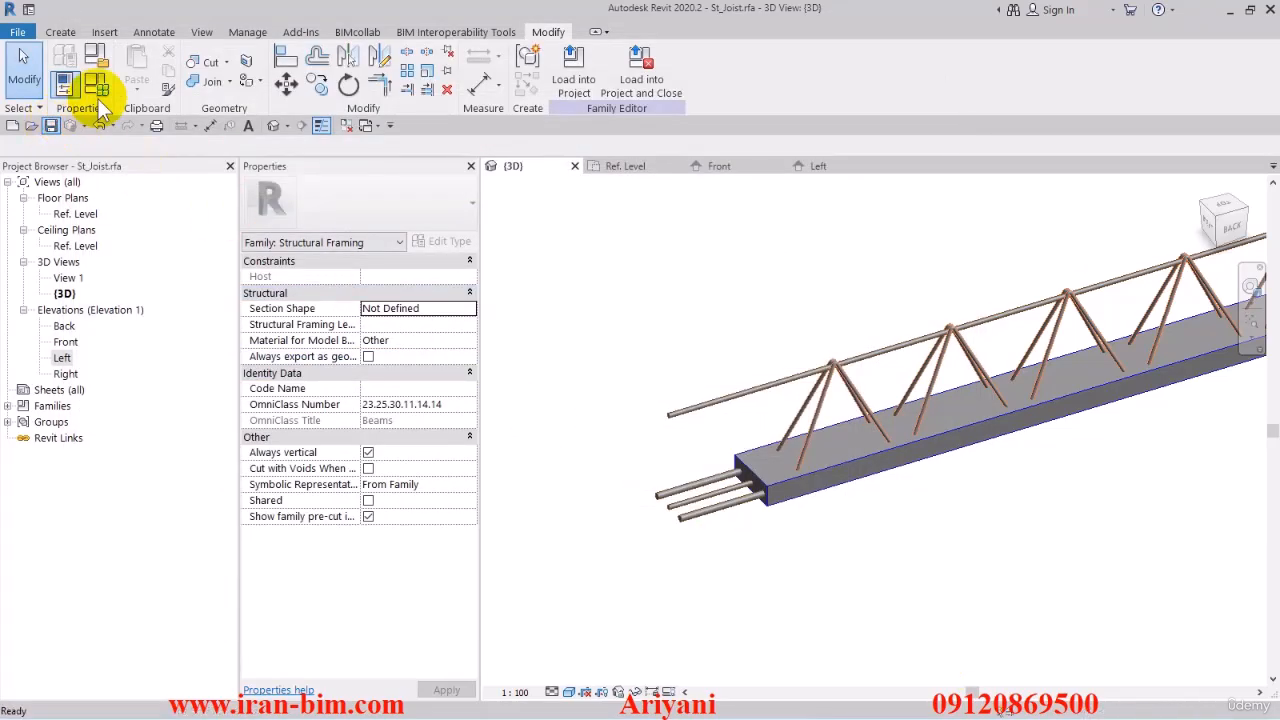
# - Reopen the family types and regroup the Show_Middel_Rebar parameter under Constraints, keeping it a type parameter
pyautogui.click(97, 90)
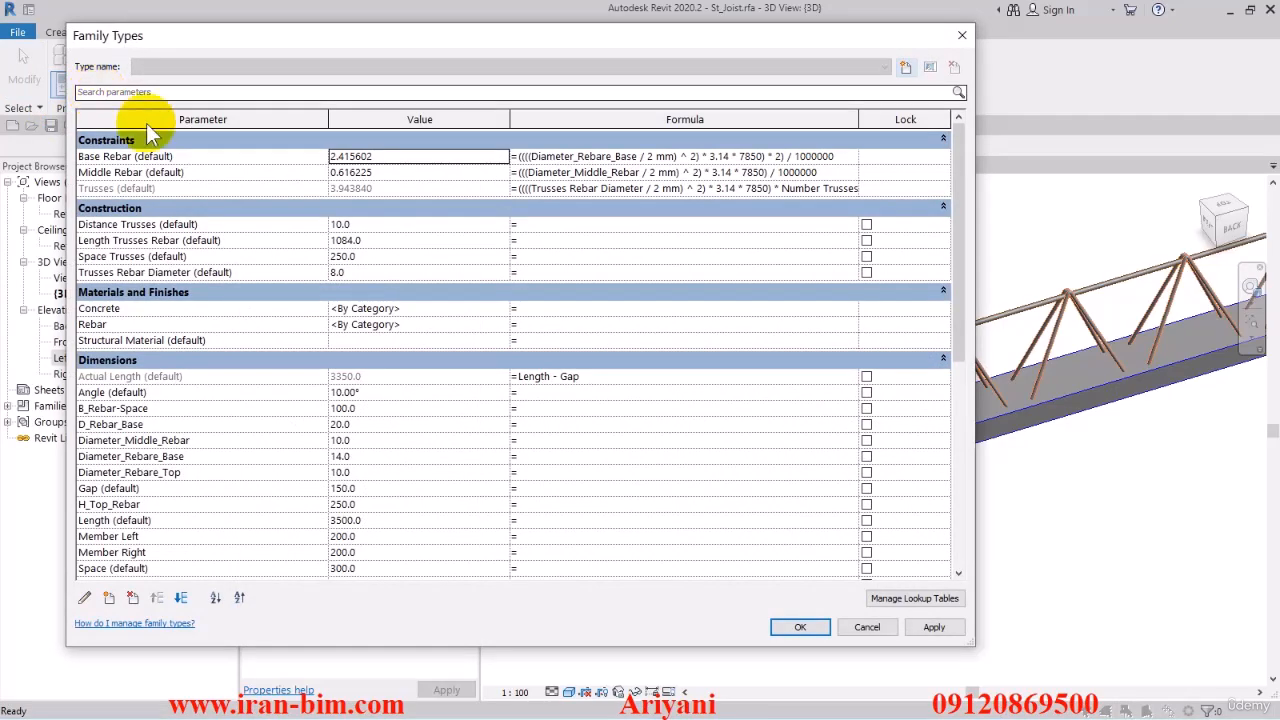
pyautogui.scroll(-5, 480, 285)
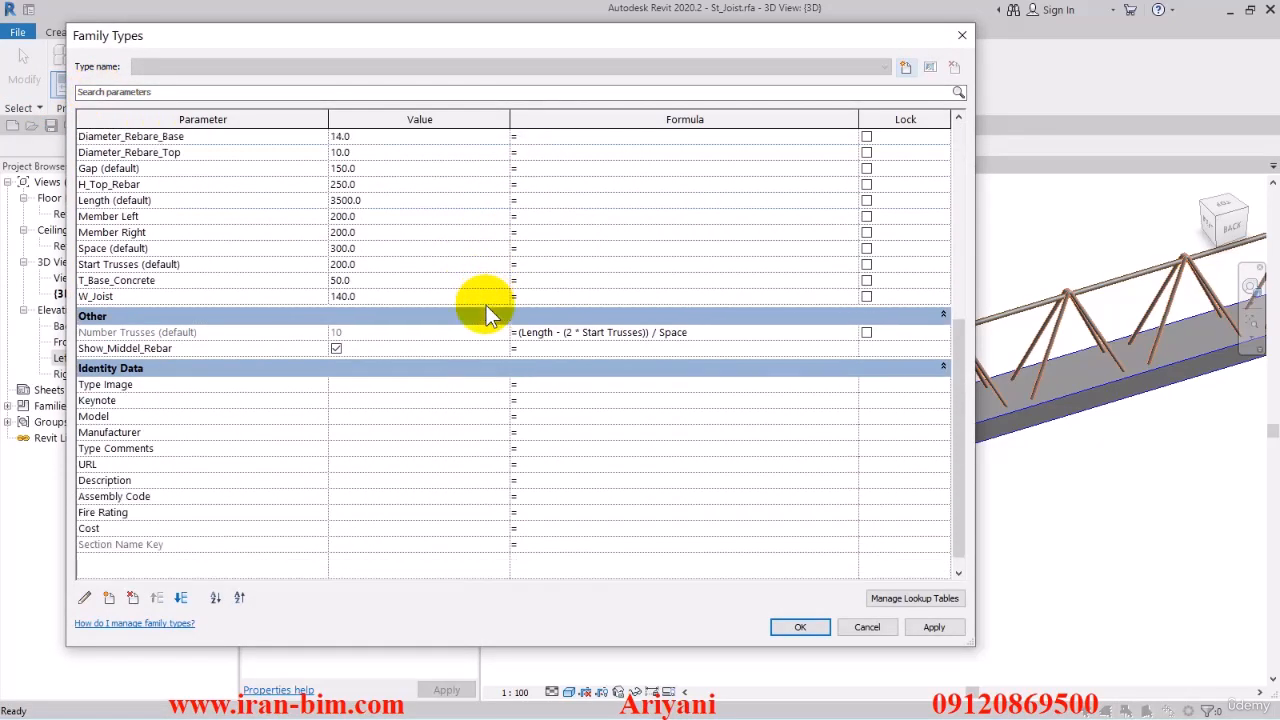
pyautogui.click(150, 348)
pyautogui.click(85, 598)
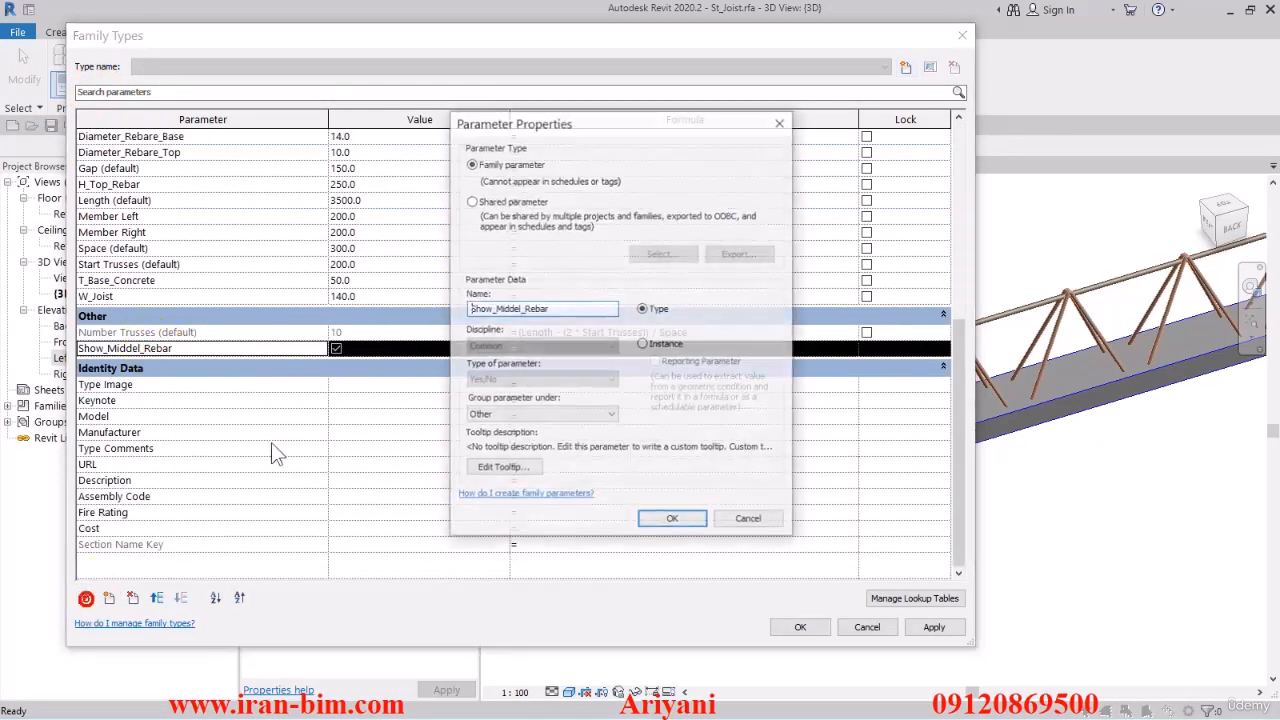
pyautogui.click(540, 415)
pyautogui.click(510, 275)
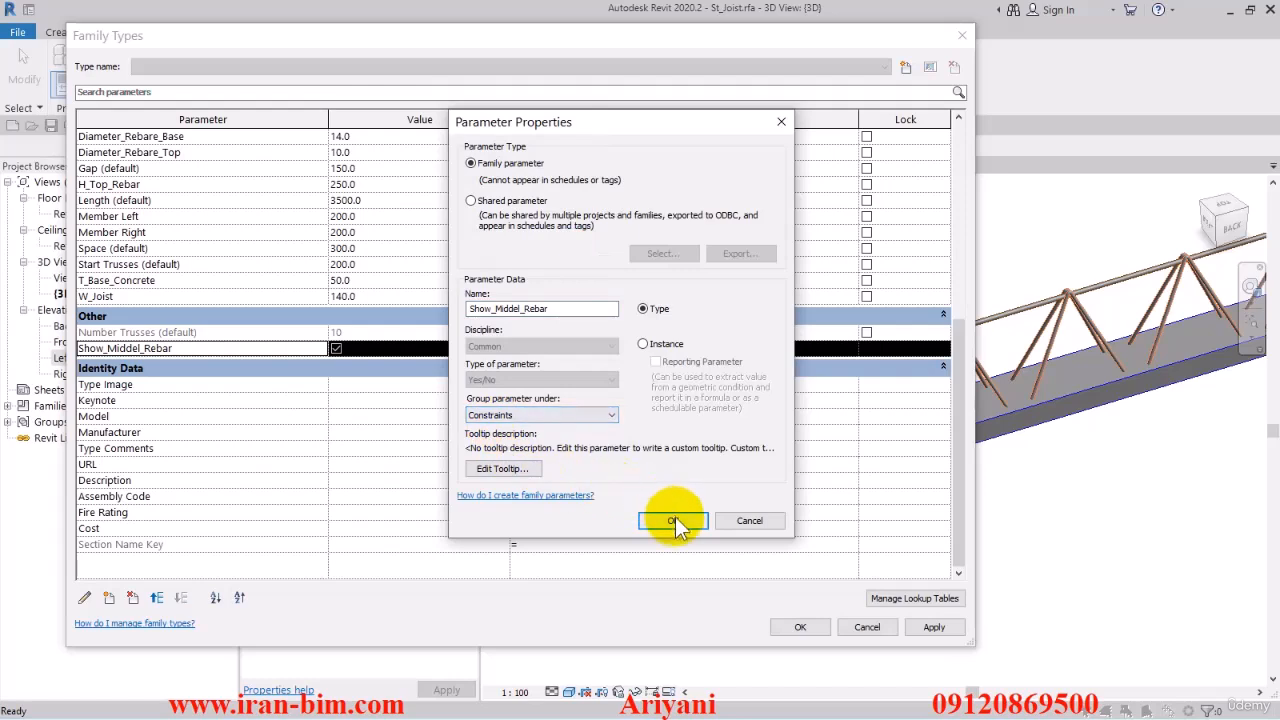
pyautogui.click(643, 344)
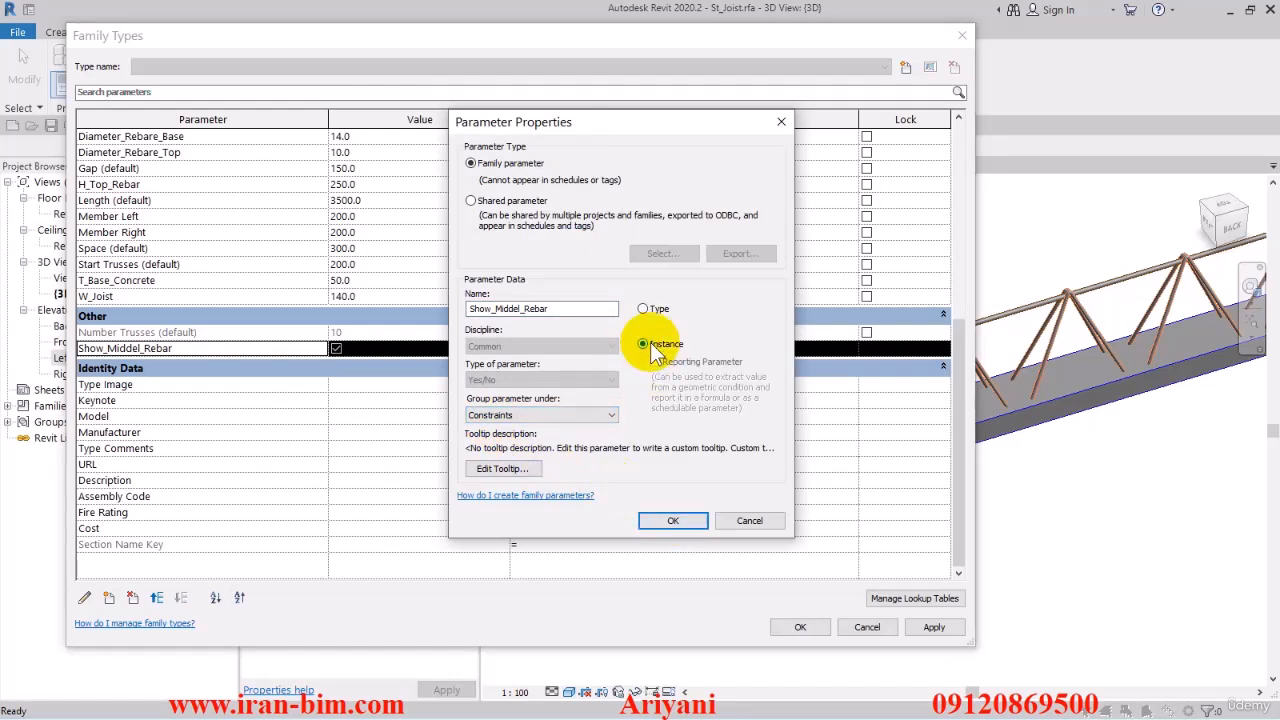
pyautogui.click(643, 308)
pyautogui.click(656, 519)
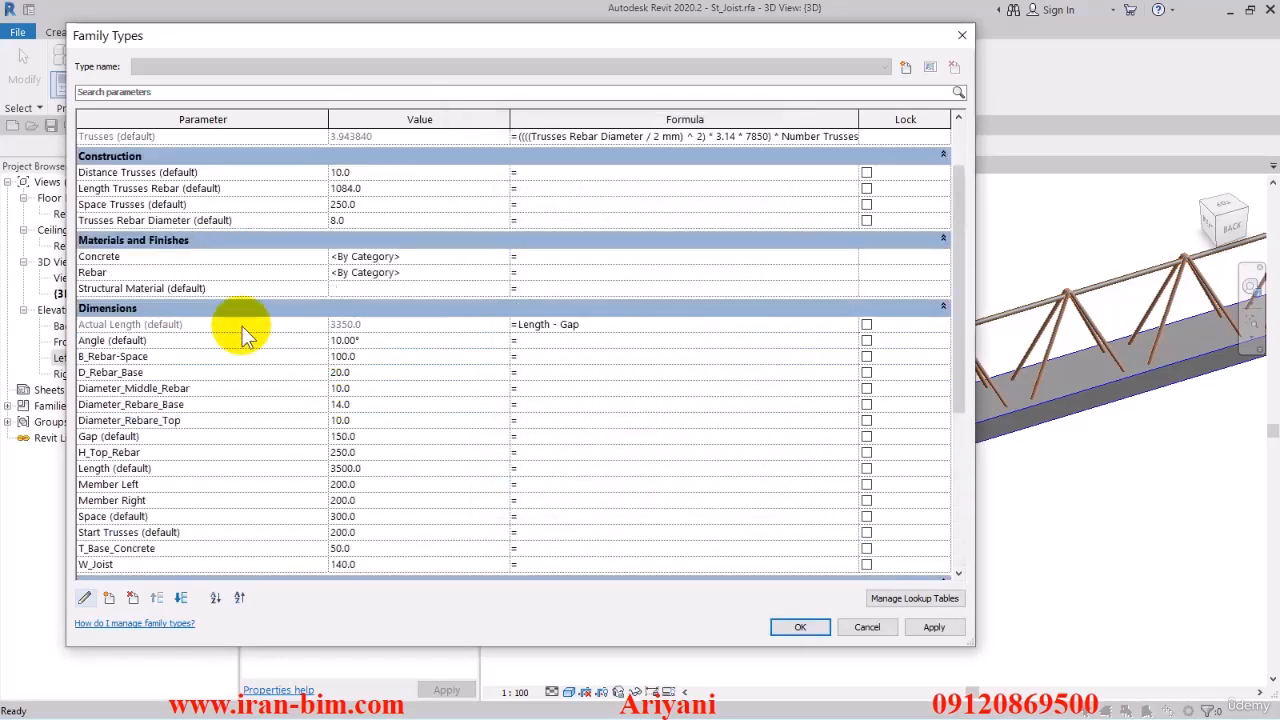
pyautogui.click(324, 190)
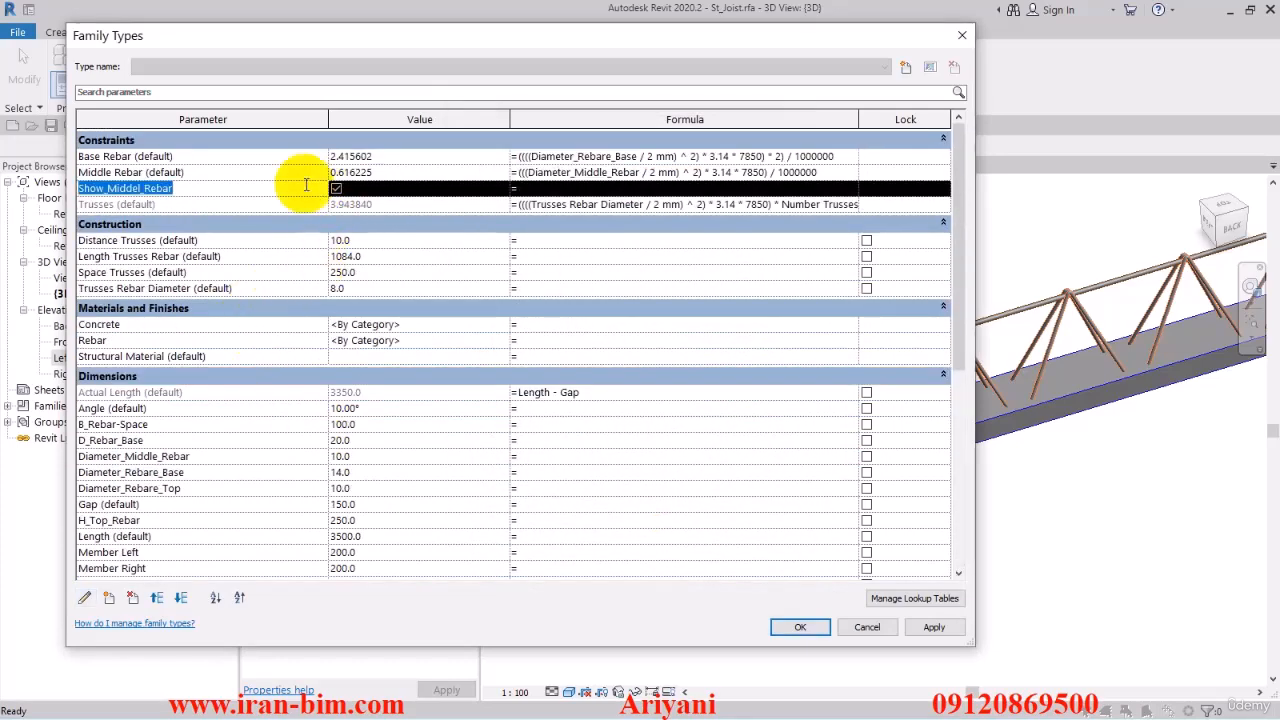
pyautogui.click(366, 188)
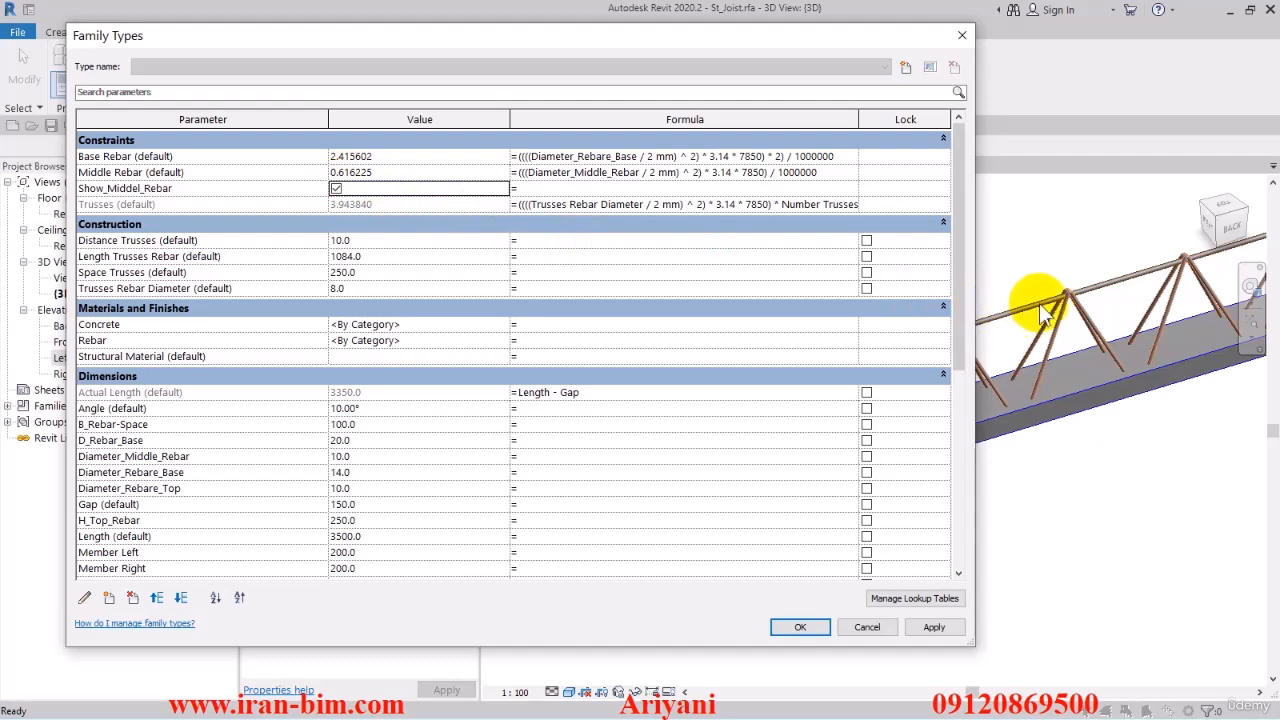
# - Start another shared family parameter and open the shared parameter file's Joist Rebar group for editing
pyautogui.click(109, 597)
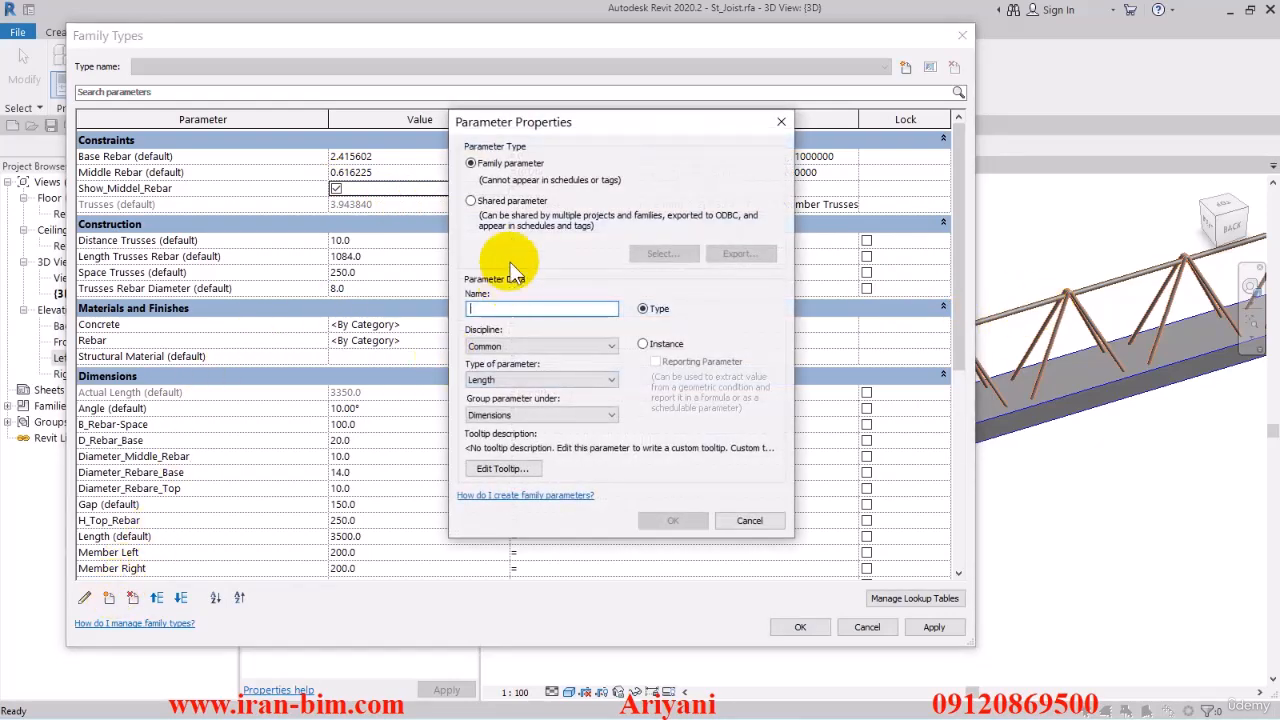
pyautogui.click(497, 204)
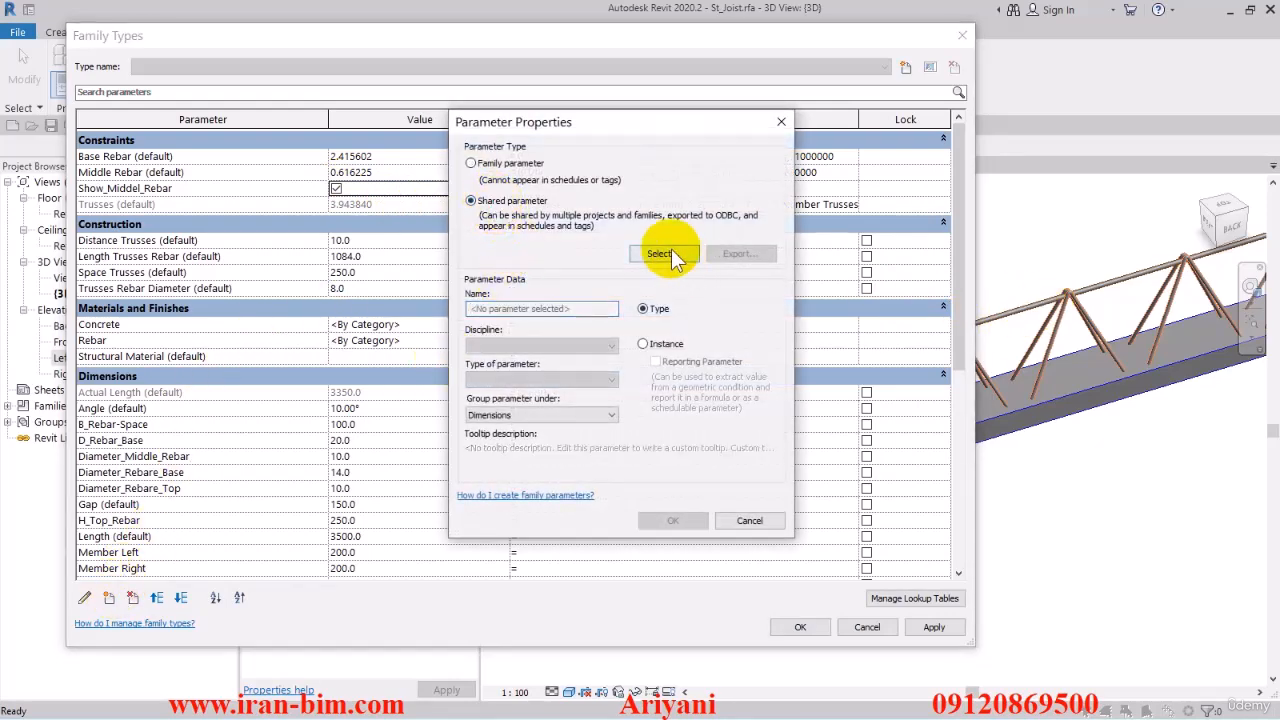
pyautogui.click(668, 251)
pyautogui.click(660, 265)
pyautogui.click(831, 275)
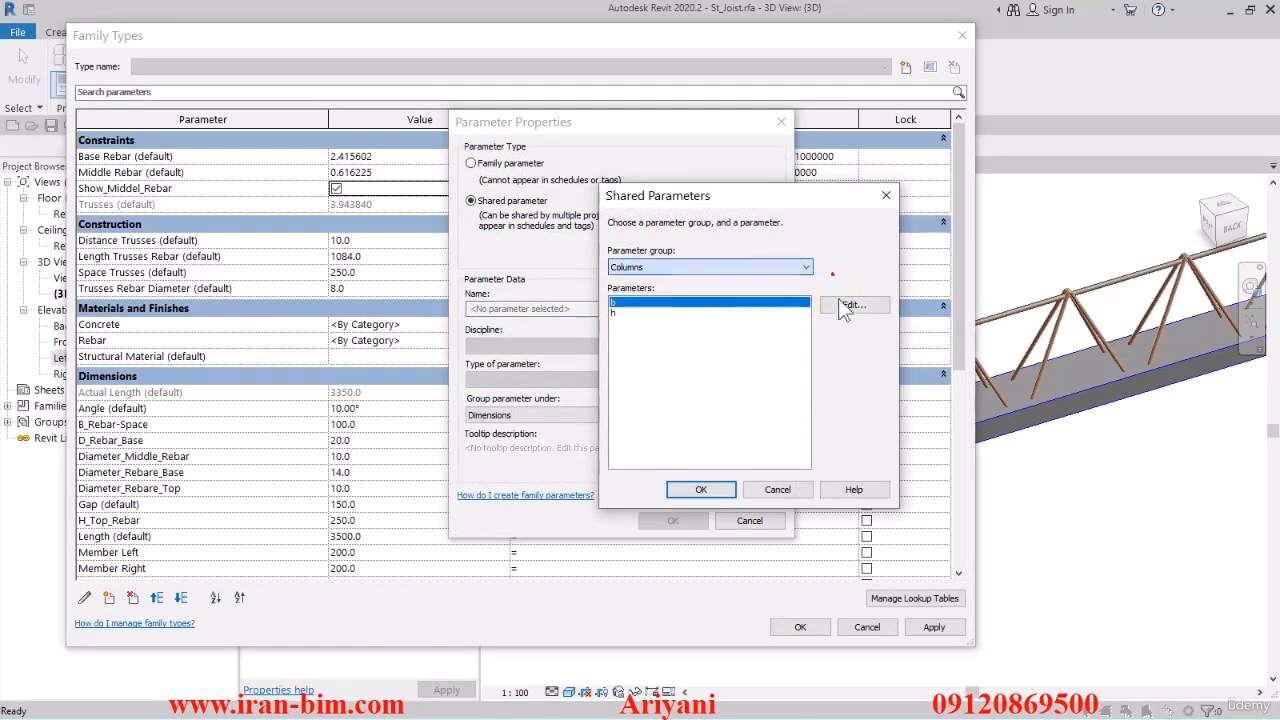
pyautogui.click(842, 302)
pyautogui.click(648, 268)
pyautogui.click(640, 290)
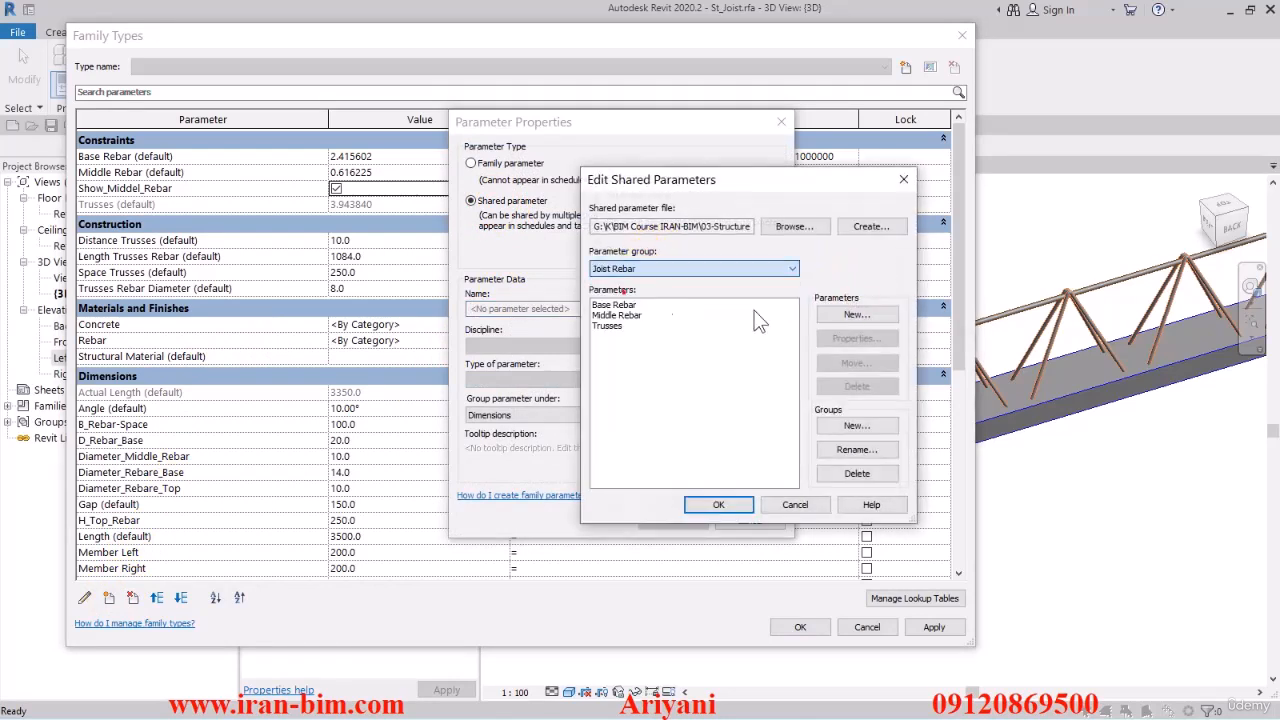
# - Create a shared parameter named "Top Rebar" of type Number in the Joist Rebar group
pyautogui.click(840, 315)
pyautogui.write('Top')
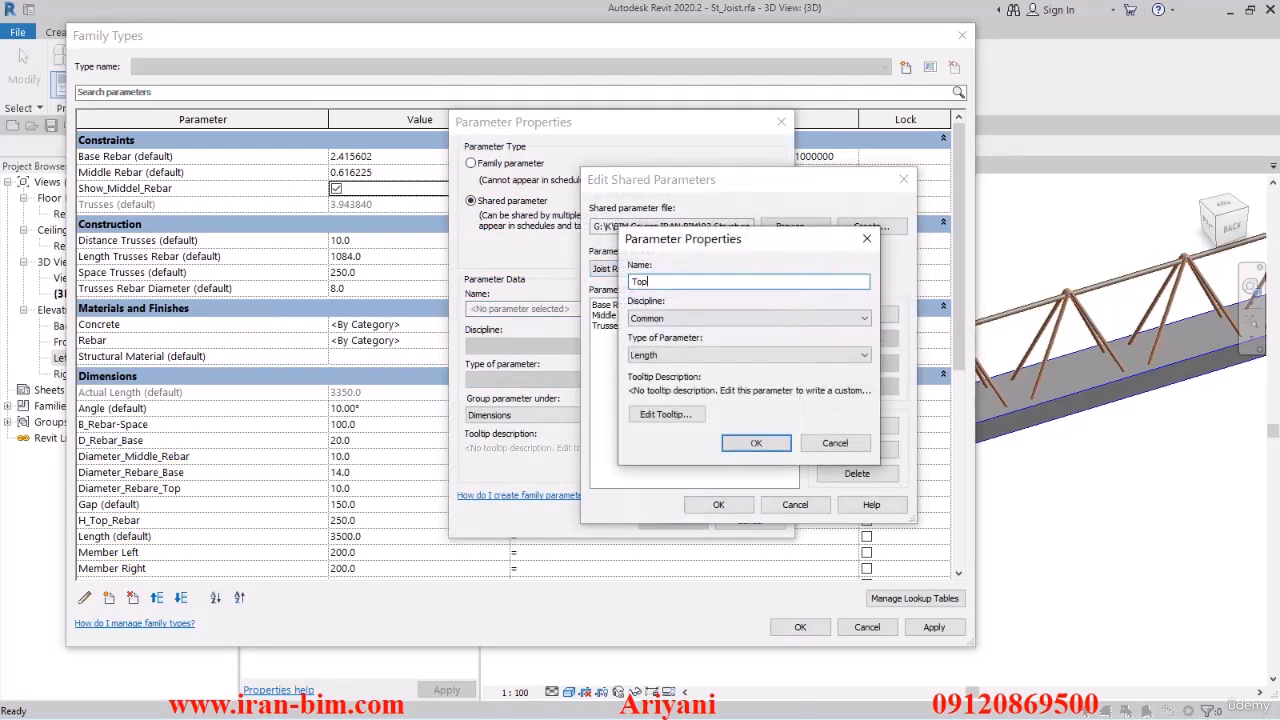
pyautogui.write(' Rebar')
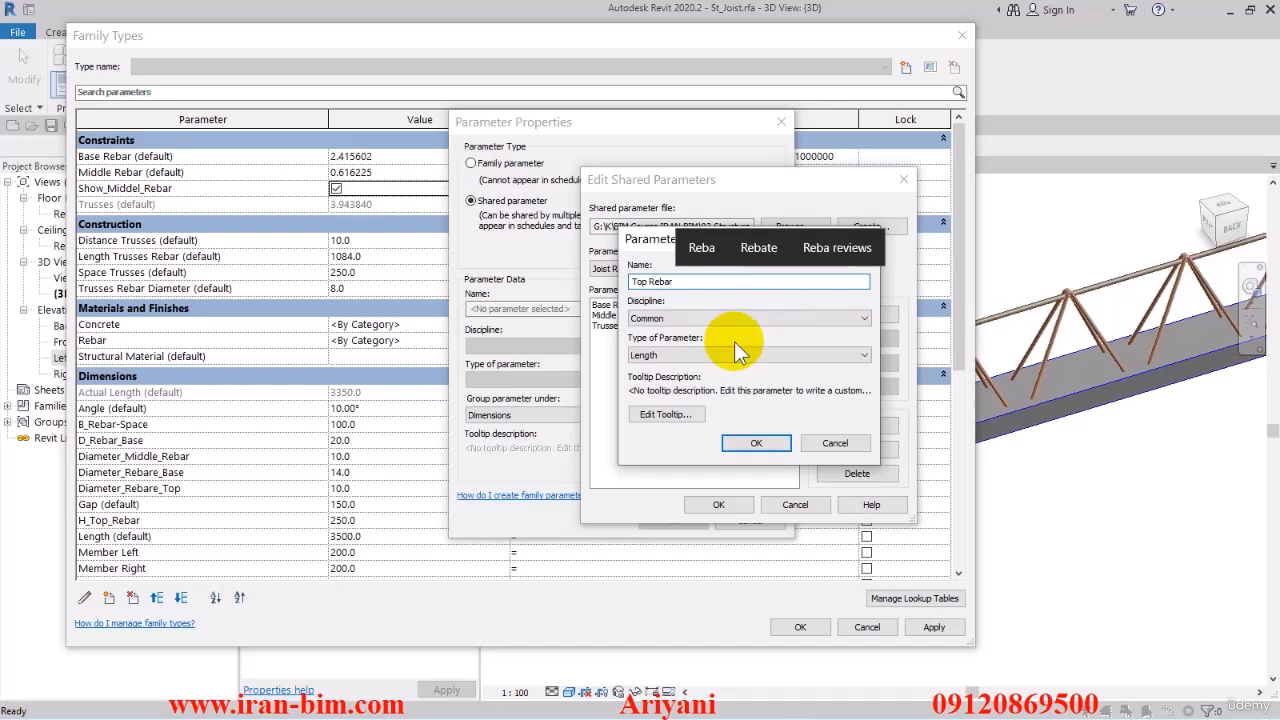
pyautogui.click(708, 356)
pyautogui.click(678, 391)
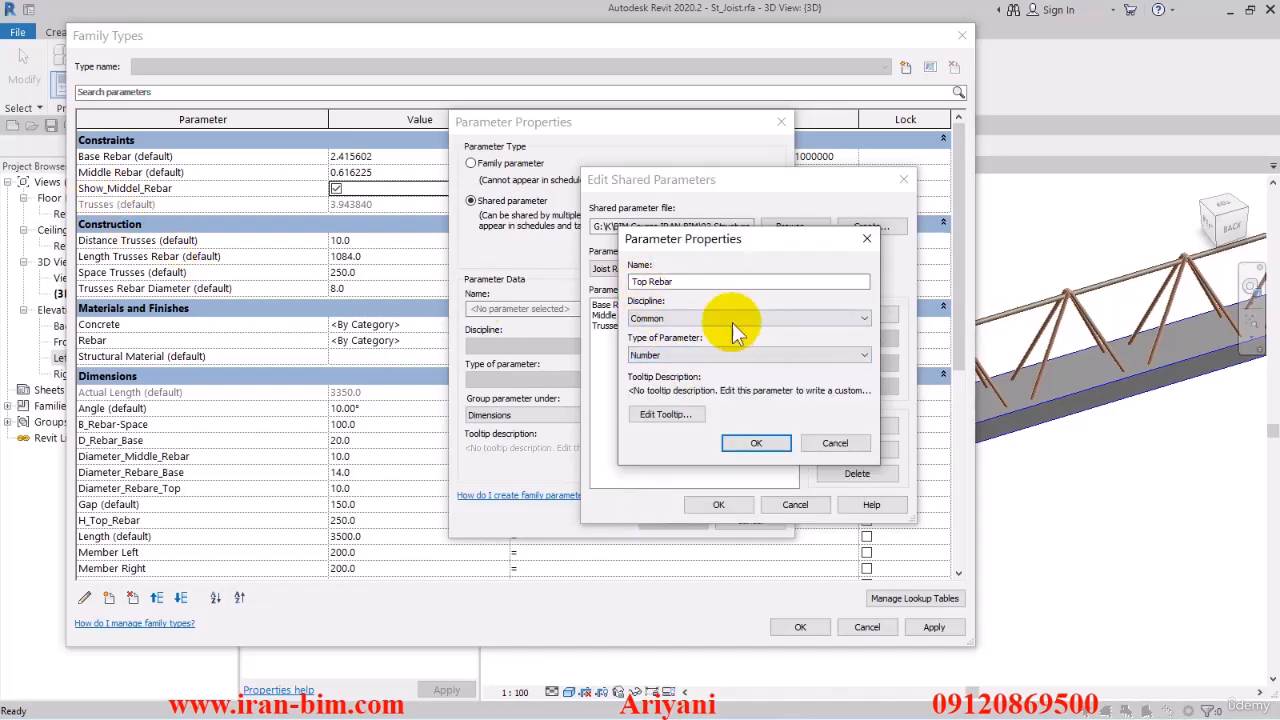
pyautogui.moveTo(693, 282); pyautogui.dragTo(567, 293)
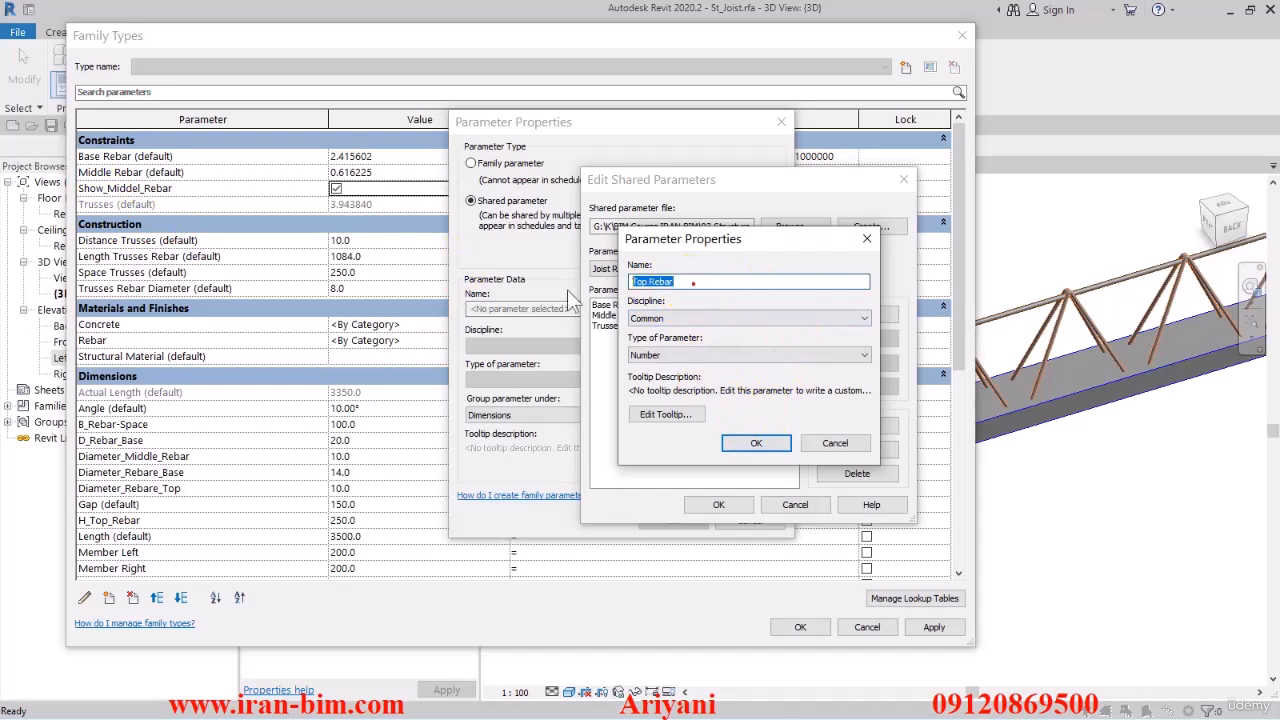
pyautogui.click(745, 444)
pyautogui.click(732, 505)
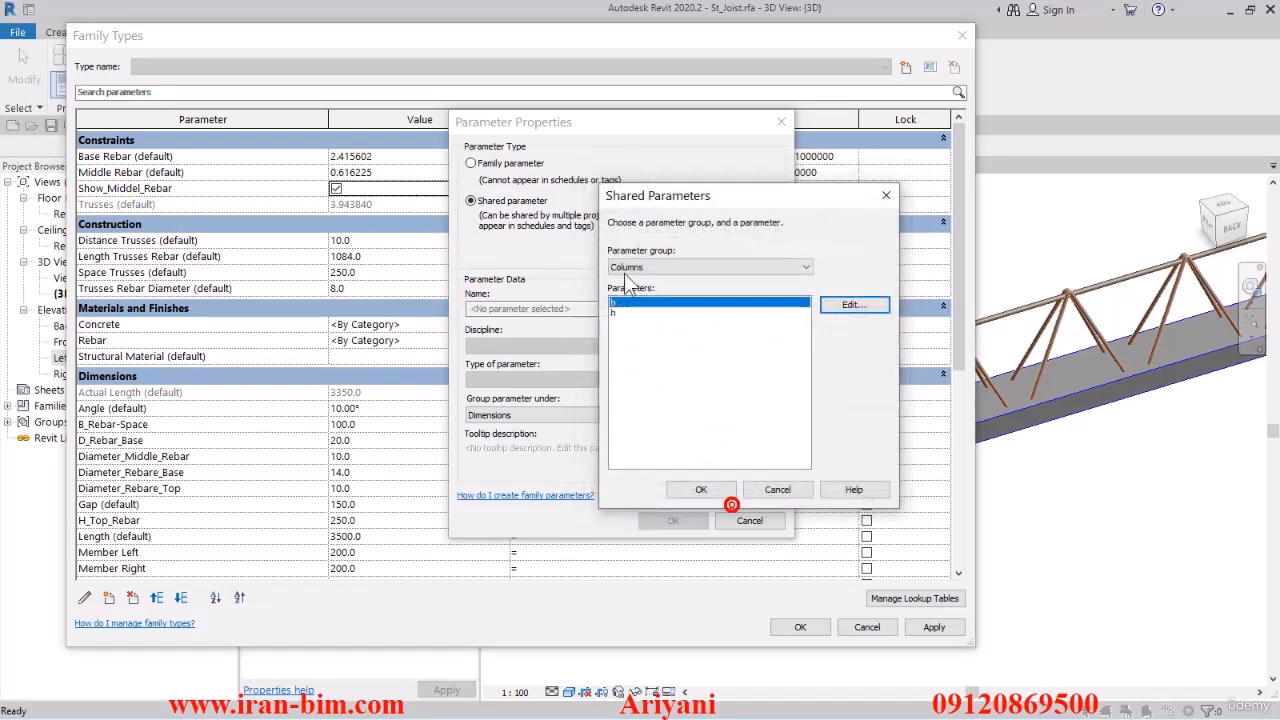
# - Add the Top Rebar shared parameter from the Joist Rebar group to the family as an instance parameter under Constraints
pyautogui.click(624, 268)
pyautogui.click(628, 288)
pyautogui.click(628, 324)
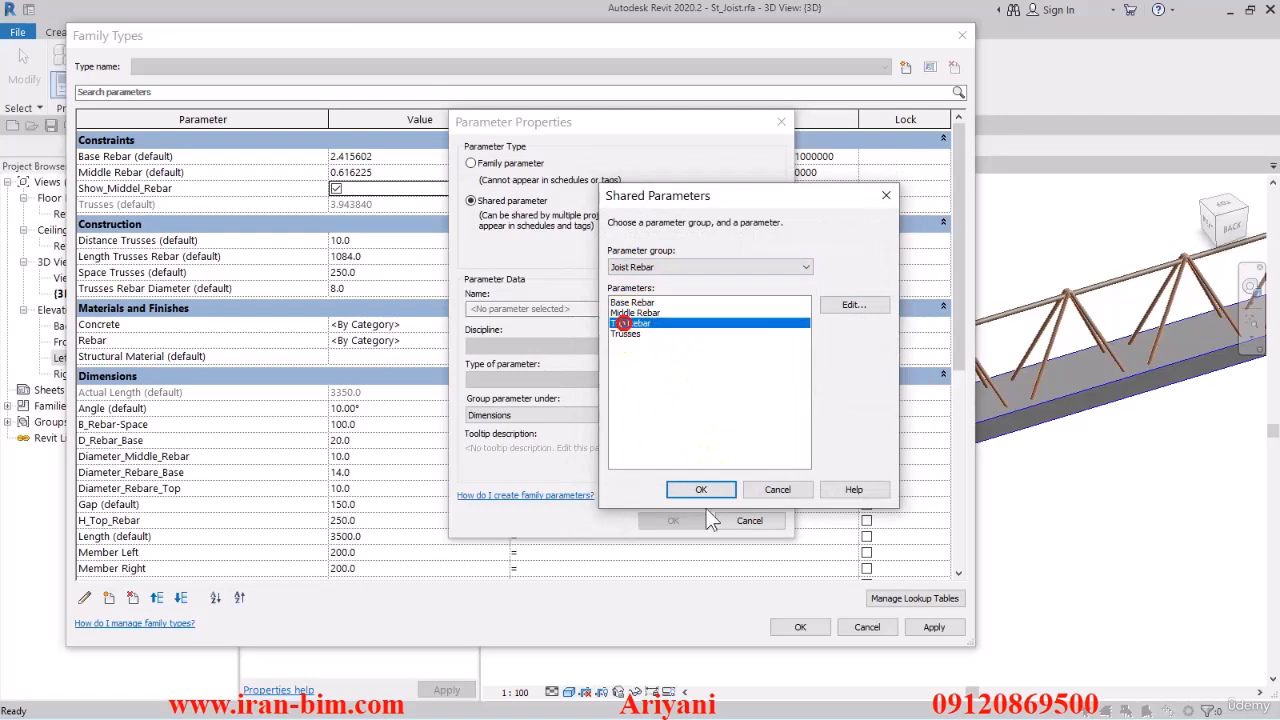
pyautogui.click(700, 489)
pyautogui.click(641, 345)
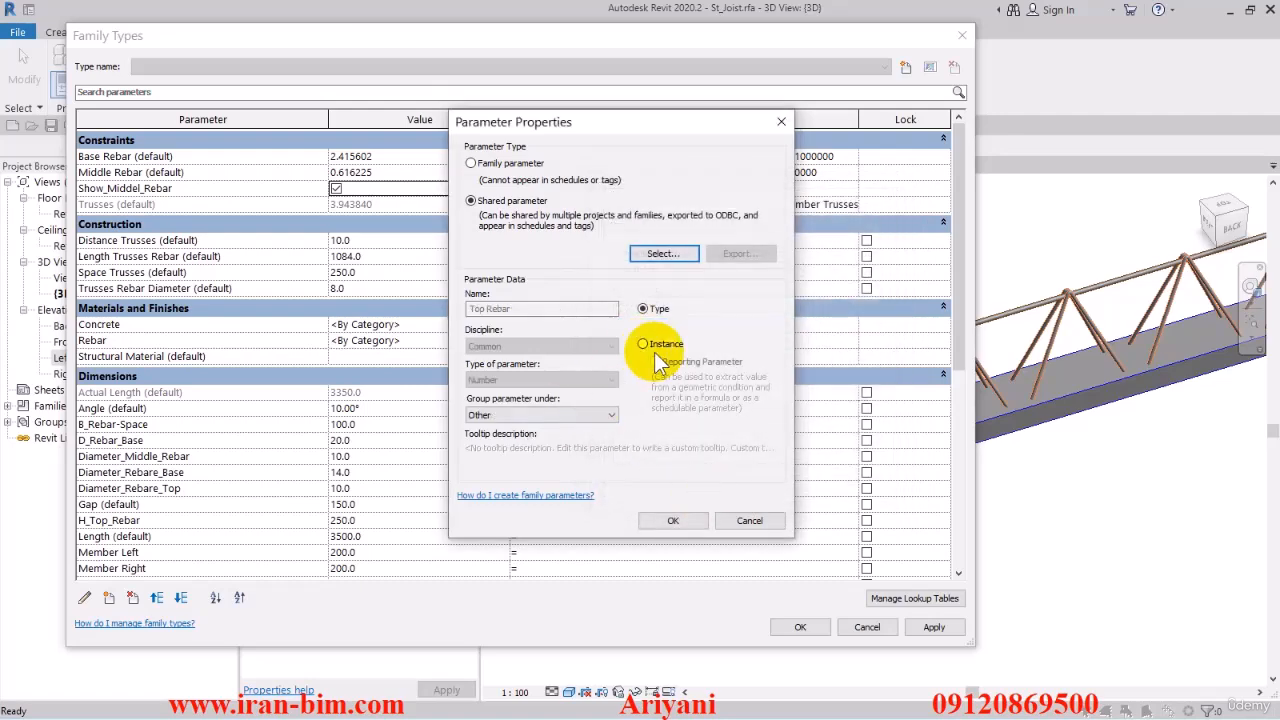
pyautogui.click(551, 412)
pyautogui.click(551, 412)
pyautogui.press('c')
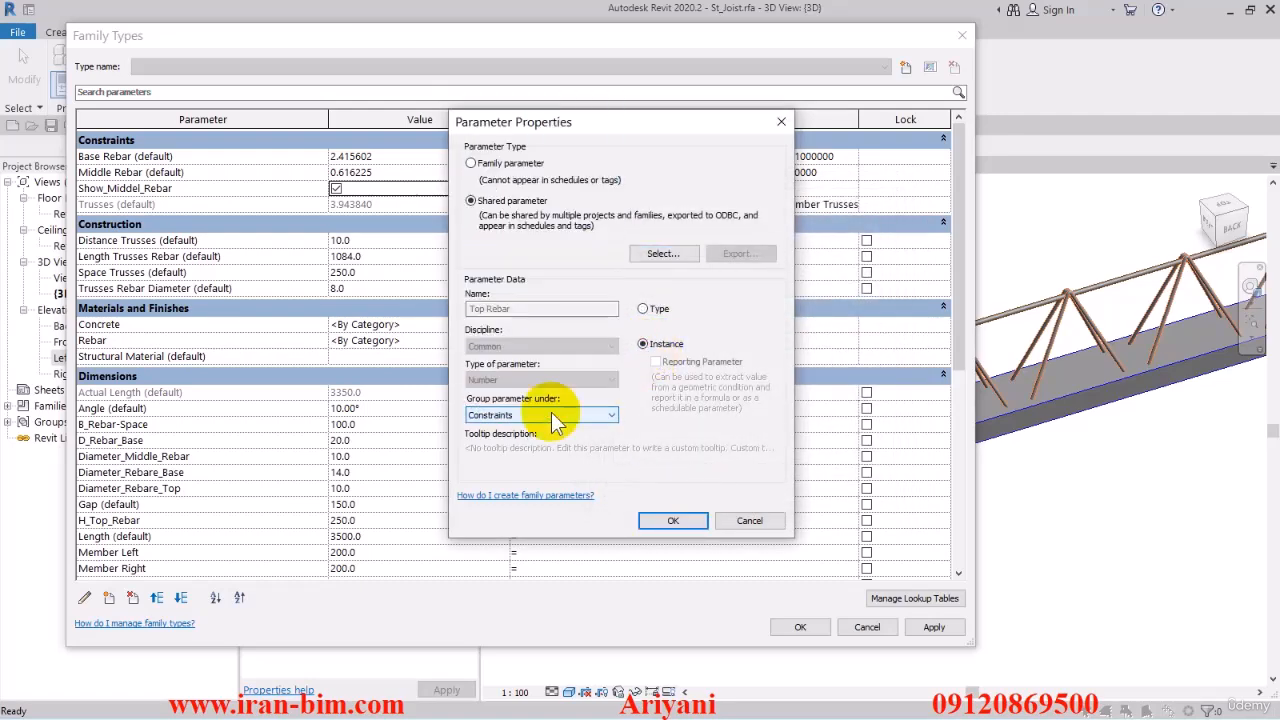
pyautogui.click(673, 520)
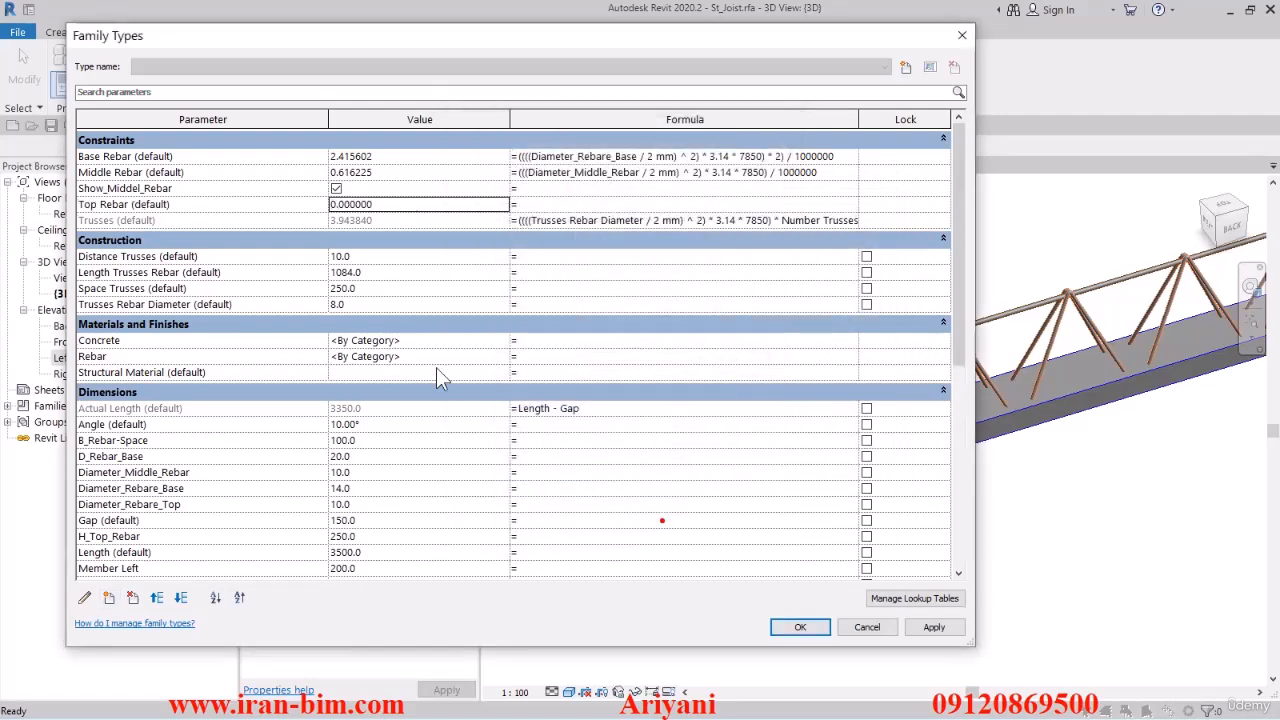
# - Copy the Middle Rebar formula into the Top Rebar parameter's formula
pyautogui.click(724, 172)
pyautogui.hotkey('ctrl', 'c')
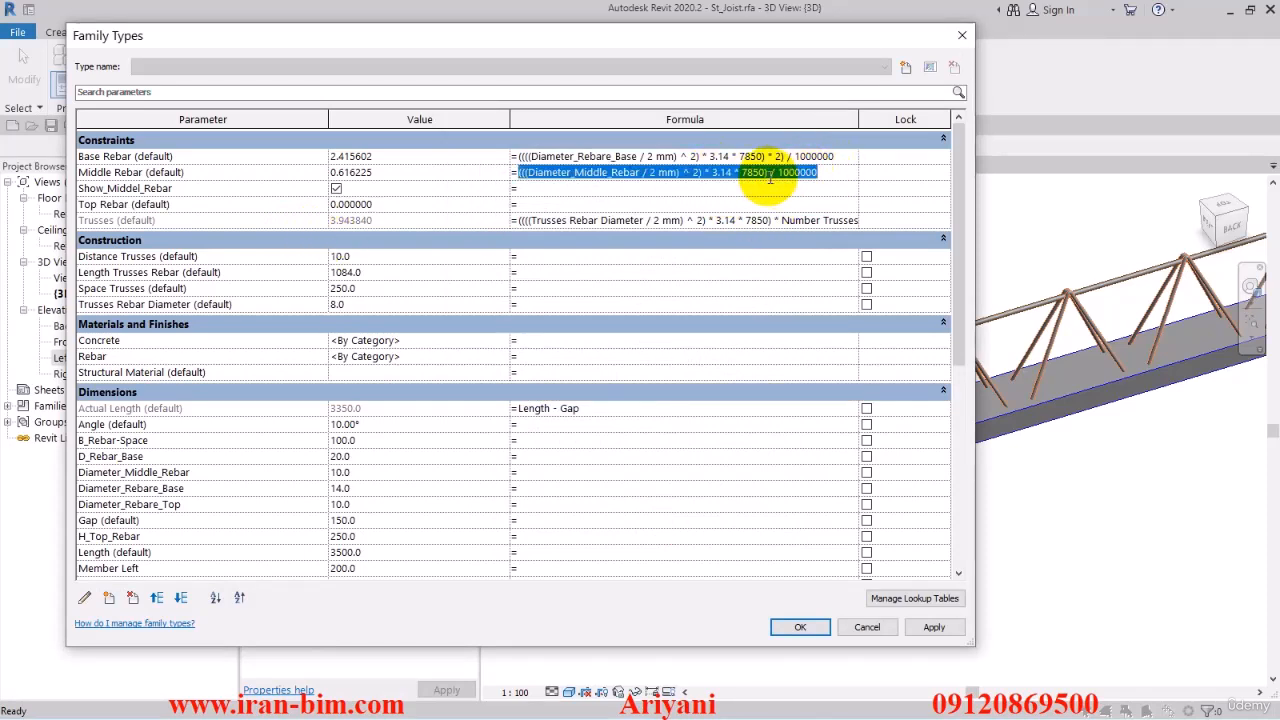
pyautogui.click(154, 209)
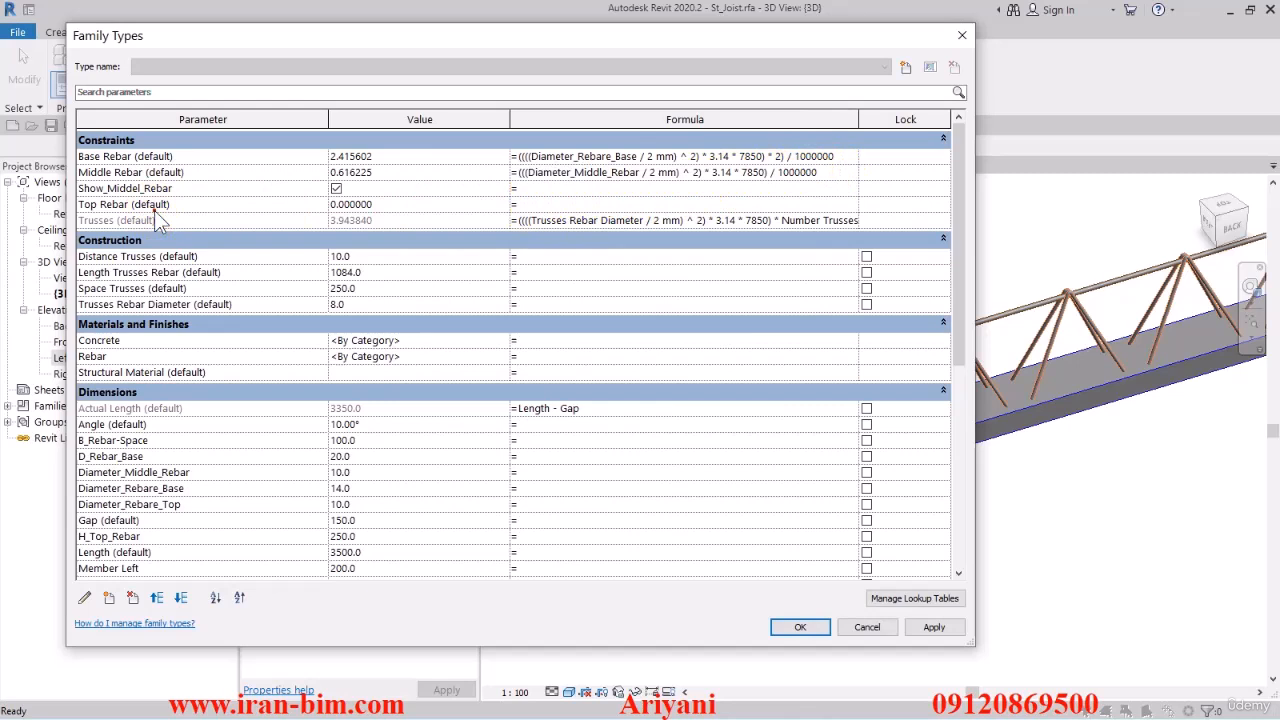
pyautogui.click(562, 204)
pyautogui.hotkey('ctrl', 'v')
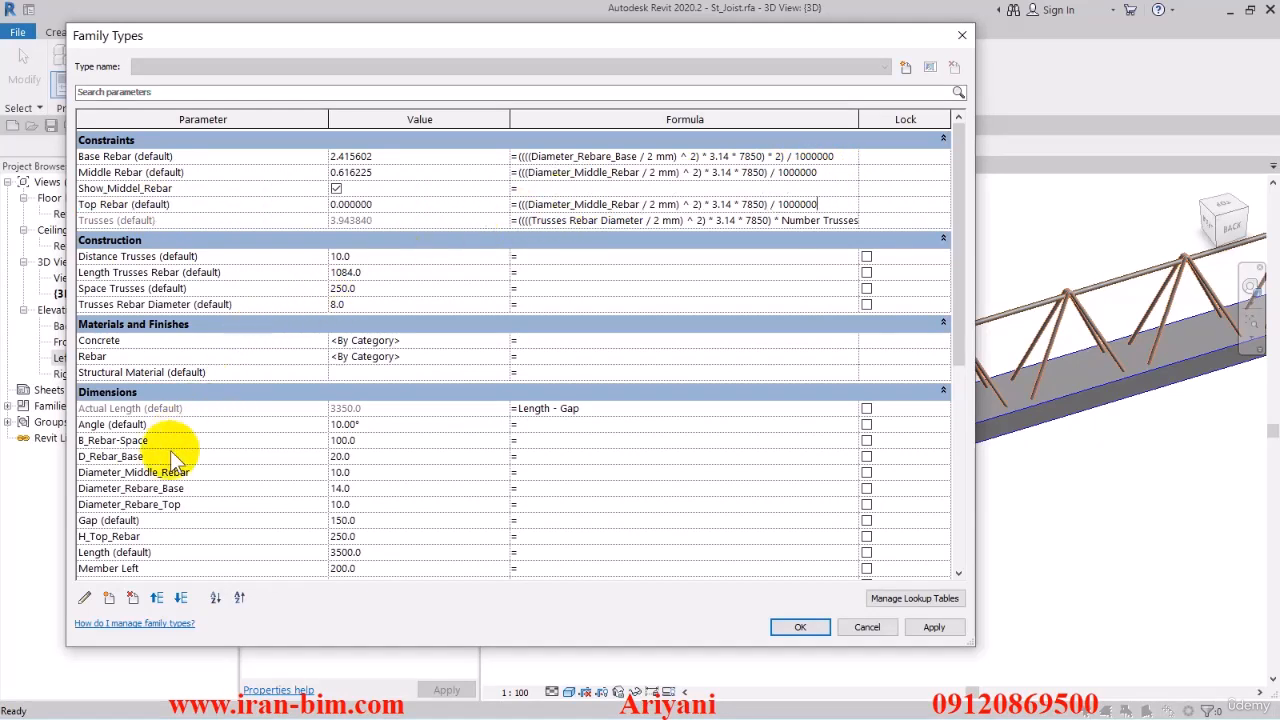
# - Replace Diameter_Middle_Rebar with Diameter_Rebare_Top in the Top Rebar formula
pyautogui.moveTo(207, 505); pyautogui.dragTo(128, 505)
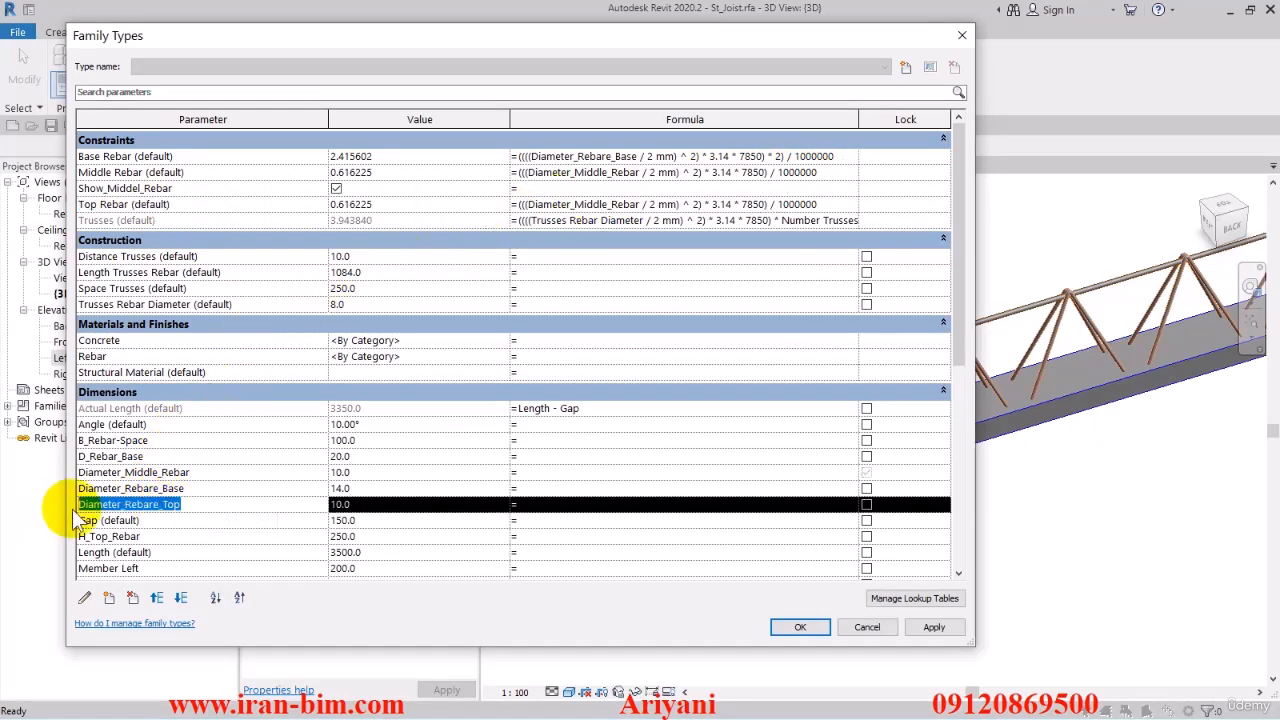
pyautogui.click(154, 204)
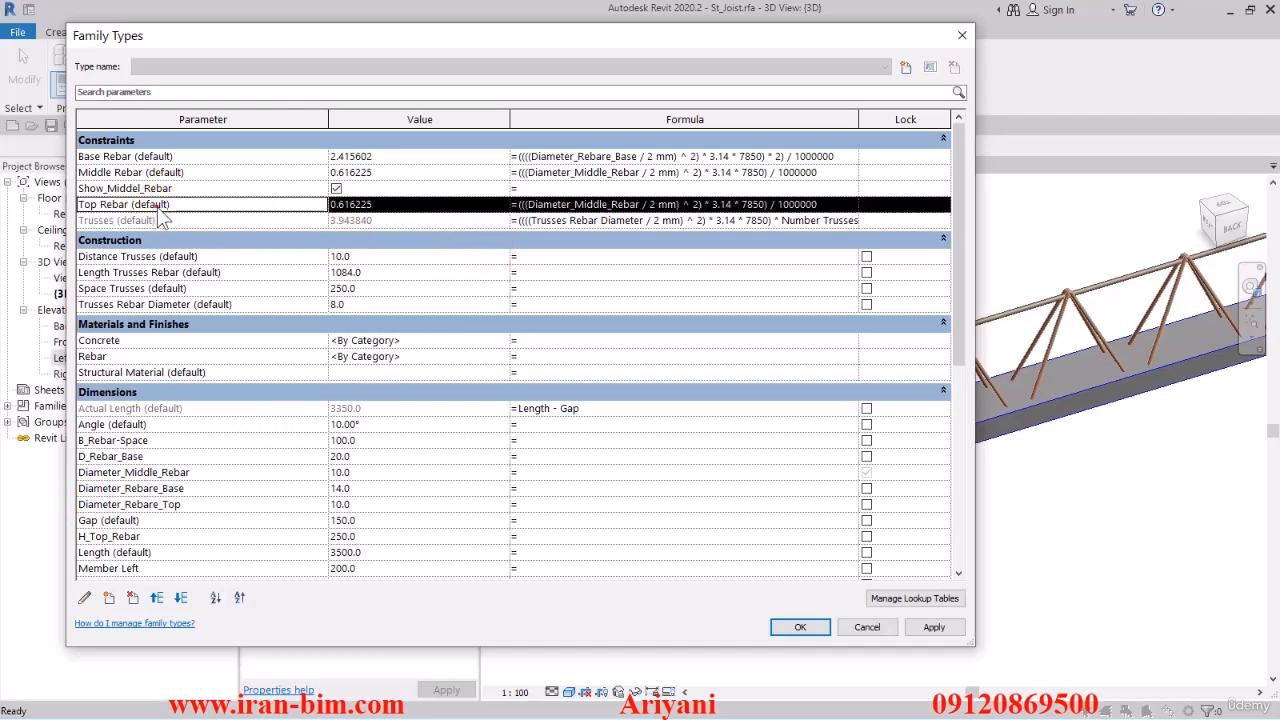
pyautogui.click(540, 206)
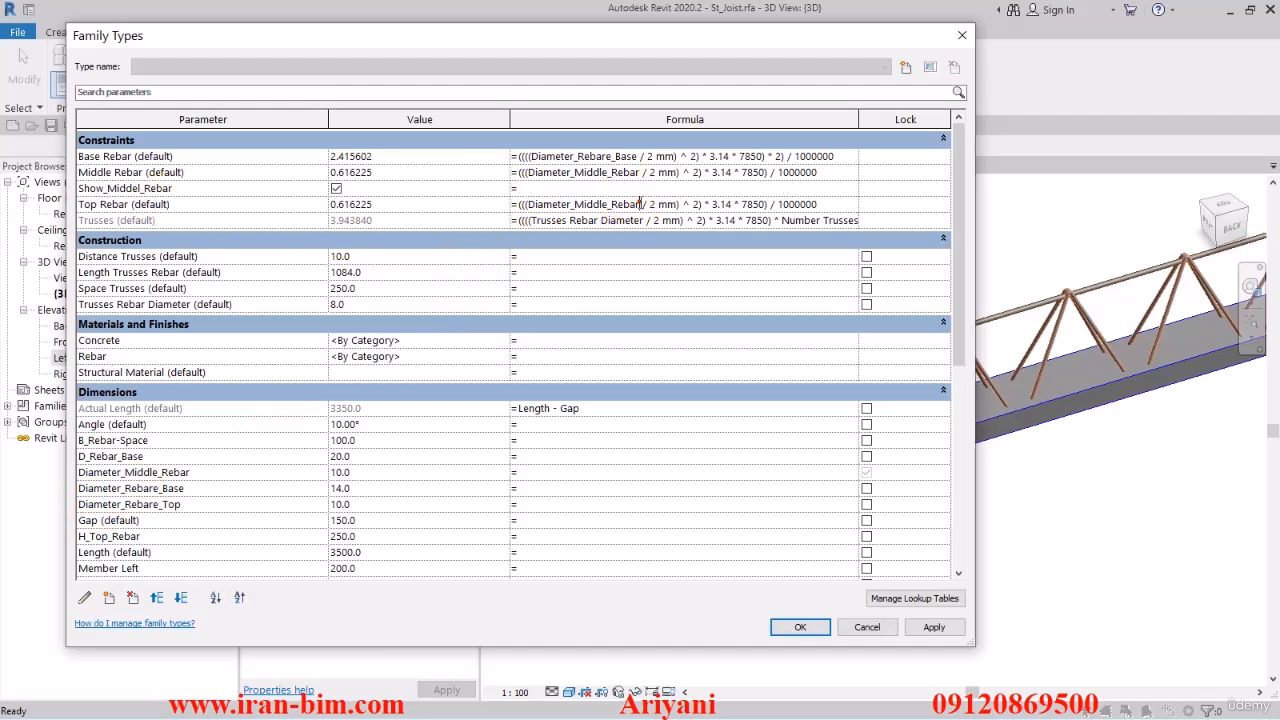
pyautogui.moveTo(640, 204); pyautogui.dragTo(543, 206)
pyautogui.write('meter_Rebare_Top')
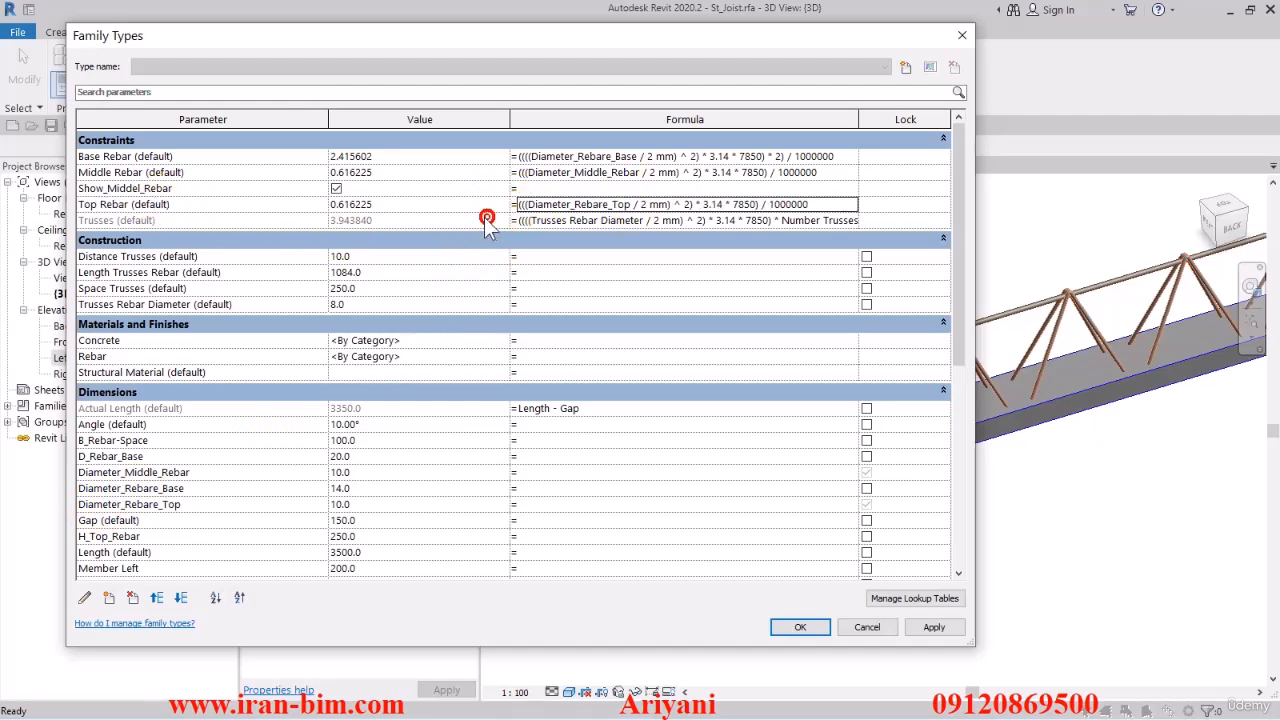
# - Apply the formula changes and create a shared parameter named "Total Base rebar" of type Number in the Joist Rebar group
pyautogui.click(932, 627)
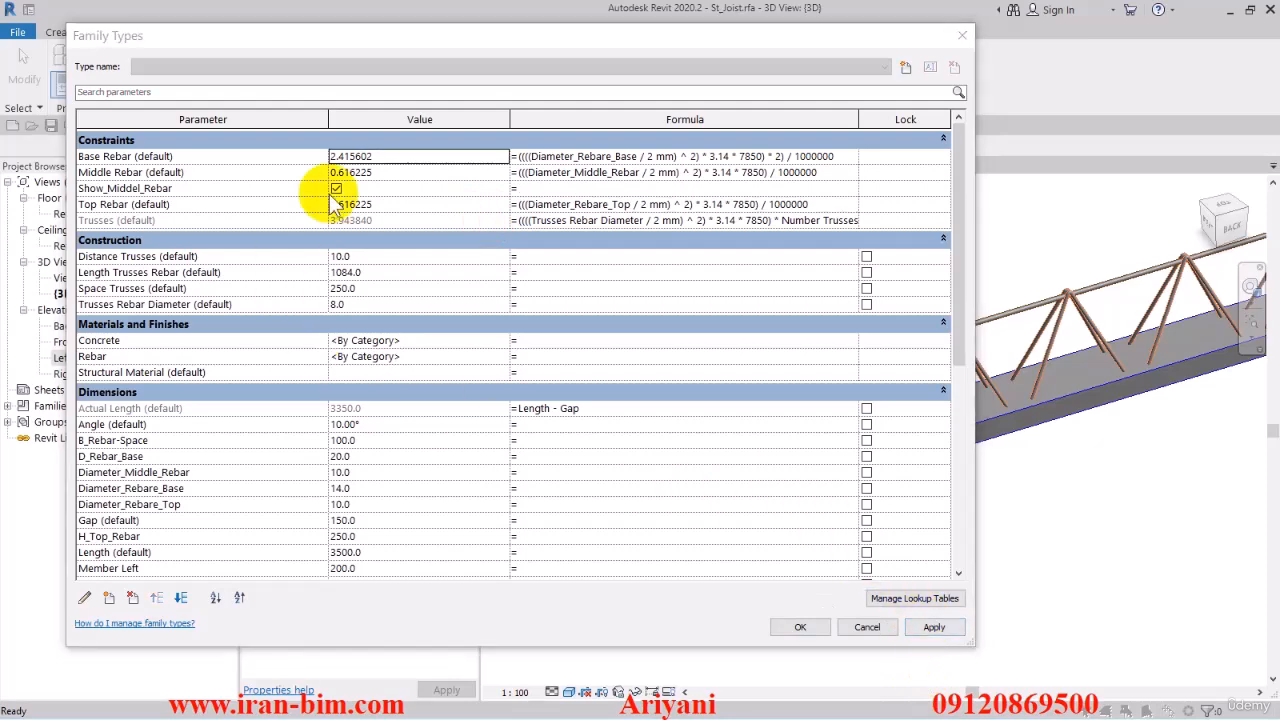
pyautogui.click(109, 597)
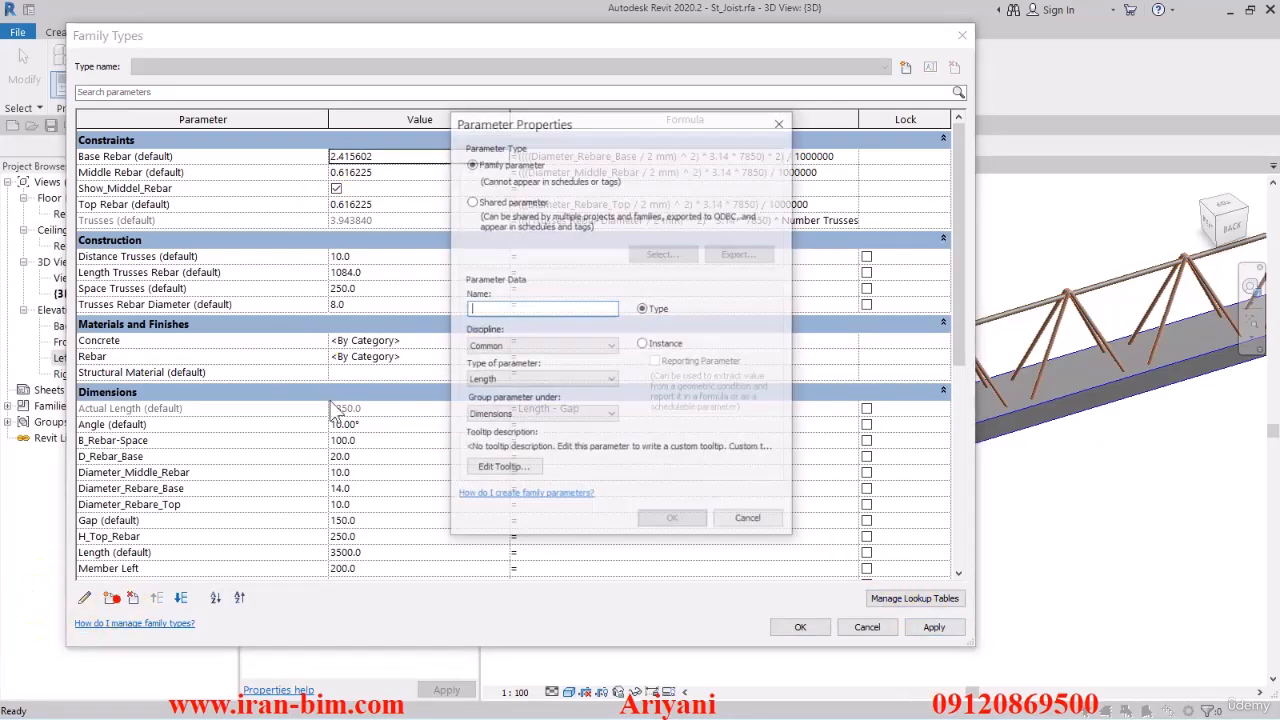
pyautogui.click(489, 202)
pyautogui.click(658, 253)
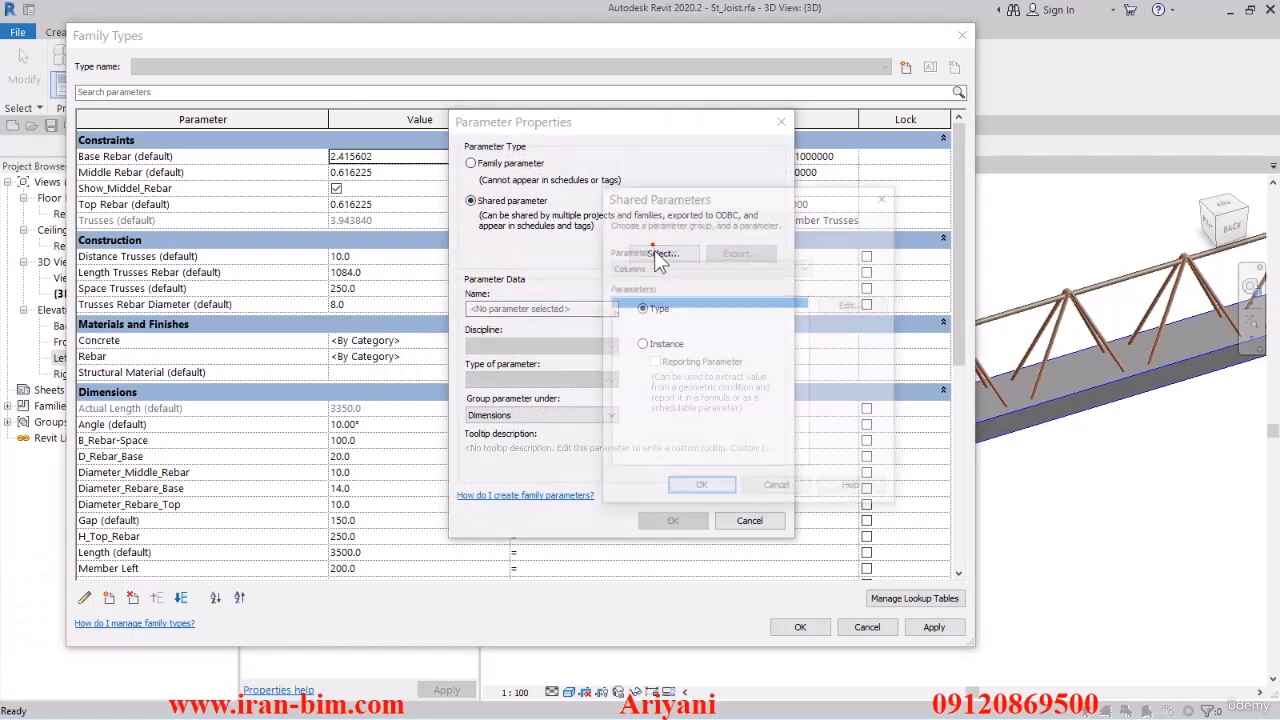
pyautogui.click(848, 304)
pyautogui.click(700, 268)
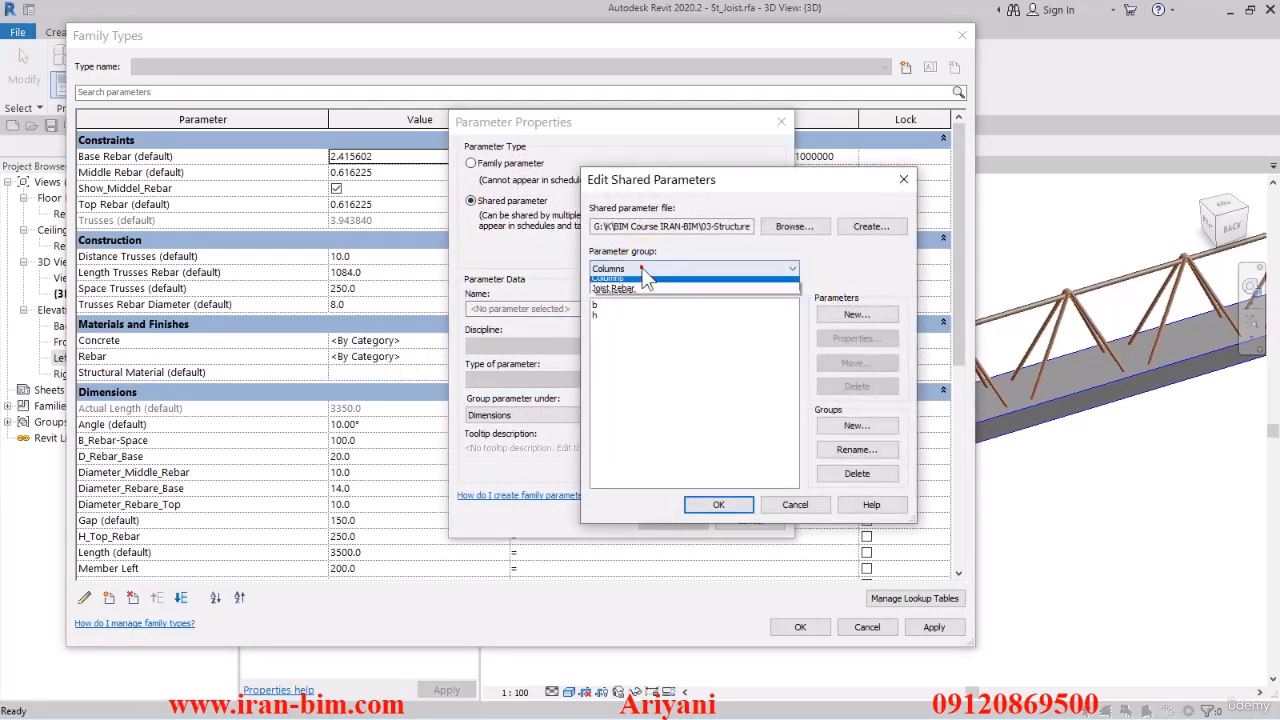
pyautogui.click(620, 287)
pyautogui.click(851, 316)
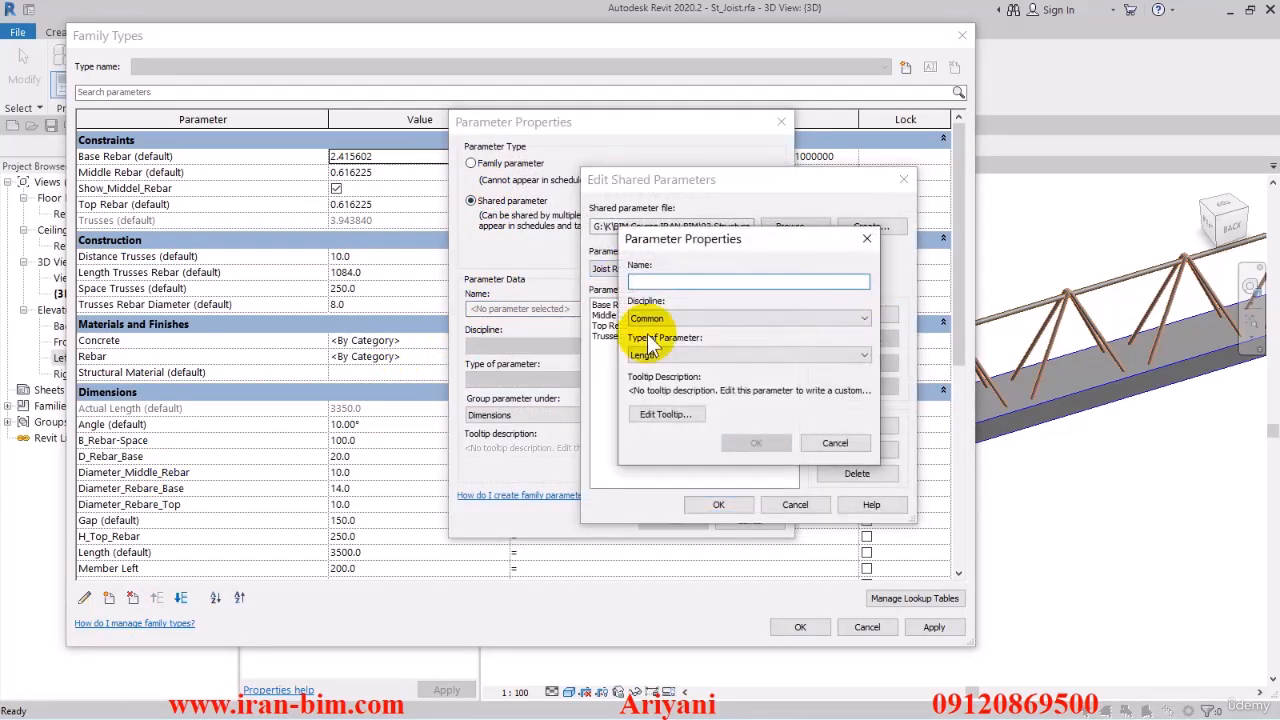
pyautogui.write('Total')
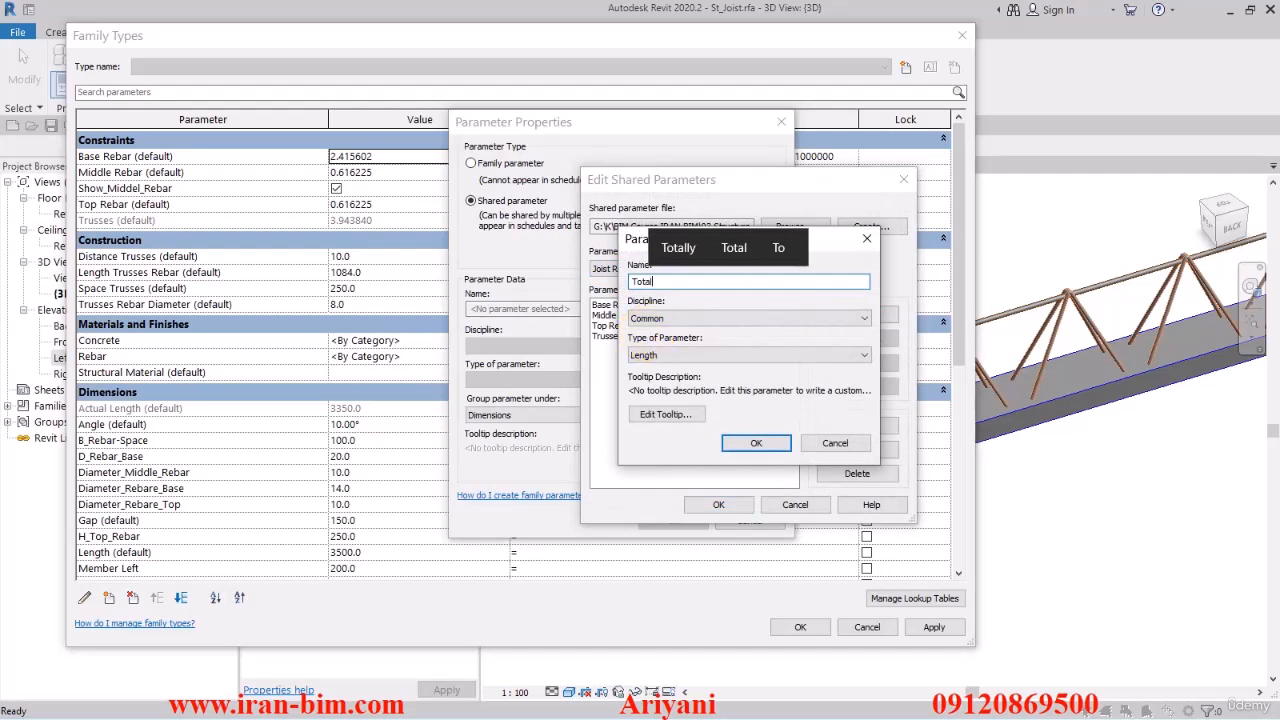
pyautogui.write(' Base rebar')
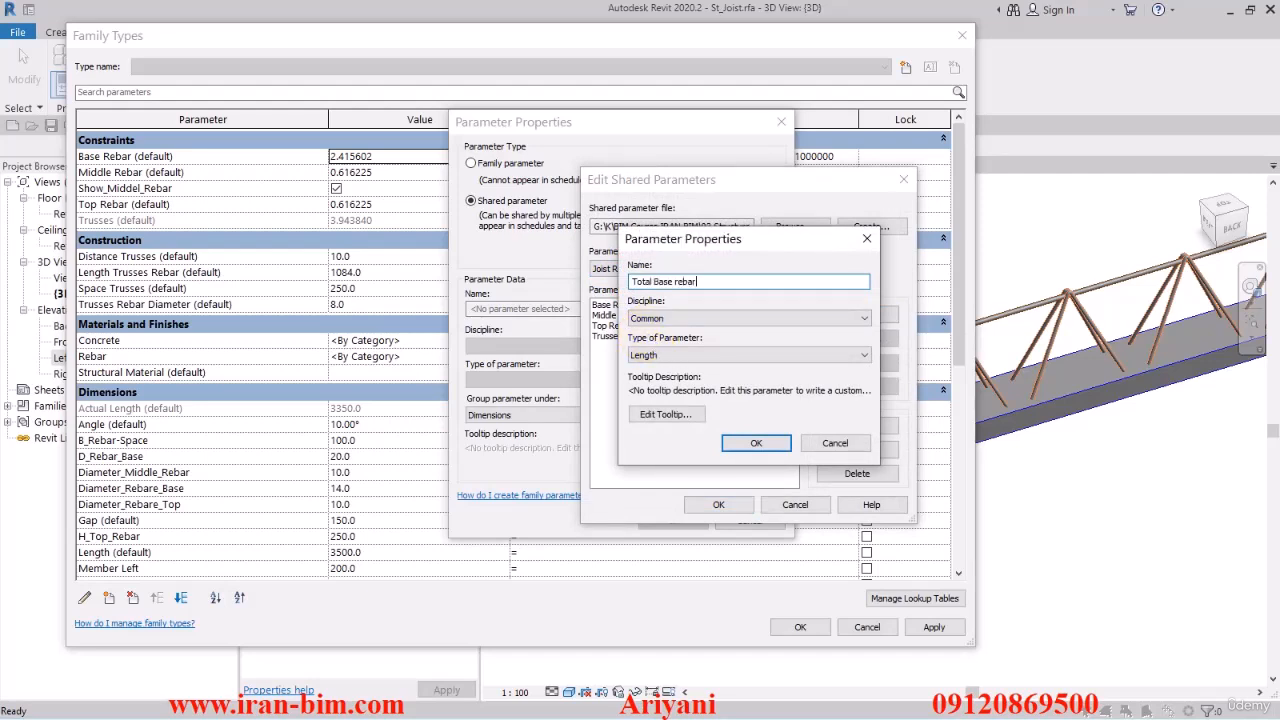
pyautogui.click(673, 352)
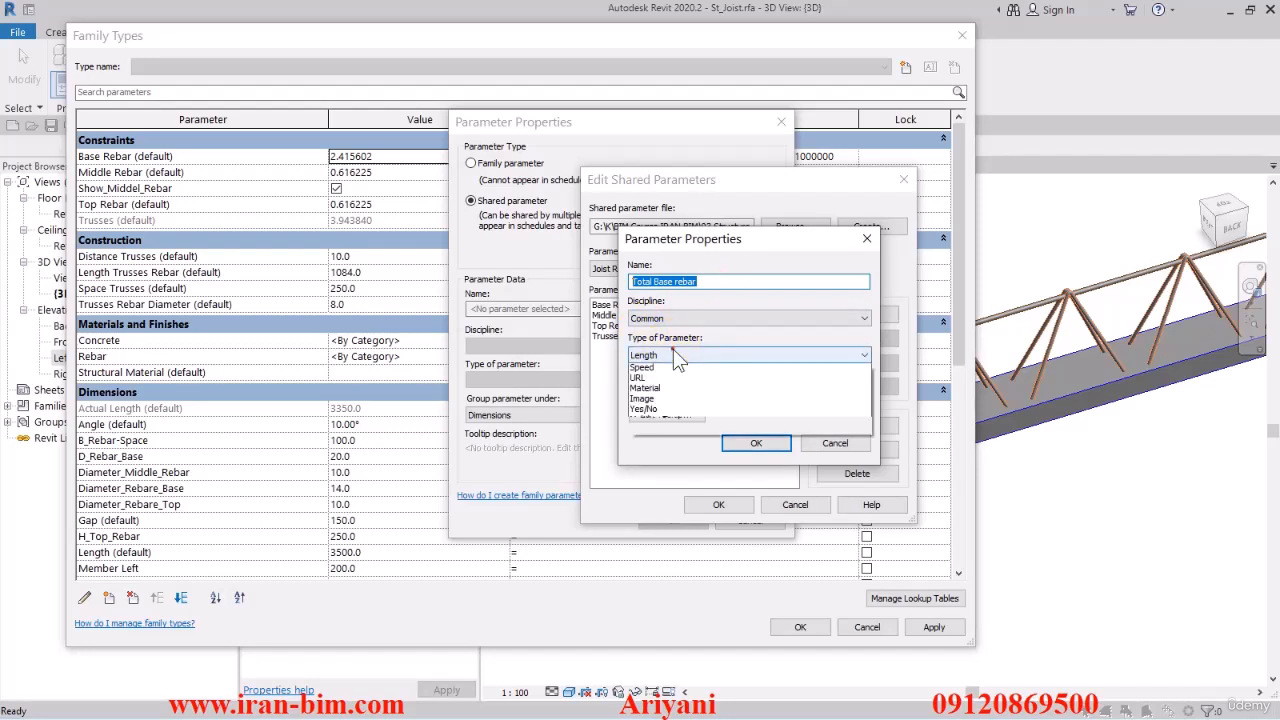
pyautogui.click(664, 389)
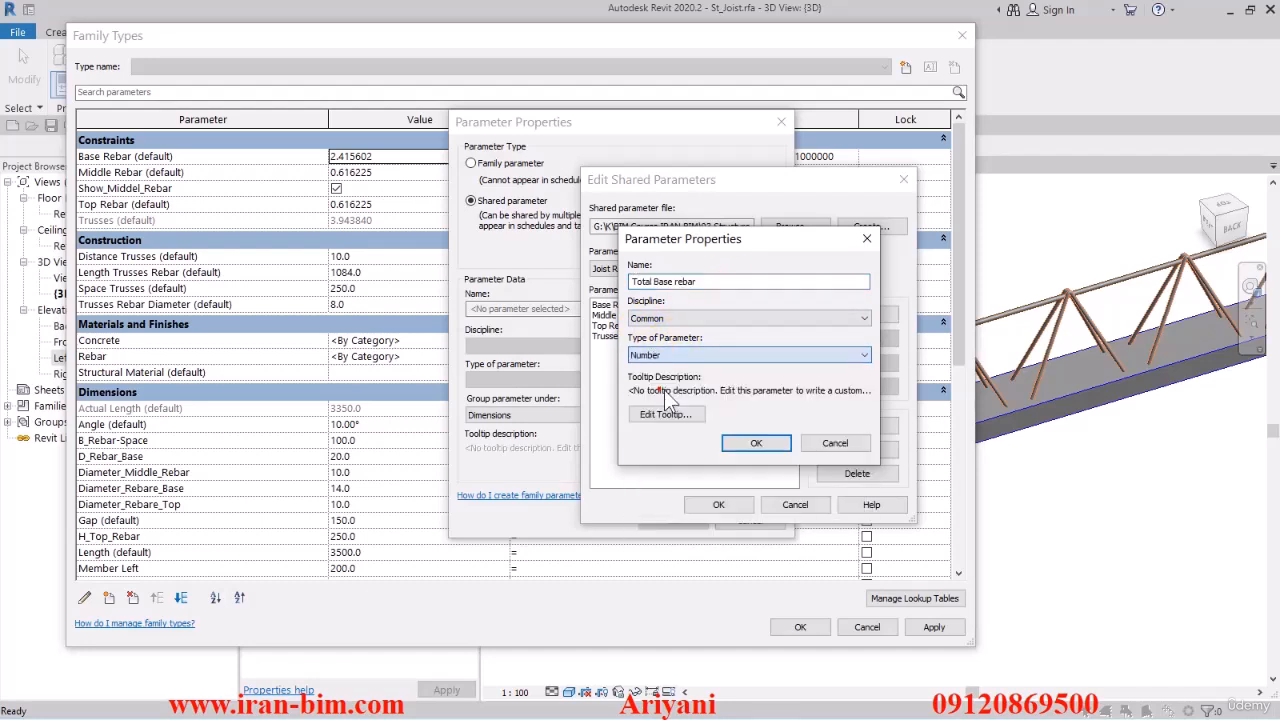
pyautogui.click(748, 443)
pyautogui.click(716, 506)
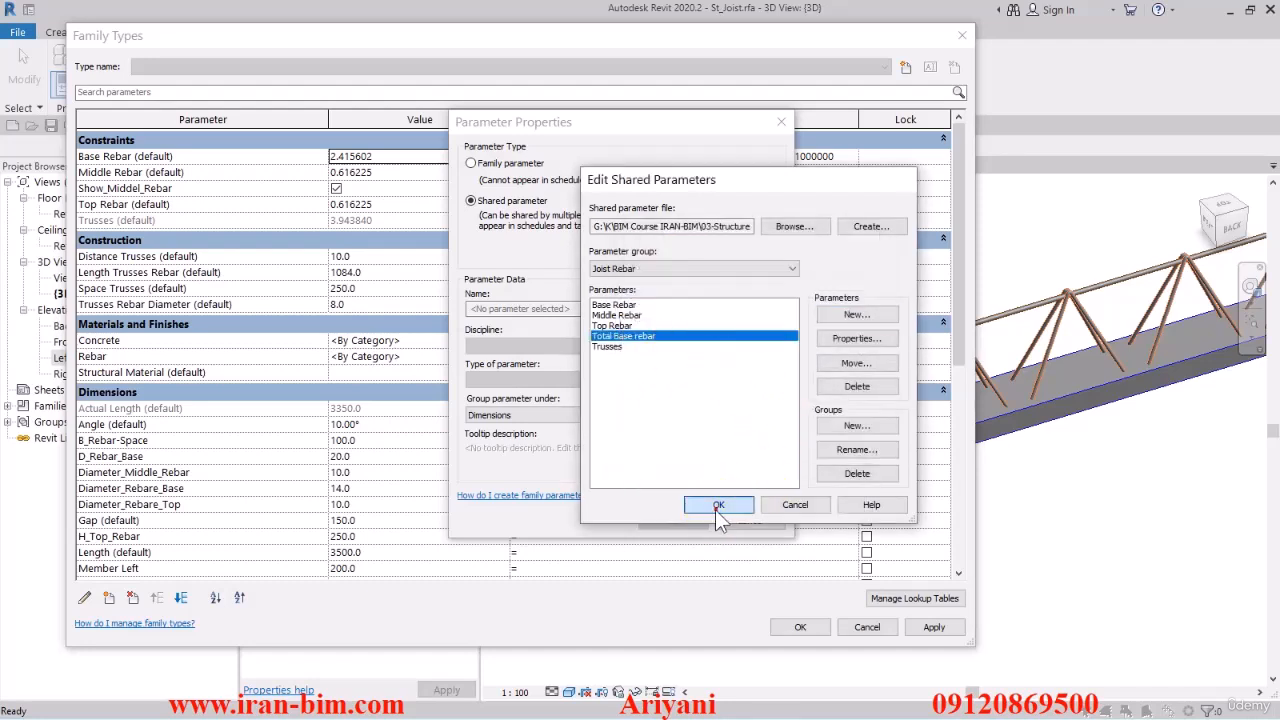
# - Add the Total Base rebar shared parameter from the Joist Rebar group to the family as an instance parameter under Constraints
pyautogui.click(697, 267)
pyautogui.click(628, 283)
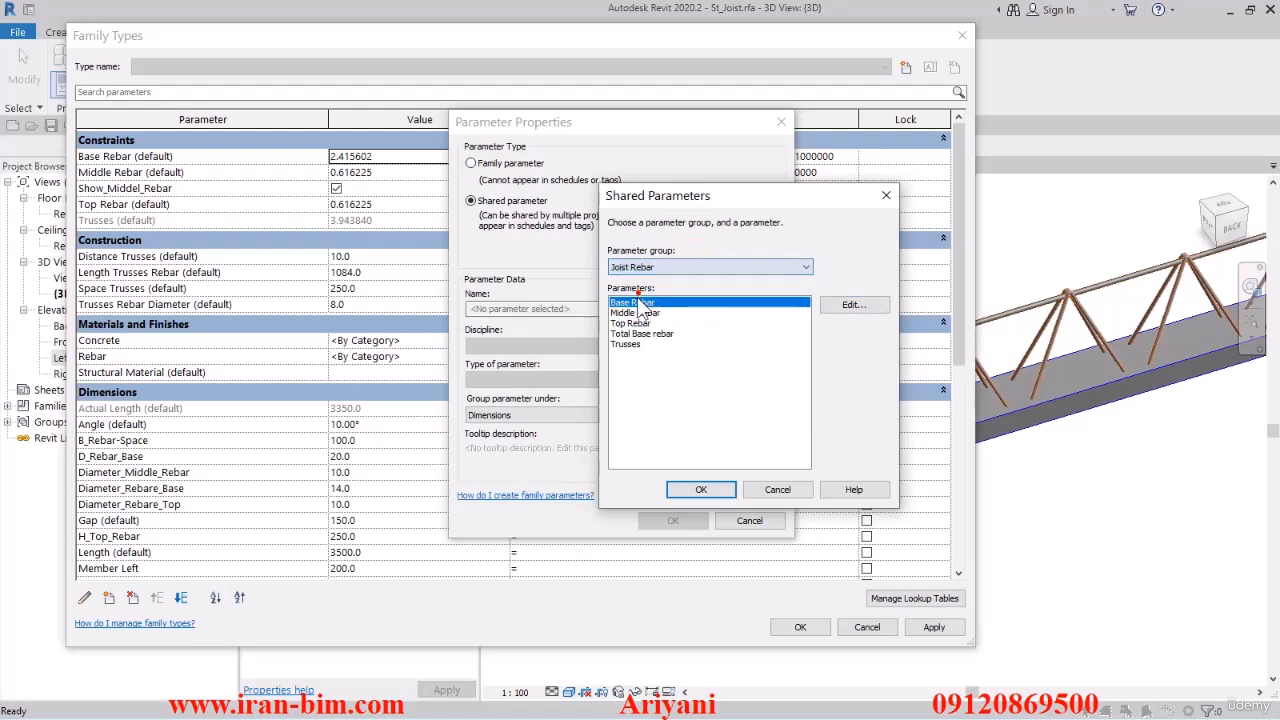
pyautogui.click(641, 333)
pyautogui.click(701, 490)
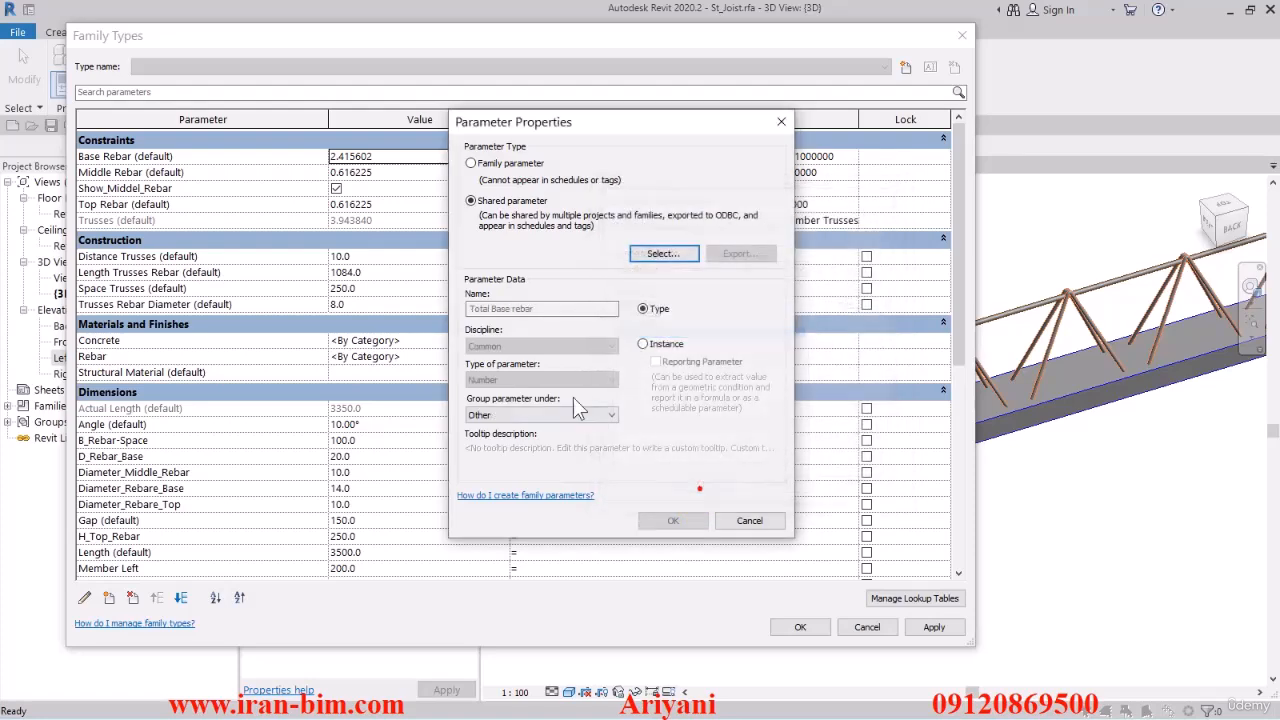
pyautogui.doubleClick(518, 413)
pyautogui.press('c')
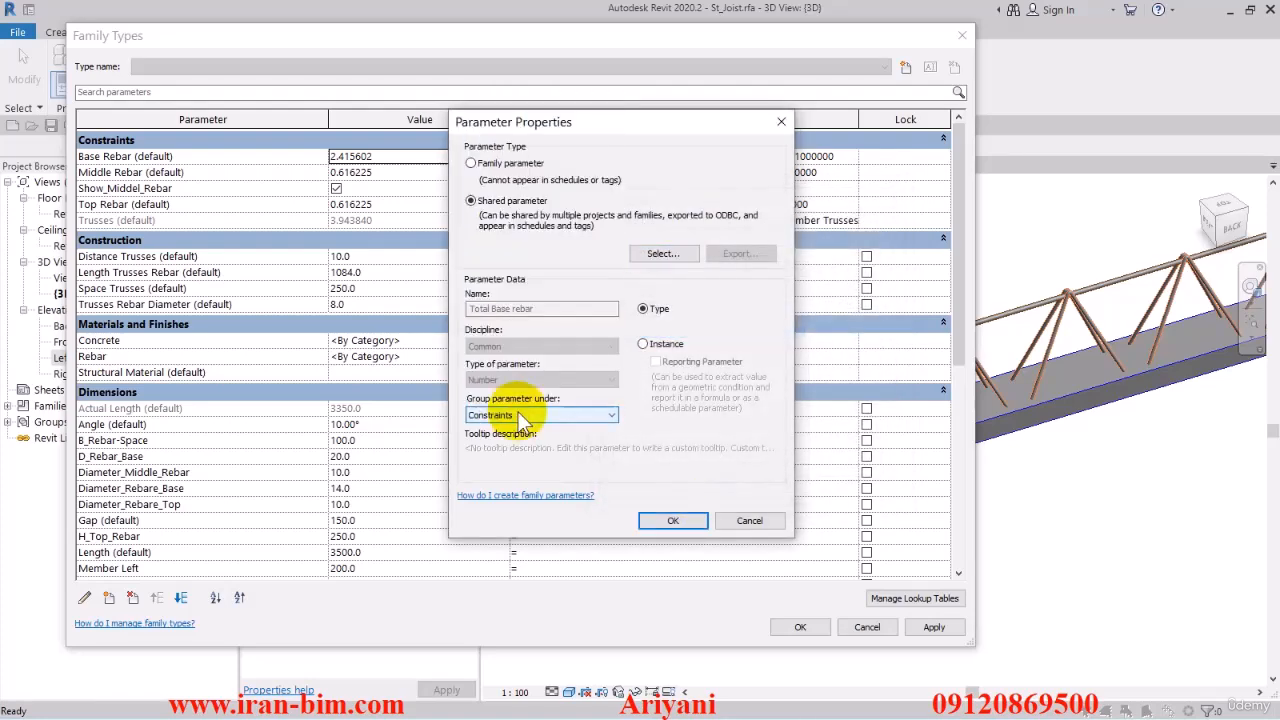
pyautogui.click(643, 345)
pyautogui.click(672, 518)
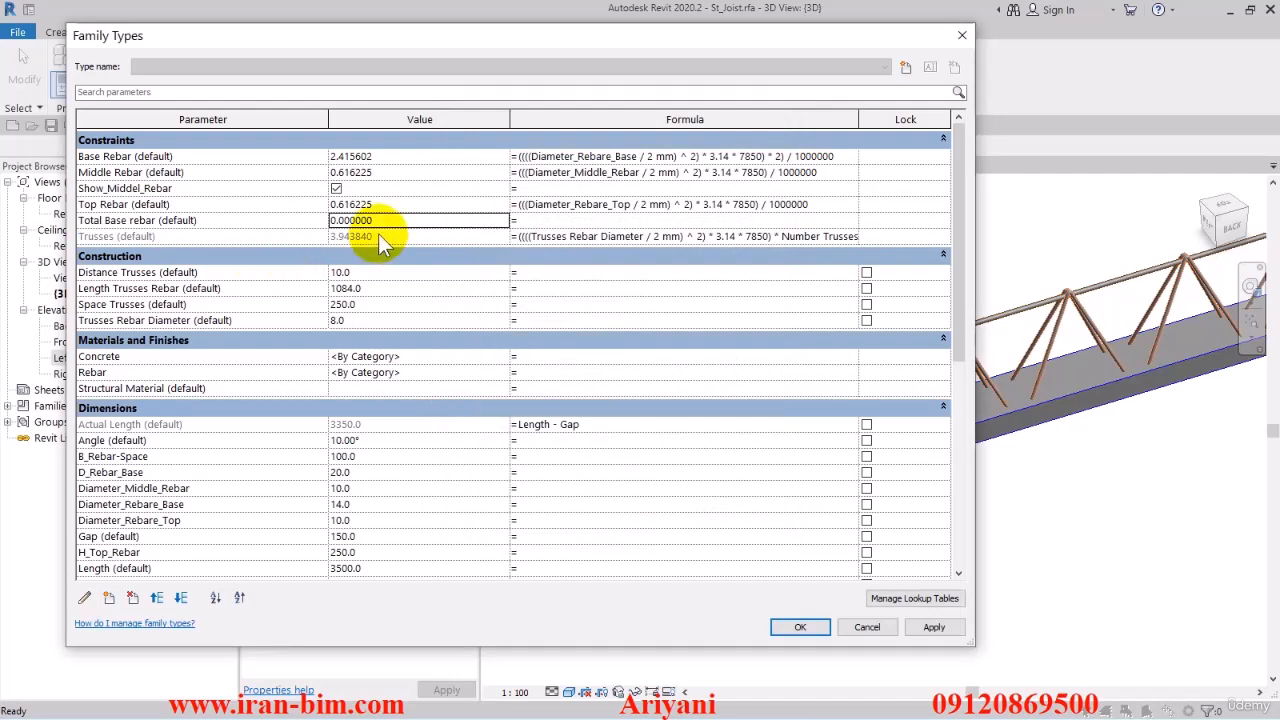
# - Edit the Total Base rebar family parameter's shared source and delete the Total Base rebar shared parameter from the Joist Rebar group
pyautogui.click(124, 233)
pyautogui.click(136, 221)
pyautogui.click(157, 206)
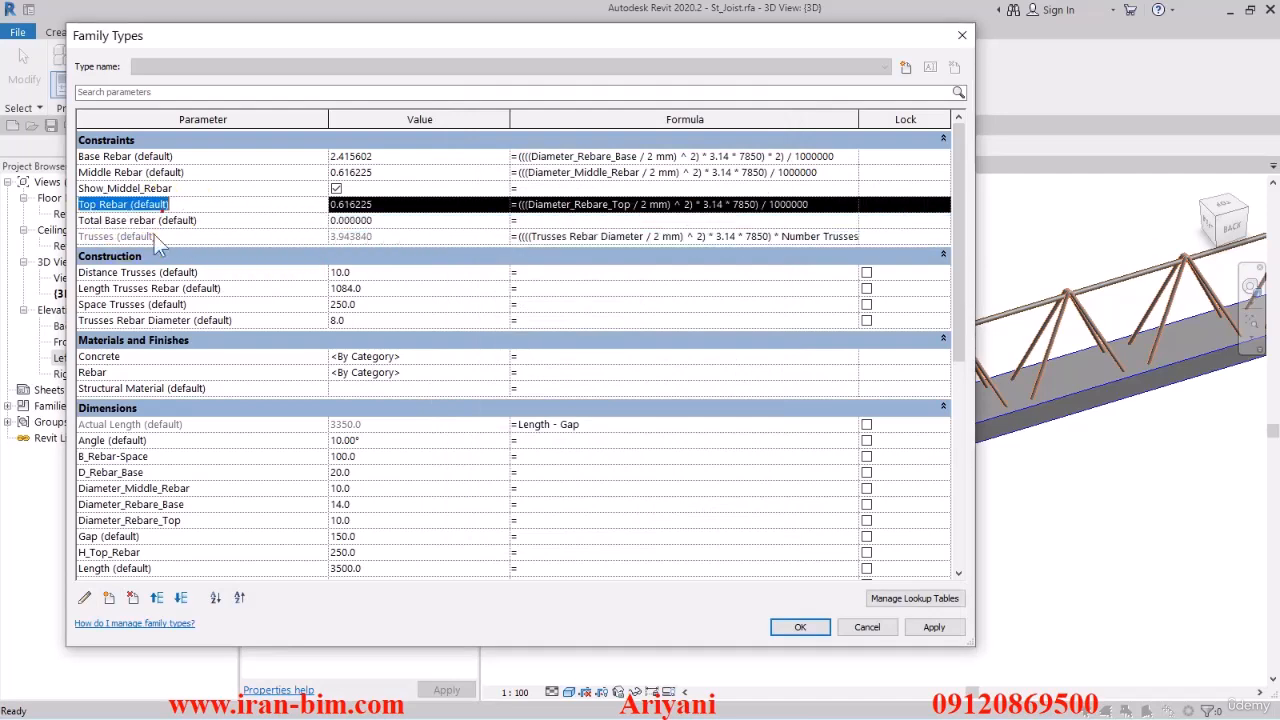
pyautogui.click(130, 221)
pyautogui.click(84, 597)
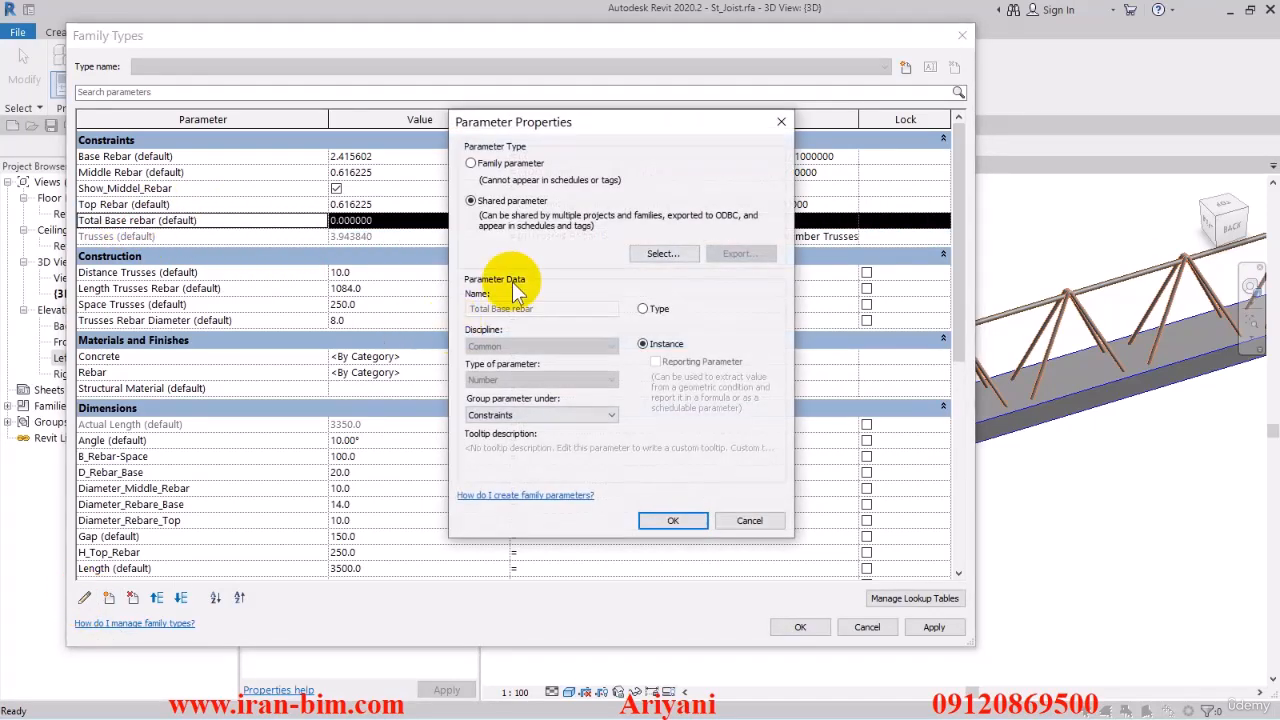
pyautogui.click(660, 253)
pyautogui.click(660, 267)
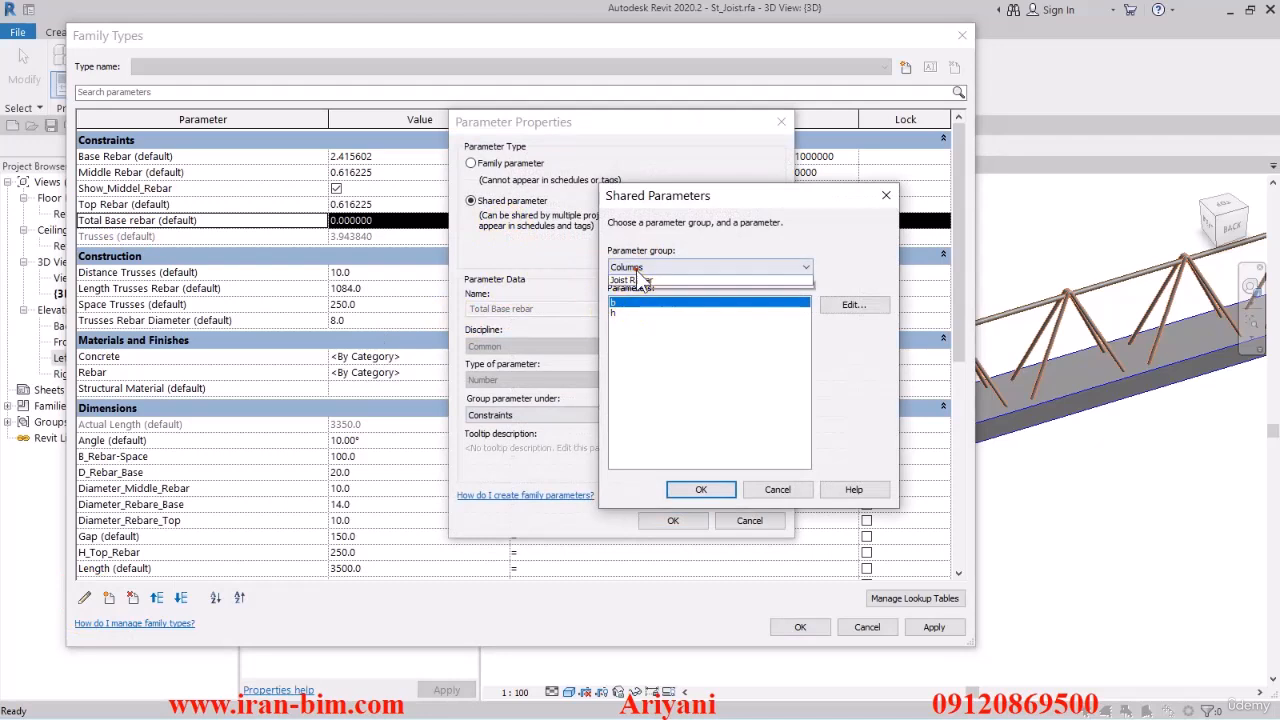
pyautogui.click(638, 294)
pyautogui.click(650, 333)
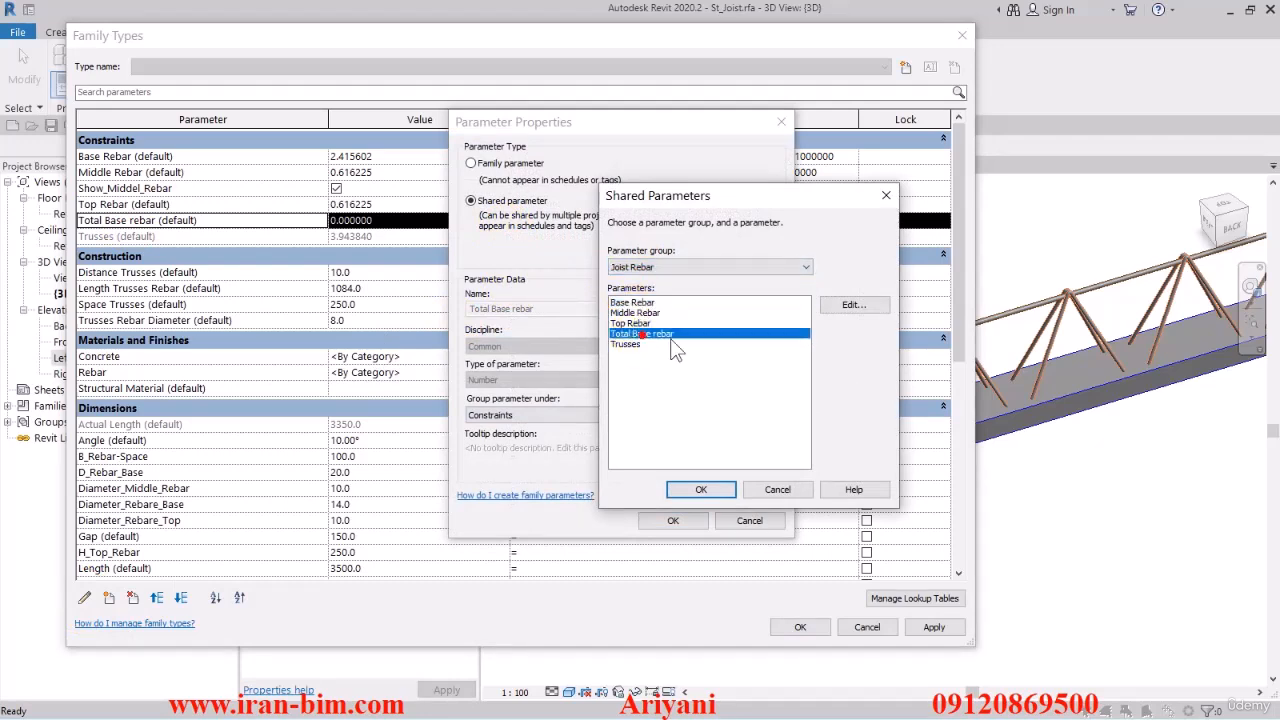
pyautogui.click(850, 305)
pyautogui.click(700, 268)
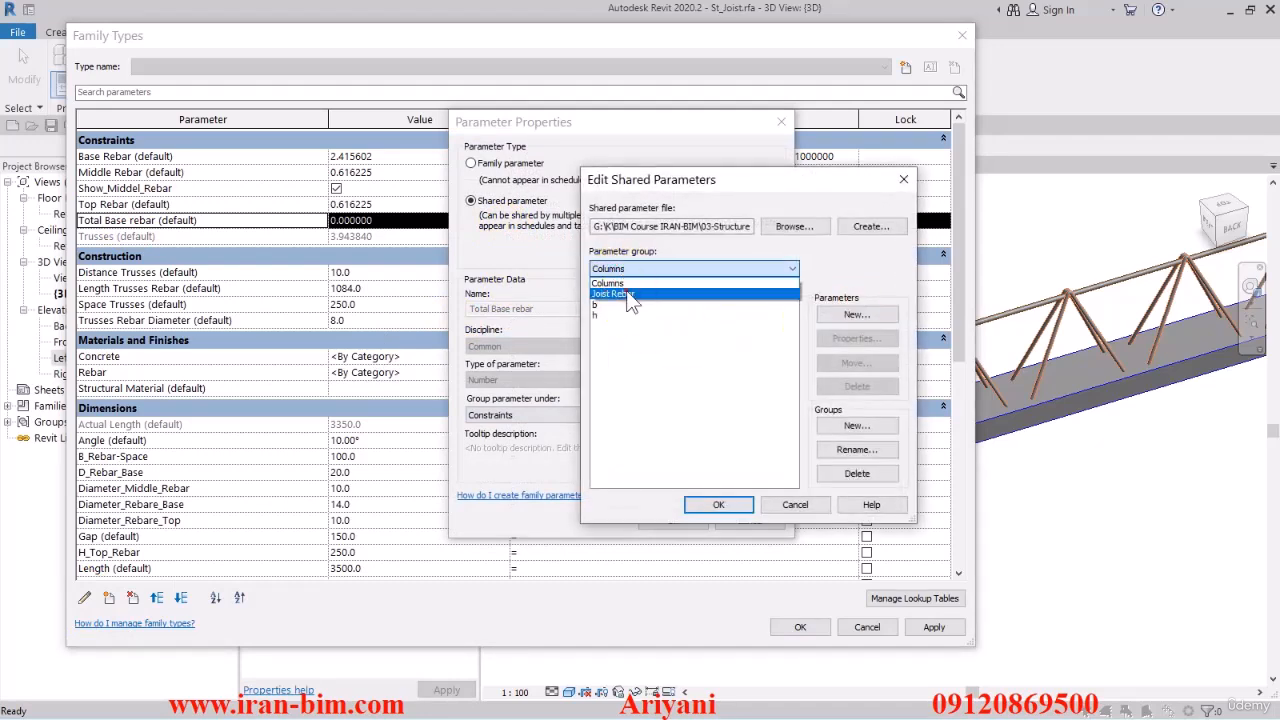
pyautogui.click(630, 286)
pyautogui.click(640, 336)
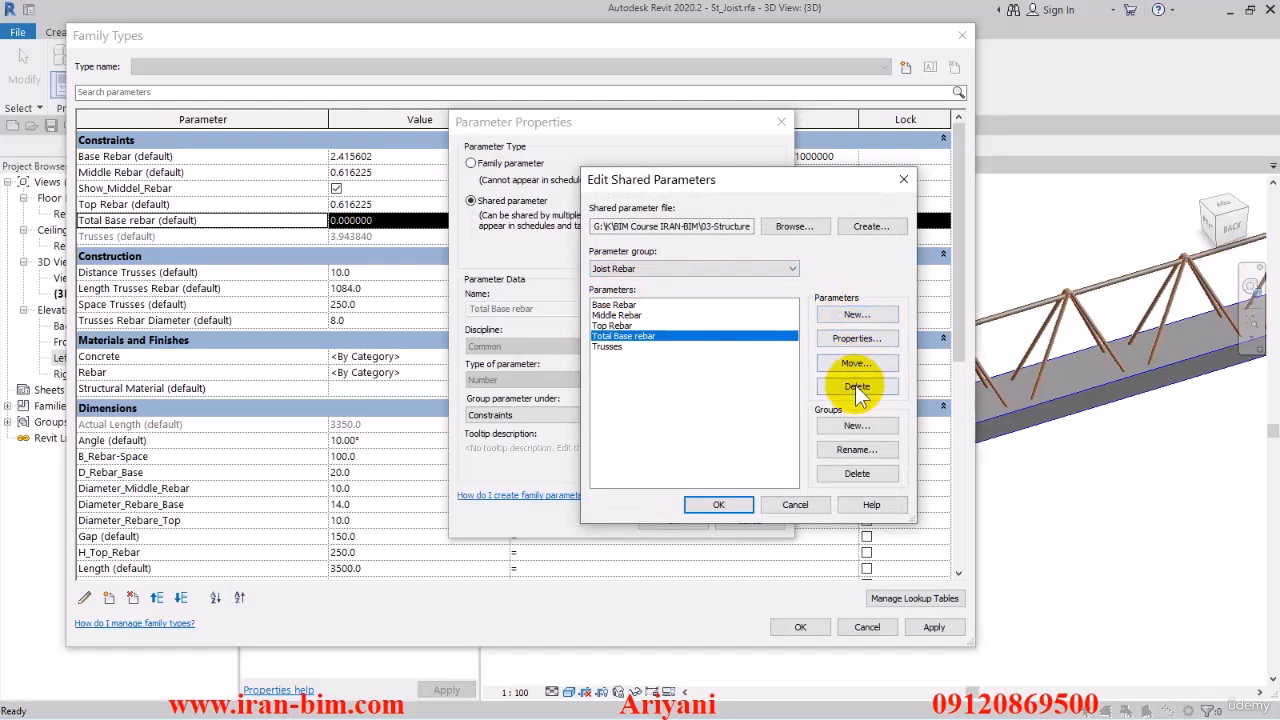
pyautogui.click(856, 386)
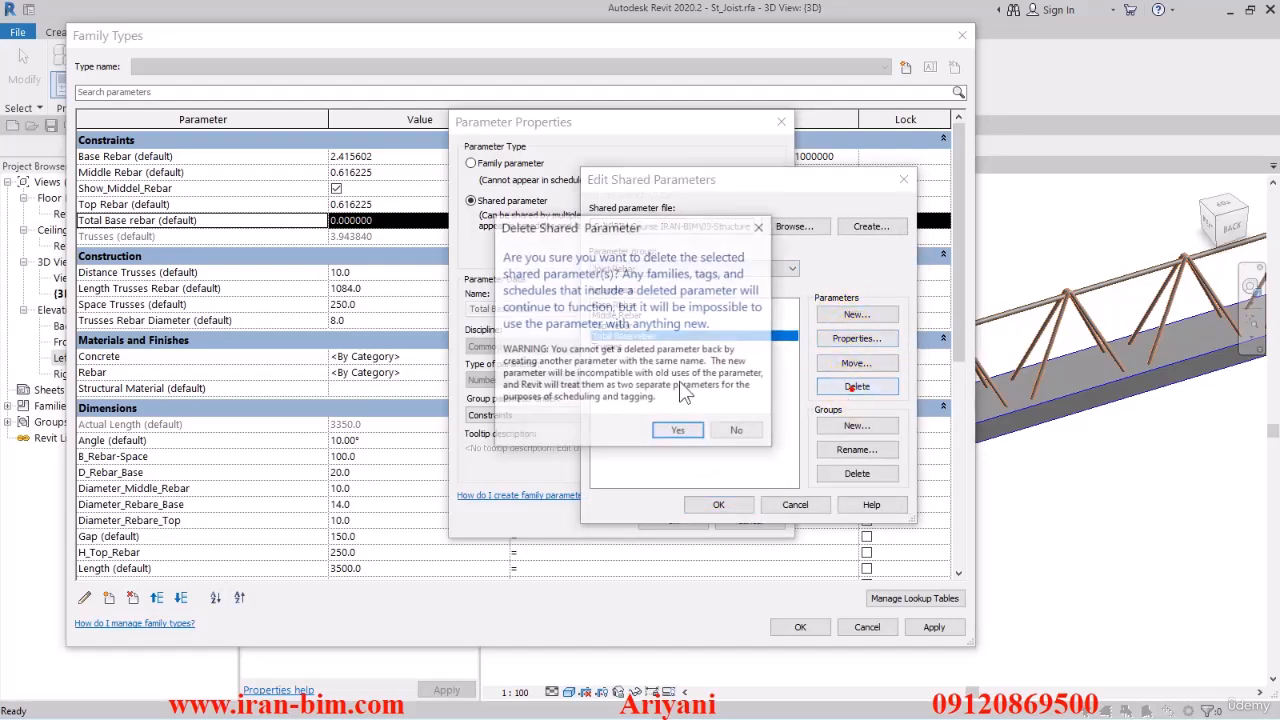
pyautogui.click(662, 428)
# - Create a replacement shared parameter named "Total Base Rebar" of type Number in the Joist Rebar group
pyautogui.click(855, 315)
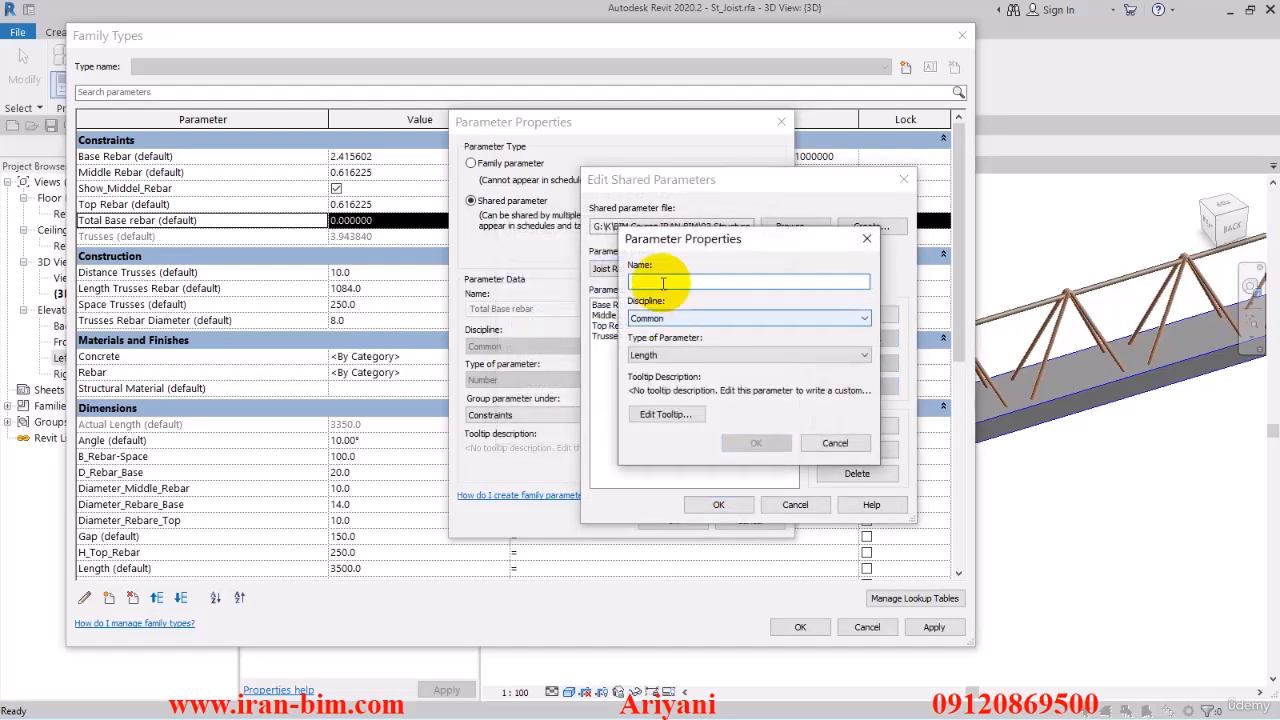
pyautogui.write('Diameter_Rebare_Top')
pyautogui.doubleClick(733, 281)
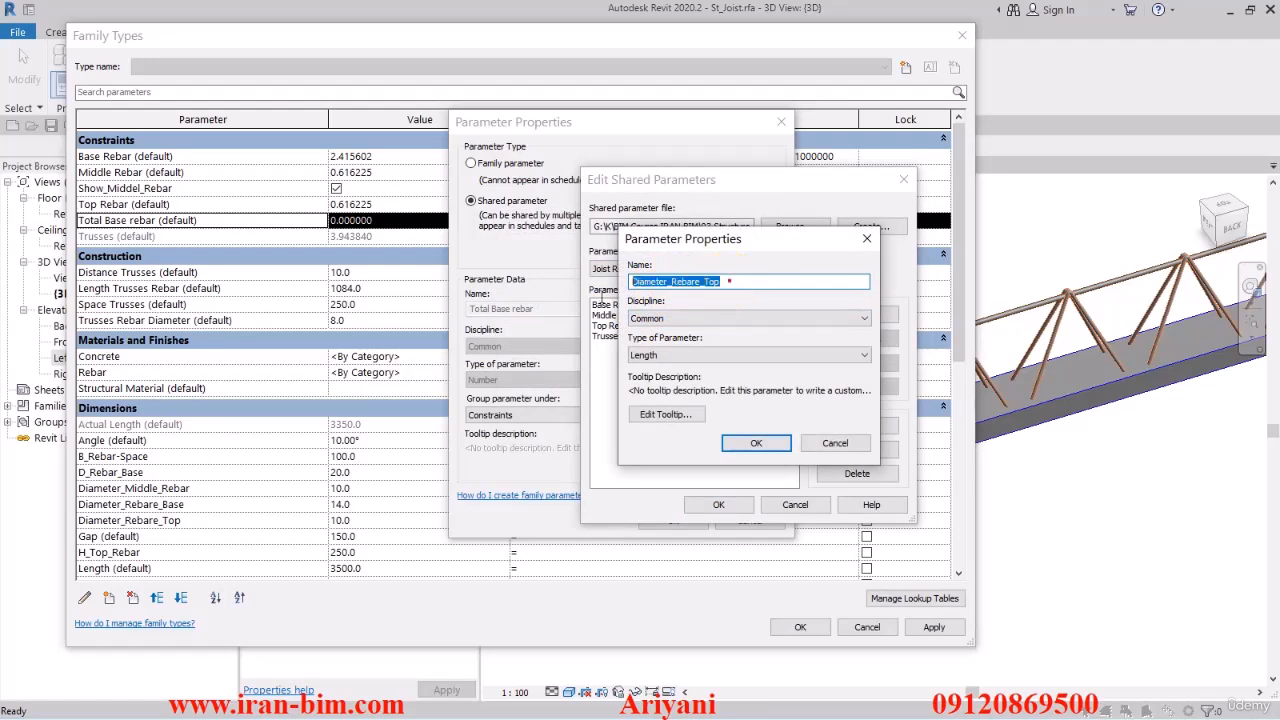
pyautogui.write('Tot')
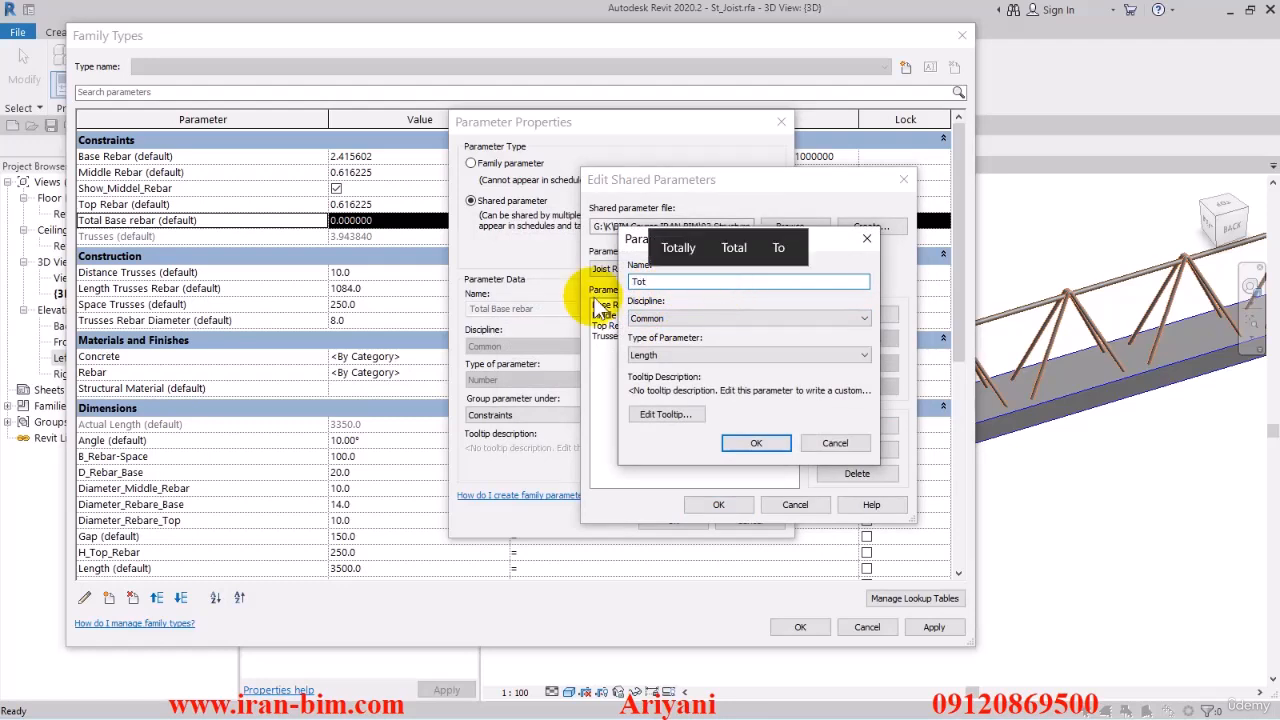
pyautogui.write('al ')
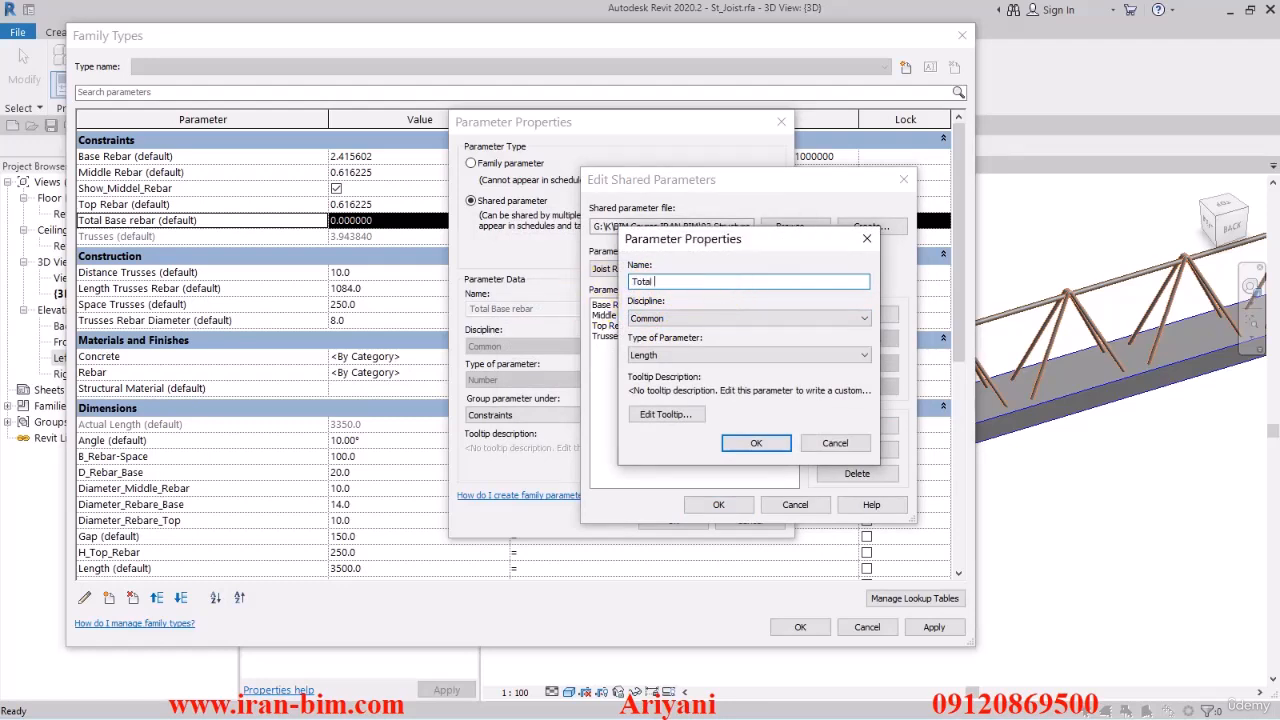
pyautogui.write('Base Rebar')
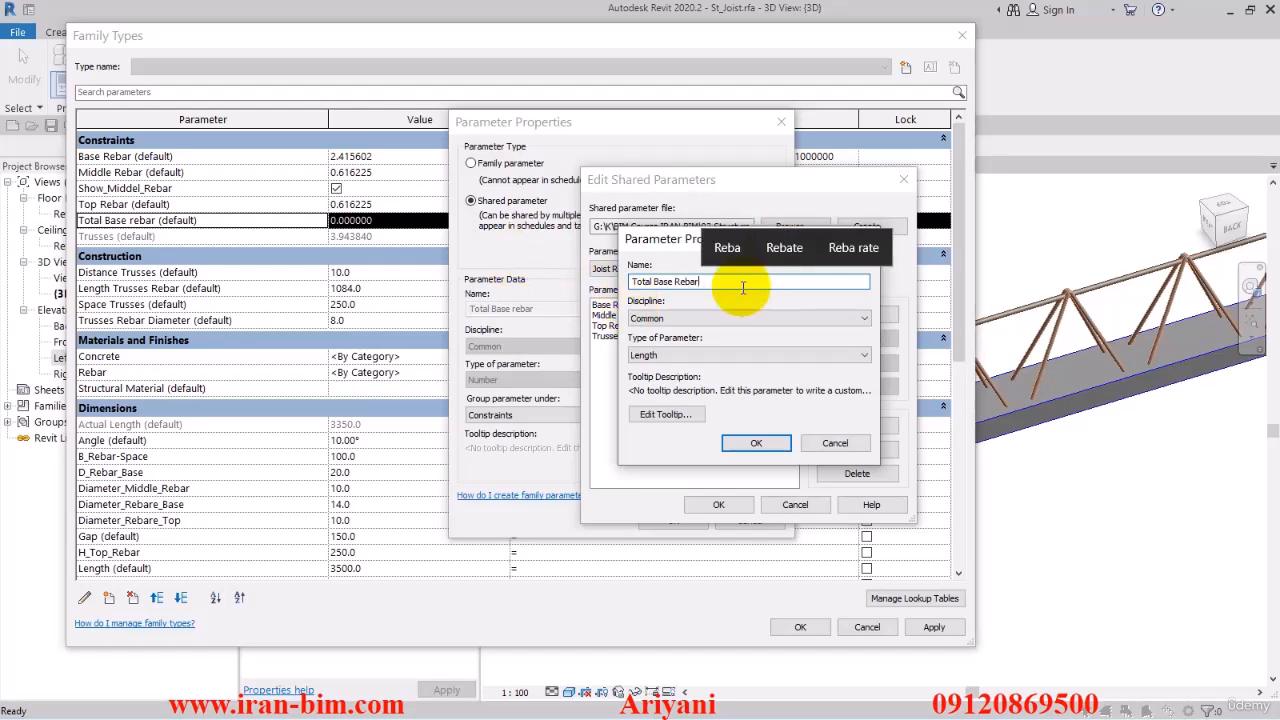
pyautogui.click(692, 354)
pyautogui.click(671, 390)
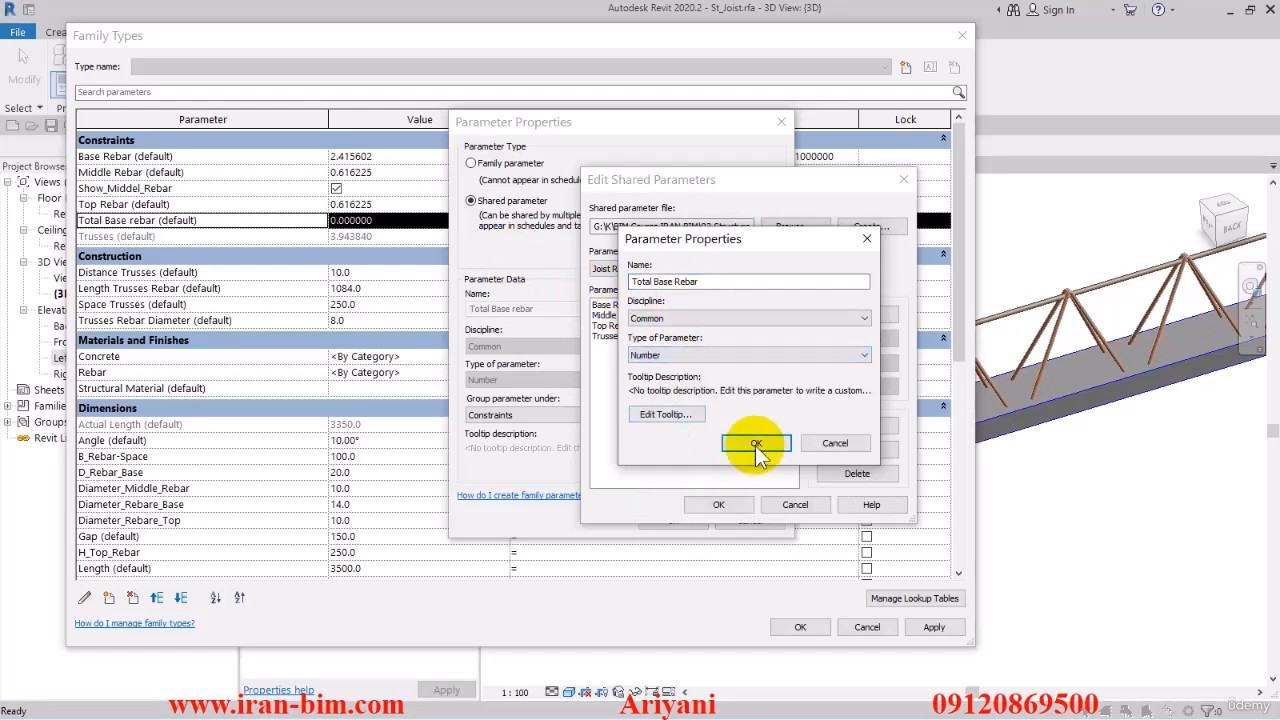
pyautogui.click(752, 444)
pyautogui.click(748, 506)
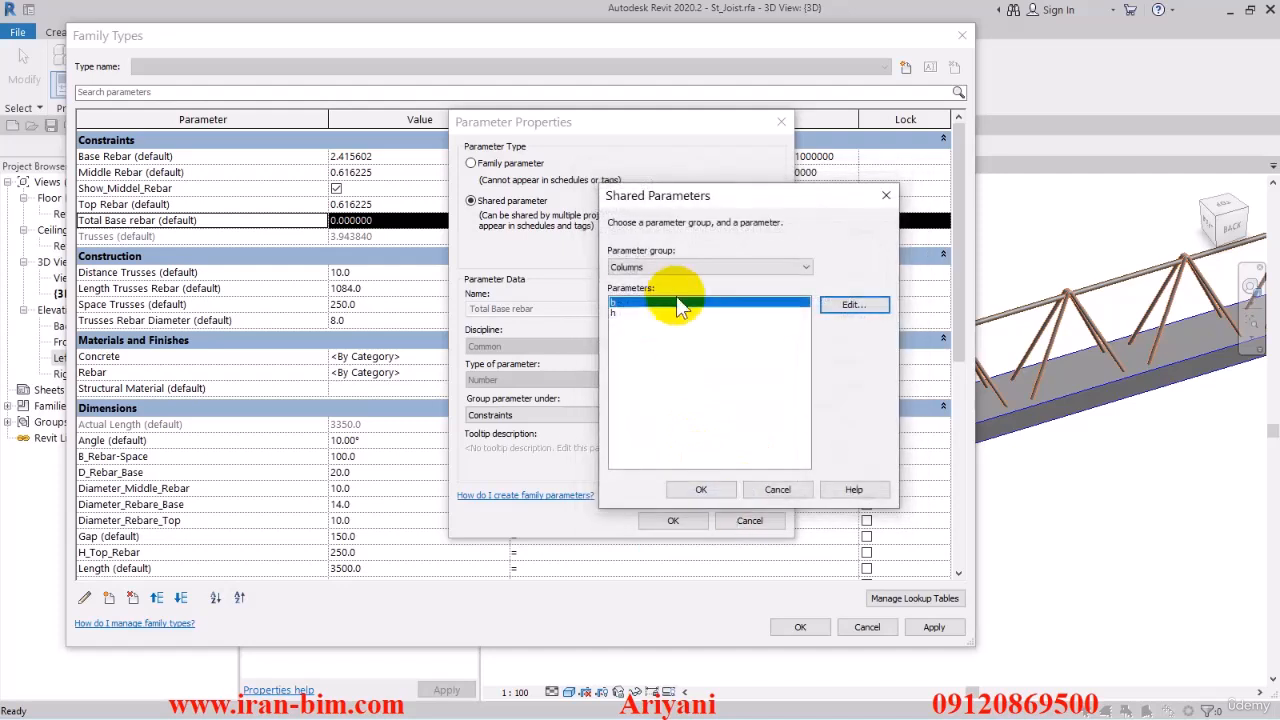
# - Reassign the Total Base rebar family parameter to the shared parameter Total Base Rebar from the Joist Rebar group and accept the family types
pyautogui.click(677, 267)
pyautogui.click(652, 292)
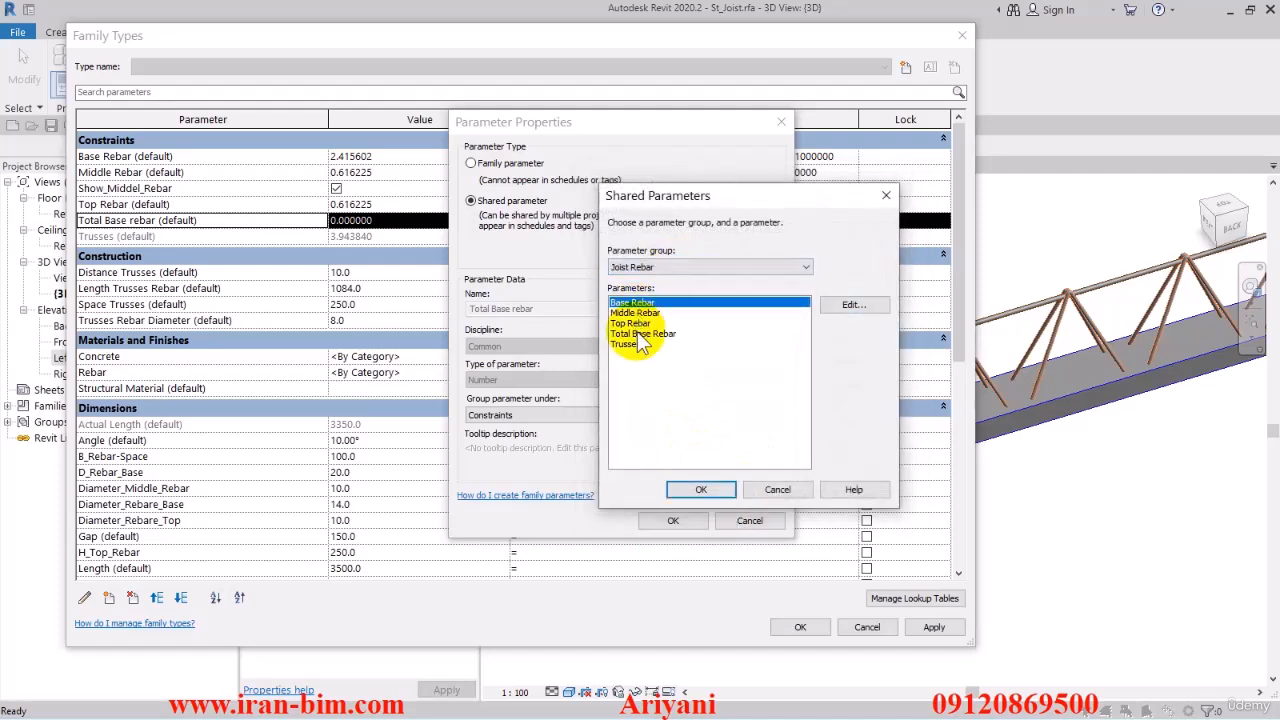
pyautogui.click(637, 333)
pyautogui.click(701, 489)
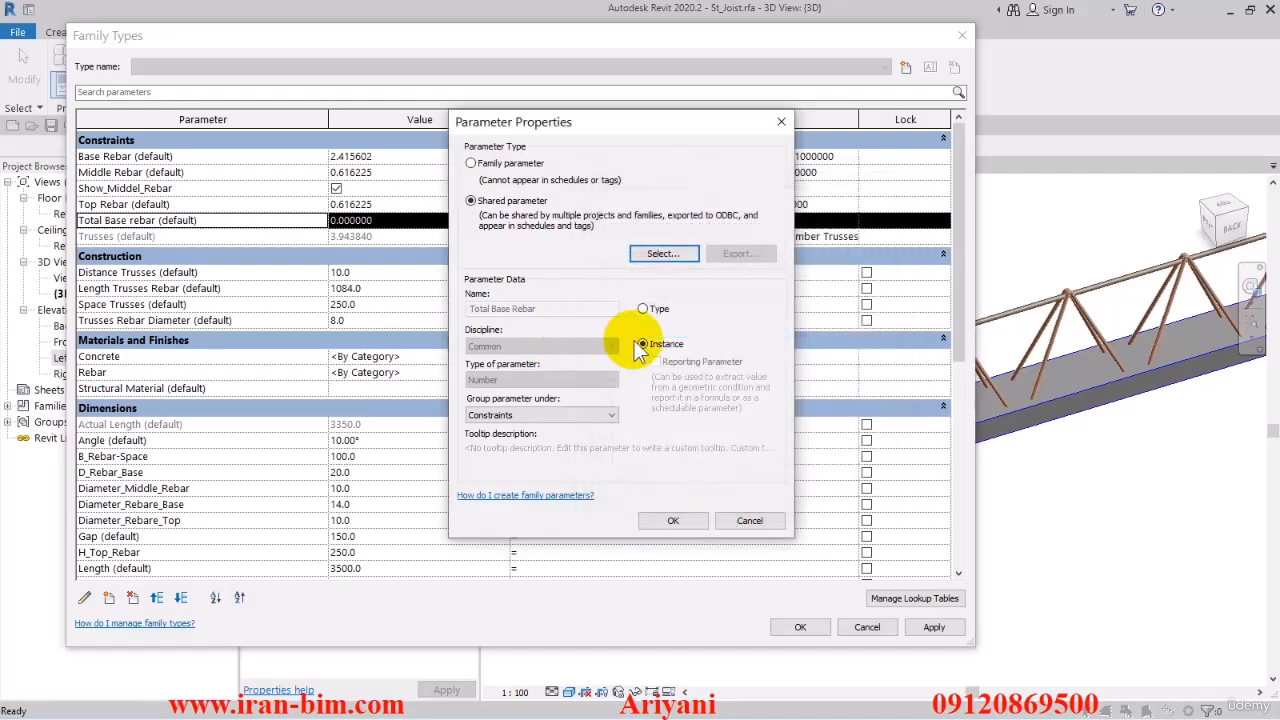
pyautogui.click(672, 520)
pyautogui.click(164, 234)
pyautogui.click(163, 221)
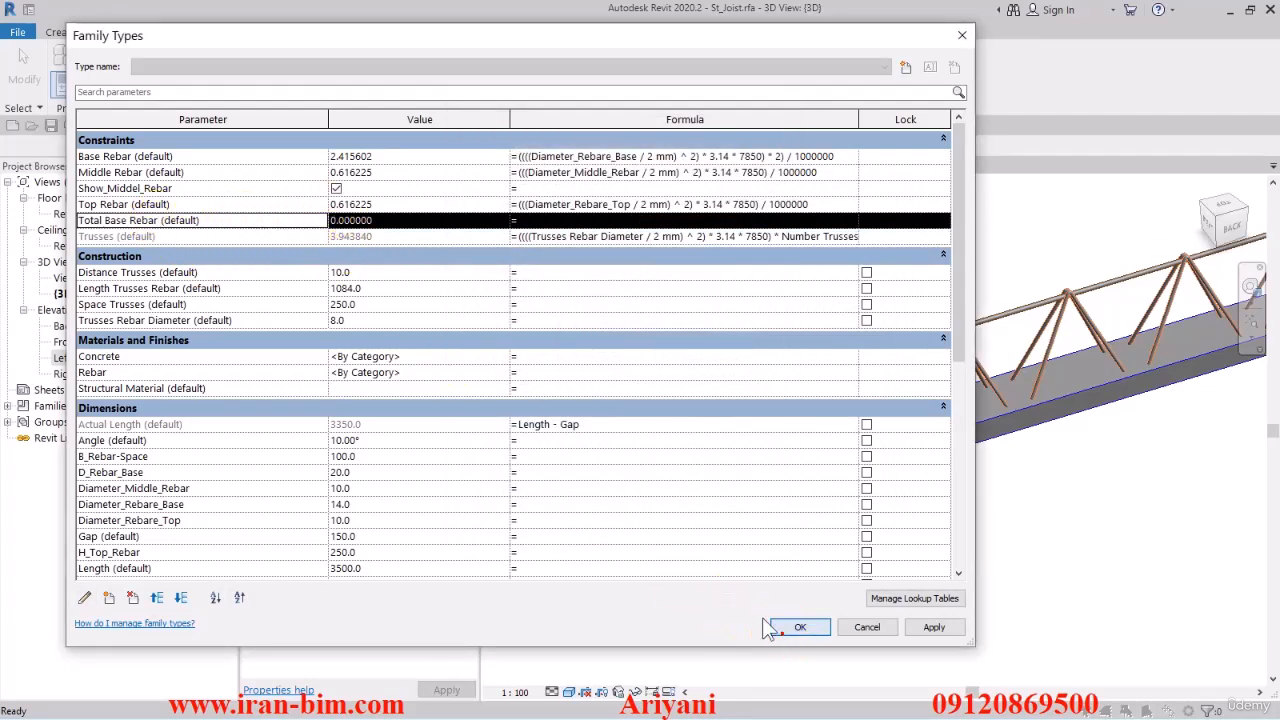
pyautogui.click(795, 625)
# - Open the Ref. Level floor plan and move the Member Left dimension up closer to the joist
pyautogui.doubleClick(75, 213)
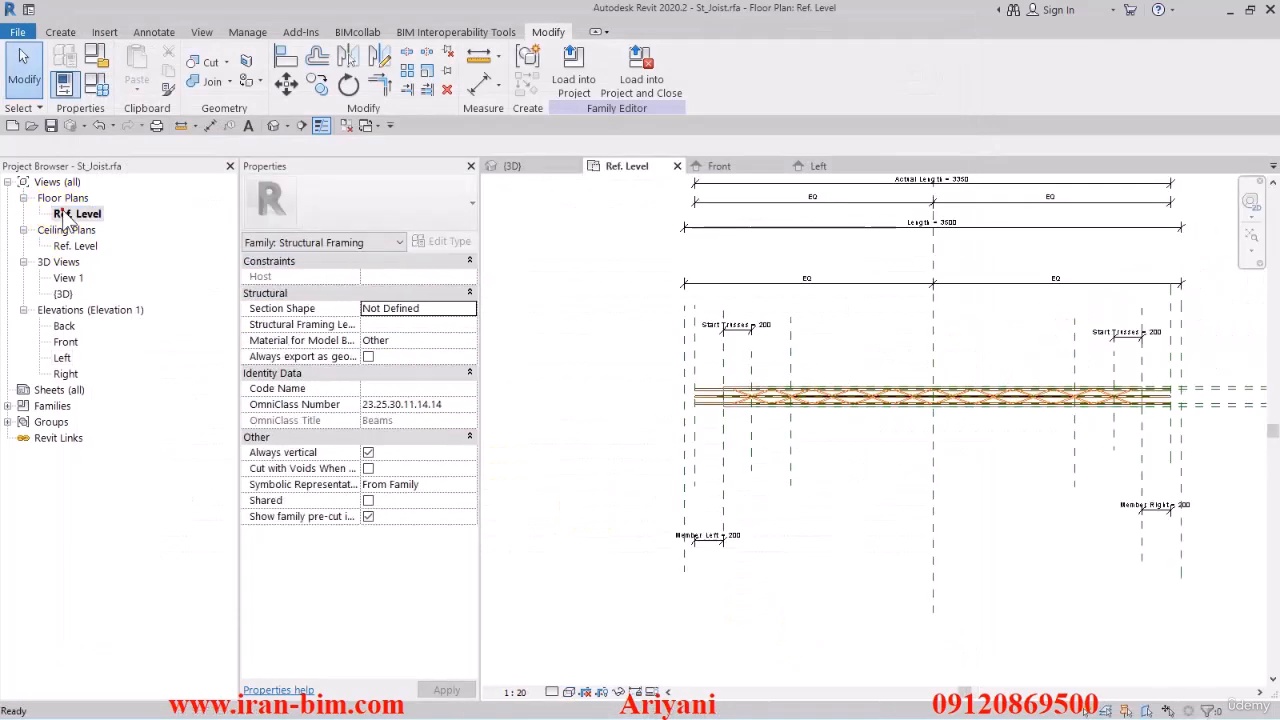
pyautogui.scroll(2, 660, 502)
pyautogui.moveTo(680, 394); pyautogui.dragTo(656, 600, button='middle')
pyautogui.scroll(1, 656, 598)
pyautogui.scroll(-3, 664, 415)
pyautogui.moveTo(679, 421); pyautogui.dragTo(643, 295, button='middle')
pyautogui.scroll(1, 634, 566)
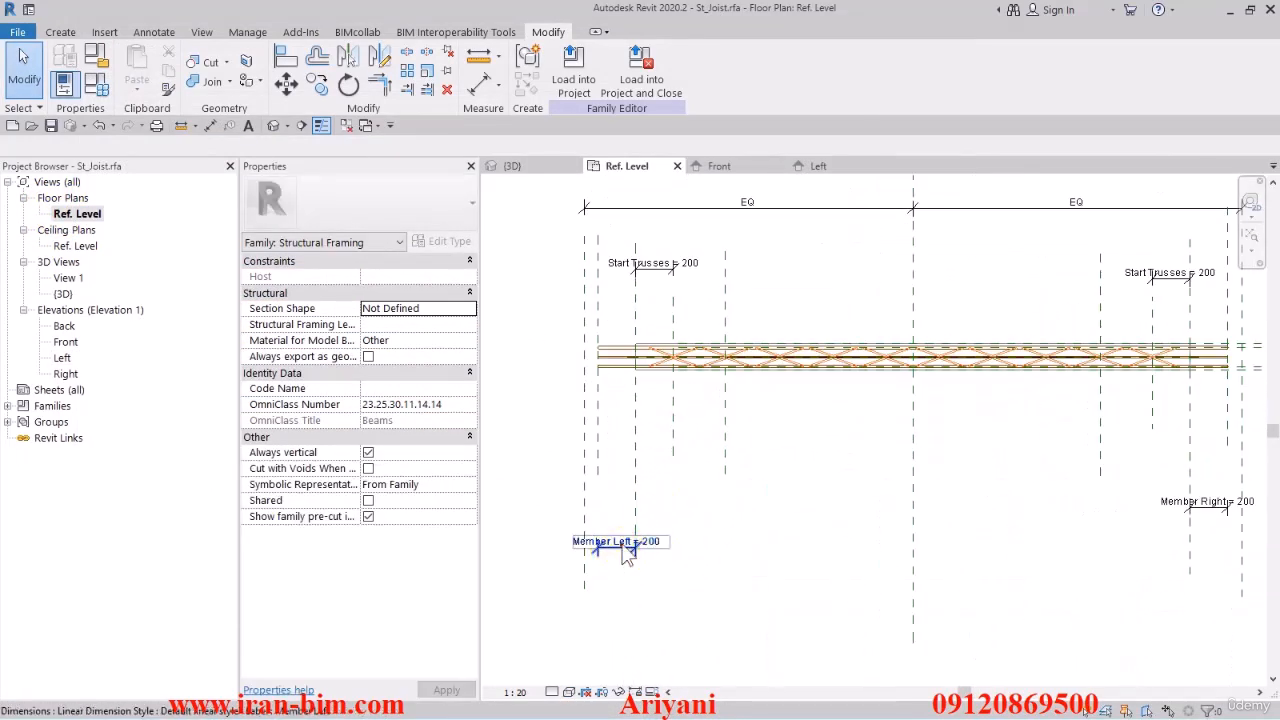
pyautogui.moveTo(621, 545); pyautogui.dragTo(621, 427)
pyautogui.click(1057, 509)
# - Open the family types and examine the dimension parameters that define the joist's length, gap and member offsets
pyautogui.moveTo(1121, 554); pyautogui.dragTo(1048, 638, button='middle')
pyautogui.scroll(-1, 1048, 636)
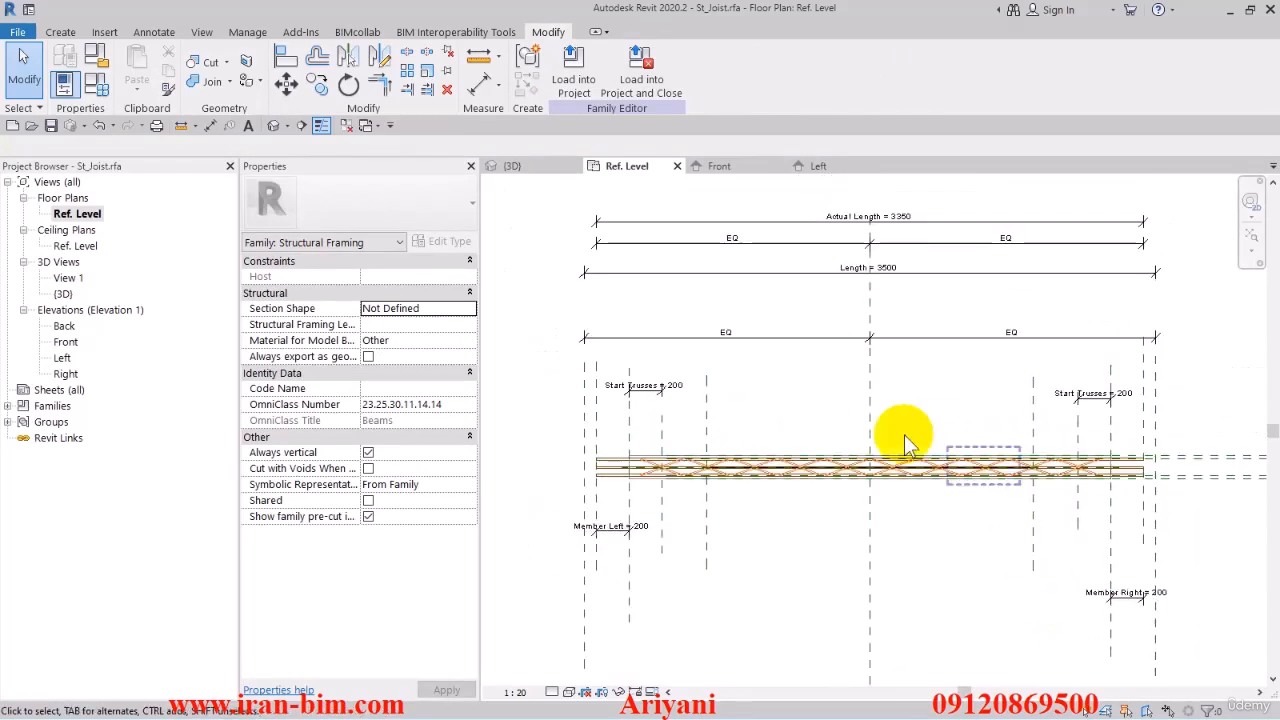
pyautogui.moveTo(897, 430); pyautogui.dragTo(919, 479, button='middle')
pyautogui.click(96, 88)
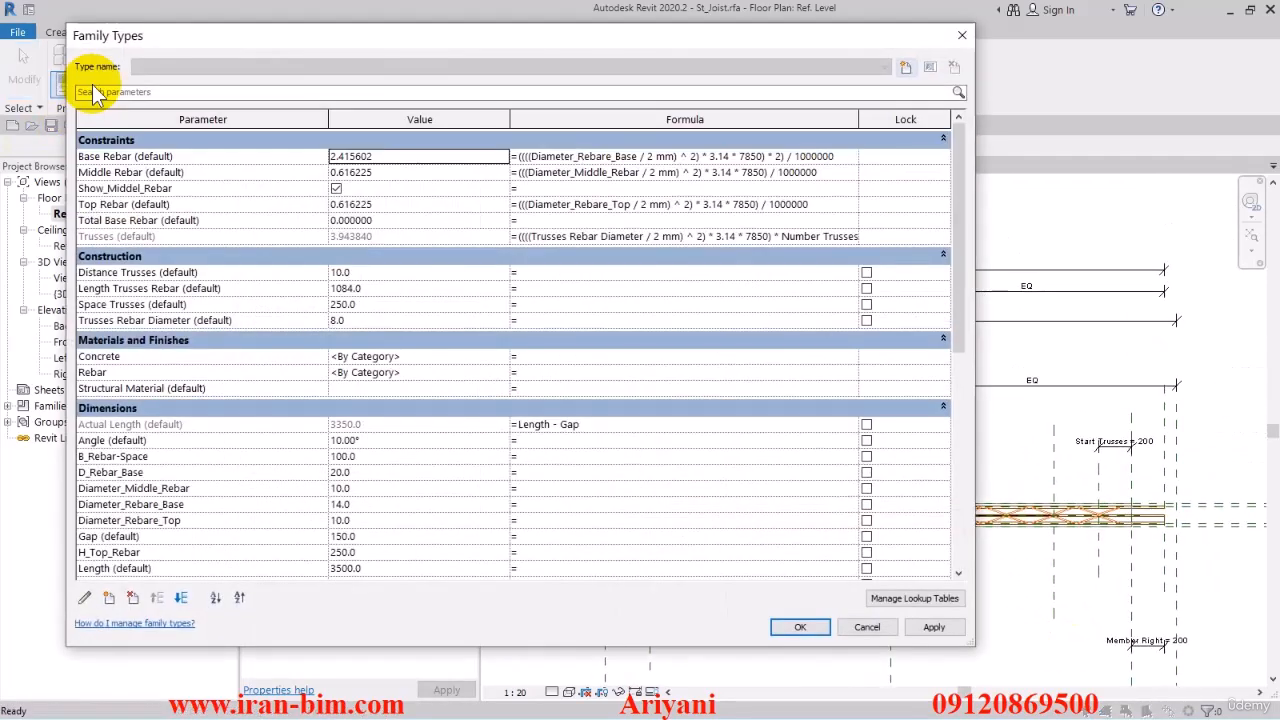
pyautogui.moveTo(252, 40); pyautogui.dragTo(274, 35)
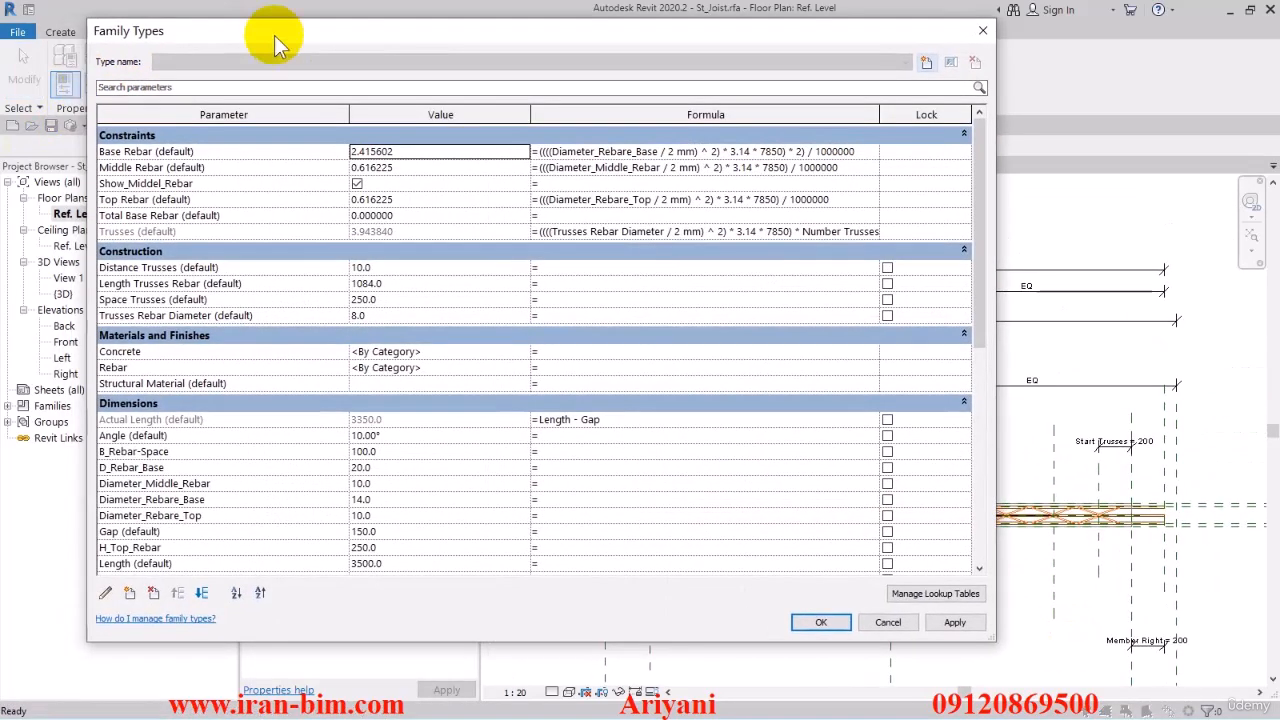
pyautogui.scroll(-5, 140, 450)
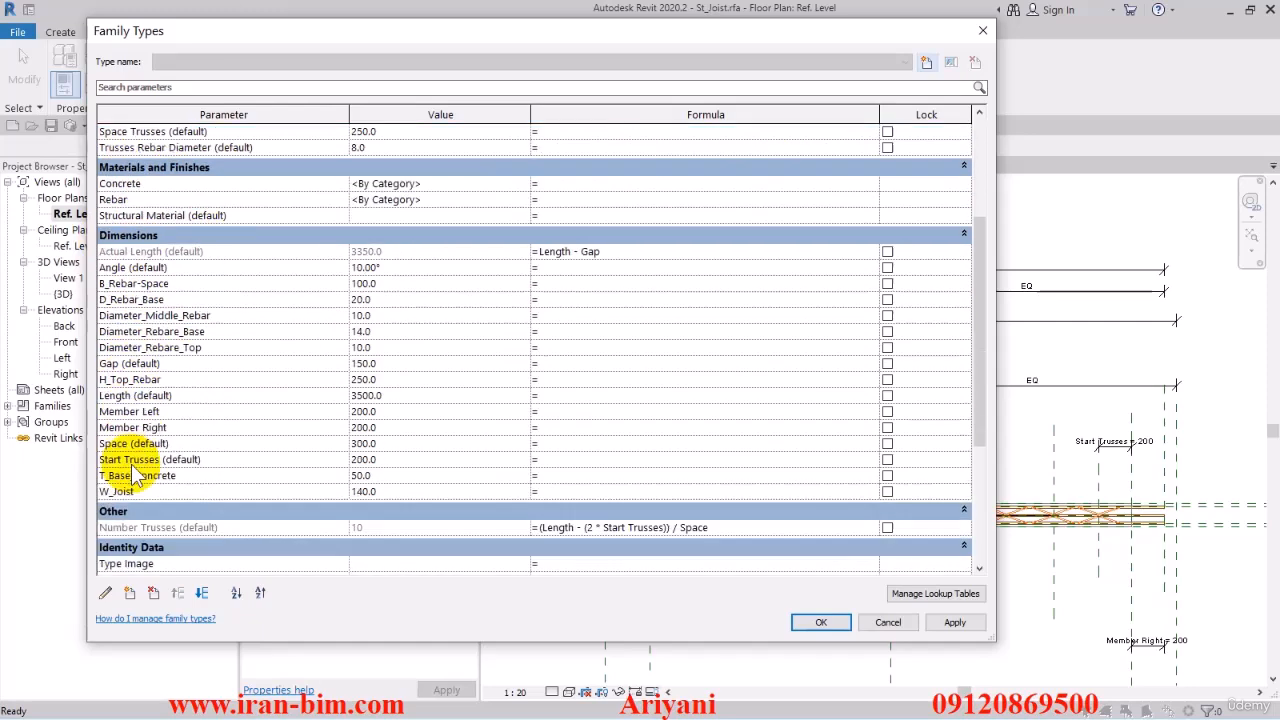
pyautogui.scroll(-1, 122, 440)
pyautogui.scroll(5, 116, 370)
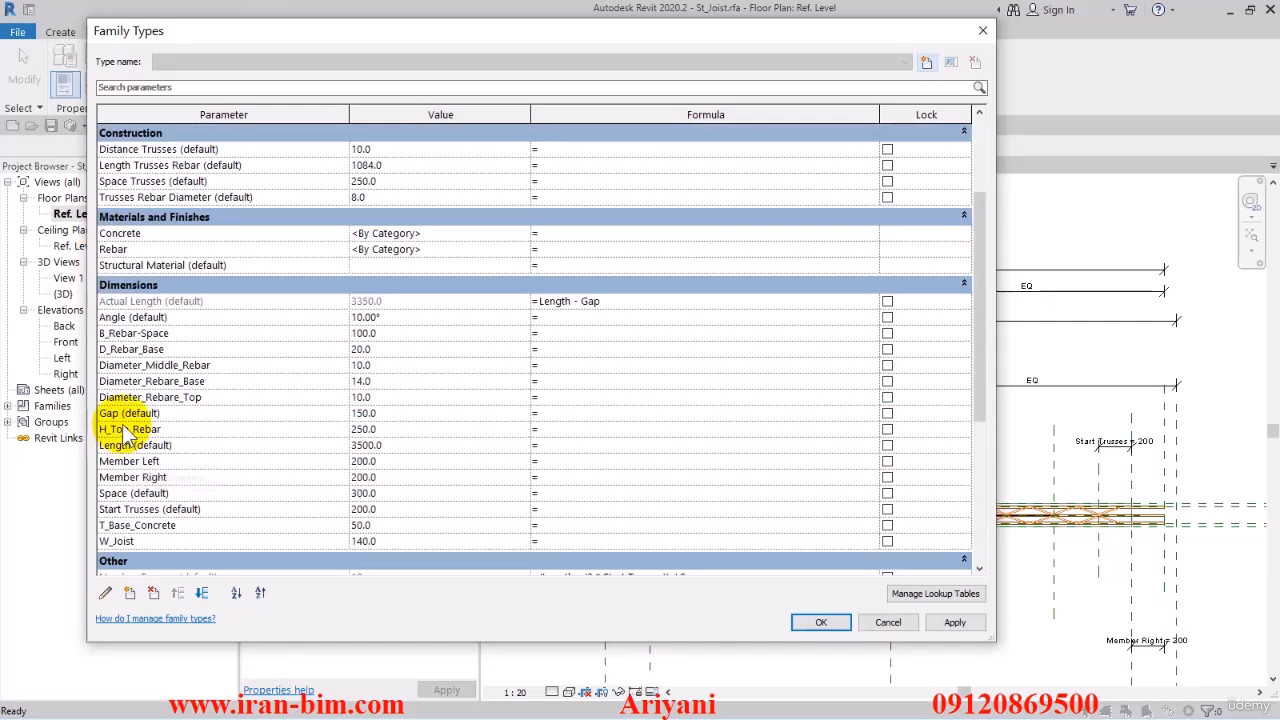
pyautogui.scroll(-3, 132, 298)
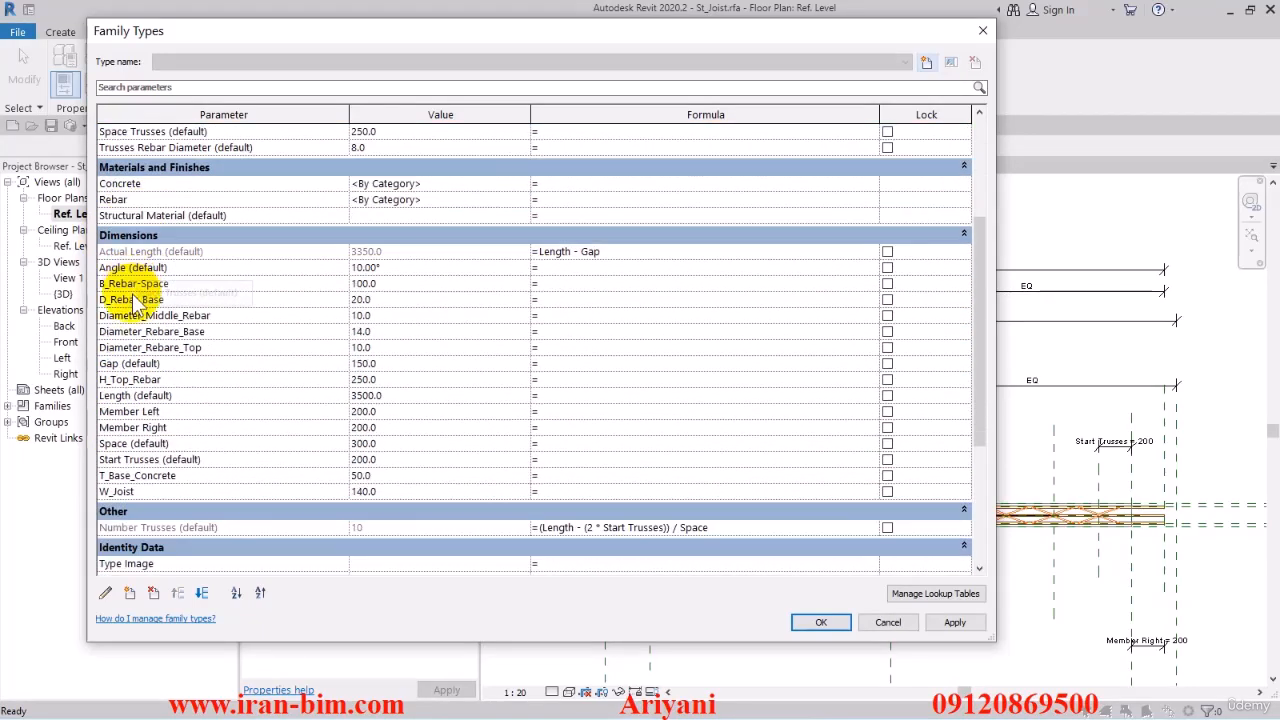
pyautogui.click(110, 363)
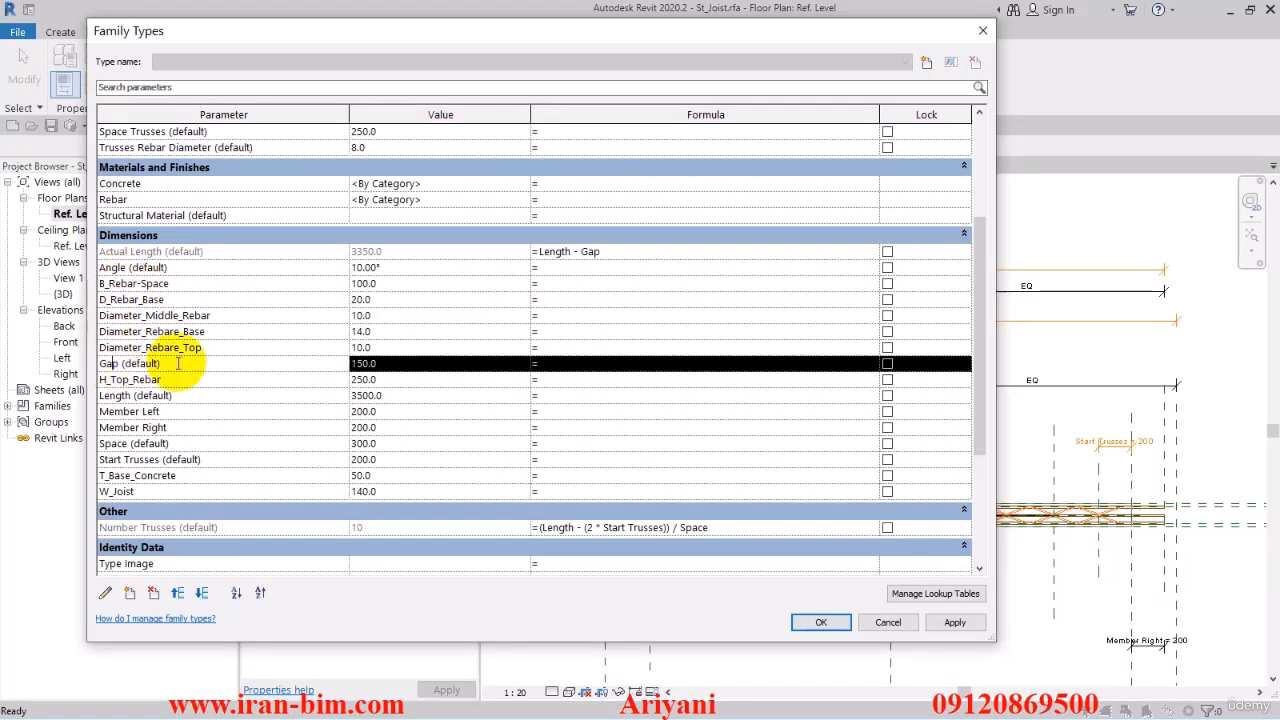
pyautogui.scroll(1, 984, 371)
pyautogui.moveTo(979, 362); pyautogui.dragTo(975, 300)
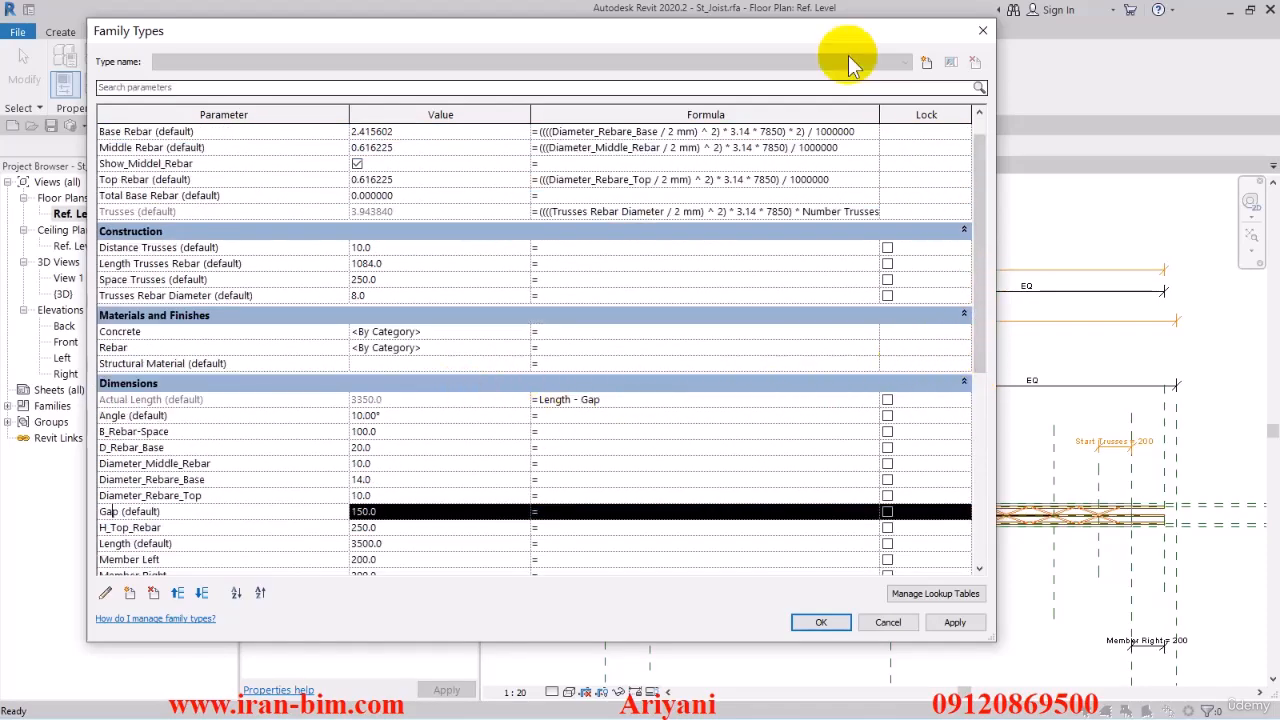
pyautogui.moveTo(776, 30); pyautogui.dragTo(741, 90)
# - Enter the Total Base Rebar formula as ((Base Rebar*(Length + (2*Gap)))
pyautogui.click(530, 250)
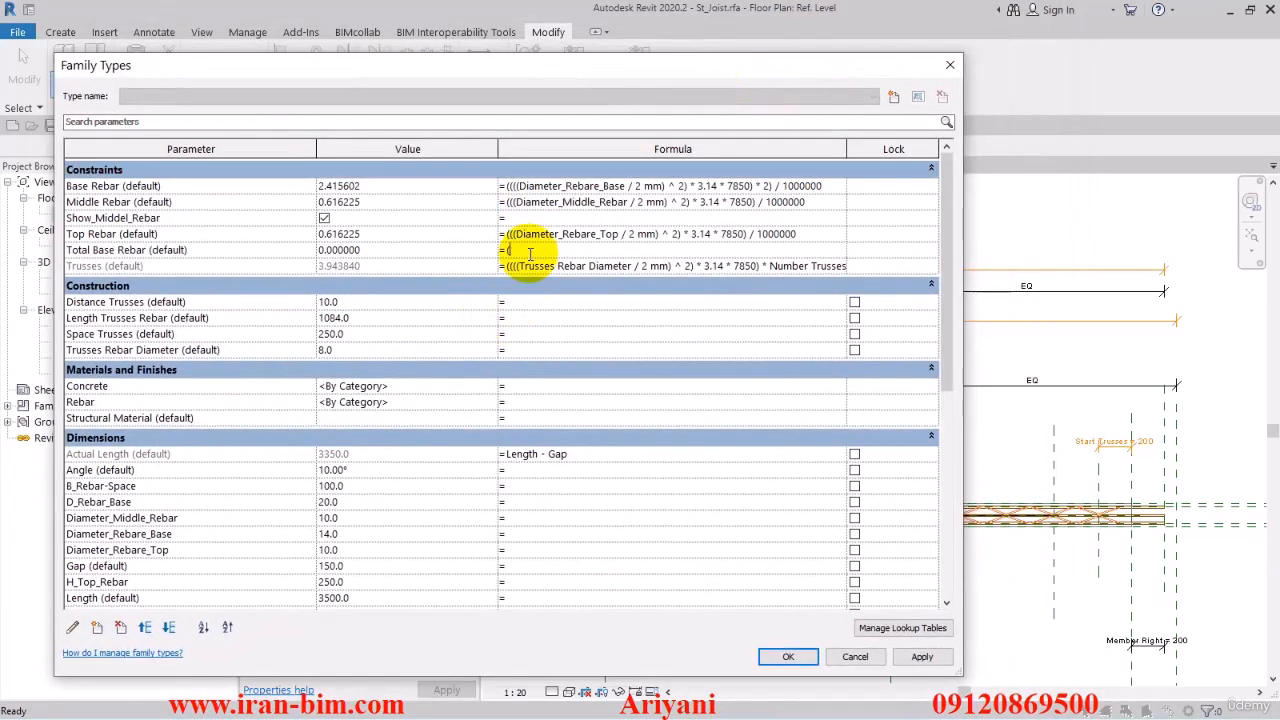
pyautogui.write('((')
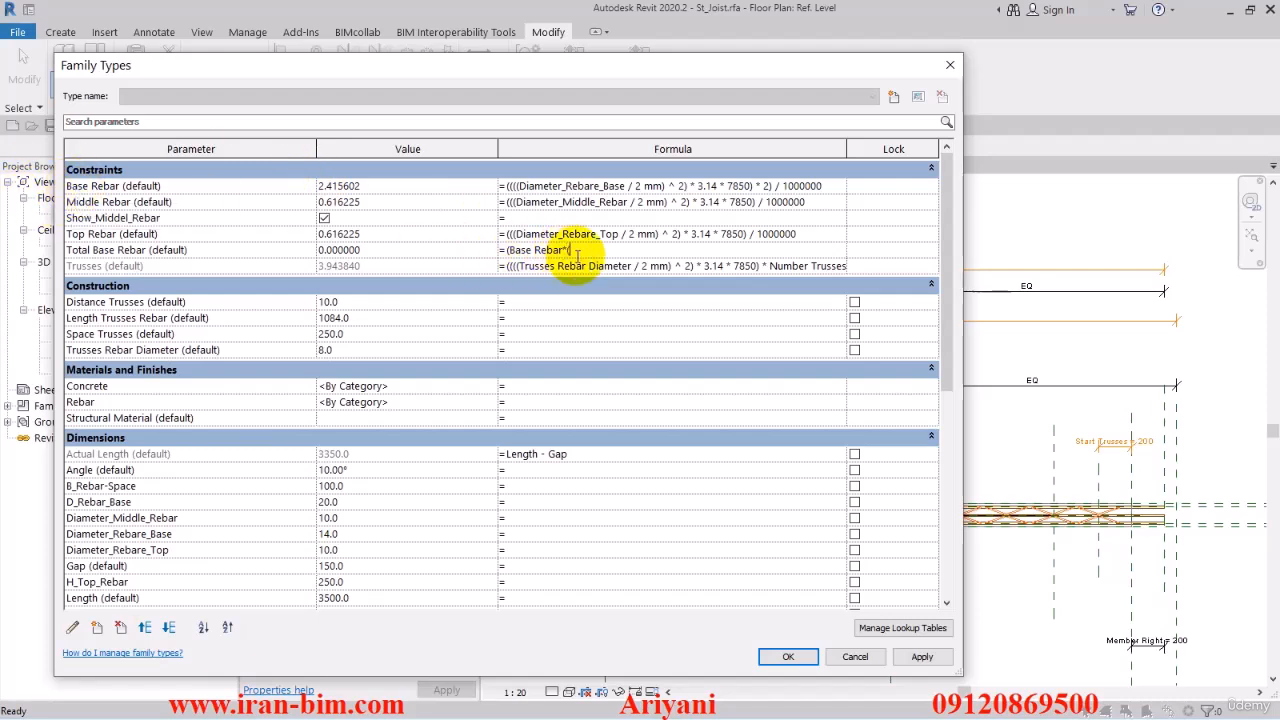
pyautogui.write('ngth + (2*Gap')
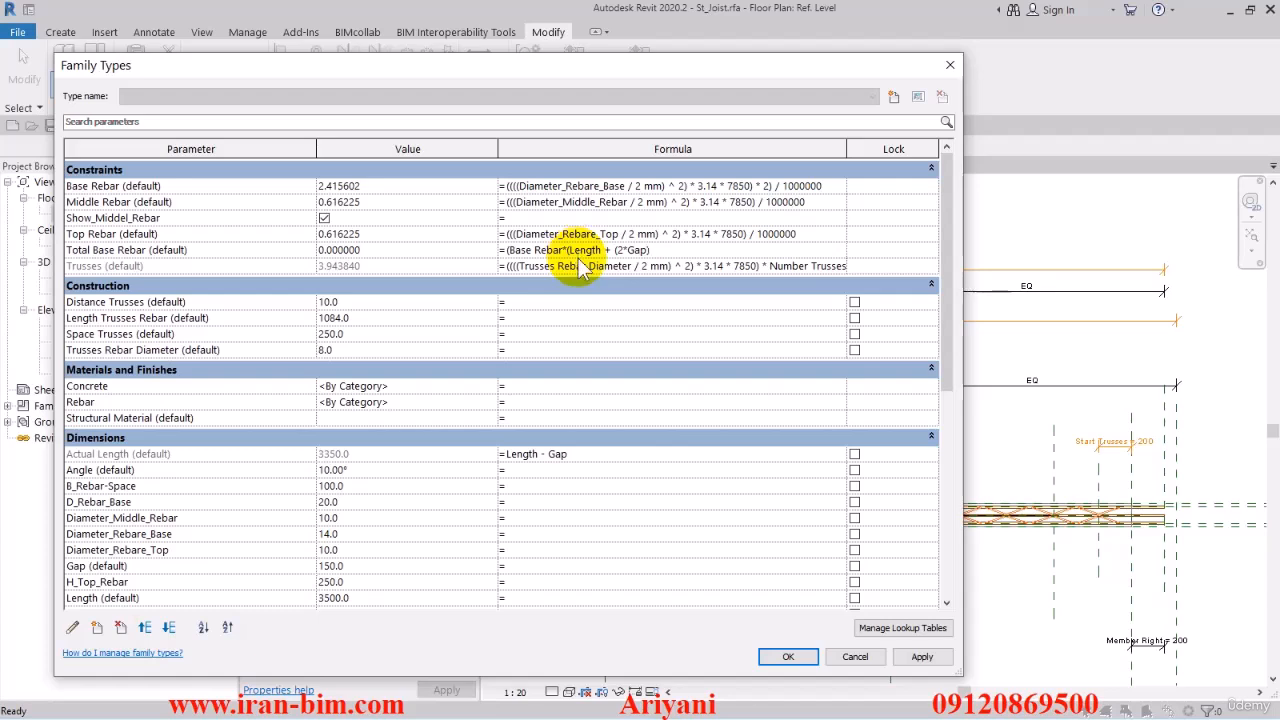
pyautogui.click(509, 250)
pyautogui.write('(')
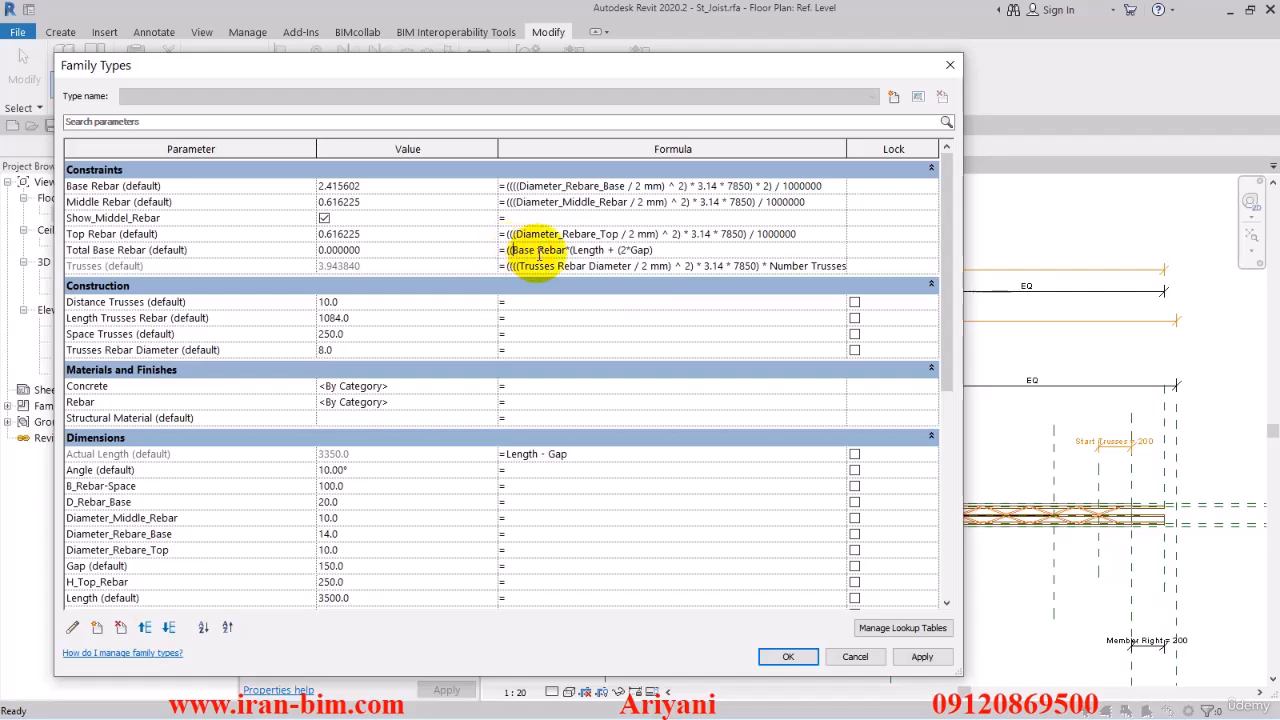
pyautogui.click(666, 250)
pyautogui.write(')')
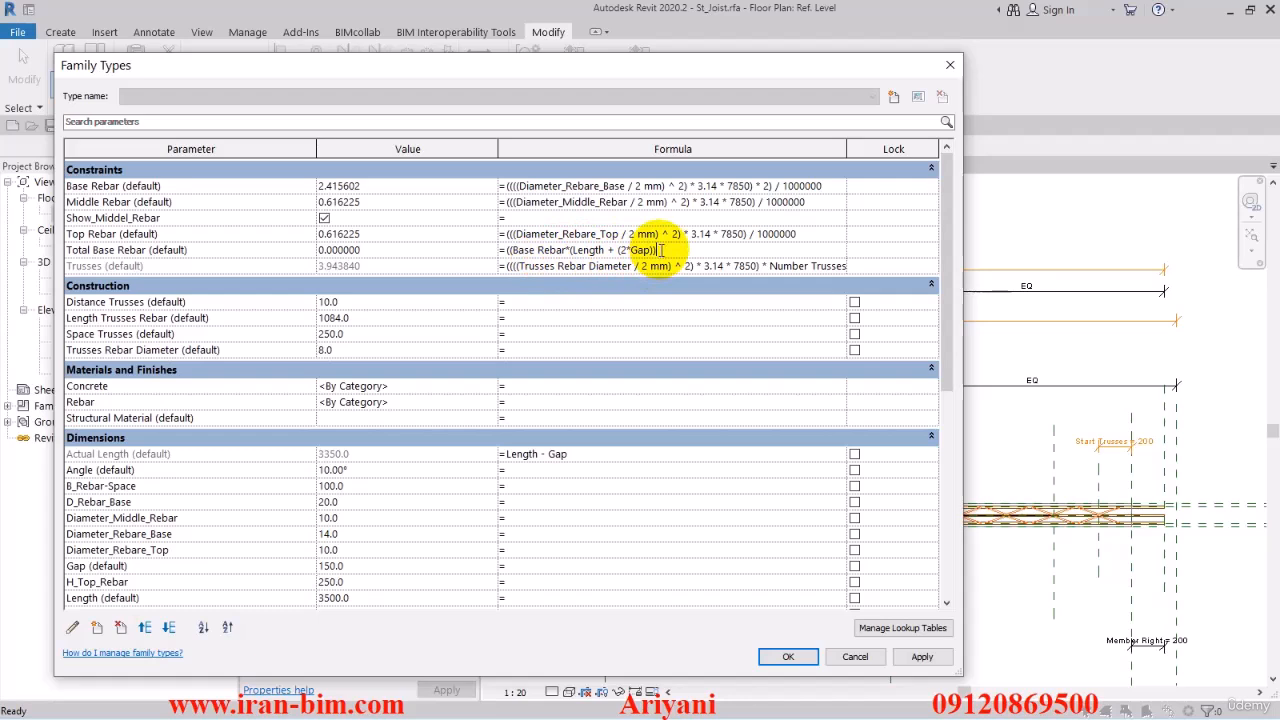
pyautogui.write(')')
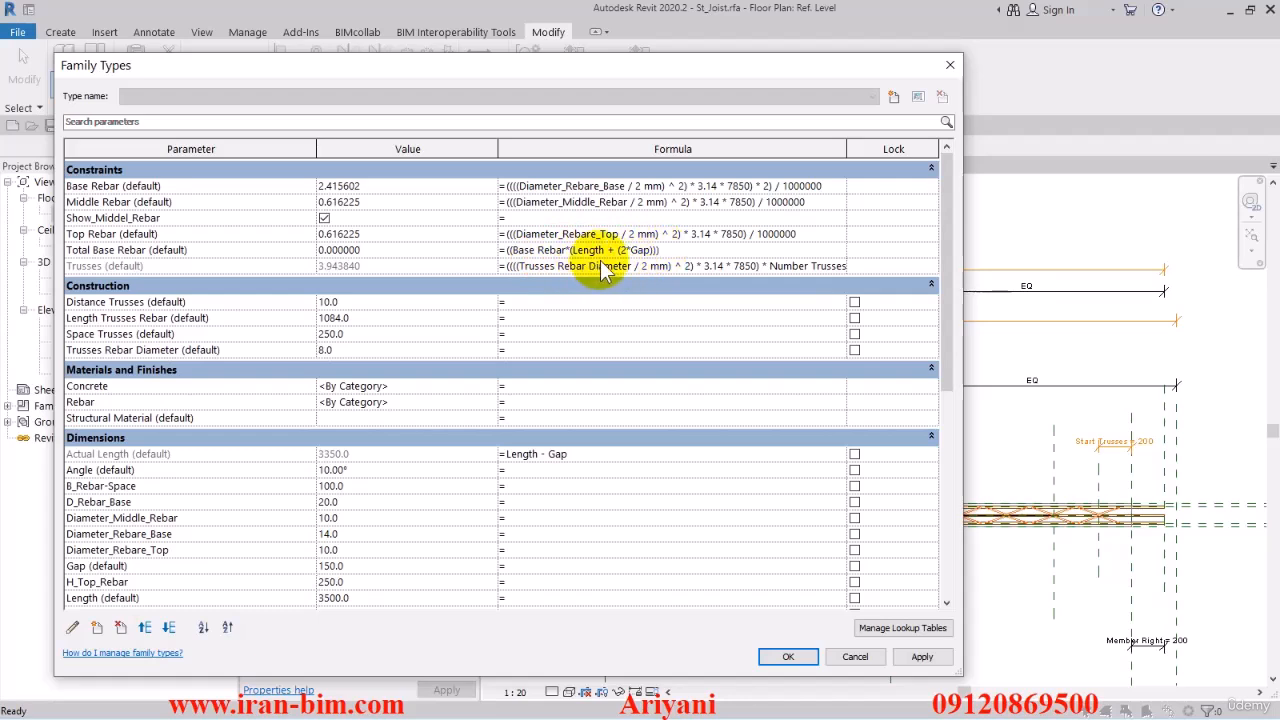
# - Complete the Total Base Rebar formula by dividing the expression by 1000 mm and apply the family types
pyautogui.click(667, 251)
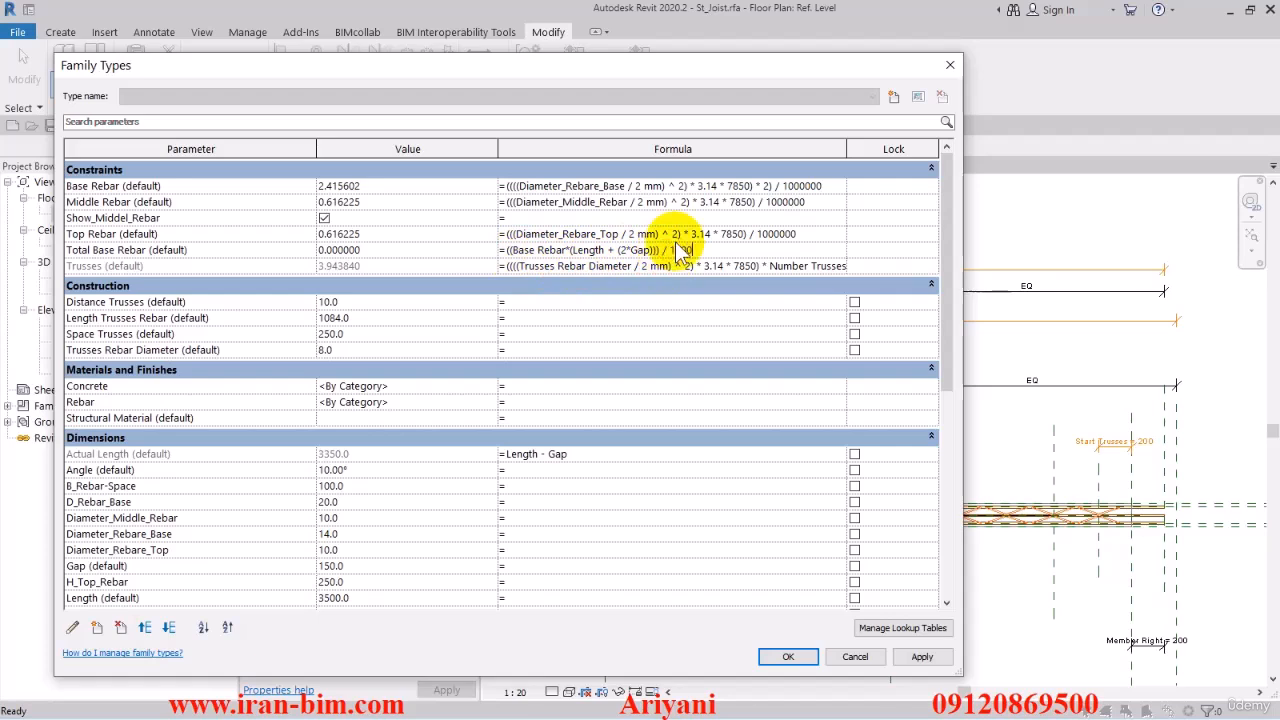
pyautogui.click(669, 266)
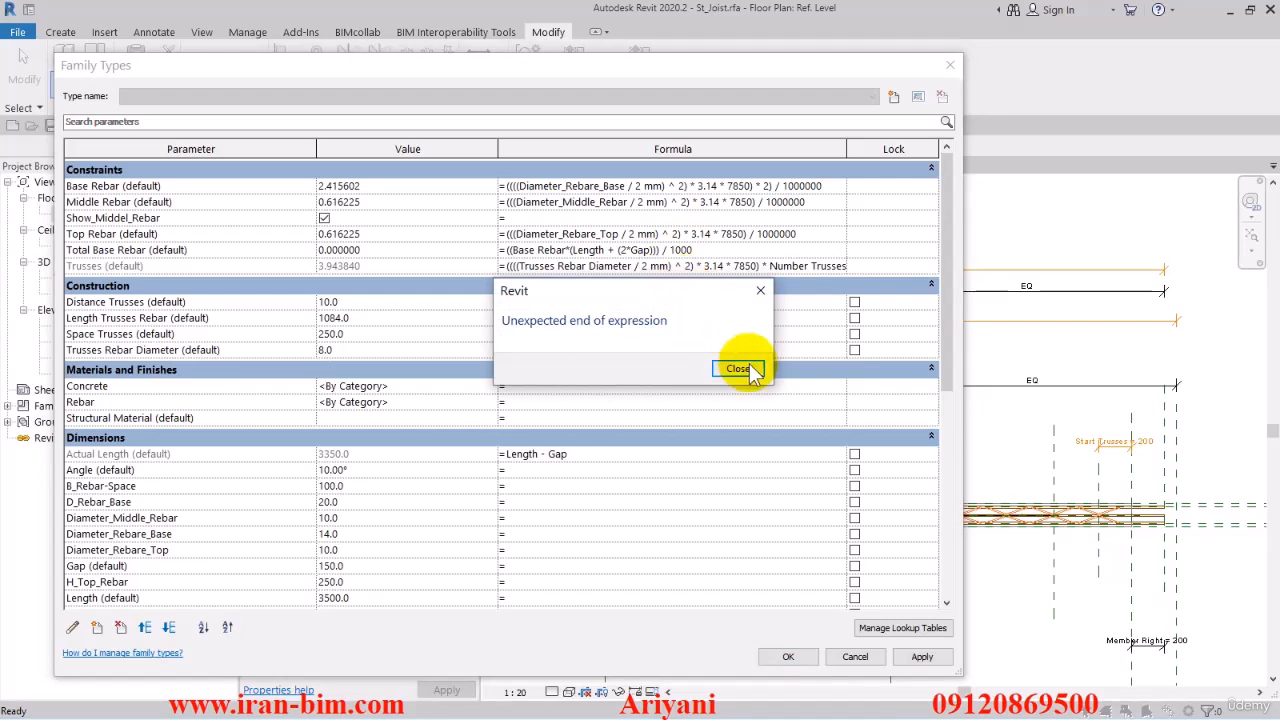
pyautogui.click(750, 370)
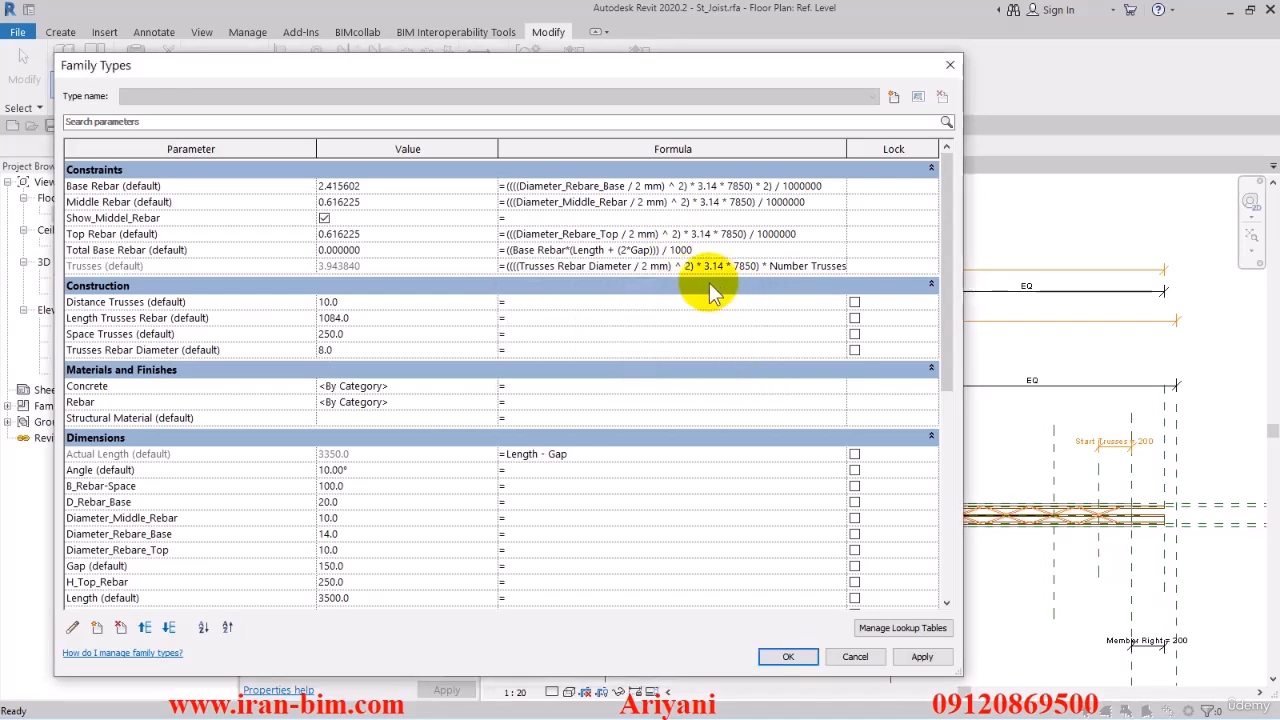
pyautogui.click(634, 266)
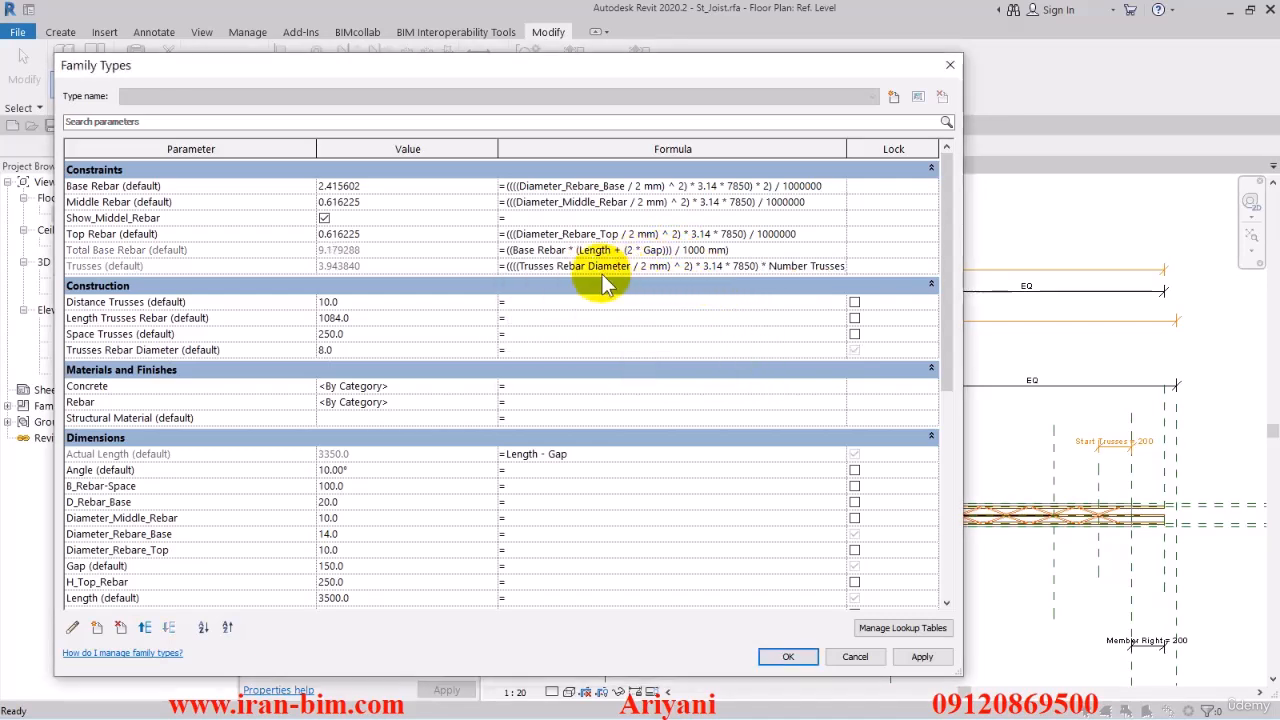
pyautogui.click(361, 251)
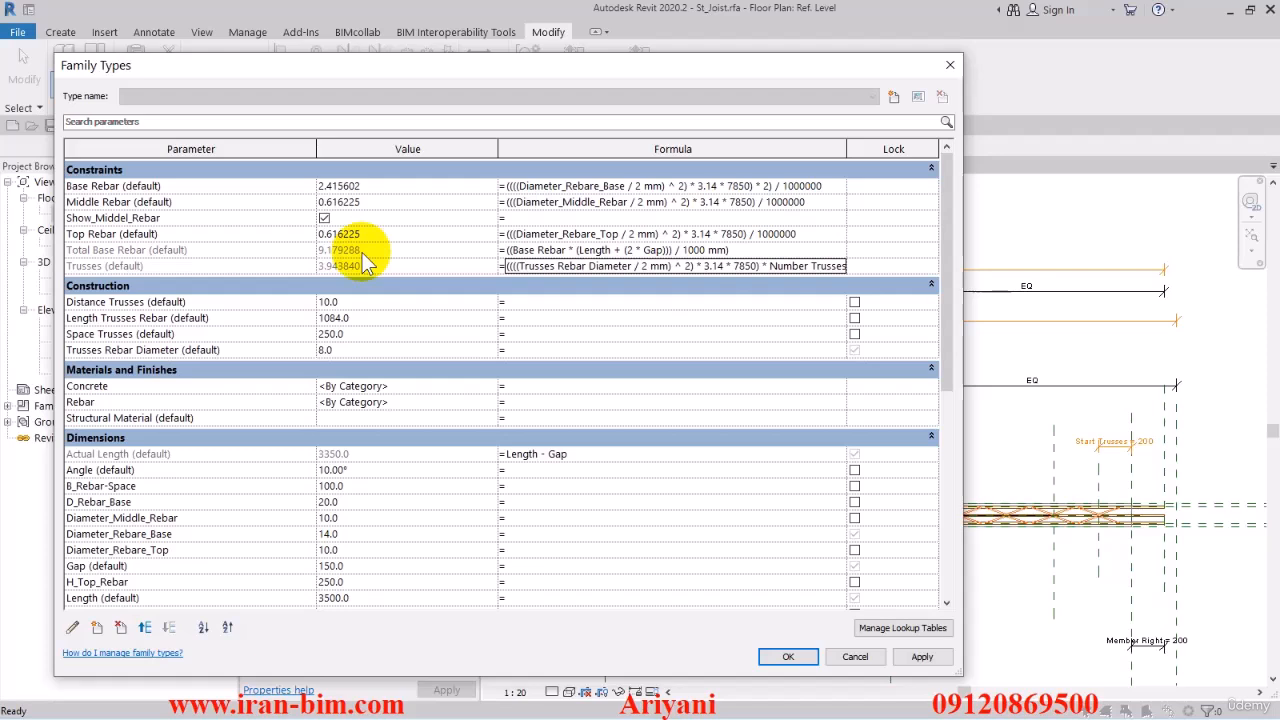
pyautogui.click(921, 657)
pyautogui.moveTo(742, 251); pyautogui.dragTo(487, 260)
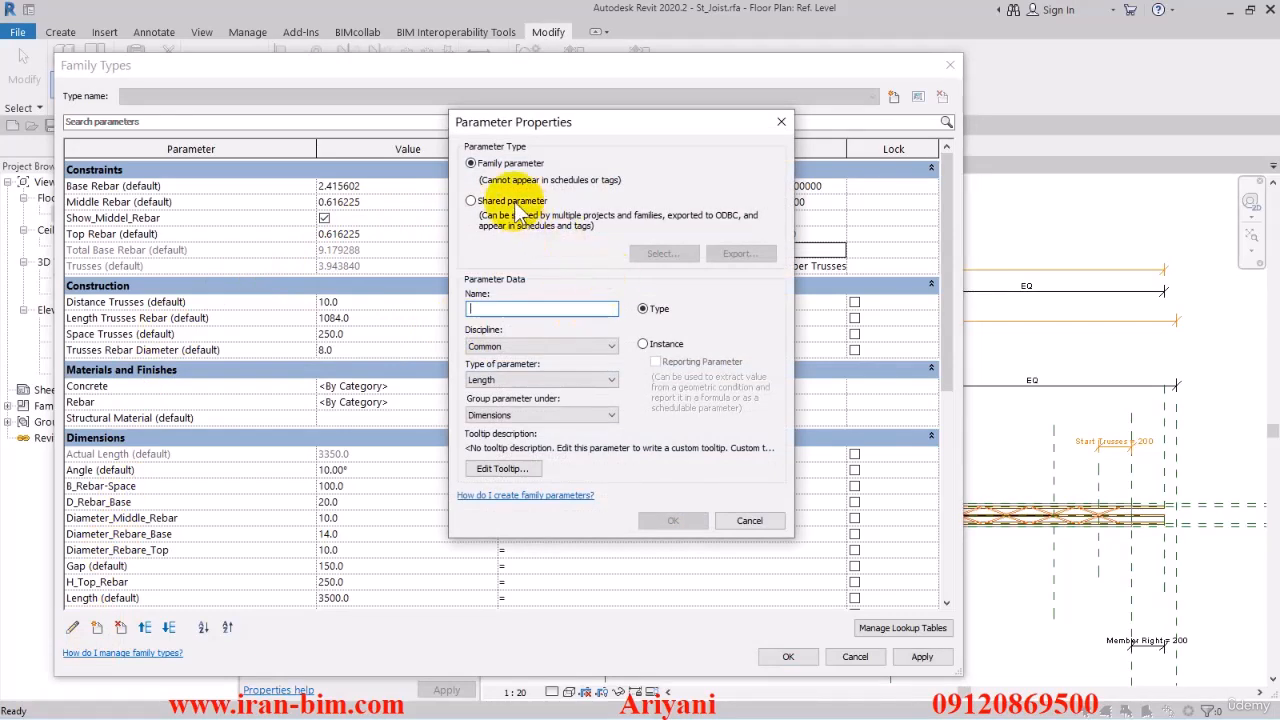
# - Start a new family parameter as a shared parameter and open the Joist Rebar group for editing
pyautogui.click(471, 200)
pyautogui.click(650, 254)
pyautogui.click(668, 272)
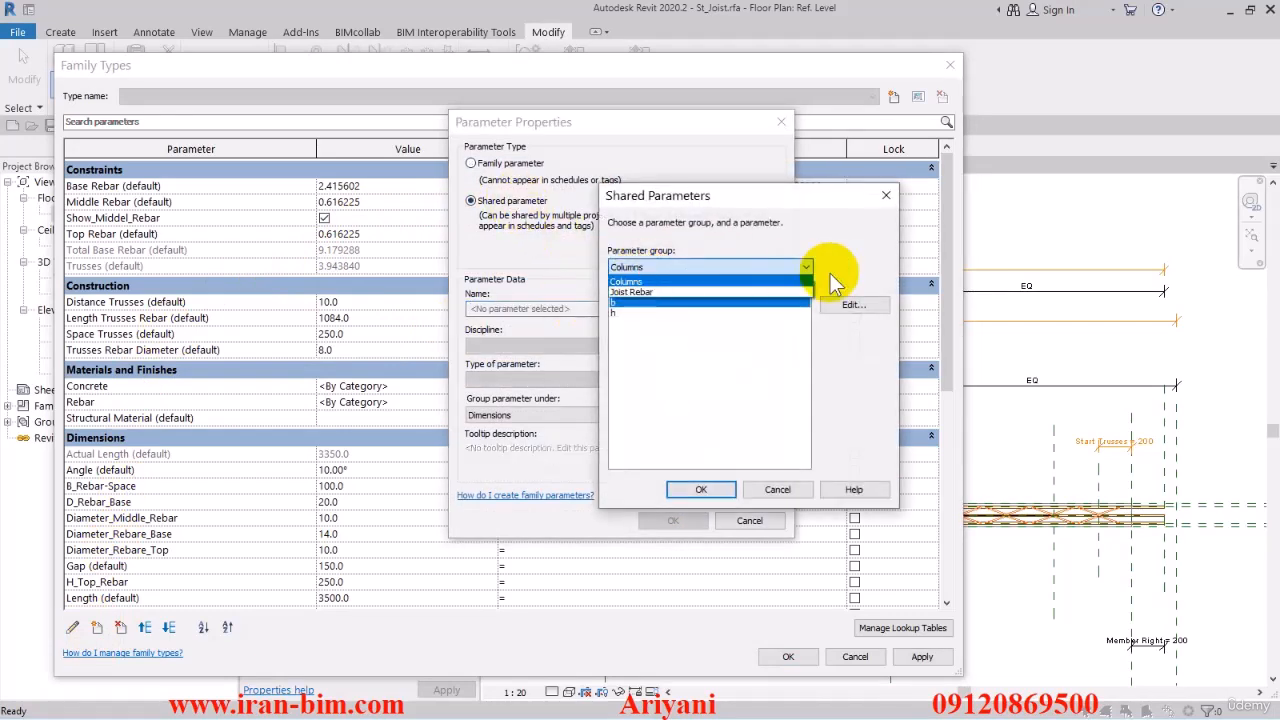
pyautogui.click(840, 295)
pyautogui.click(845, 303)
pyautogui.click(674, 270)
pyautogui.click(636, 288)
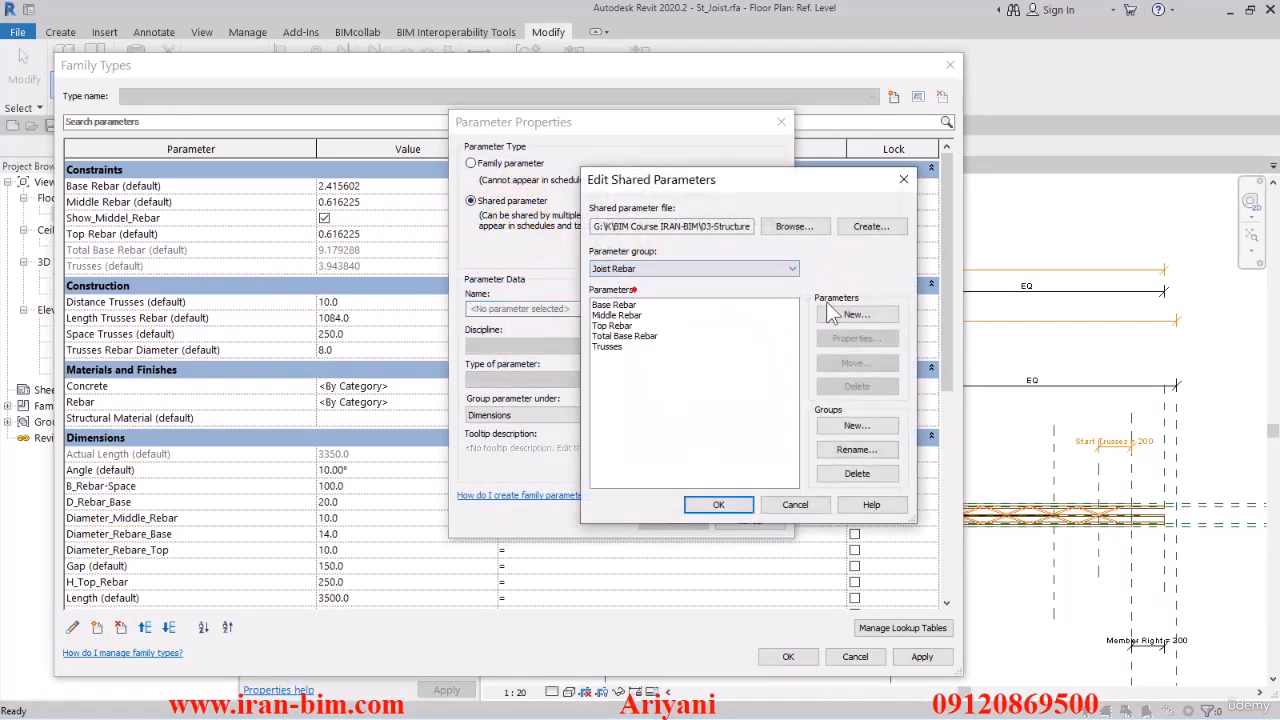
# - Create a shared parameter named "Total Trusses Rebar" of type Number in the Joist Rebar group
pyautogui.click(841, 315)
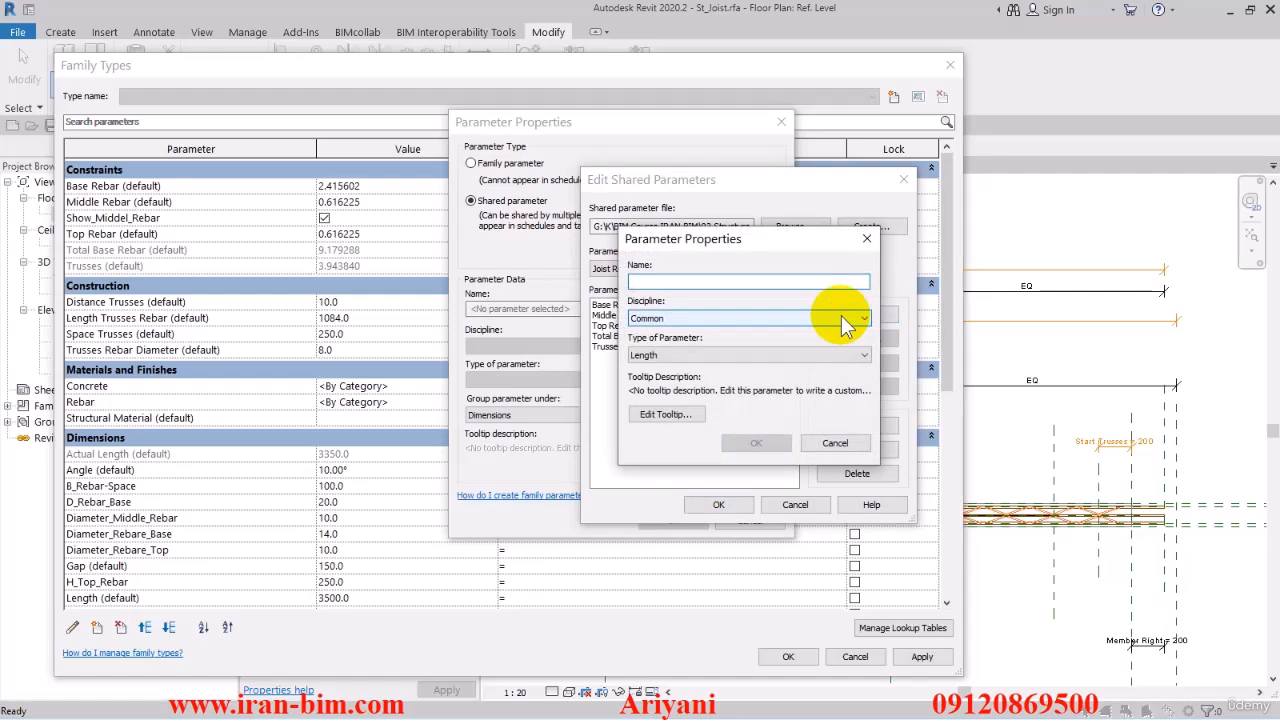
pyautogui.write('Tot')
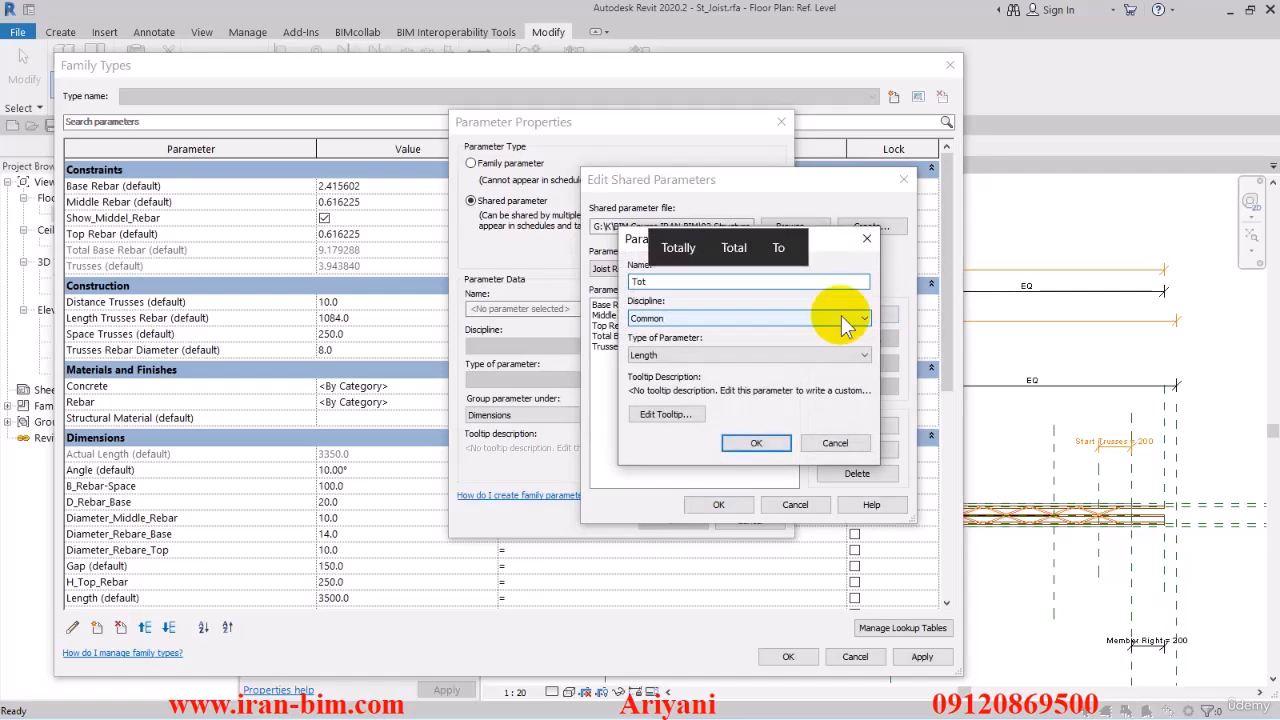
pyautogui.write('al Tru')
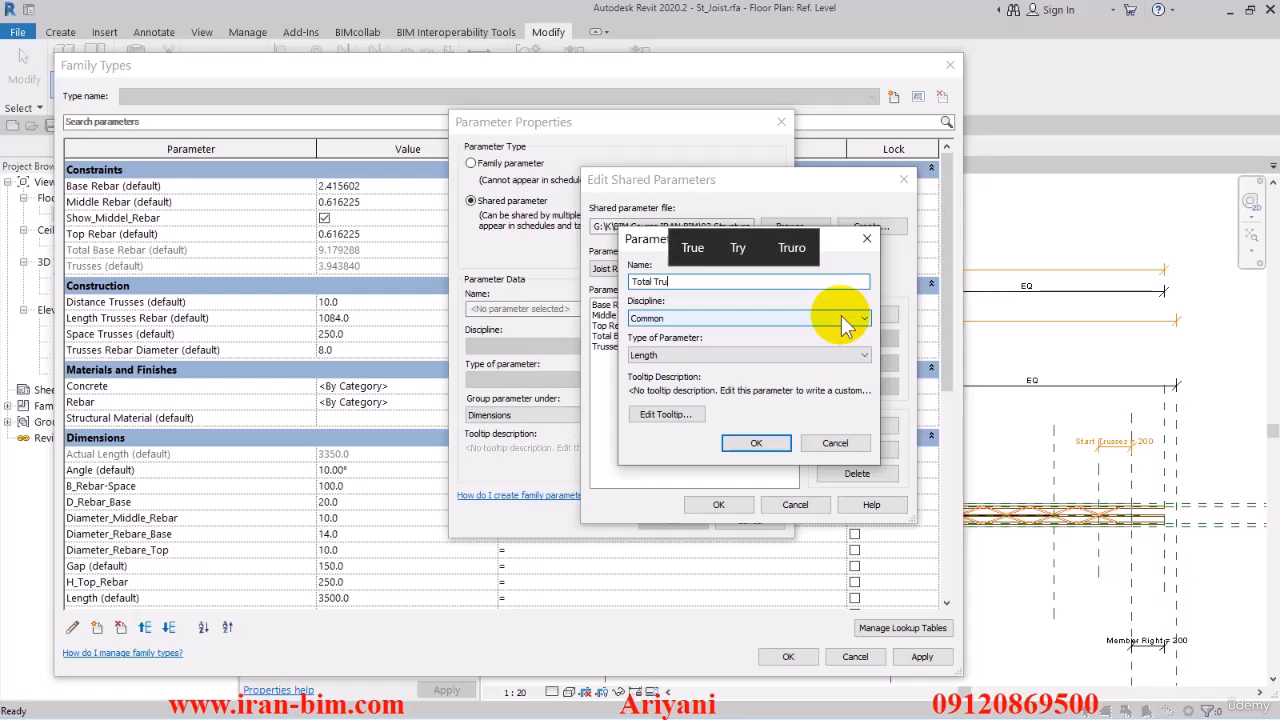
pyautogui.write('sses R')
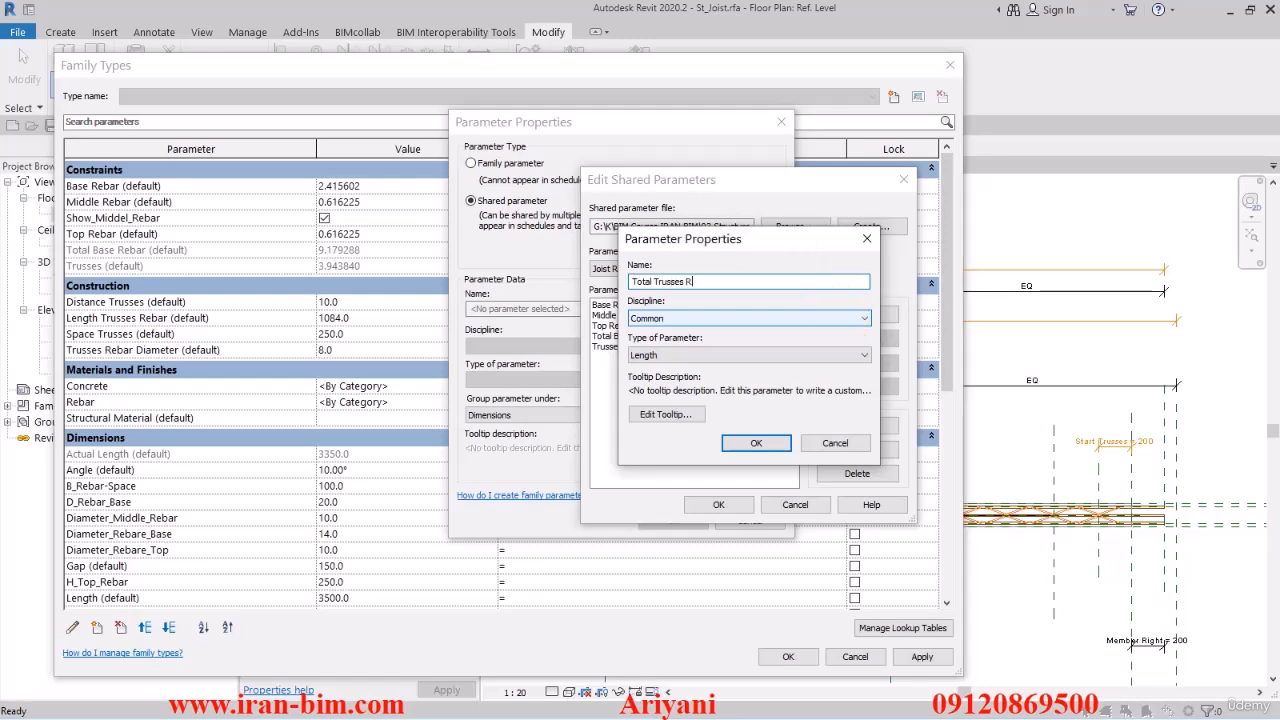
pyautogui.write('ebar')
pyautogui.hotkey('ctrl', 'a')
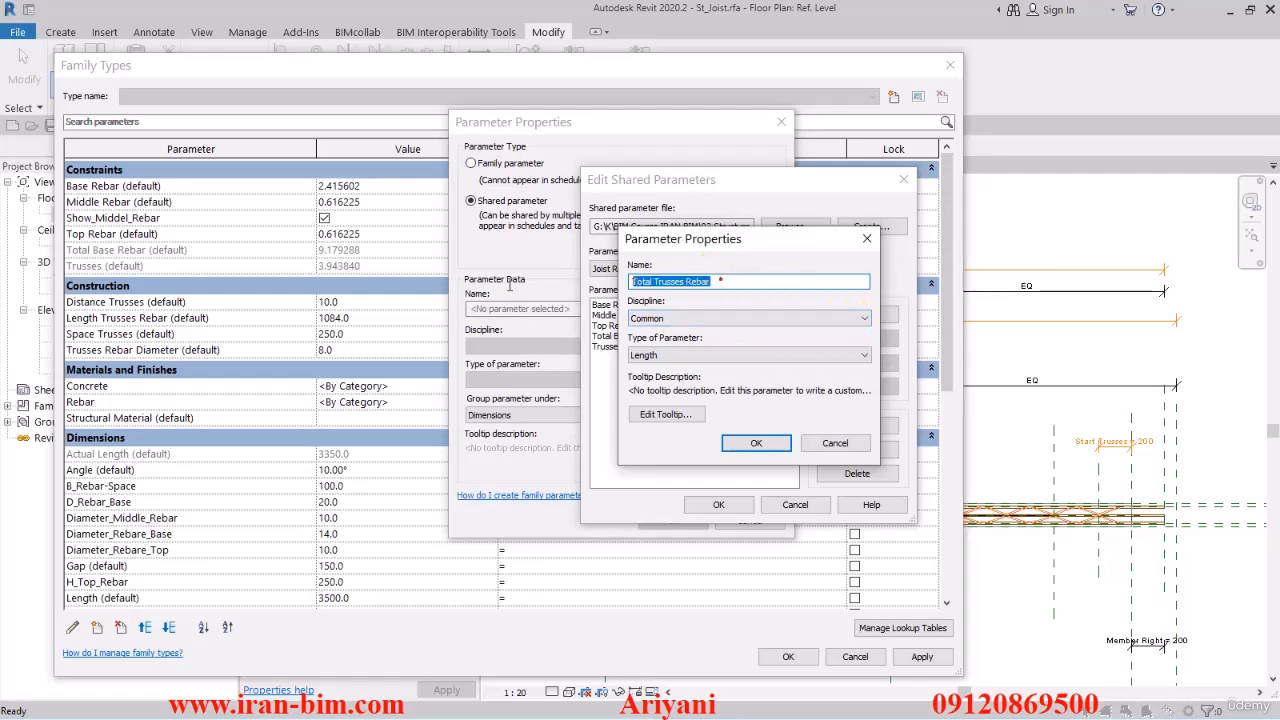
pyautogui.click(684, 357)
pyautogui.click(686, 374)
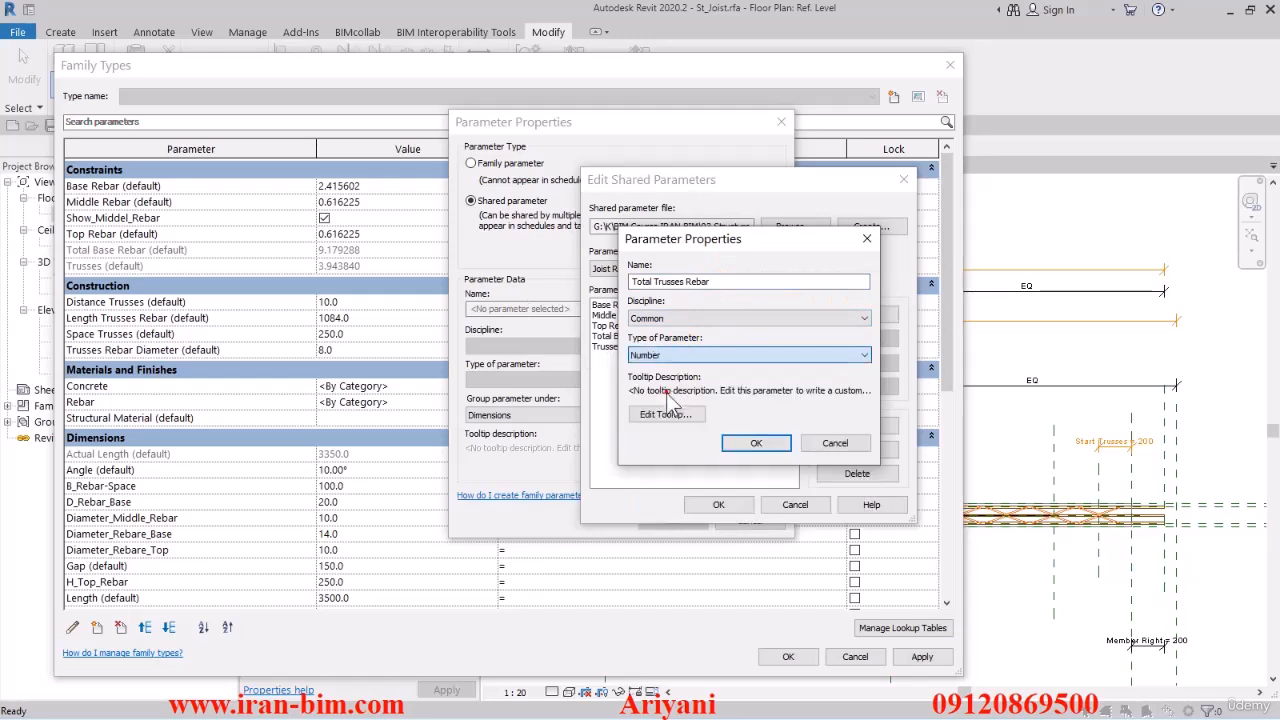
pyautogui.click(748, 445)
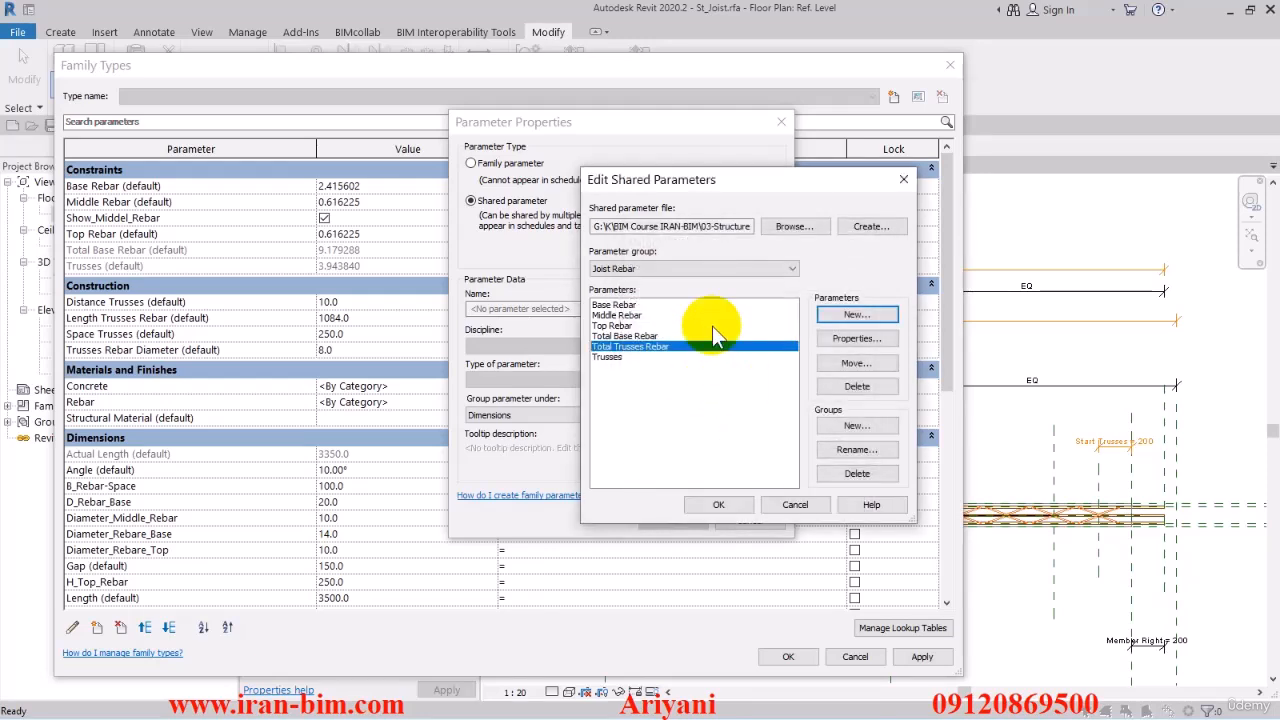
# - Assign the shared parameter Total Trusses Rebar from the Joist Rebar group to the new family parameter
pyautogui.click(664, 267)
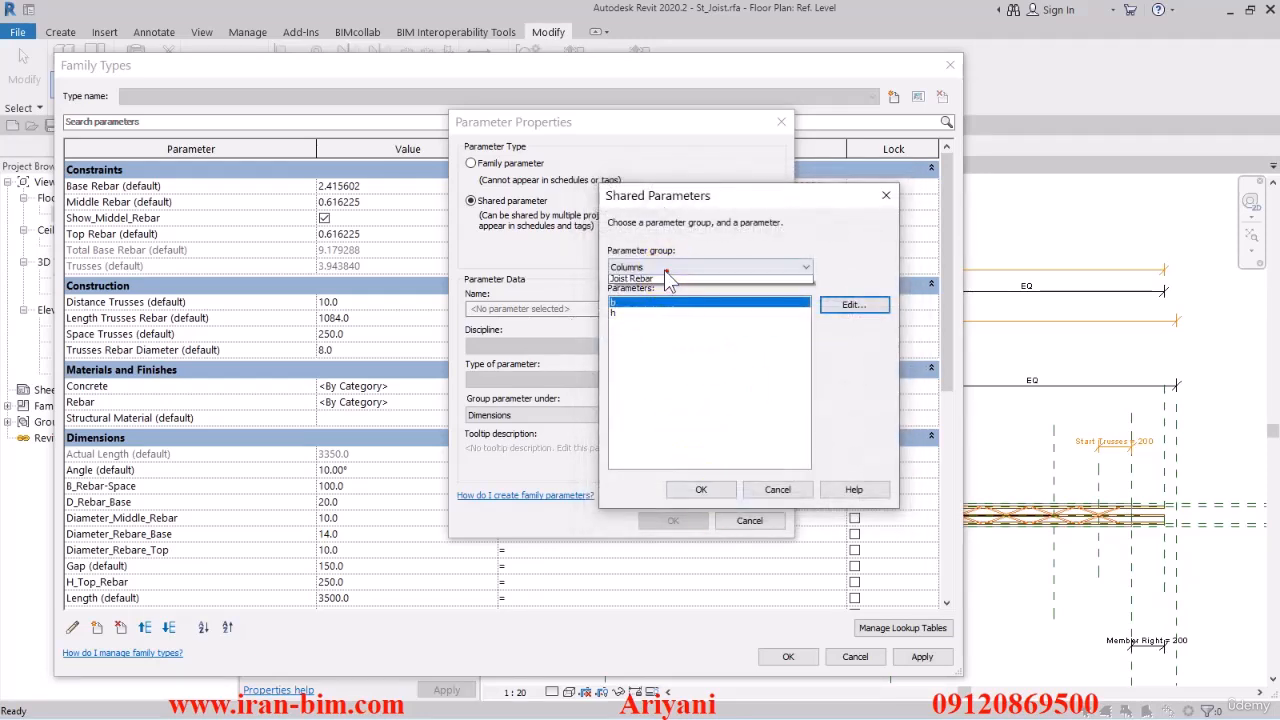
pyautogui.click(640, 288)
pyautogui.click(677, 344)
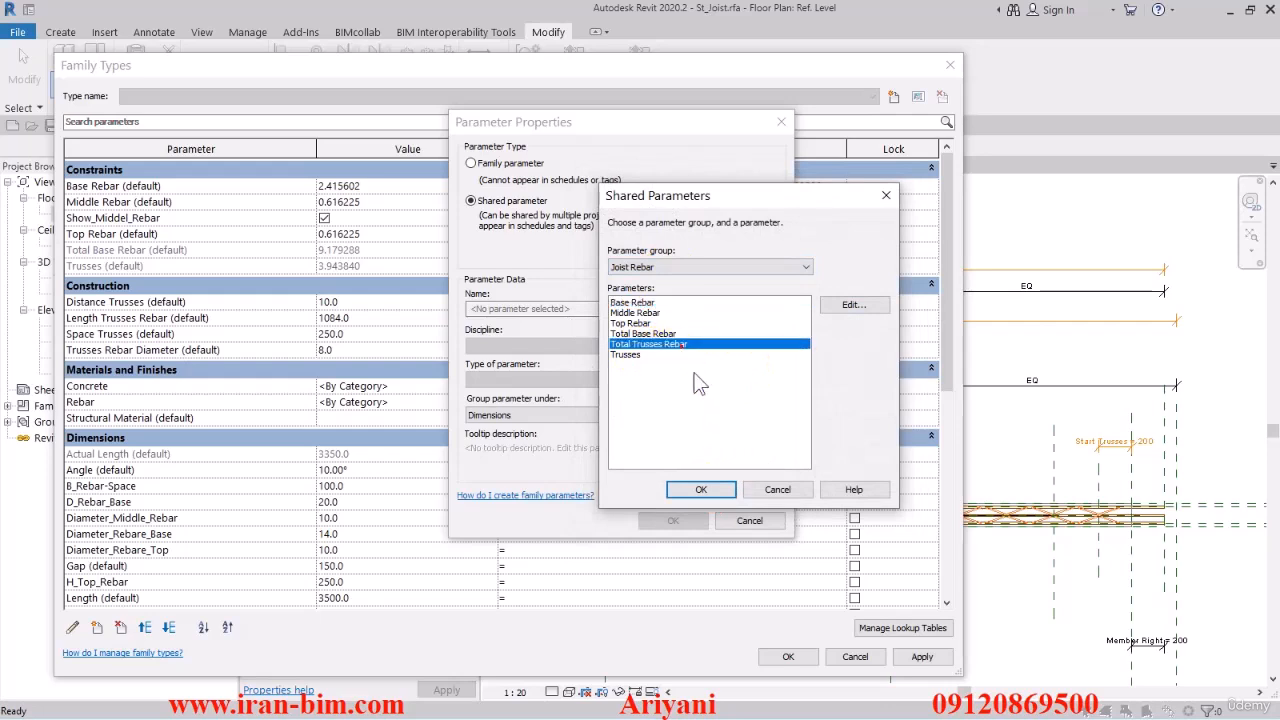
pyautogui.click(702, 490)
# - Make Total Trusses Rebar an instance parameter grouped under Constraints and add it to the family
pyautogui.click(645, 343)
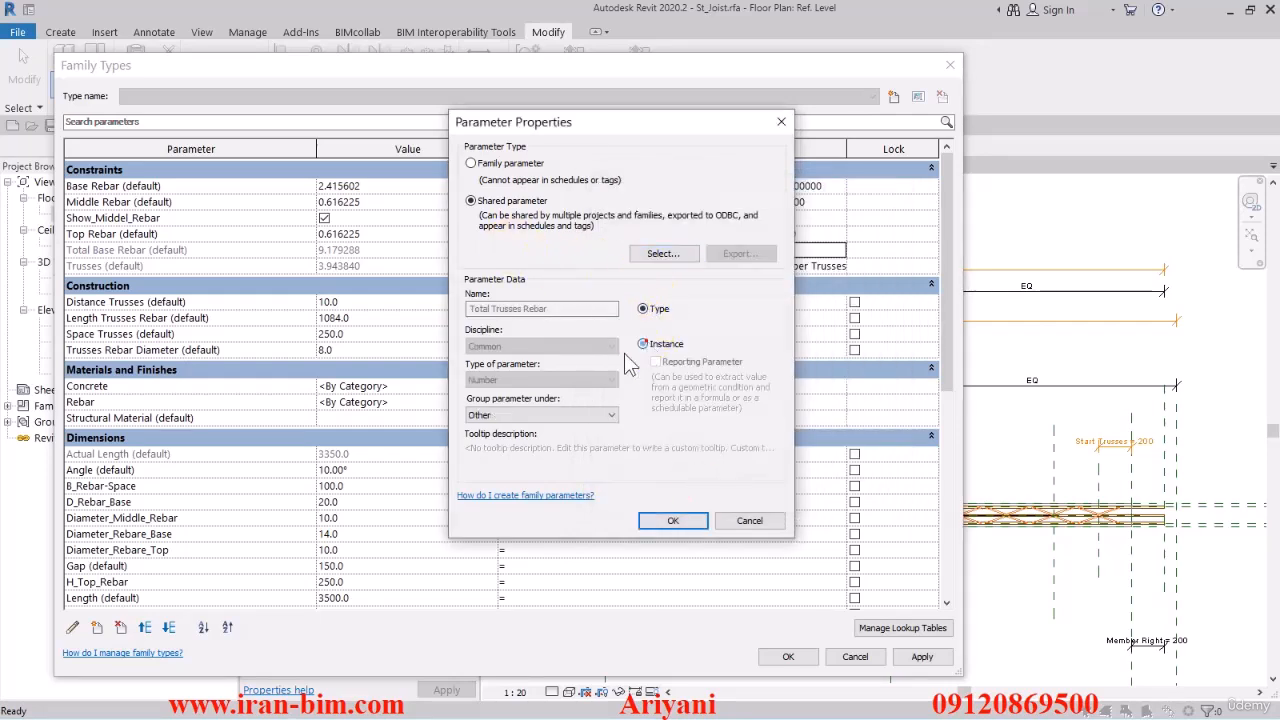
pyautogui.click(554, 416)
pyautogui.click(553, 418)
pyautogui.press('c')
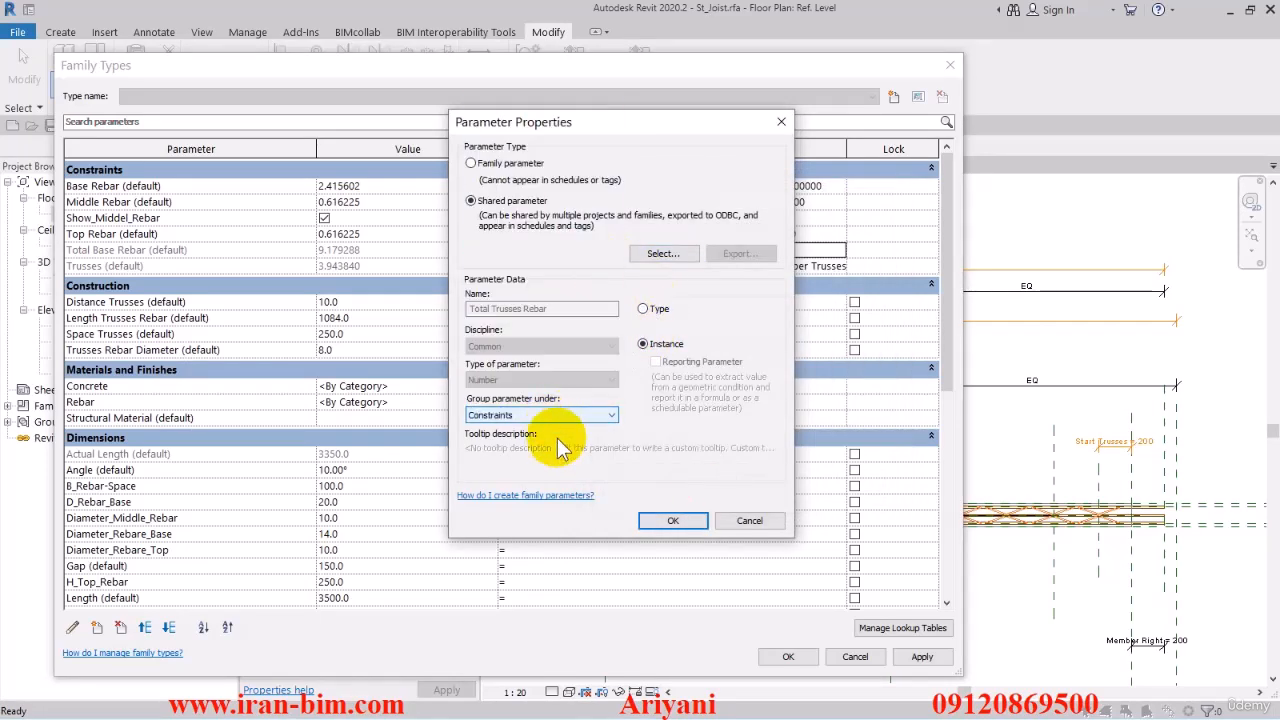
pyautogui.click(658, 527)
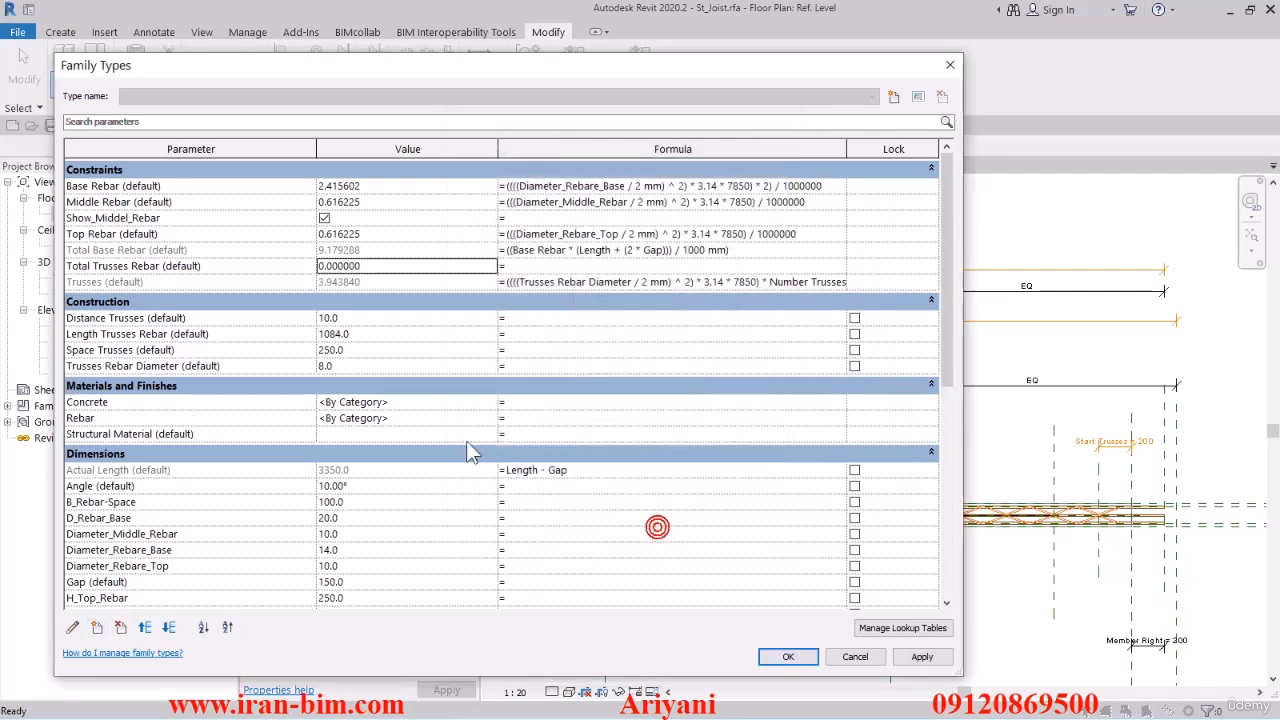
# - Copy the Total Base Rebar formula ((Base Rebar * (Length + (2 * Gap))) / 1000 mm) into the Total Trusses Rebar formula
pyautogui.click(360, 263)
pyautogui.click(522, 266)
pyautogui.click(522, 266)
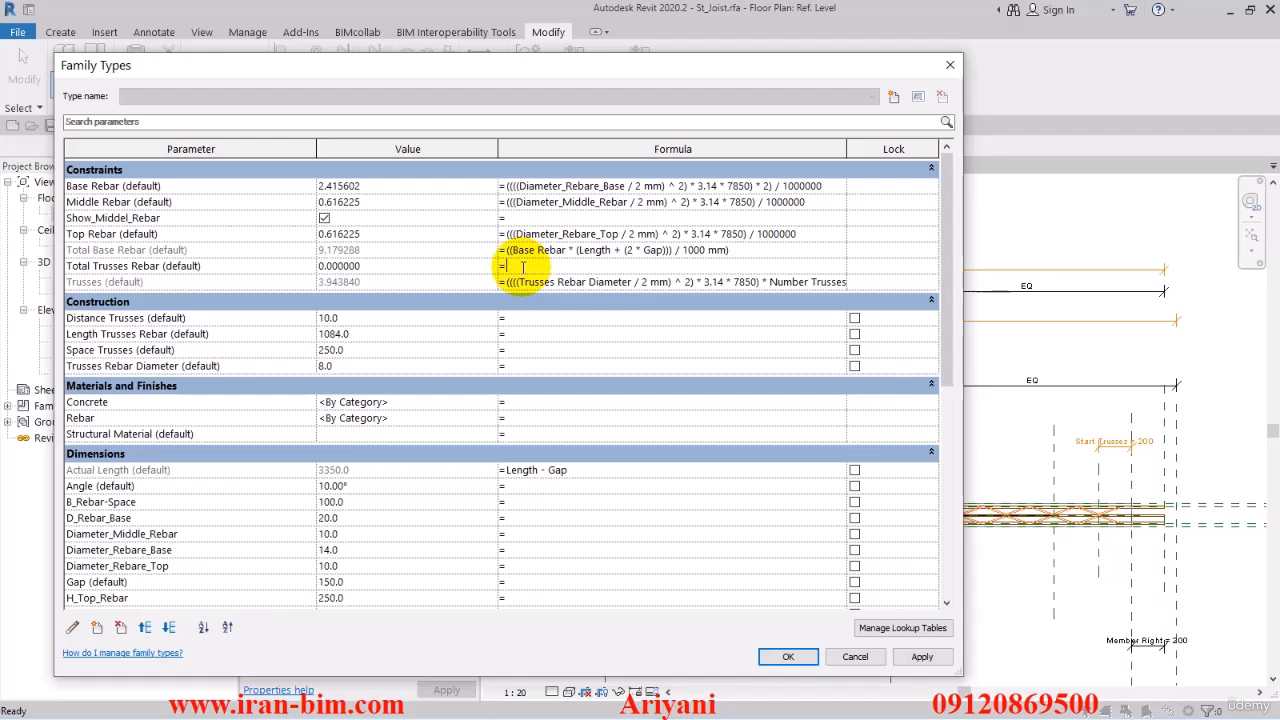
pyautogui.click(787, 251)
pyautogui.hotkey('ctrl', 'c')
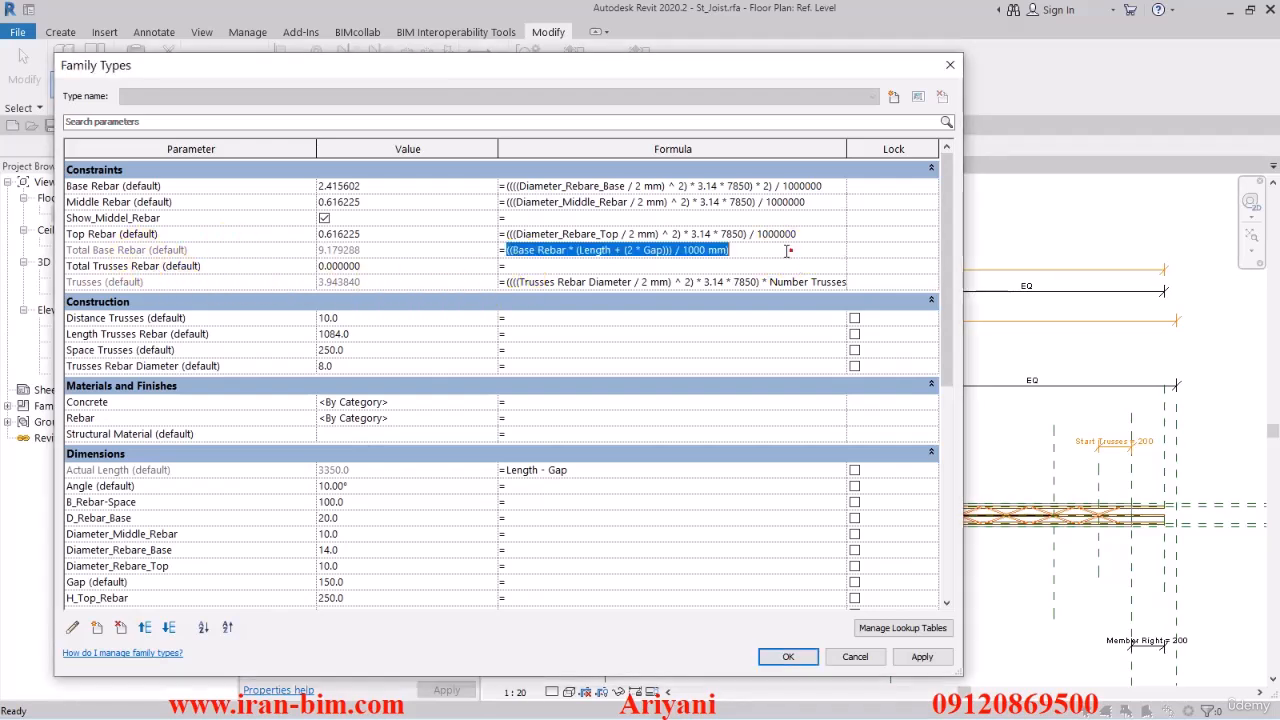
pyautogui.click(548, 266)
pyautogui.hotkey('ctrl', 'v')
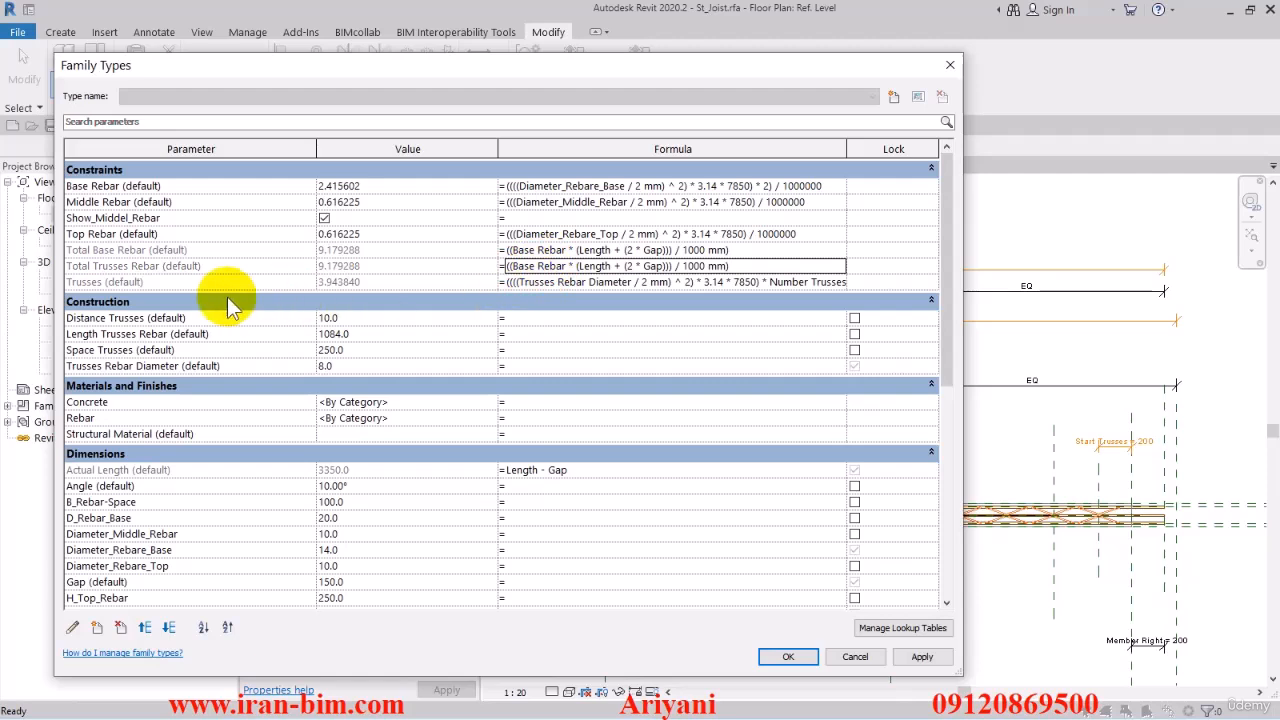
# - Replace Base Rebar with the parameter name Trusses in the Total Trusses Rebar formula
pyautogui.click(100, 283)
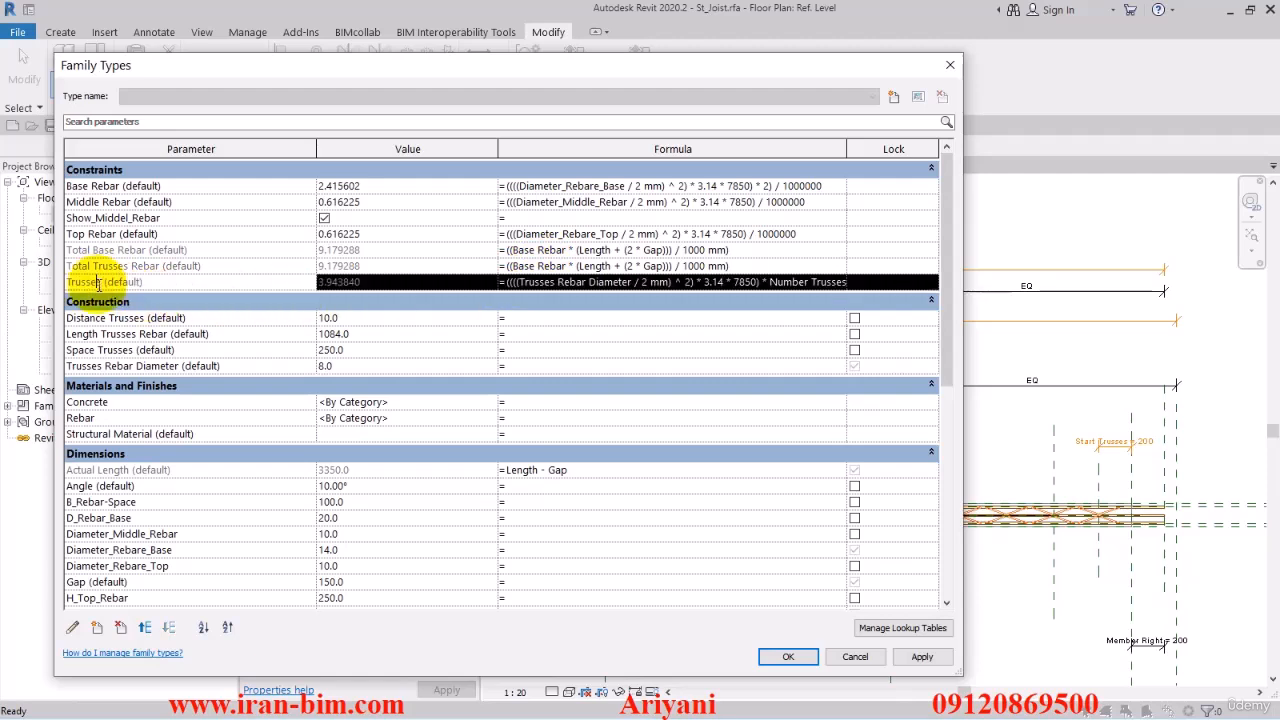
pyautogui.moveTo(100, 283); pyautogui.dragTo(68, 283)
pyautogui.hotkey('ctrl', 'c')
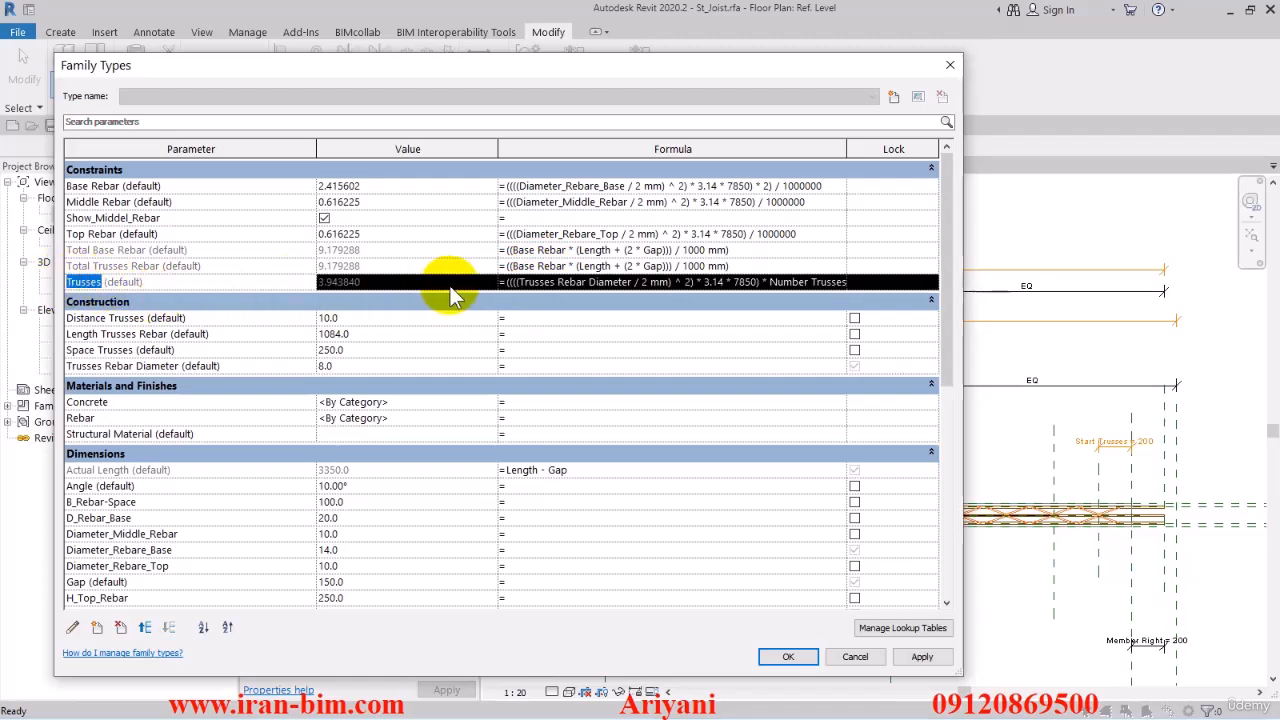
pyautogui.click(516, 267)
pyautogui.keyDown('shift'); pyautogui.click(567, 267); pyautogui.keyUp('shift')
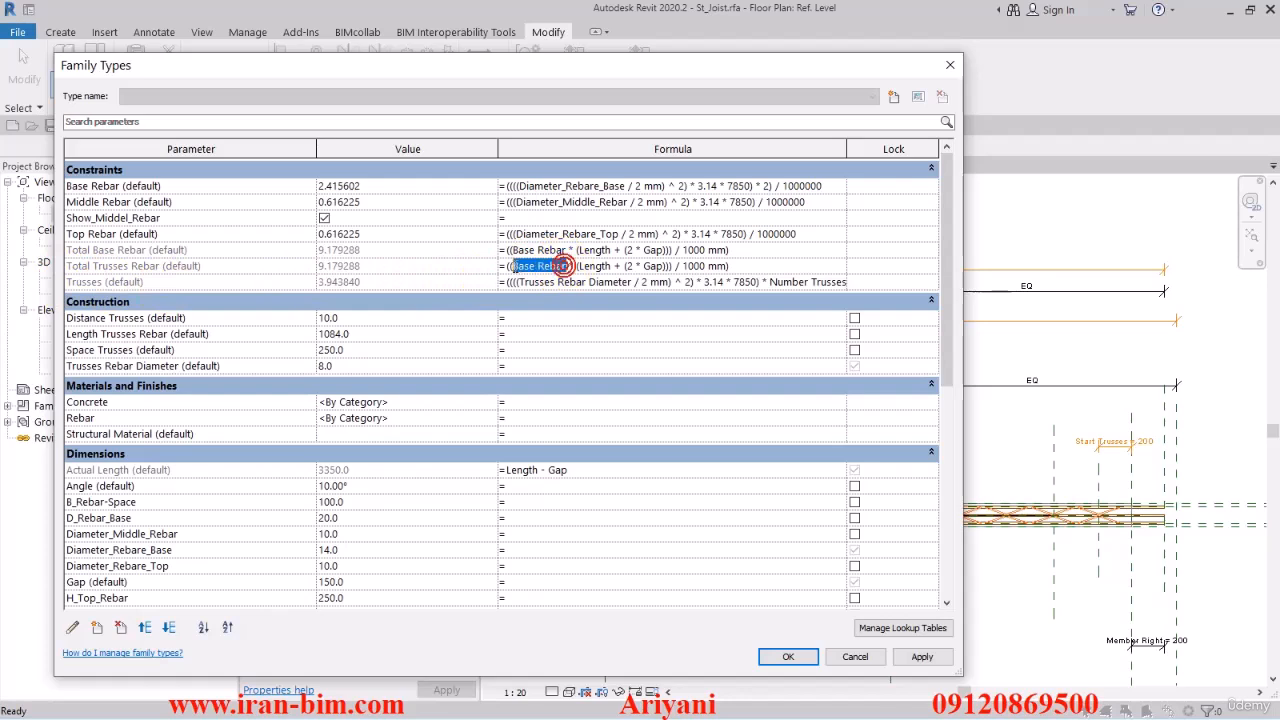
pyautogui.hotkey('ctrl', 'v')
pyautogui.click(440, 282)
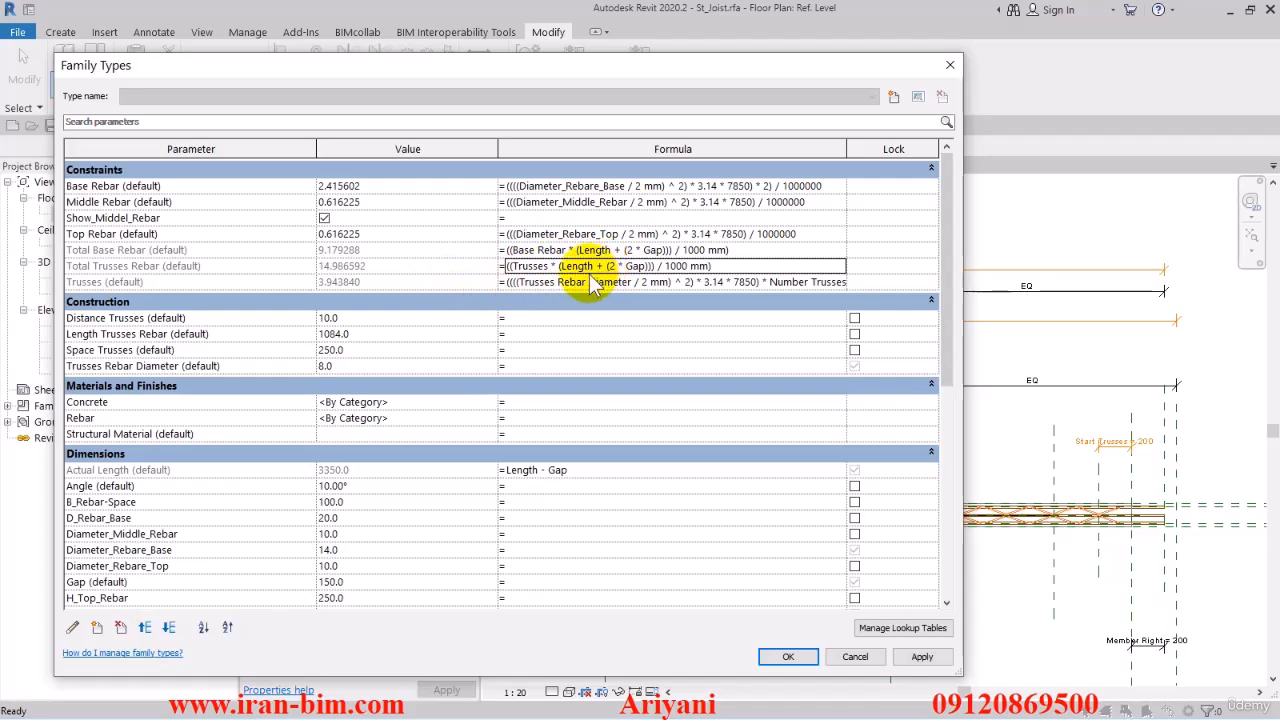
# - Check the Trusses formula and replace Length with the copied name Length Trusses Reba in the Total Trusses Rebar formula
pyautogui.click(114, 360)
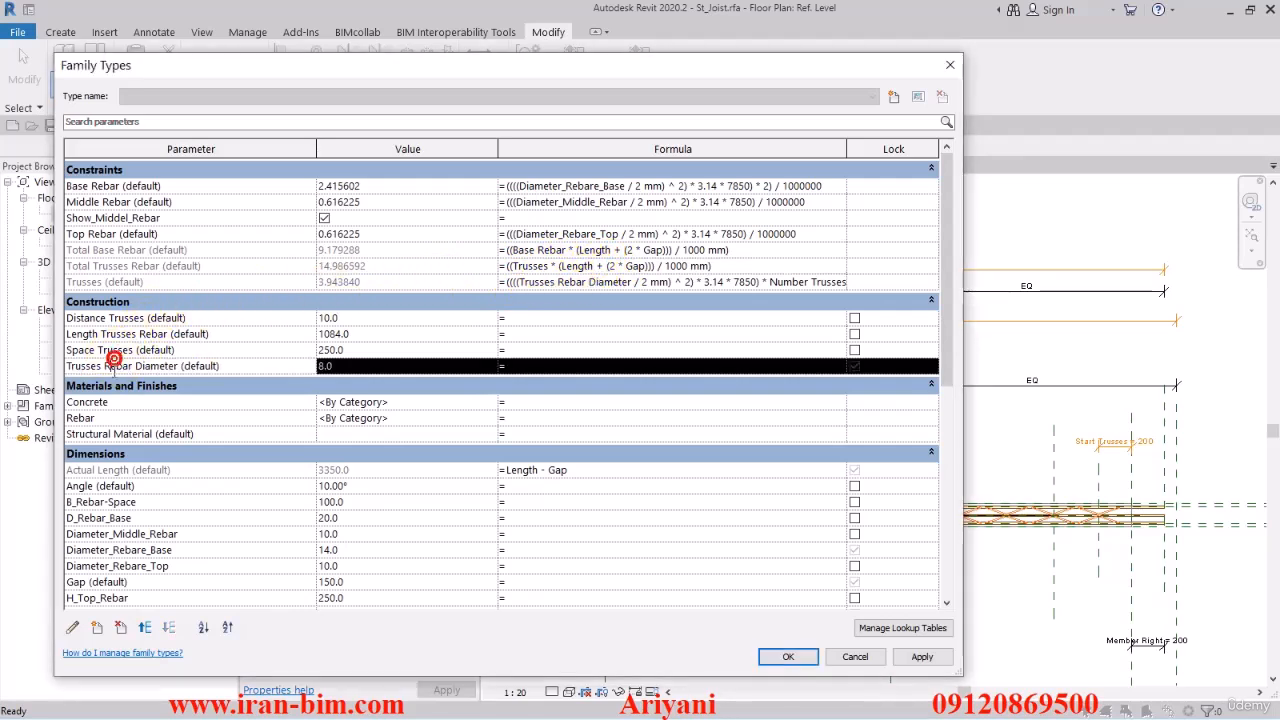
pyautogui.click(105, 335)
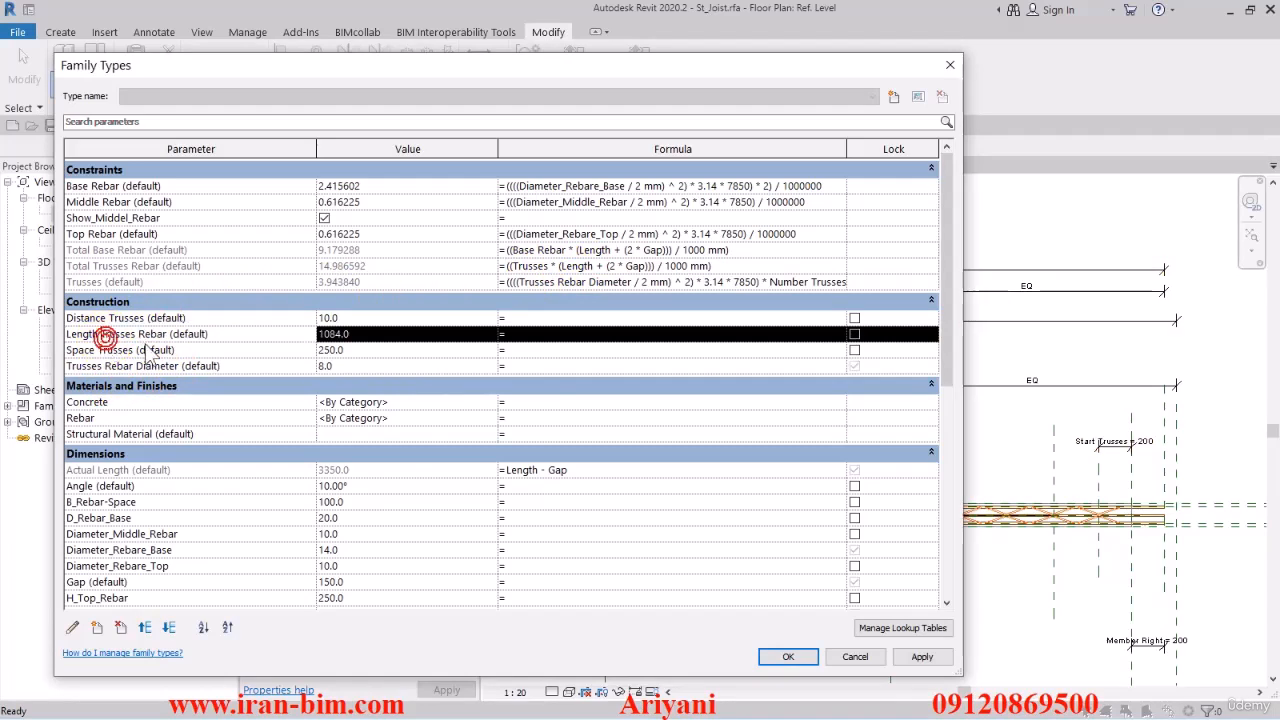
pyautogui.moveTo(163, 334); pyautogui.dragTo(67, 342)
pyautogui.hotkey('ctrl', 'c')
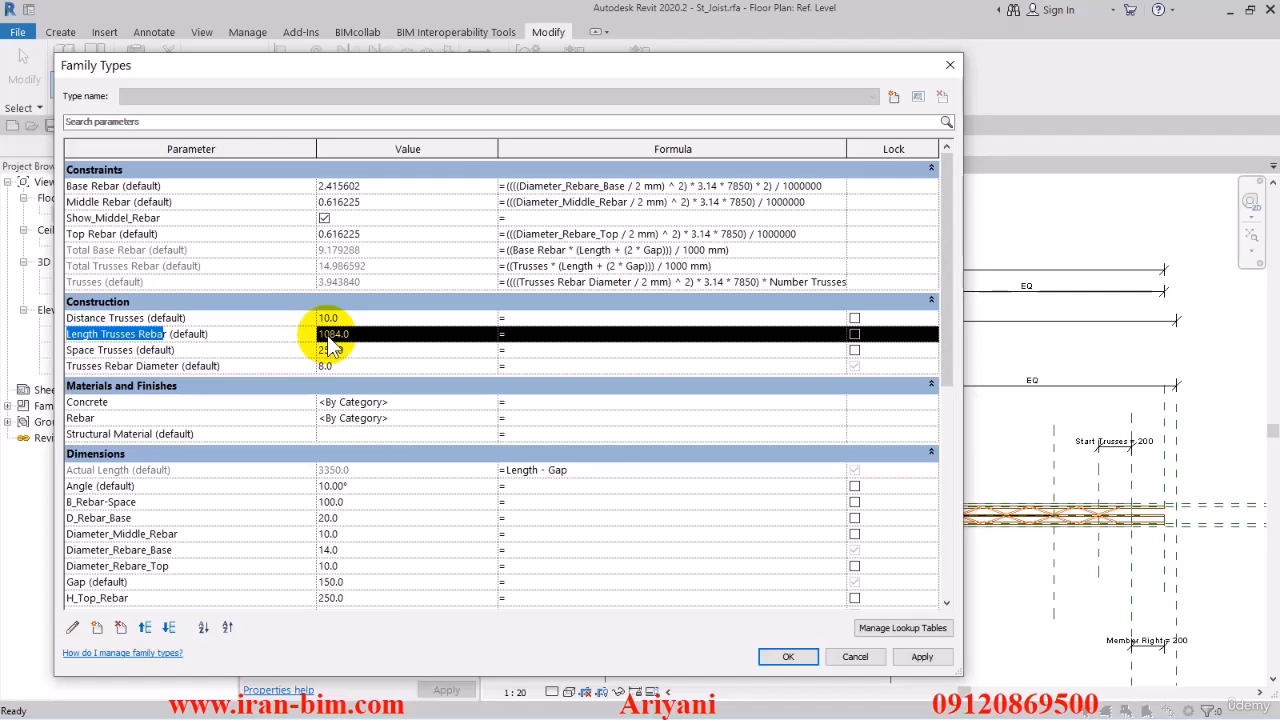
pyautogui.click(268, 282)
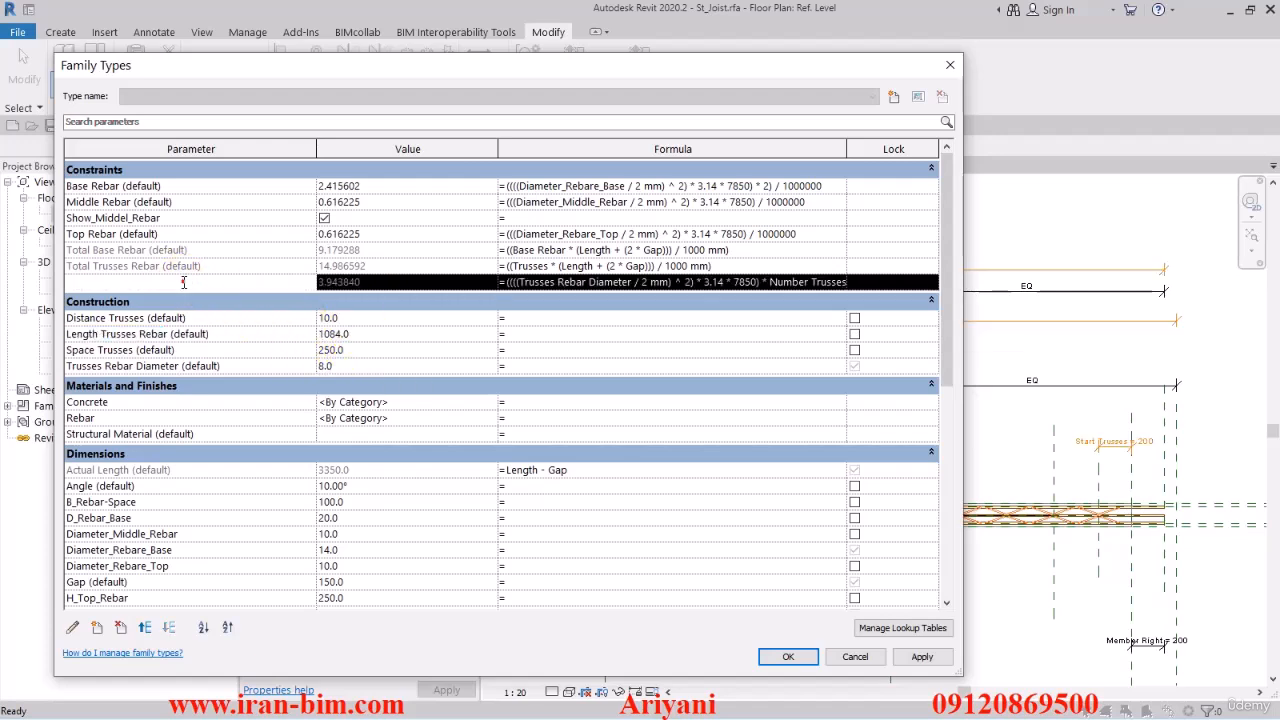
pyautogui.click(648, 282)
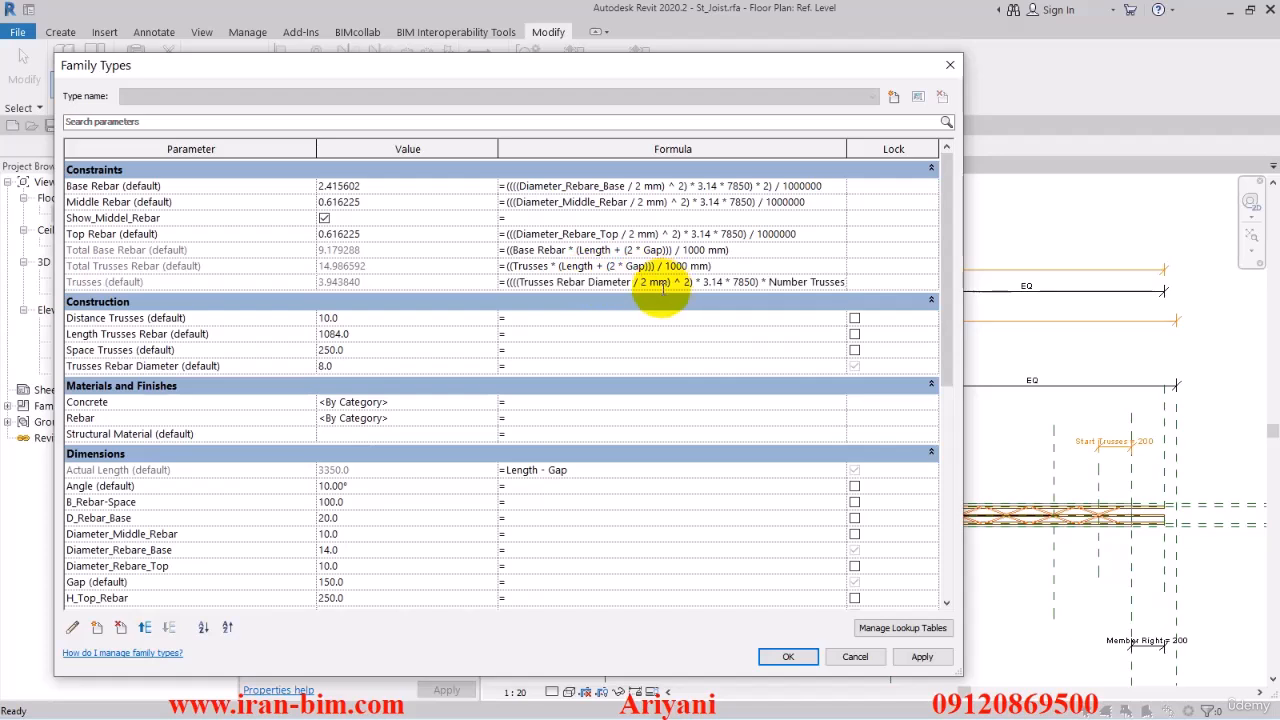
pyautogui.moveTo(769, 282); pyautogui.dragTo(873, 287)
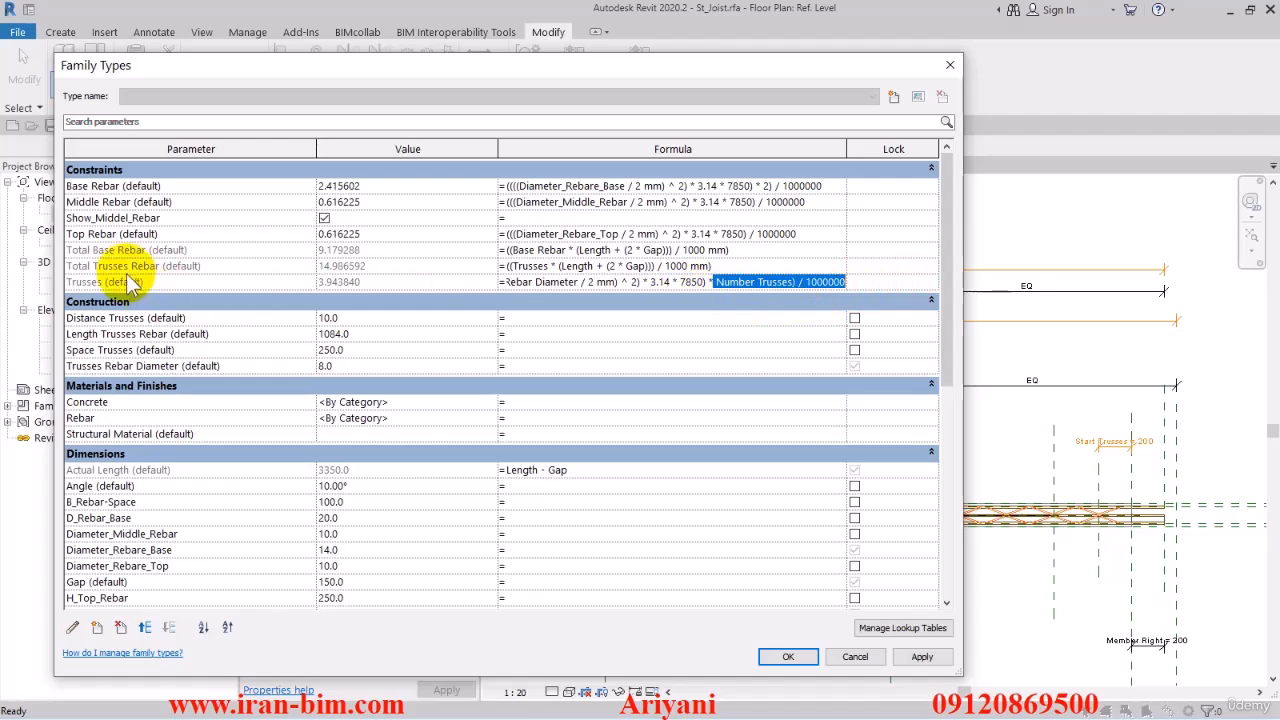
pyautogui.click(125, 266)
pyautogui.click(540, 266)
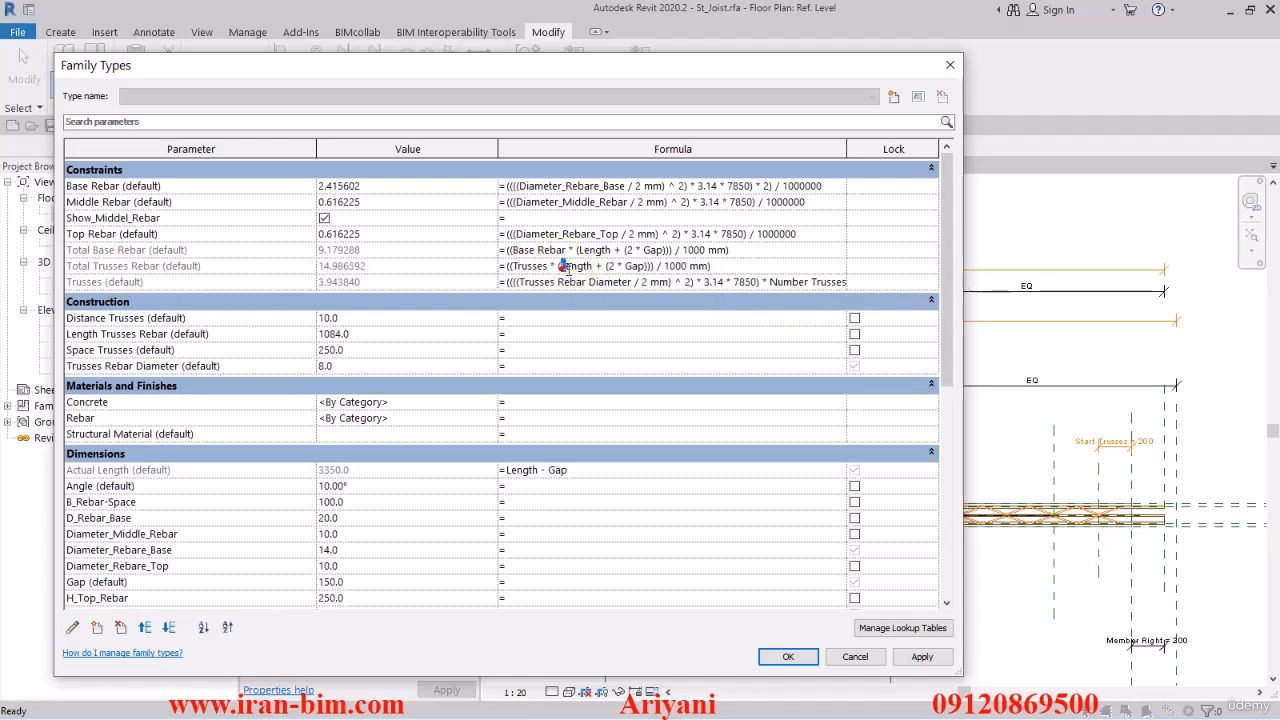
pyautogui.moveTo(561, 268); pyautogui.dragTo(592, 270)
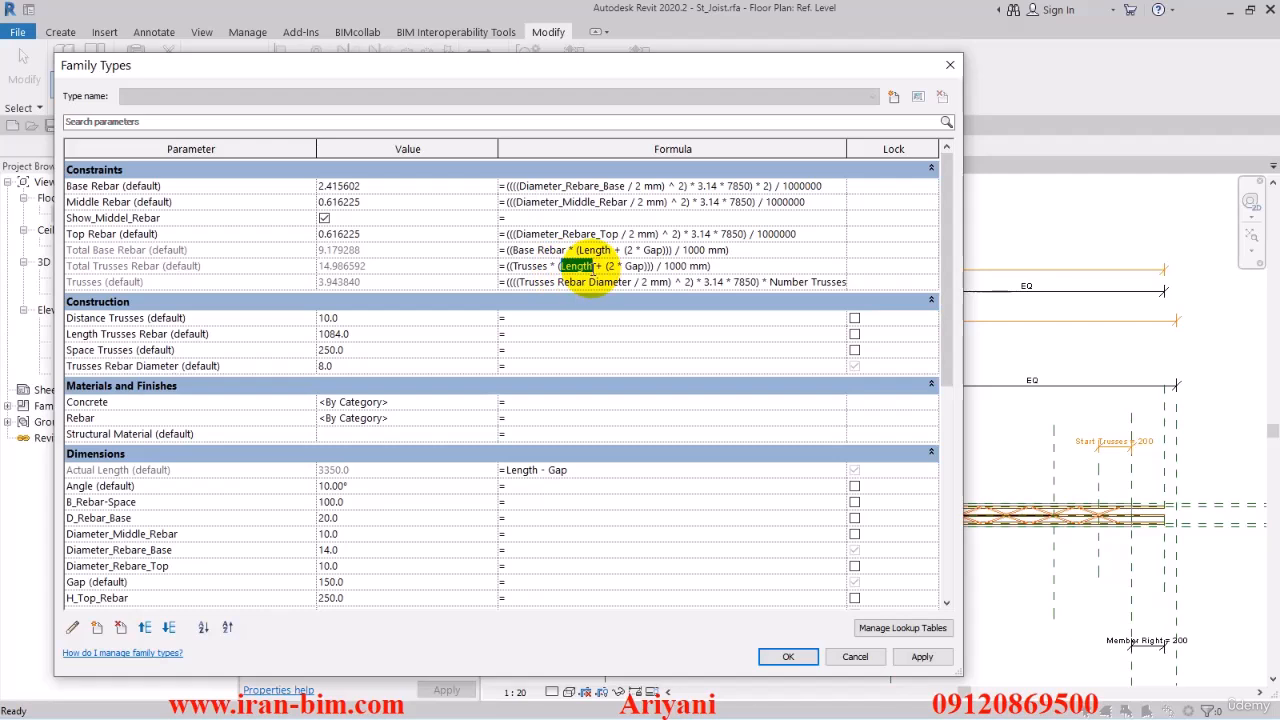
pyautogui.hotkey('ctrl', 'v')
pyautogui.press('Return')
pyautogui.click(730, 390)
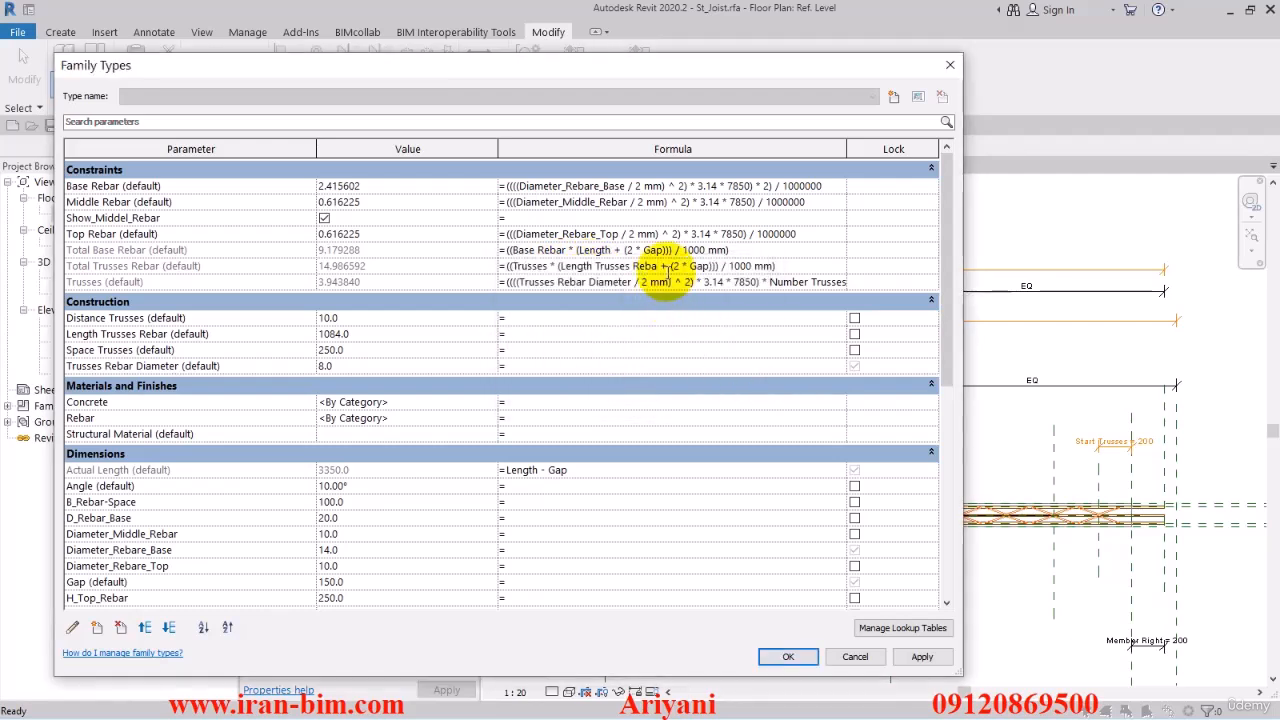
# - Replace the gap addition and division in the Total Trusses Rebar formula with a multiplication by Number Trusses, closing the parentheses
pyautogui.moveTo(660, 266); pyautogui.dragTo(776, 267)
pyautogui.press('Delete')
pyautogui.press('BackSpace')
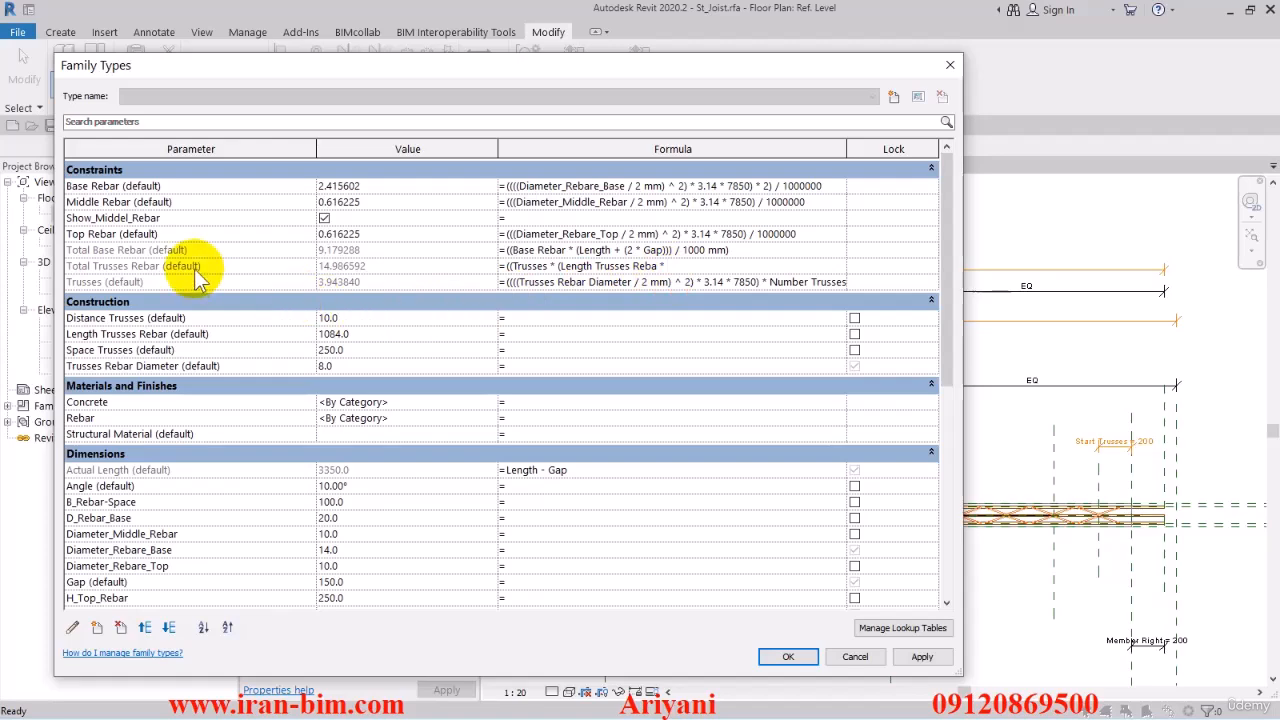
pyautogui.scroll(-5, 194, 427)
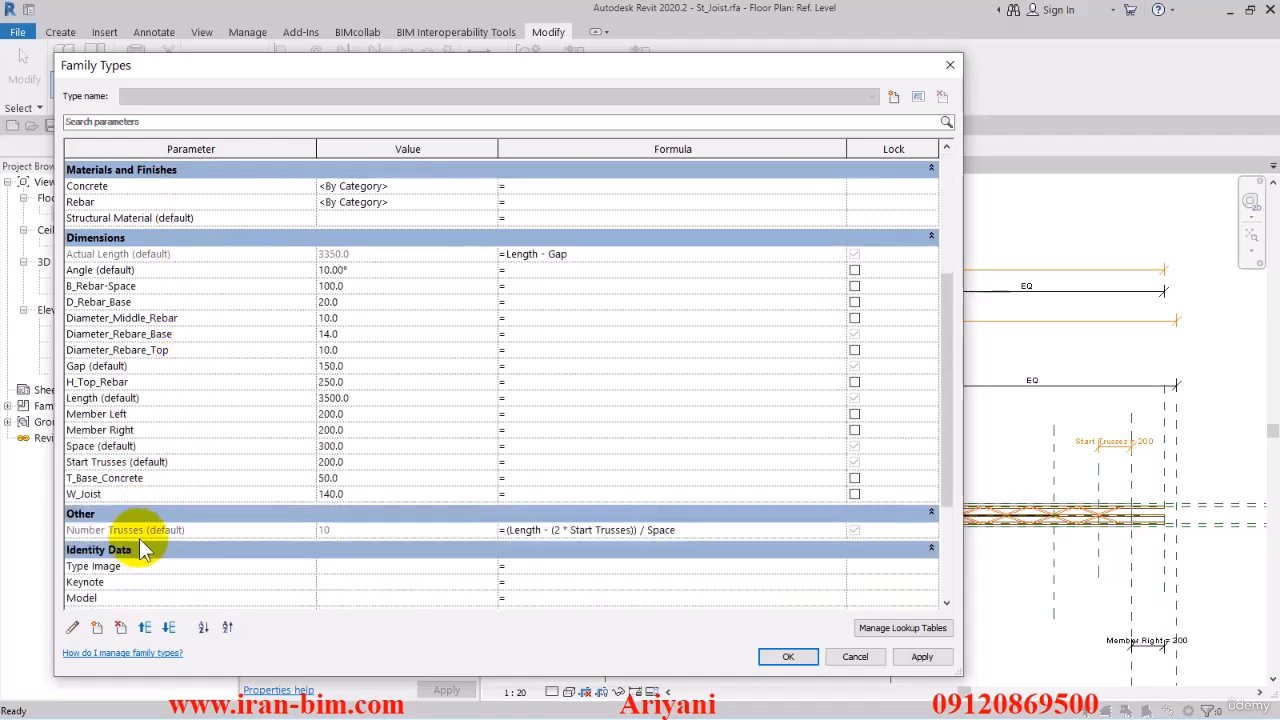
pyautogui.scroll(5, 551, 423)
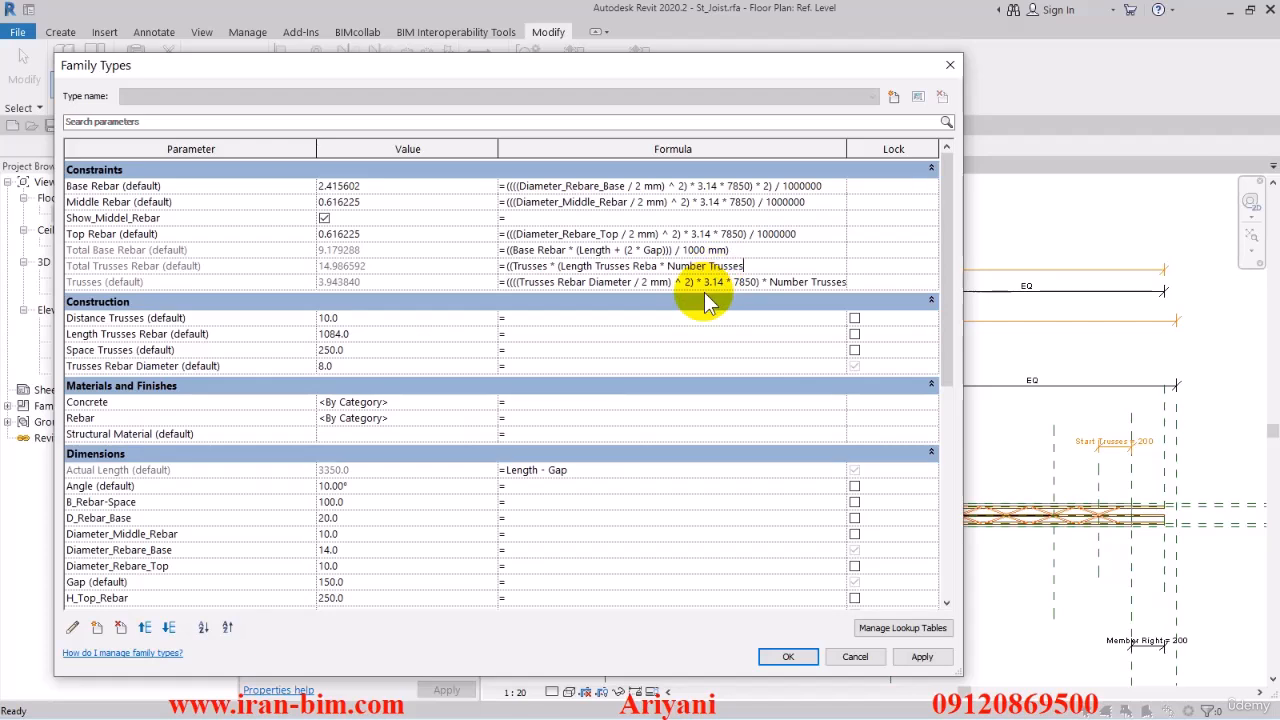
pyautogui.write(')')
pyautogui.write(')')
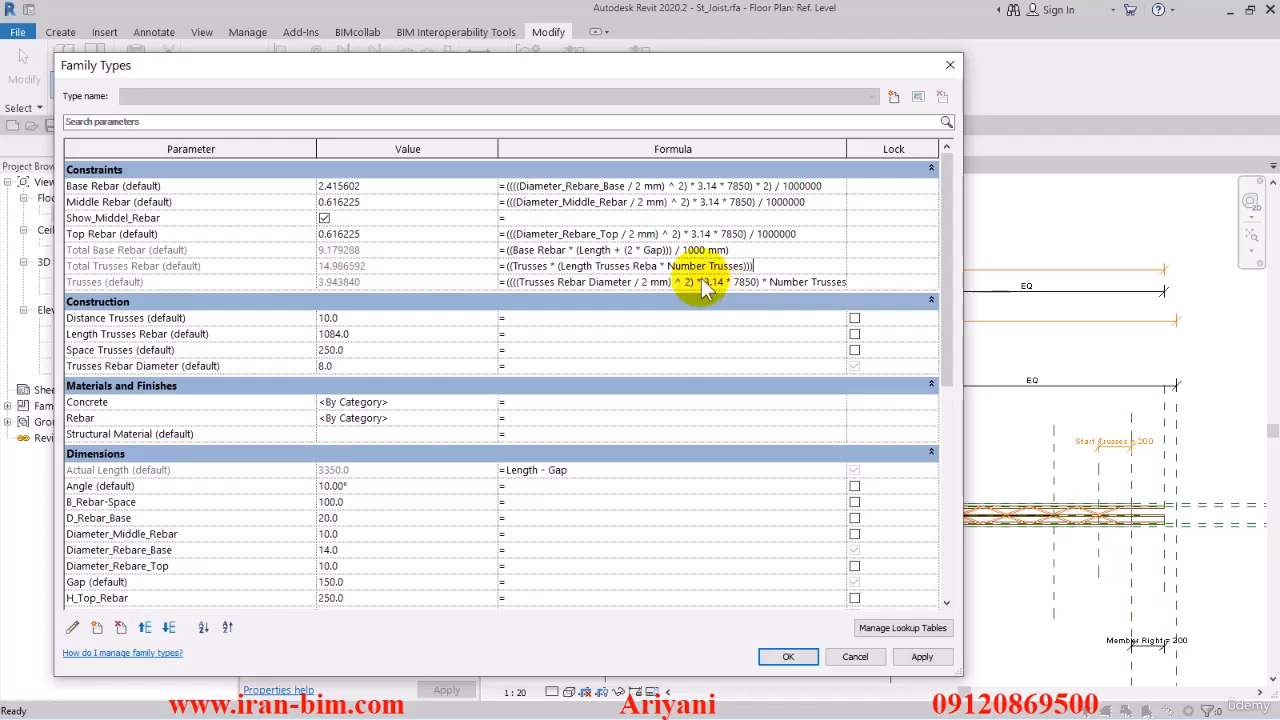
# - Correct the length parameter name to Length Trusses Rebar in the Total Trusses Rebar formula and try to commit the formula
pyautogui.click(661, 266)
pyautogui.write('r')
pyautogui.click(664, 283)
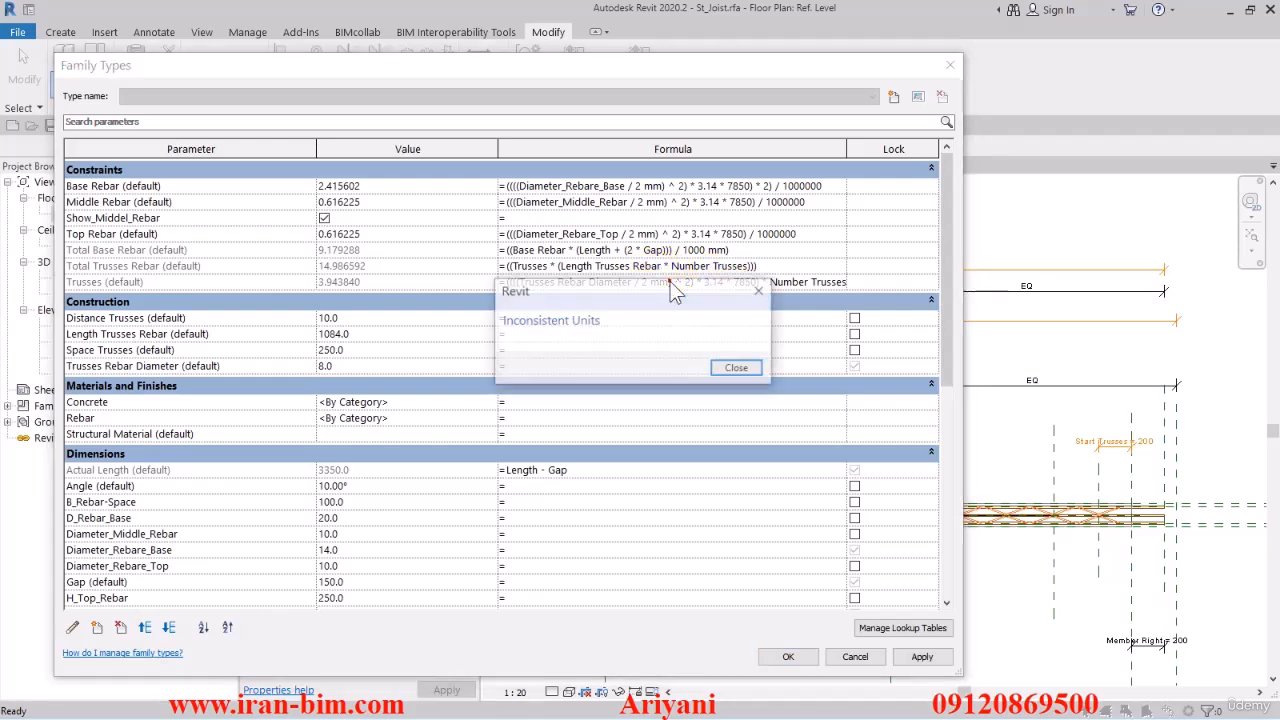
pyautogui.click(738, 366)
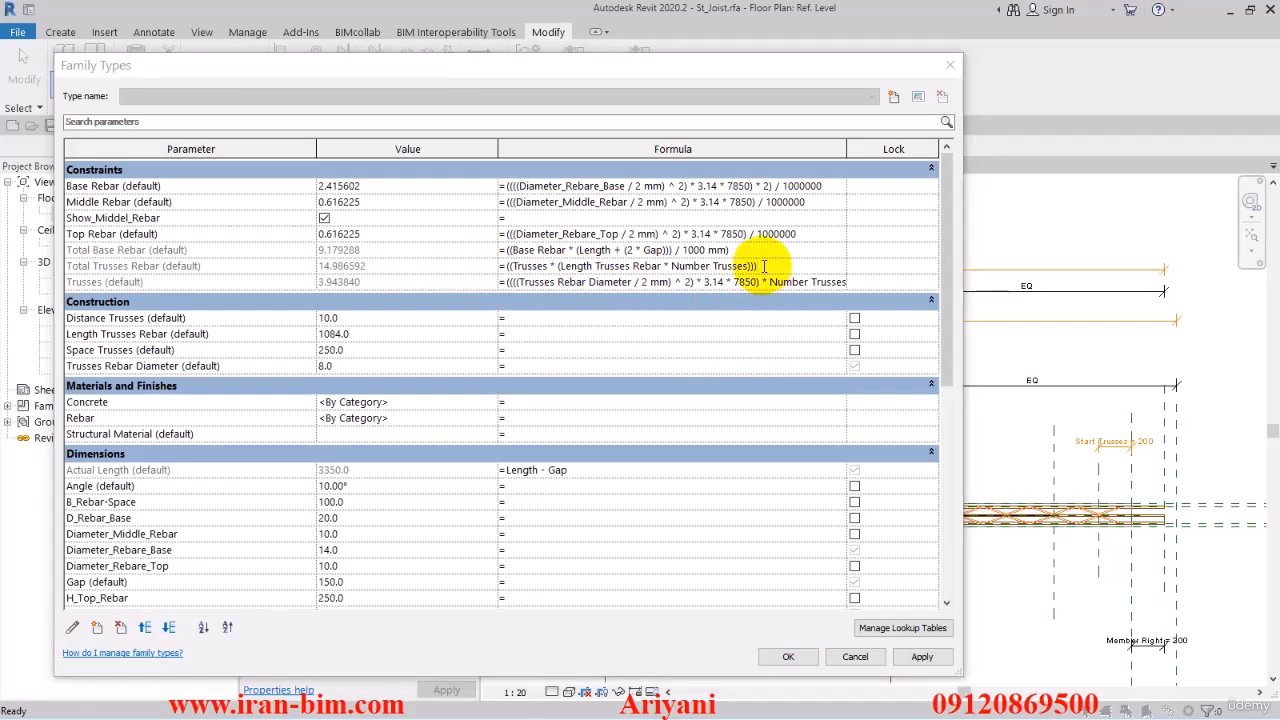
# - Complete the formula as ((Trusses * (Length Trusses Rebar * Number Trusses)) / 1000 mm) and apply the family type changes
pyautogui.click(763, 266)
pyautogui.press('BackSpace')
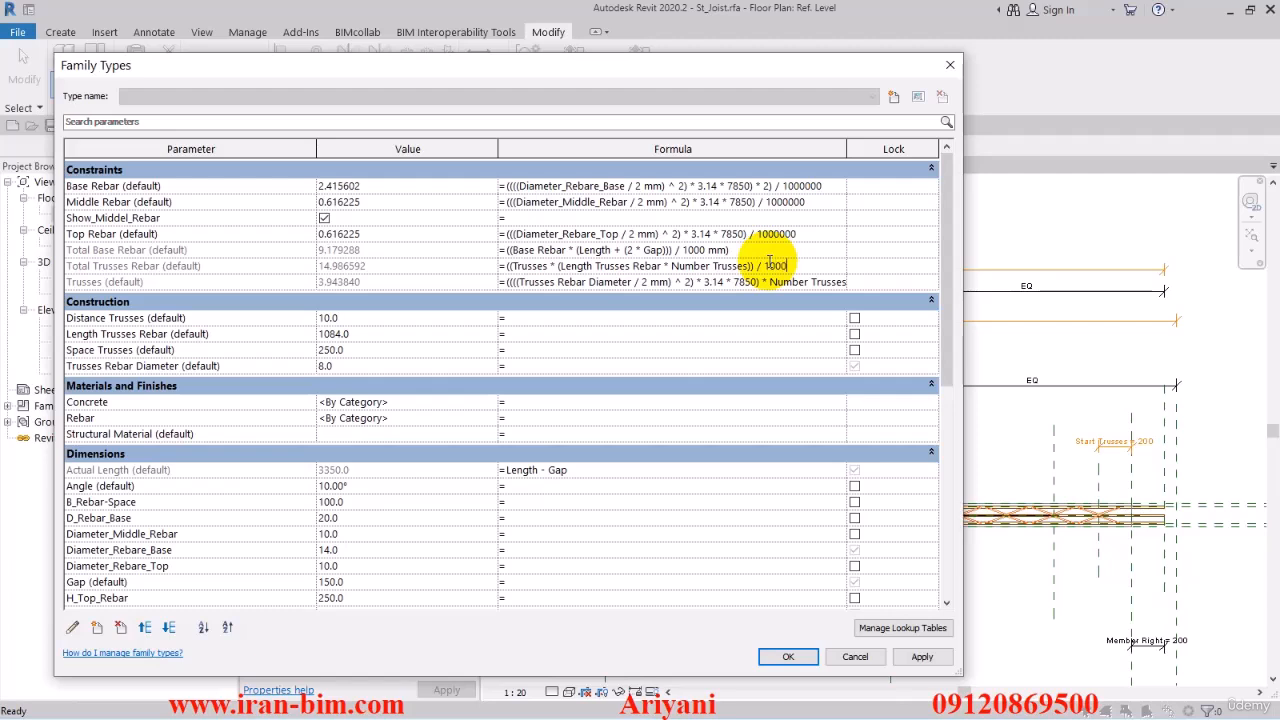
pyautogui.write('mm)')
pyautogui.click(795, 285)
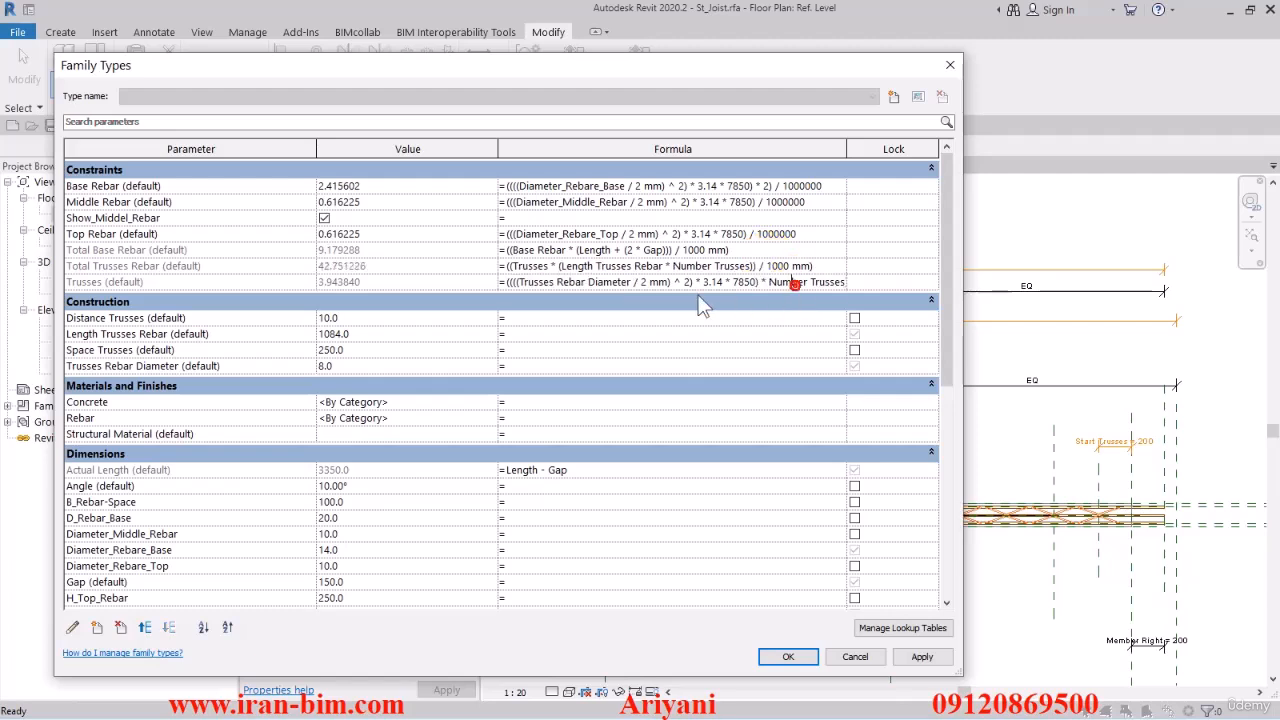
pyautogui.click(338, 264)
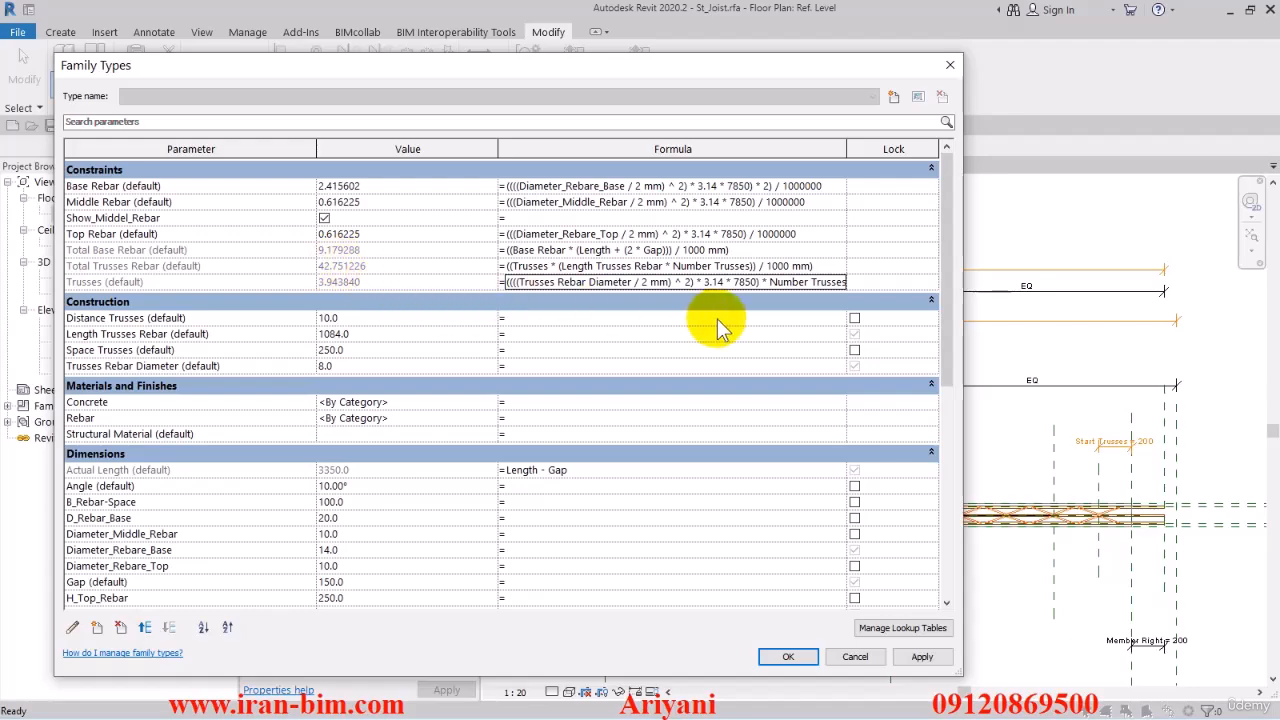
pyautogui.click(920, 657)
pyautogui.click(788, 657)
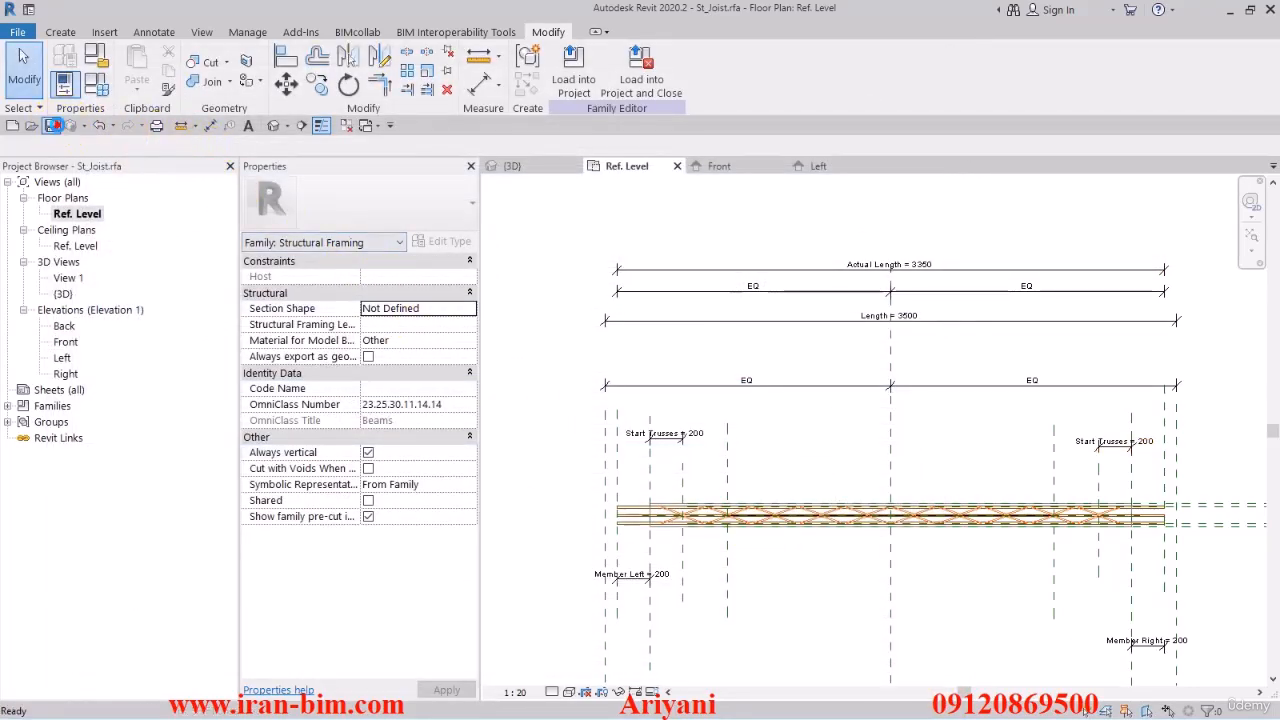
# - Reopen the family types, start a new parameter, enter the name "Total Middle Rebar" and copy that name
pyautogui.click(97, 88)
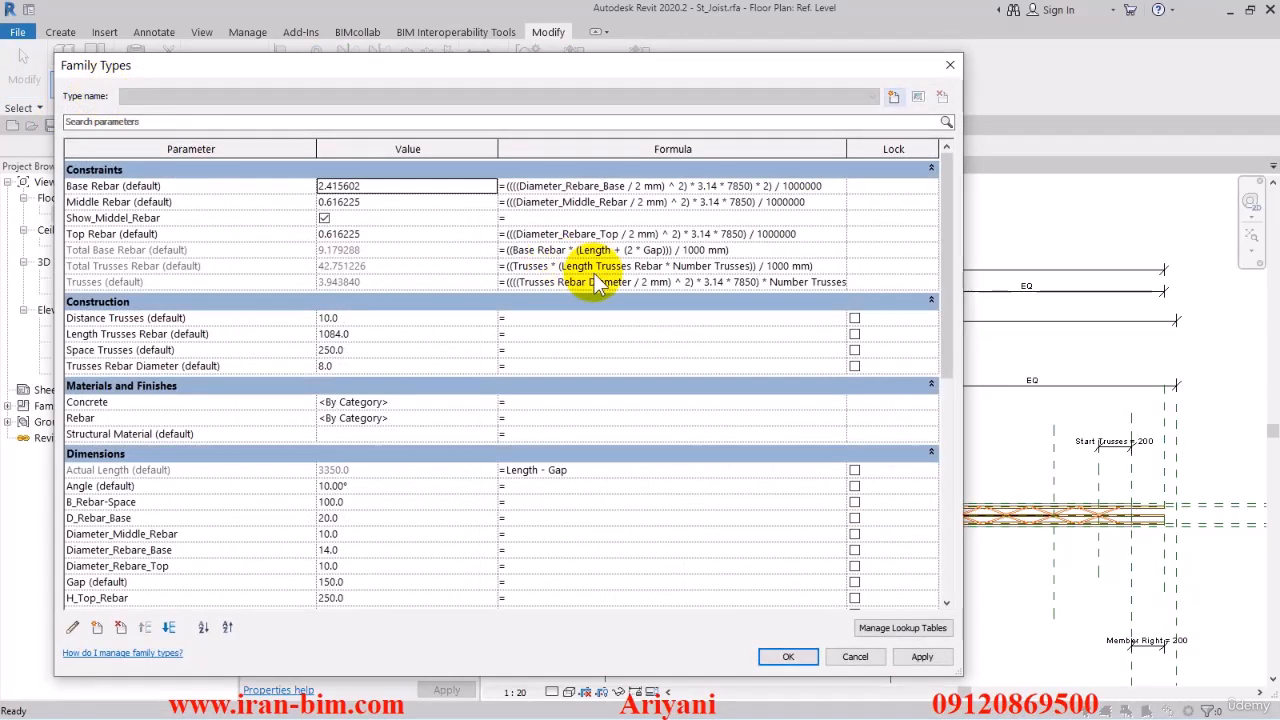
pyautogui.click(97, 627)
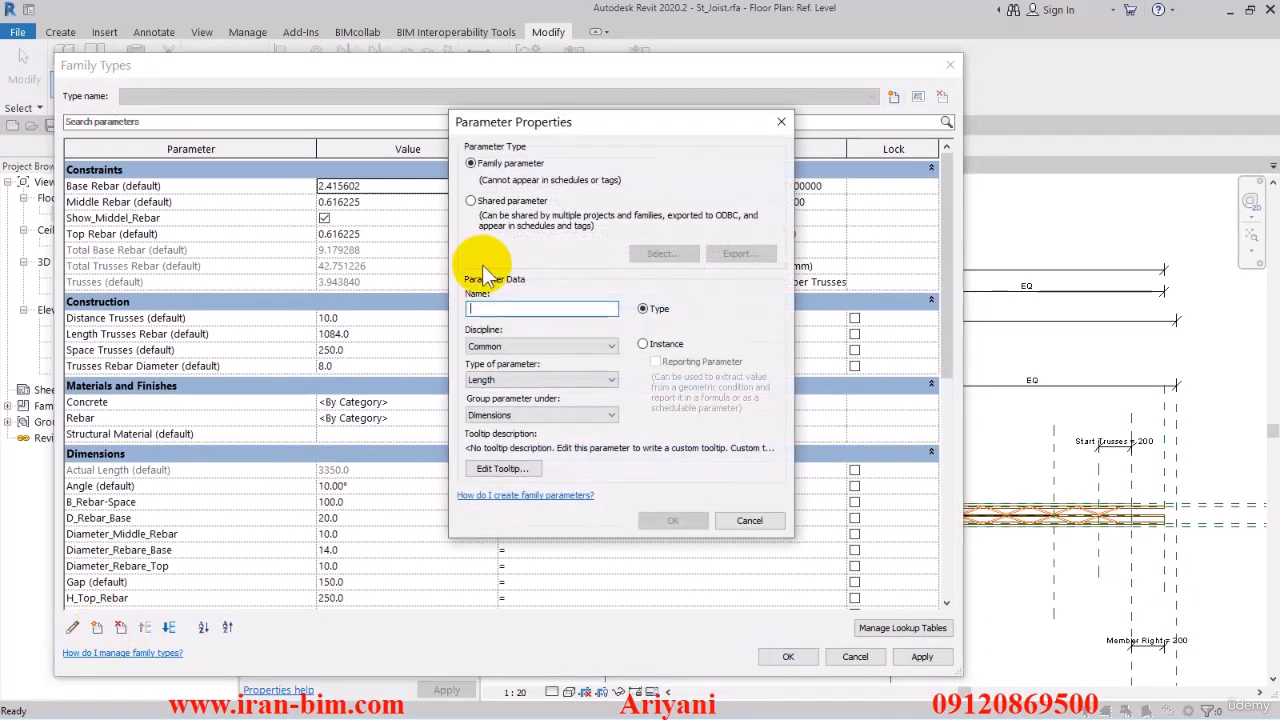
pyautogui.write('Tot')
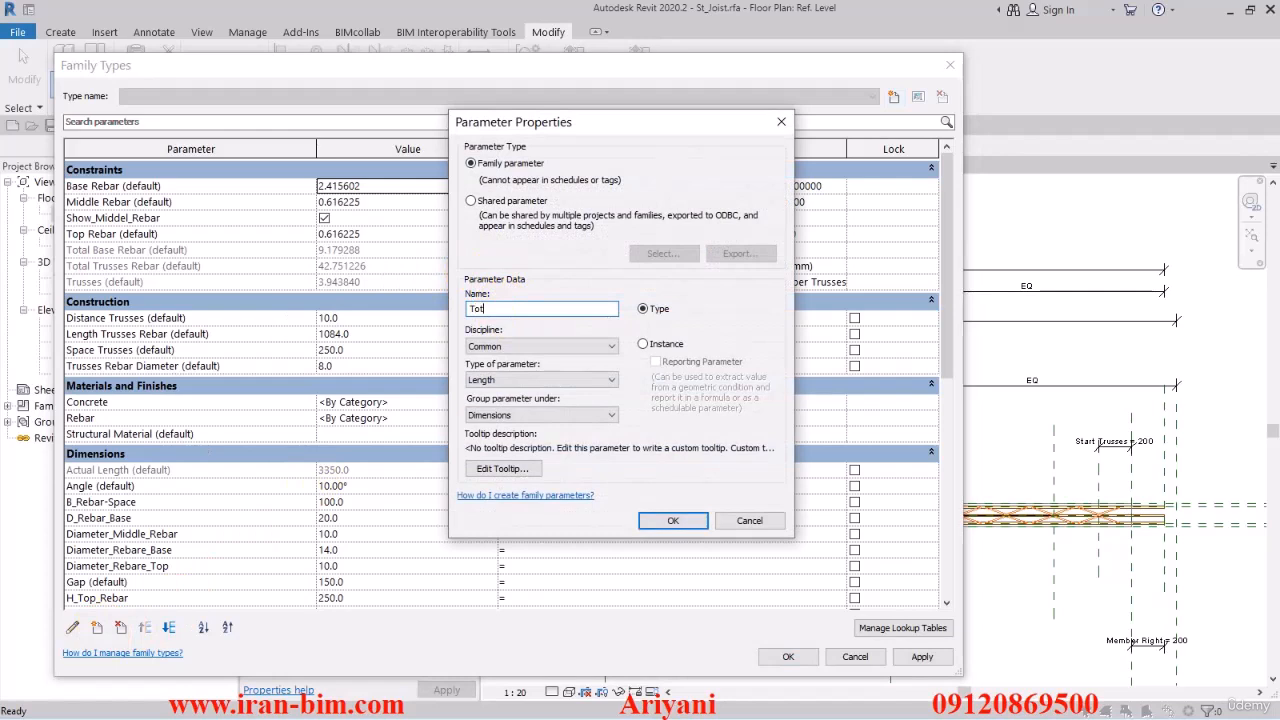
pyautogui.write('al Mi')
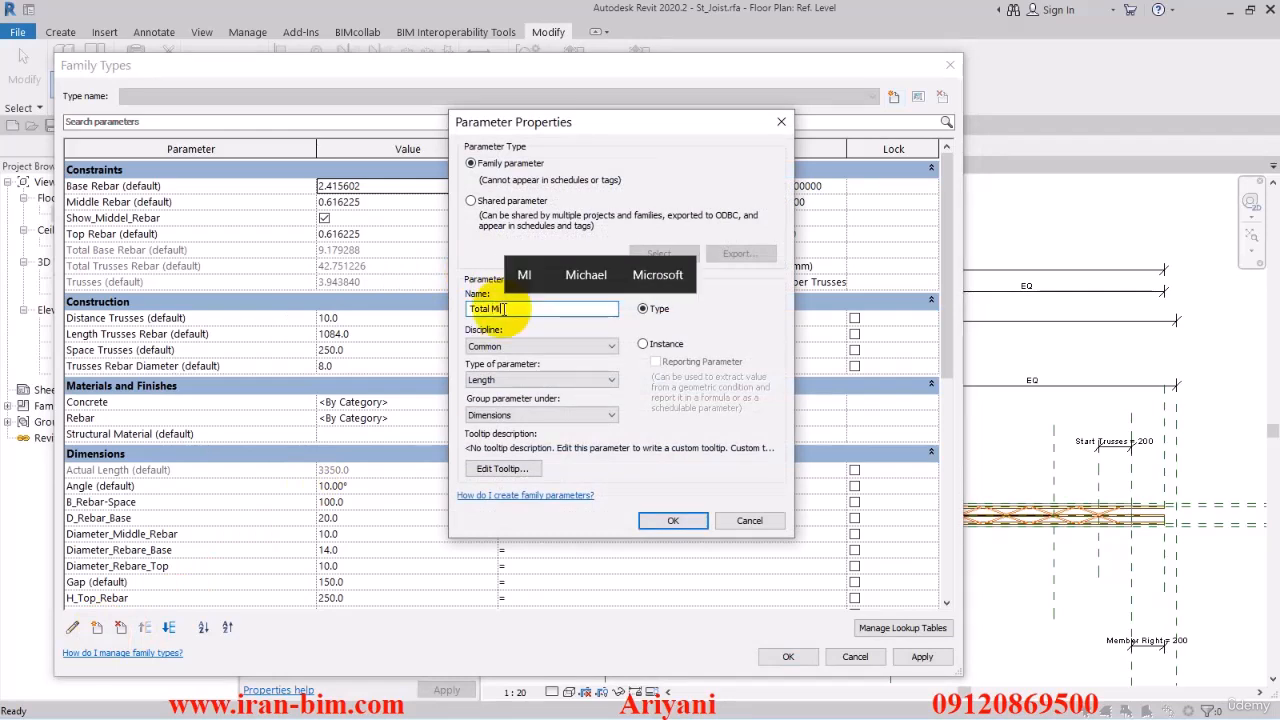
pyautogui.write('d')
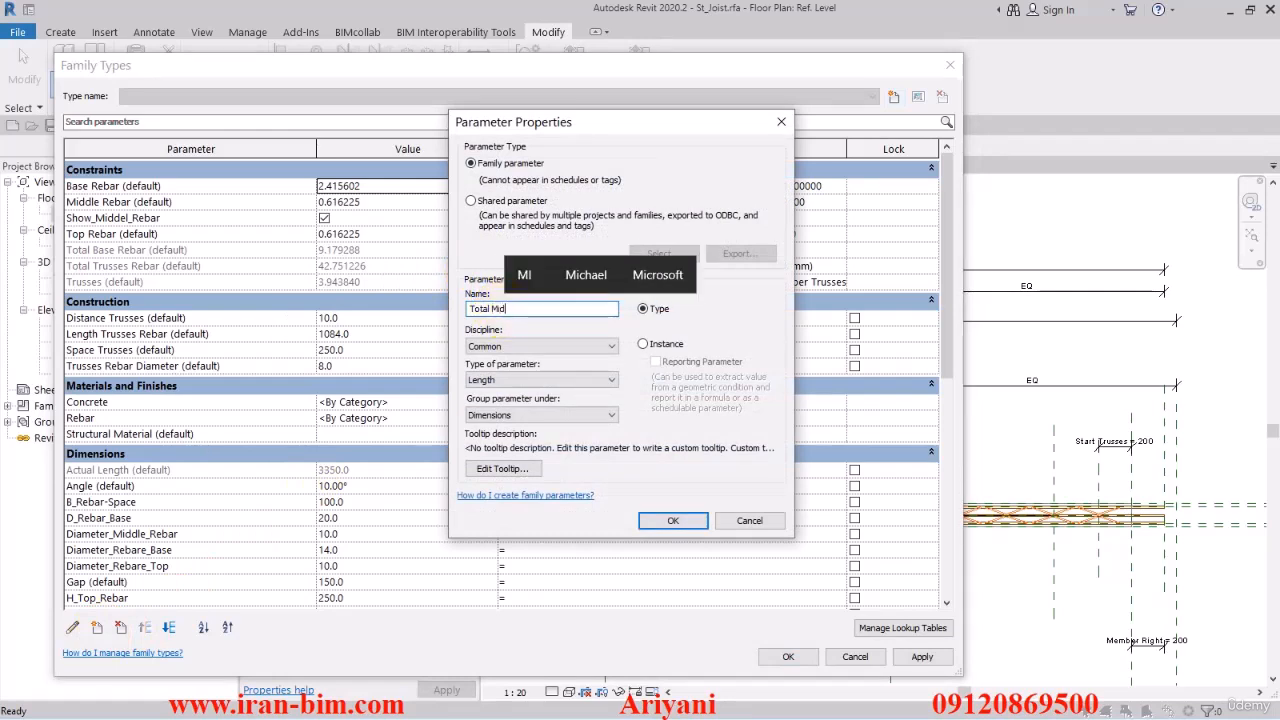
pyautogui.write('dle R')
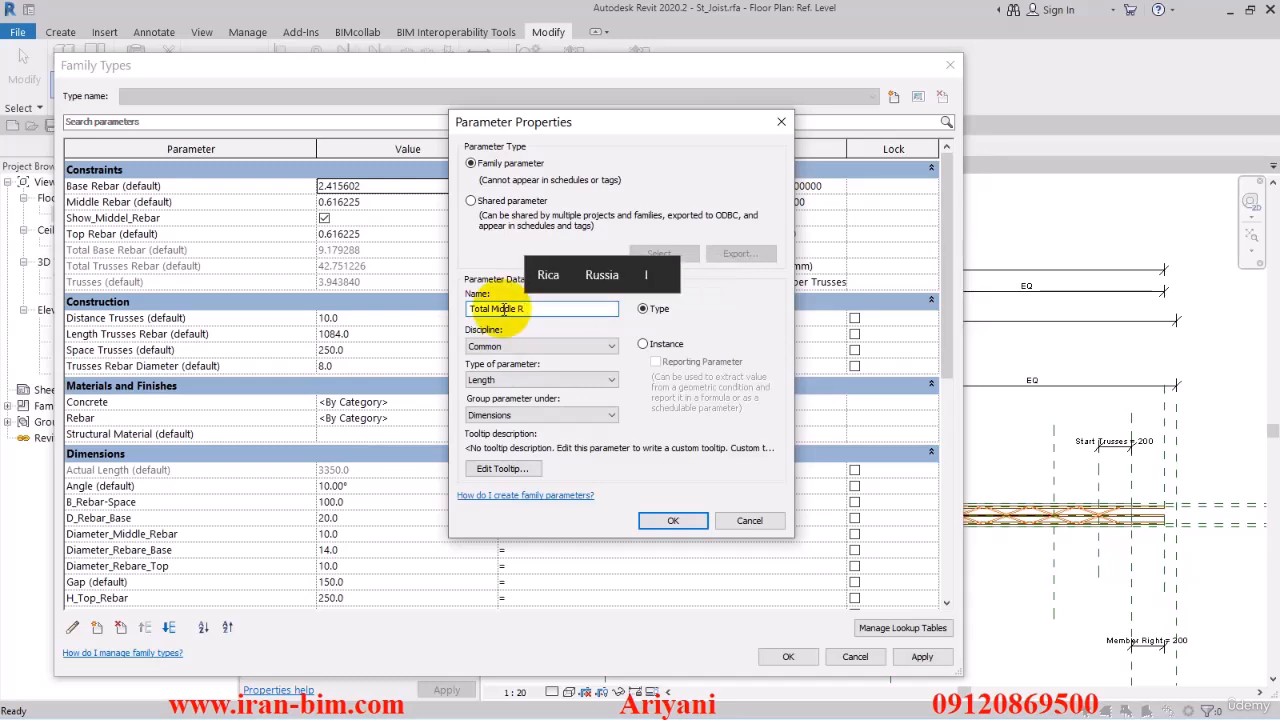
pyautogui.write('ebar')
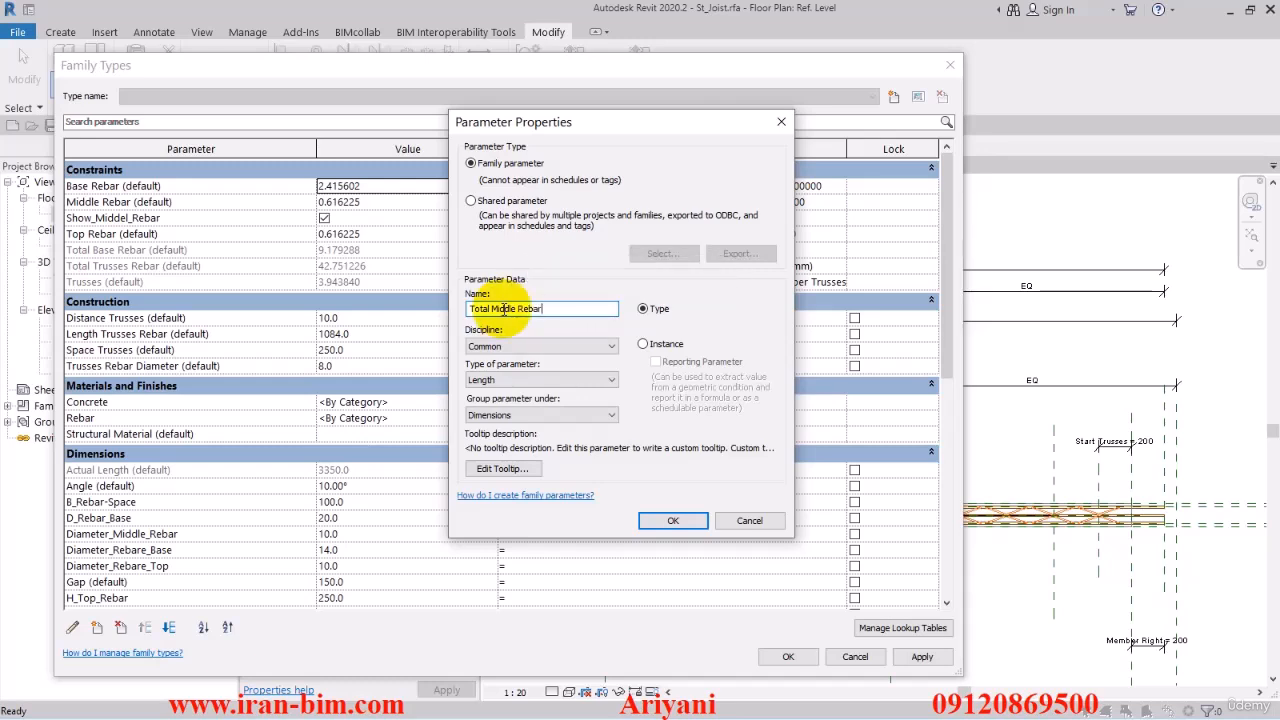
pyautogui.moveTo(563, 311); pyautogui.dragTo(469, 312)
pyautogui.hotkey('ctrl', 'c')
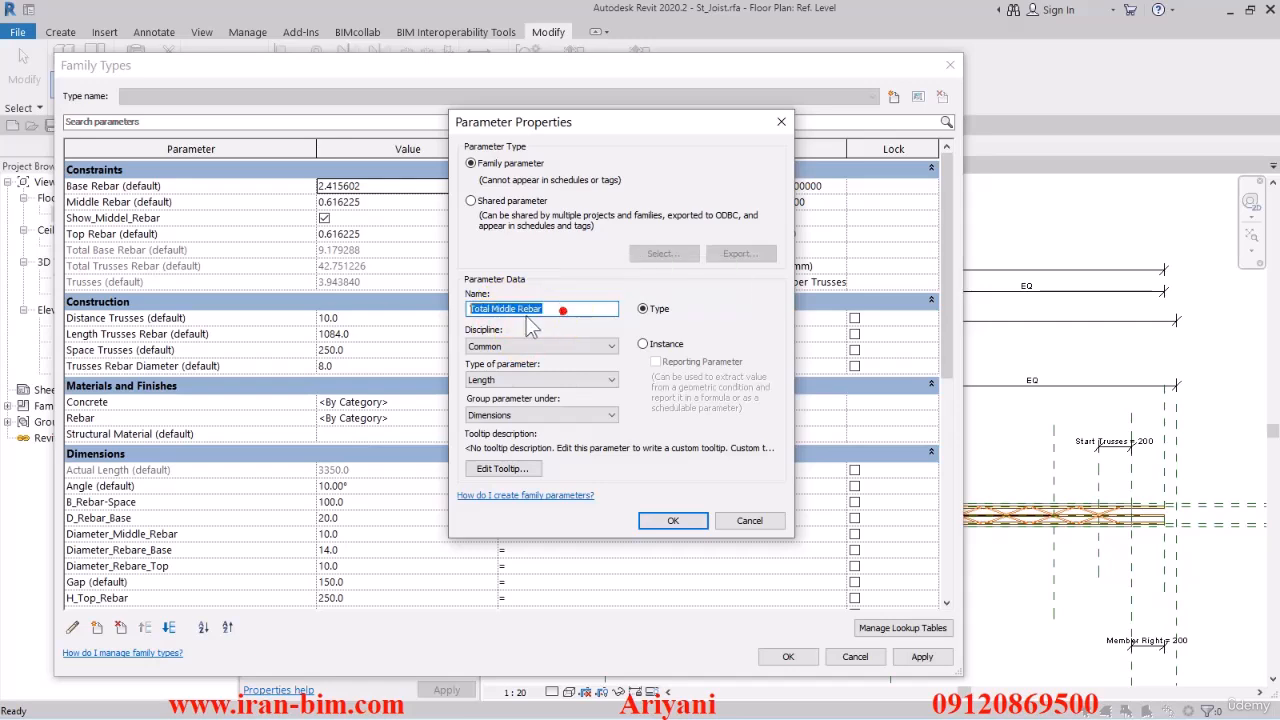
# - Create the shared parameter Total Middle Rebar in the Joist Rebar group with the parameter type Number
pyautogui.click(470, 200)
pyautogui.click(662, 253)
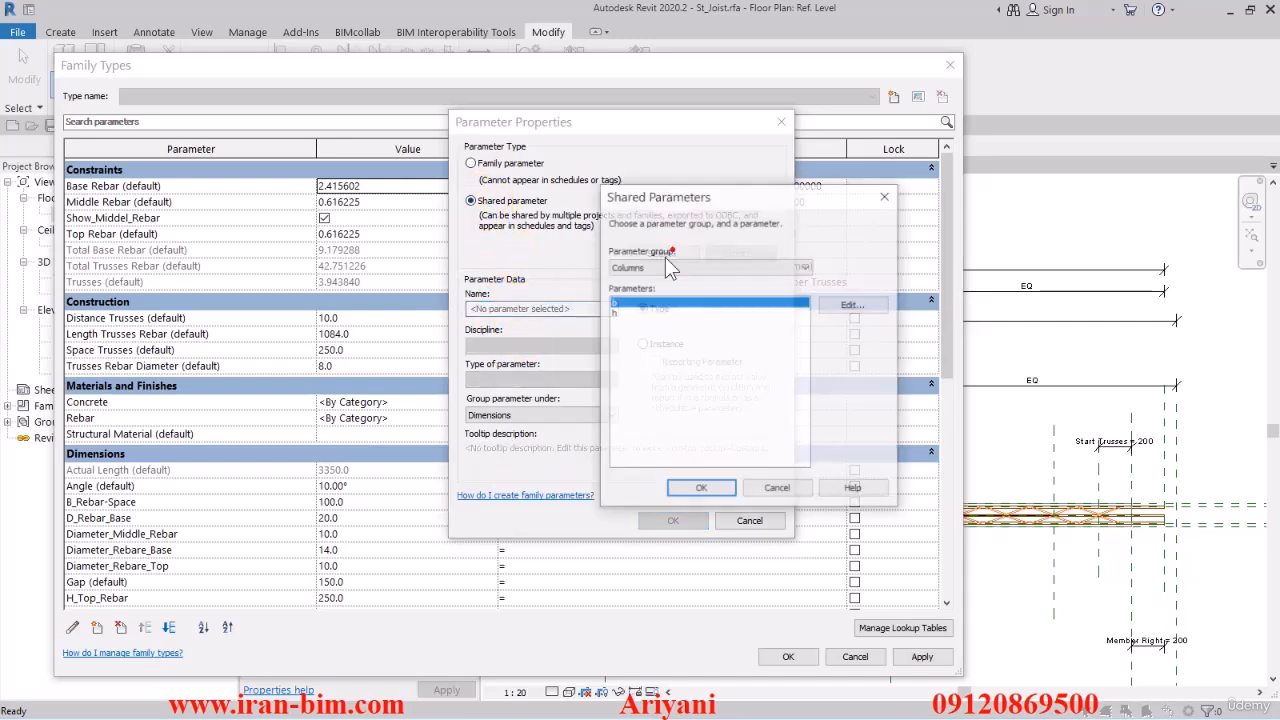
pyautogui.click(845, 306)
pyautogui.click(670, 268)
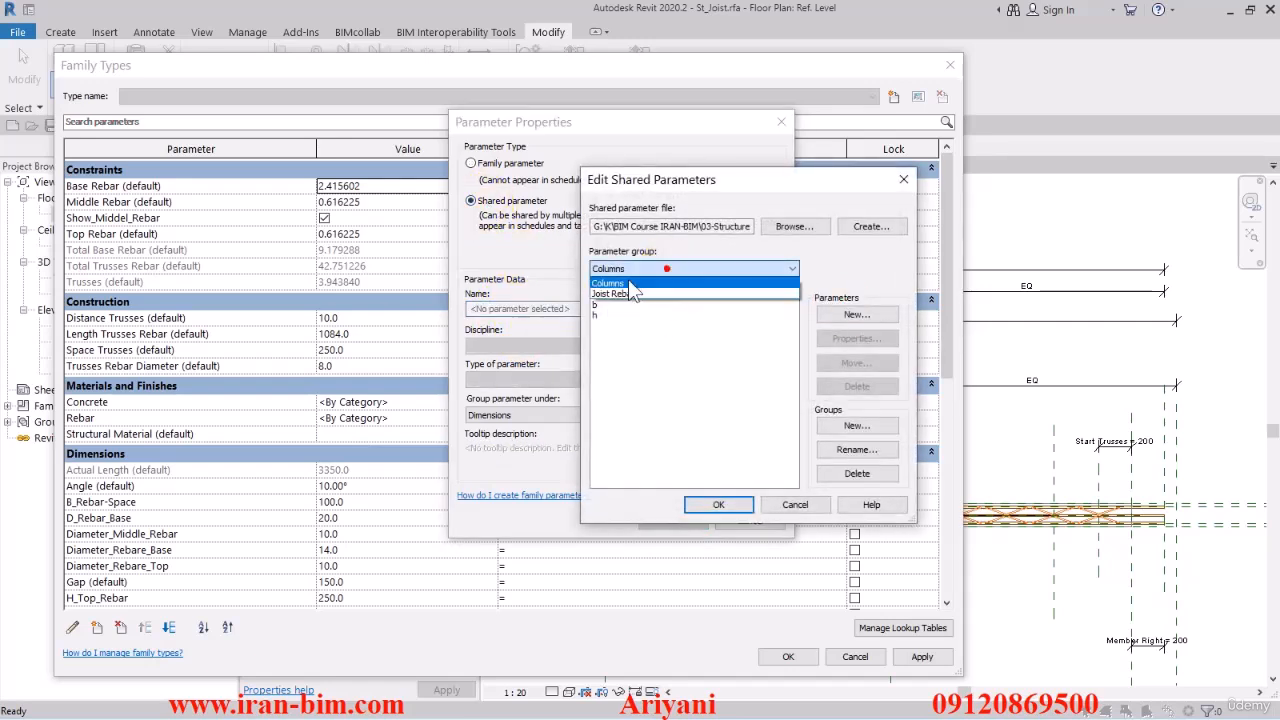
pyautogui.click(708, 306)
pyautogui.click(853, 313)
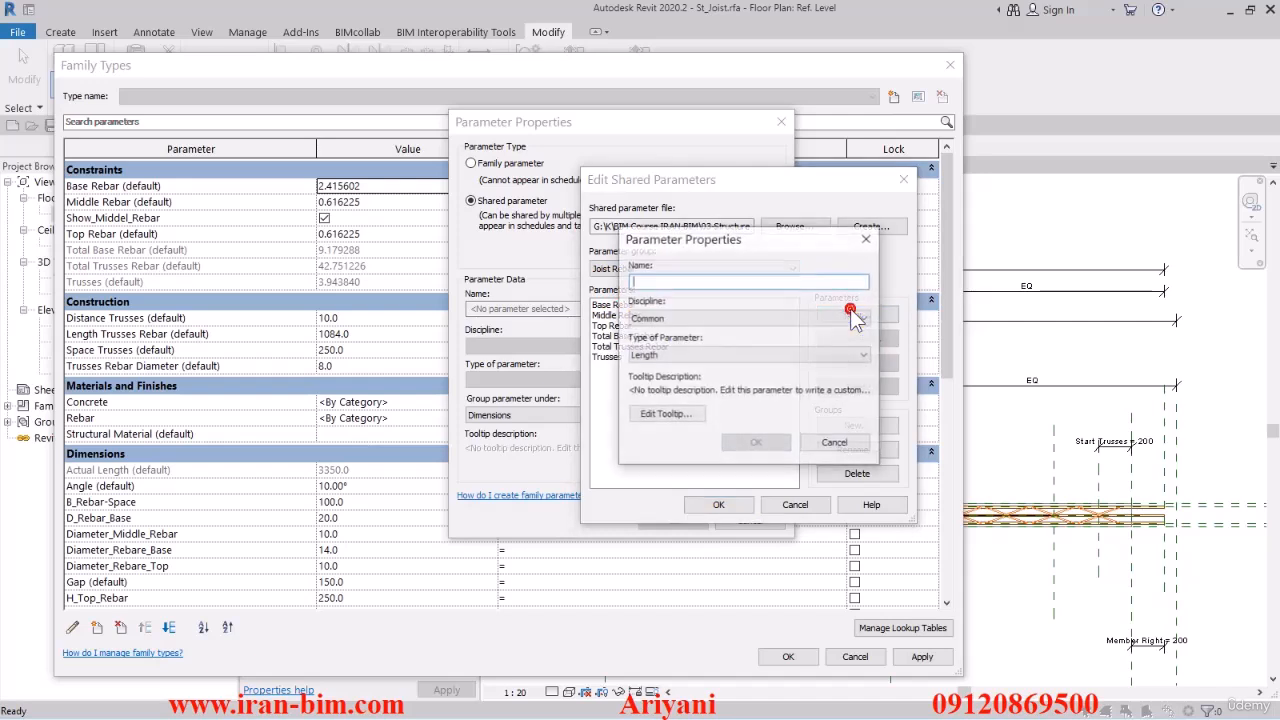
pyautogui.hotkey('ctrl', 'v')
pyautogui.click(690, 355)
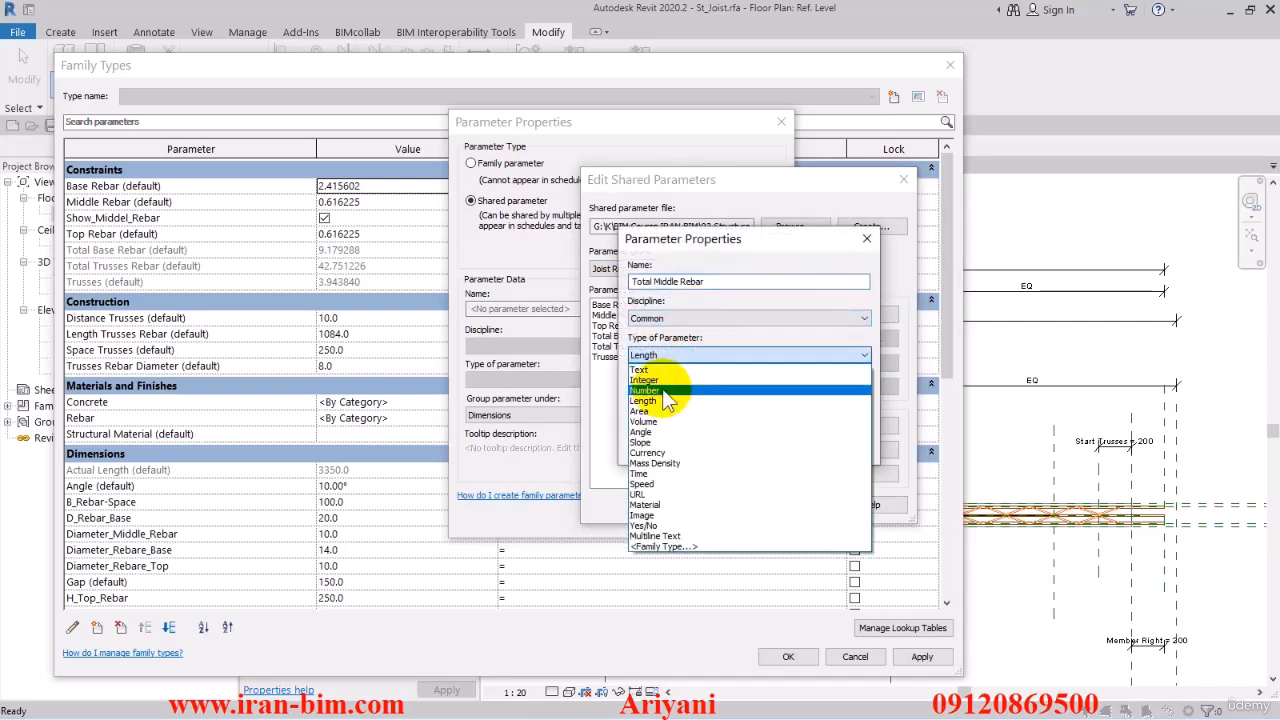
pyautogui.click(660, 390)
pyautogui.click(737, 363)
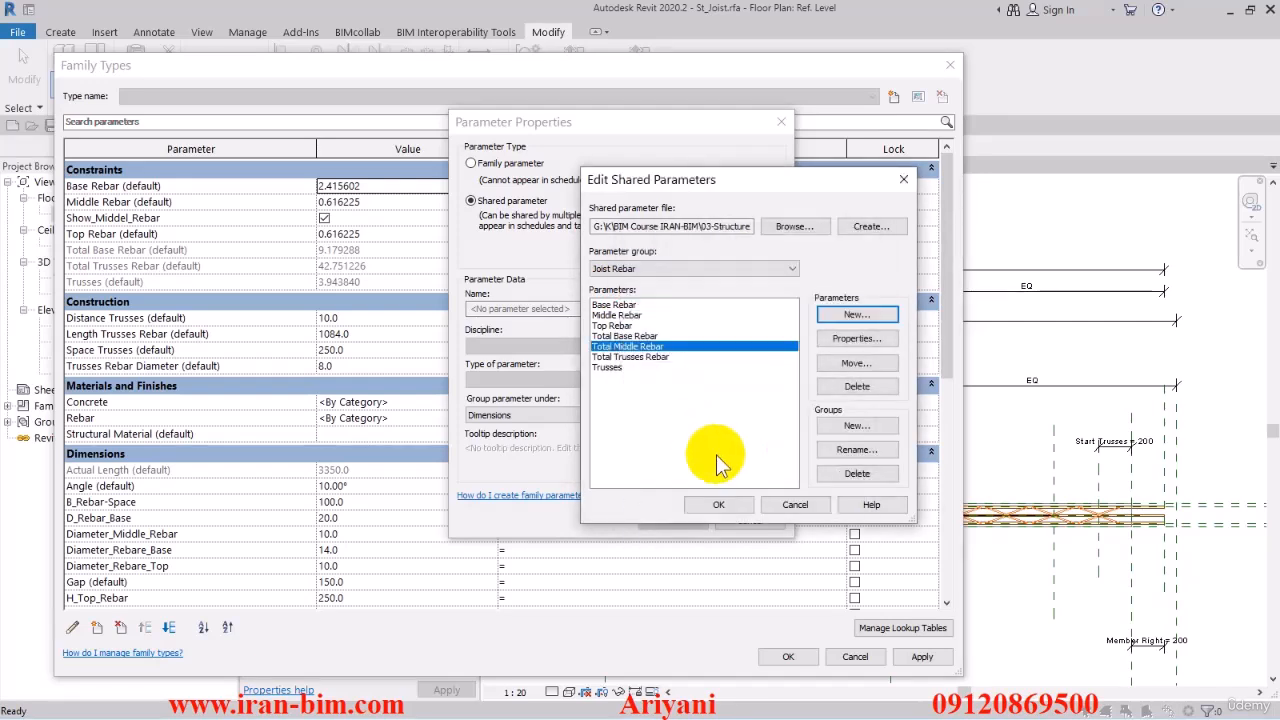
pyautogui.click(746, 509)
# - Add Total Middle Rebar from the Joist Rebar group as an instance parameter grouped under Constraints
pyautogui.click(648, 267)
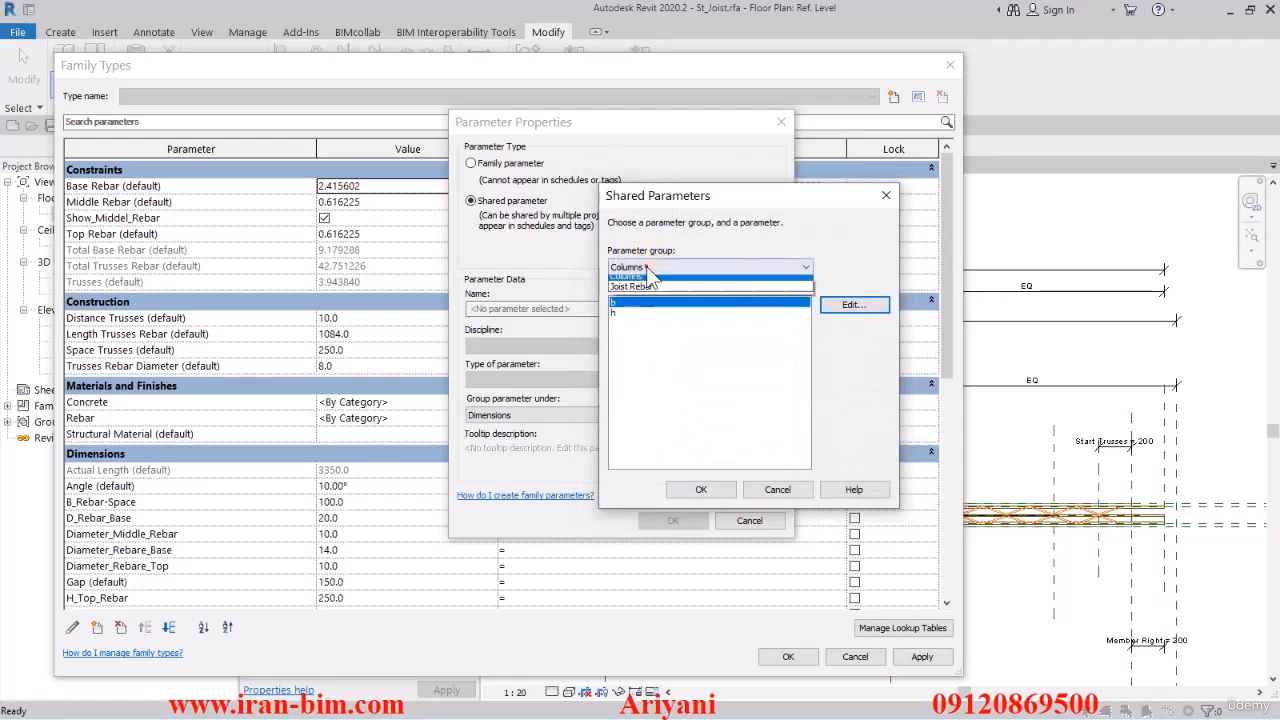
pyautogui.click(631, 293)
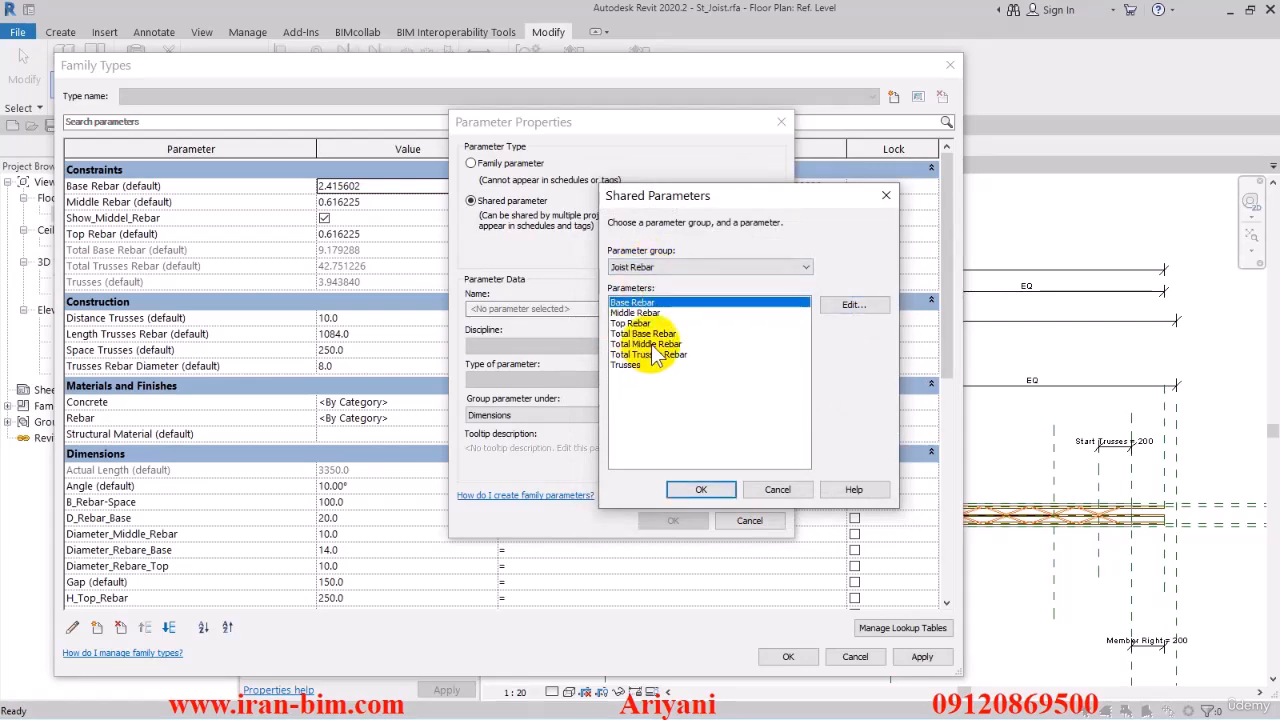
pyautogui.click(663, 345)
pyautogui.click(701, 489)
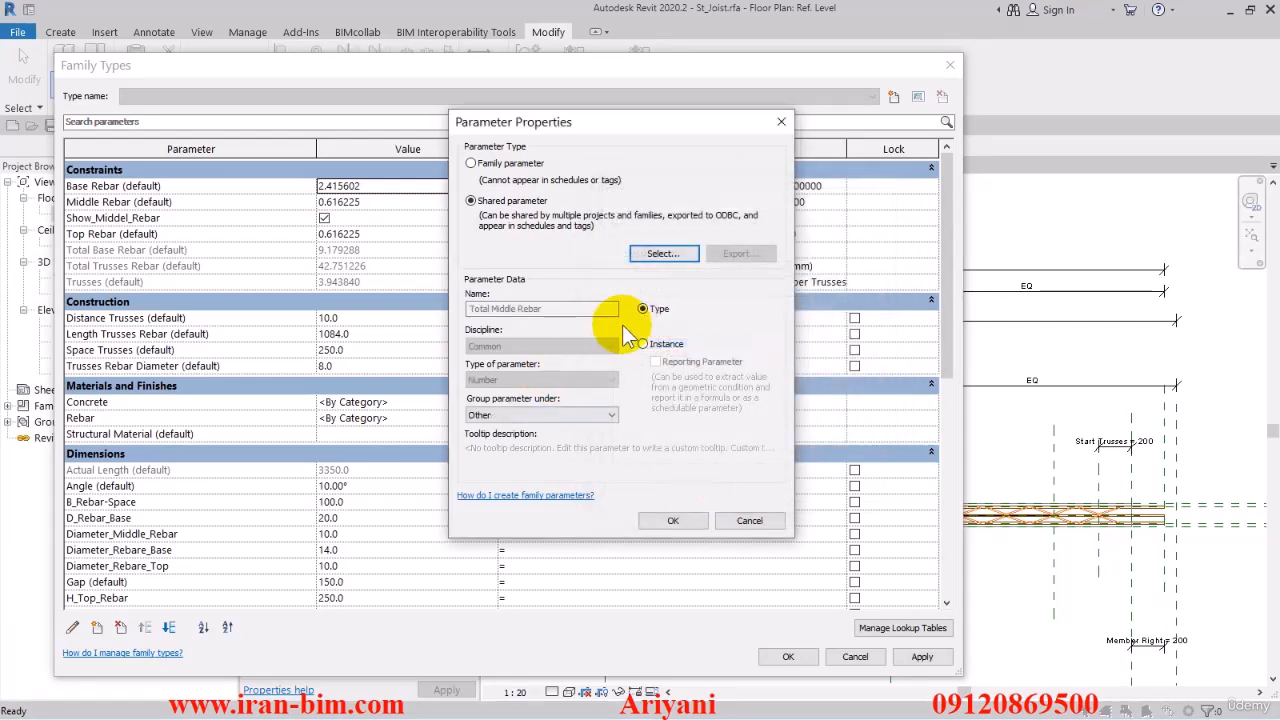
pyautogui.click(644, 346)
pyautogui.click(541, 415)
pyautogui.click(541, 415)
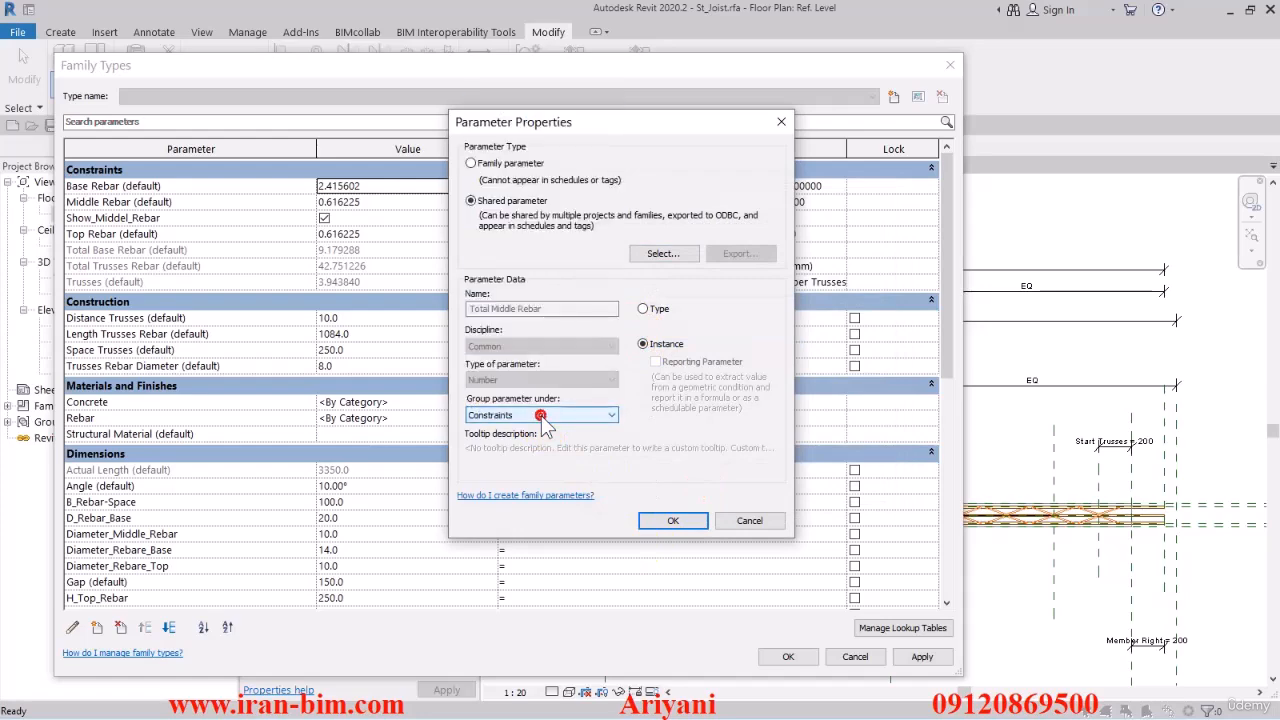
pyautogui.click(648, 522)
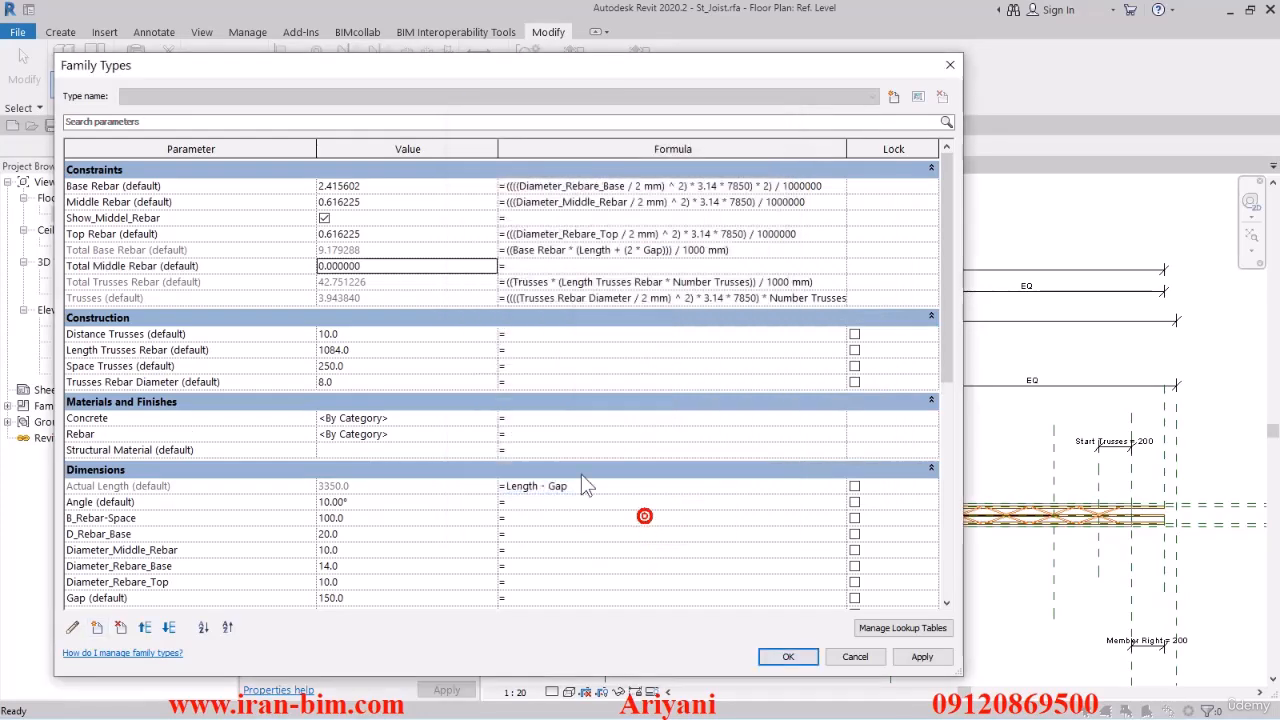
# - Copy the Total Base Rebar formula ((Base Rebar * (Length + (2 * Gap))) / 1000 mm) into the Total Middle Rebar formula
pyautogui.click(555, 268)
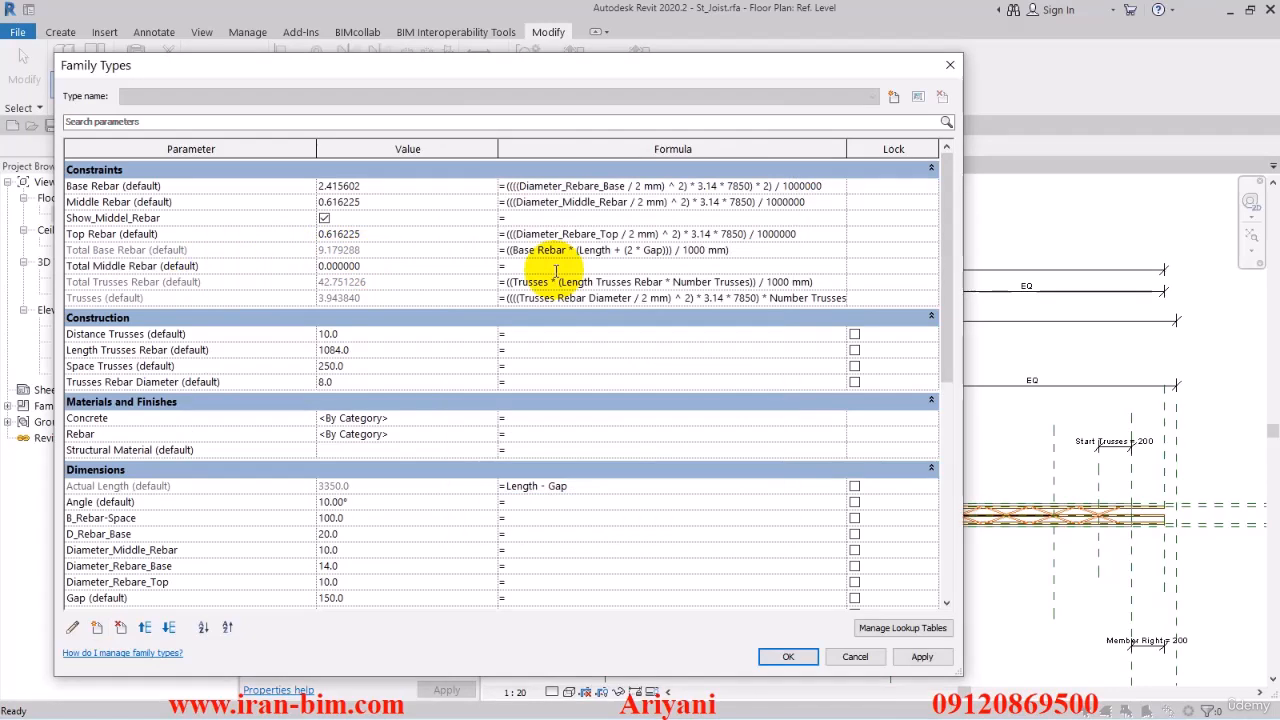
pyautogui.click(668, 251)
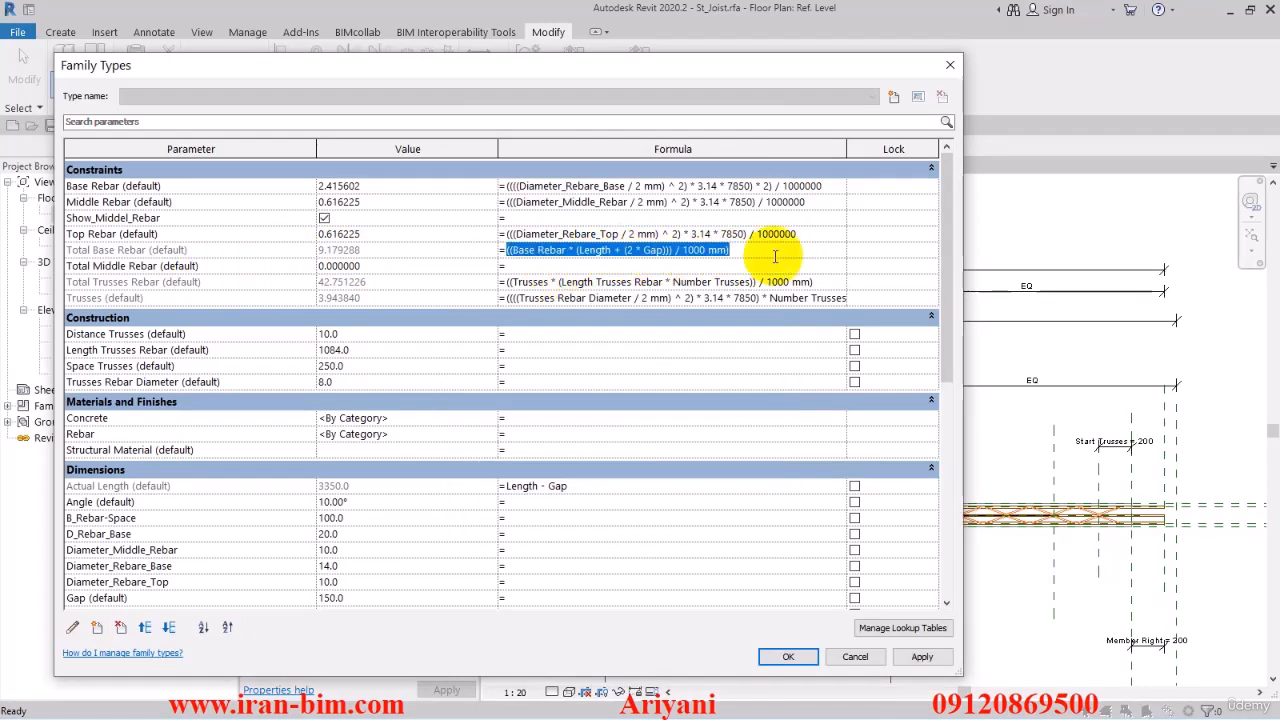
pyautogui.hotkey('ctrl', 'c')
pyautogui.click(517, 266)
pyautogui.hotkey('ctrl', 'v')
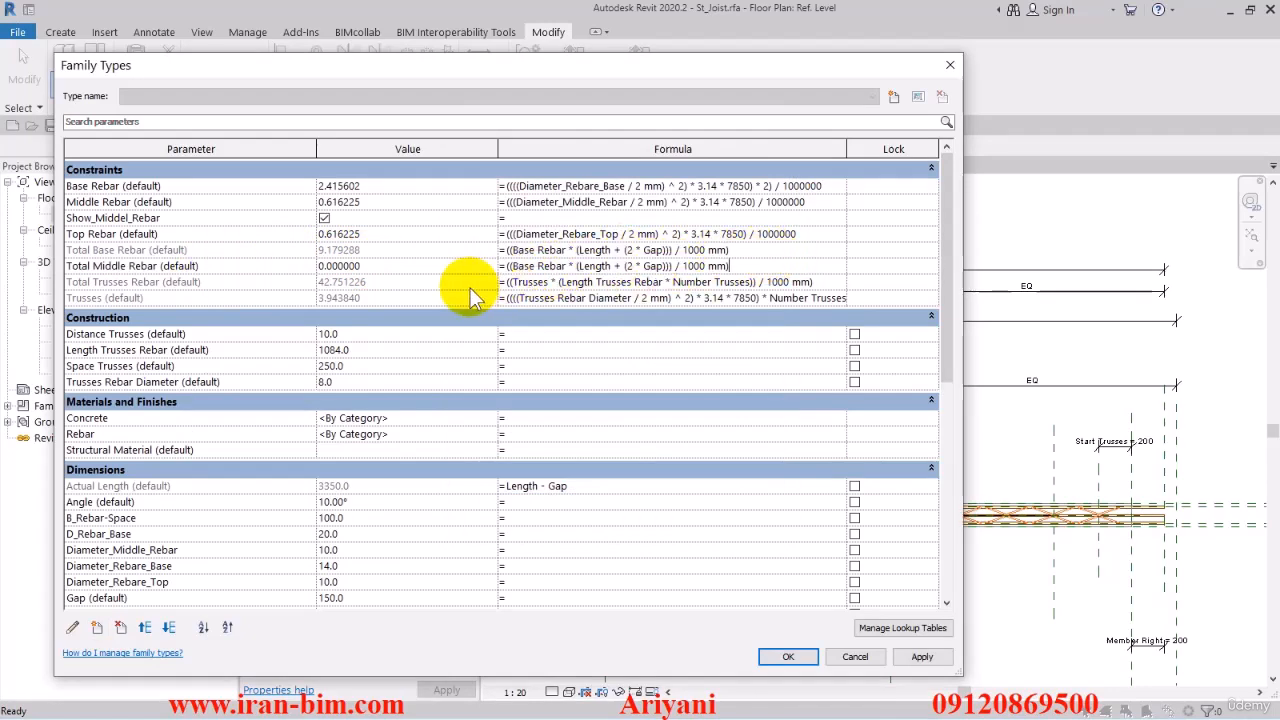
# - Replace Base Rebar with the copied parameter name Middle Rebar in the Total Middle Rebar formula and commit it
pyautogui.click(535, 266)
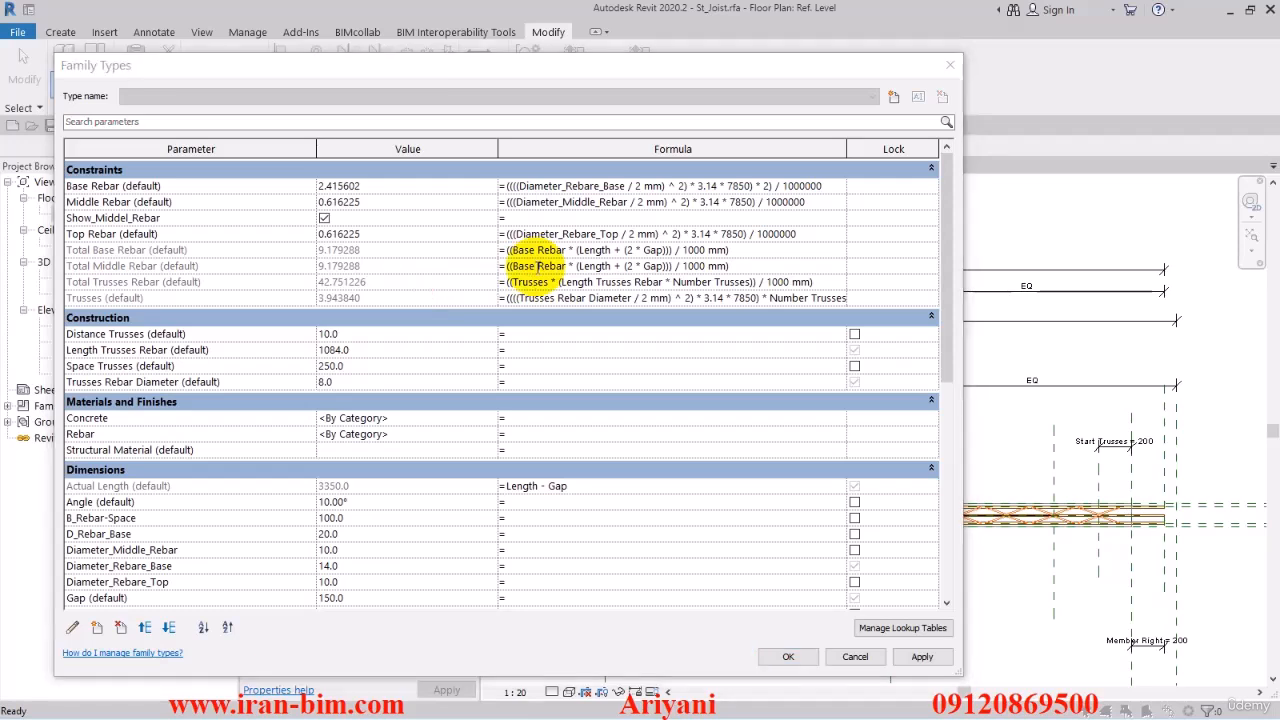
pyautogui.click(157, 204)
pyautogui.moveTo(131, 202); pyautogui.dragTo(64, 203)
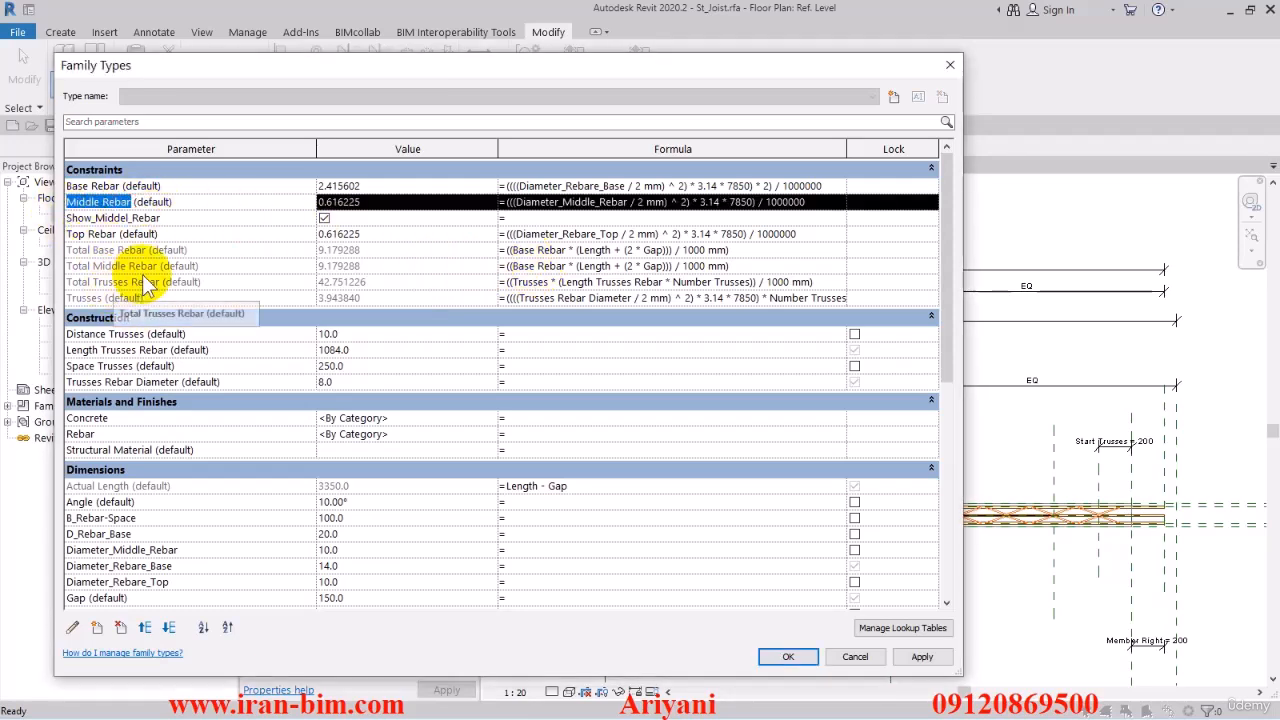
pyautogui.click(148, 266)
pyautogui.doubleClick(551, 266)
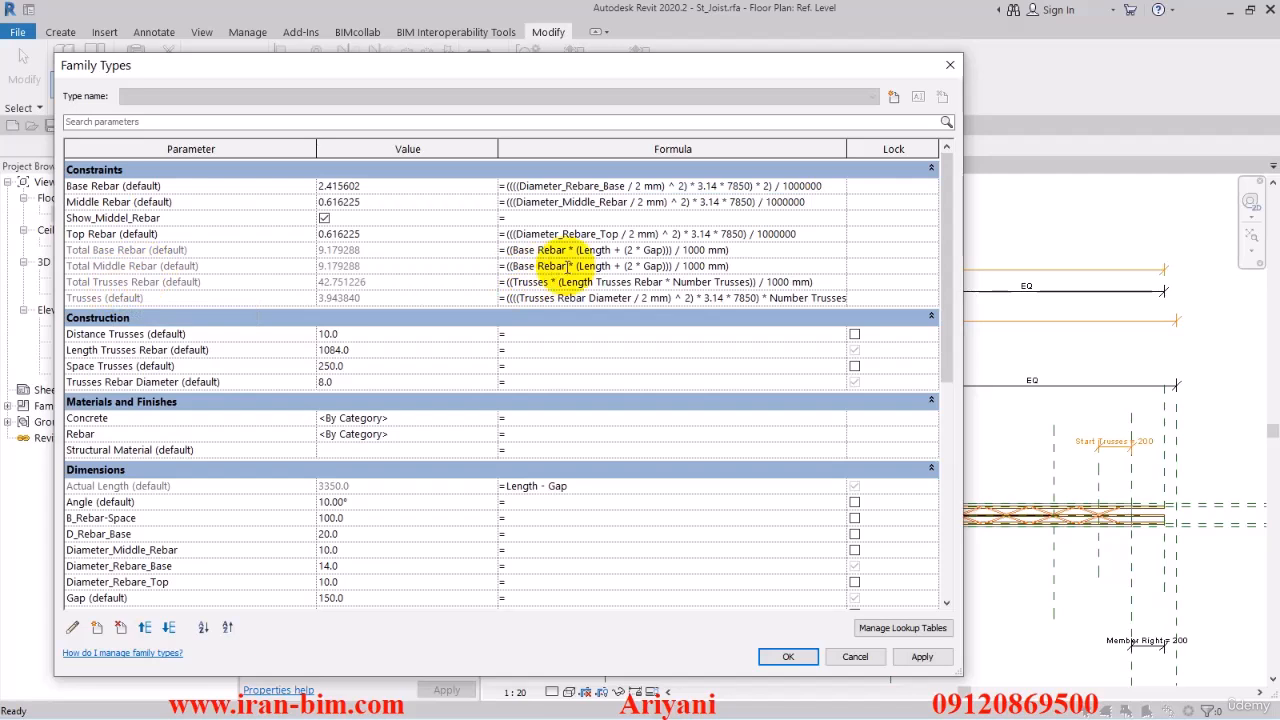
pyautogui.moveTo(551, 266); pyautogui.dragTo(516, 266)
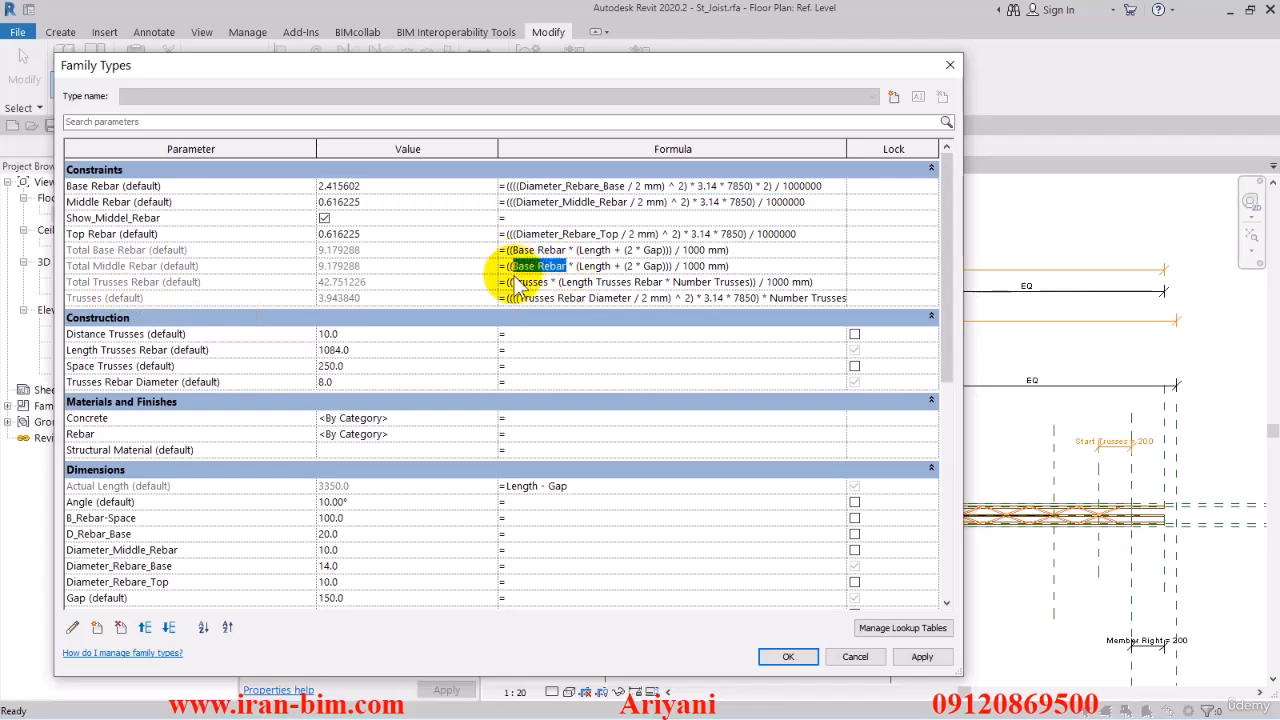
pyautogui.hotkey('ctrl', 'v')
pyautogui.click(603, 287)
pyautogui.click(634, 277)
pyautogui.click(635, 277)
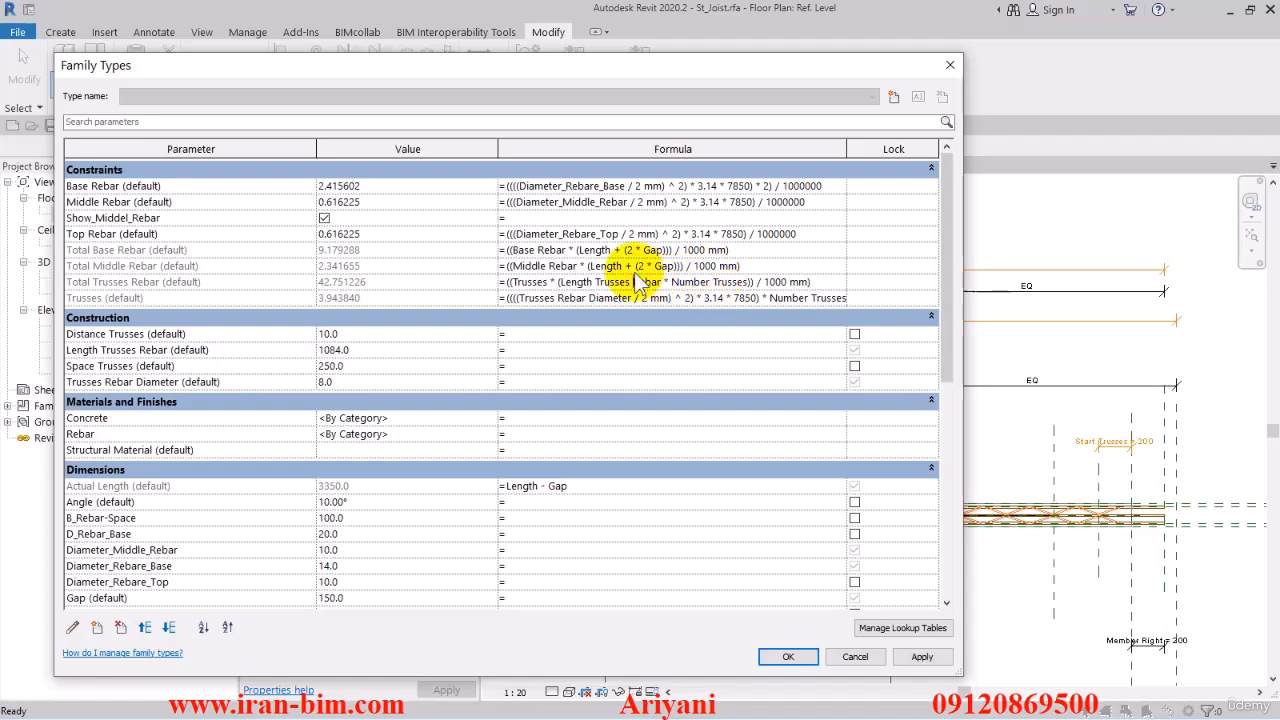
# - Apply the family type changes, close the family types and save the St_Joist family
pyautogui.click(911, 657)
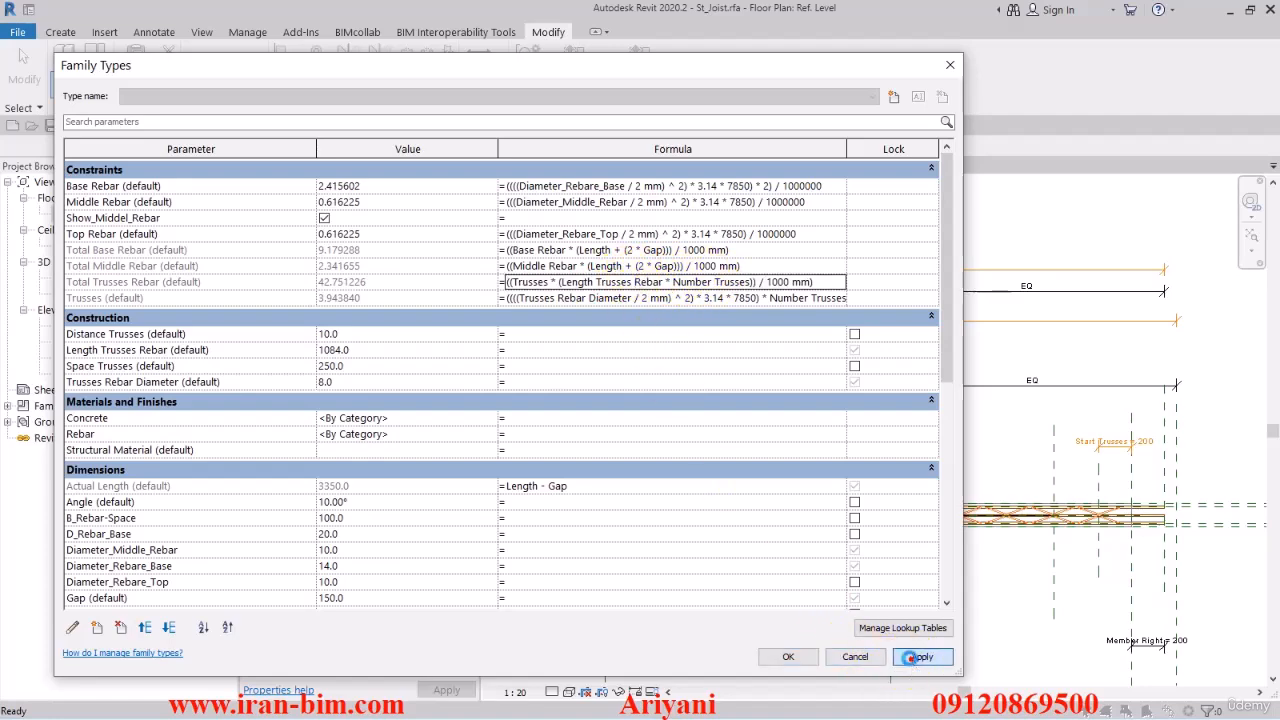
pyautogui.click(778, 659)
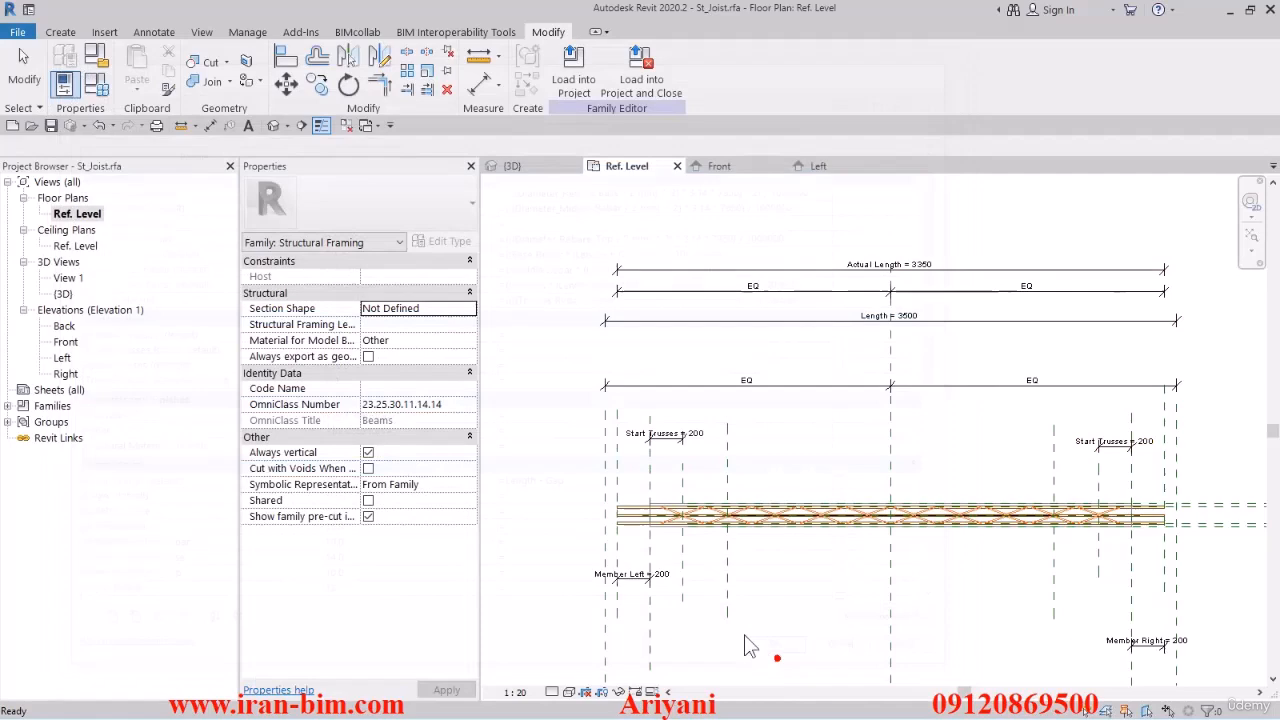
pyautogui.click(52, 126)
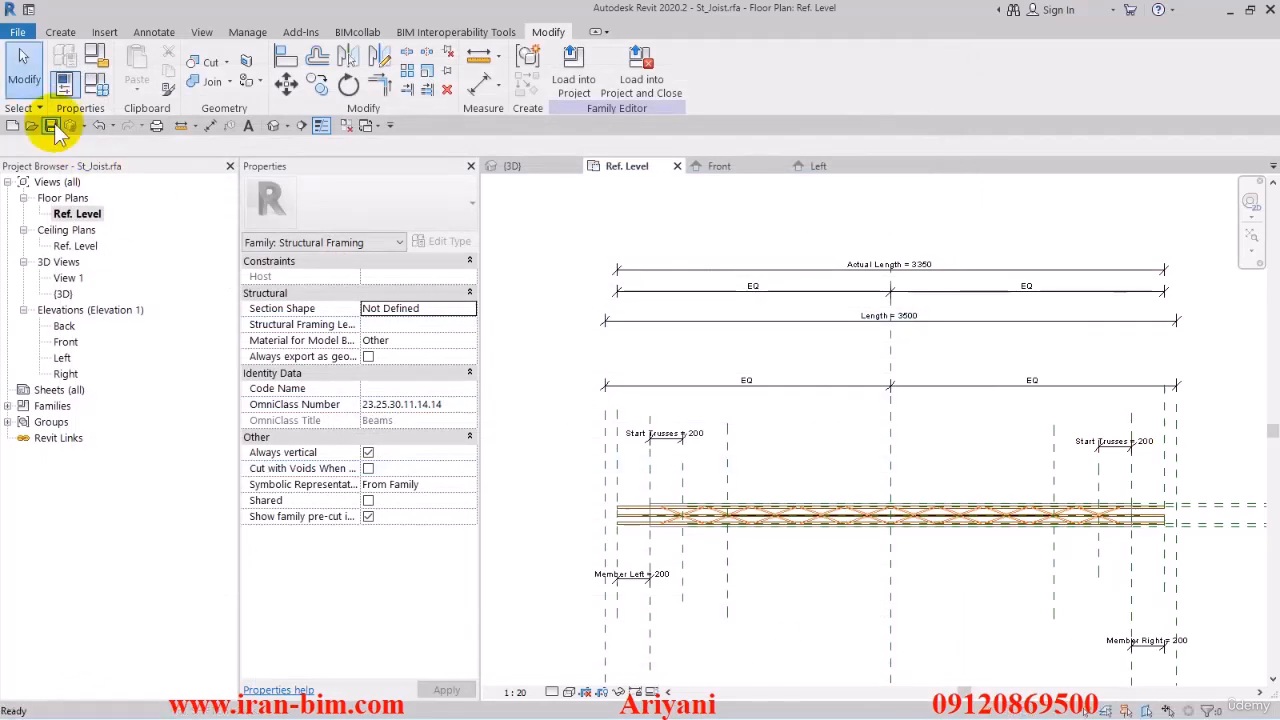
# - Reopen the family types and start a new shared parameter definition in the Joist Rebar group
pyautogui.click(96, 84)
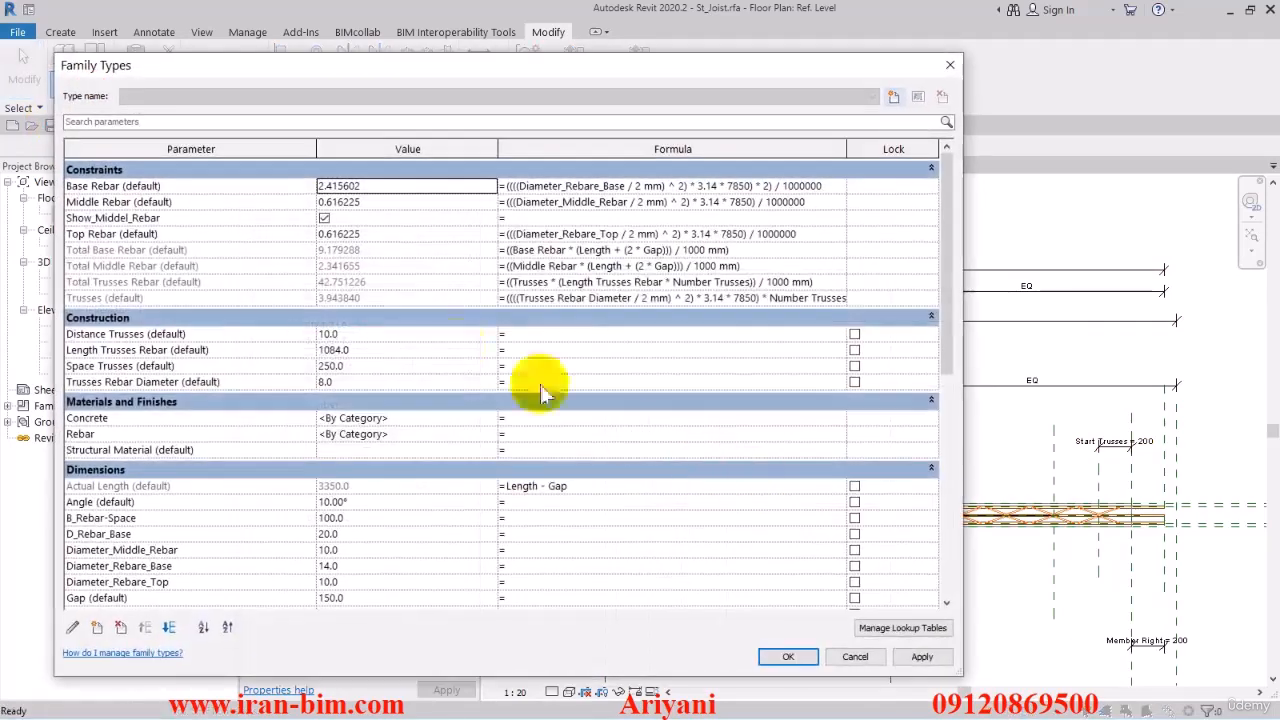
pyautogui.click(97, 627)
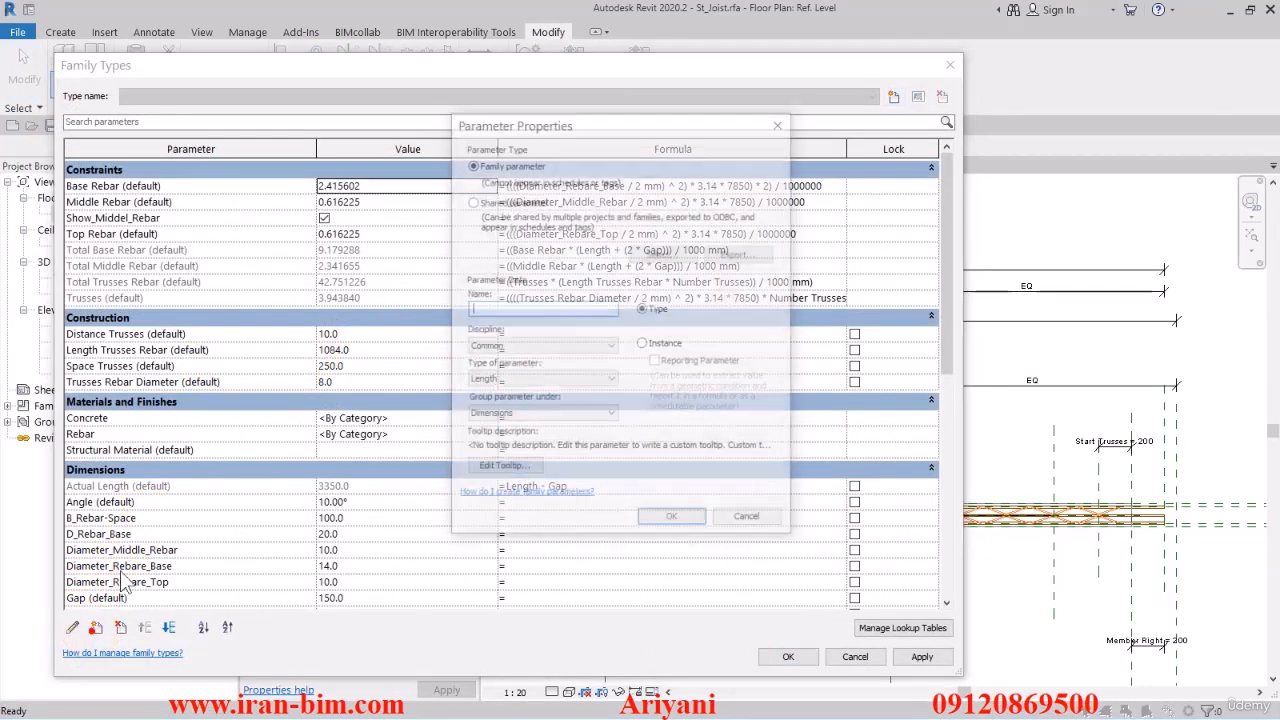
pyautogui.click(502, 304)
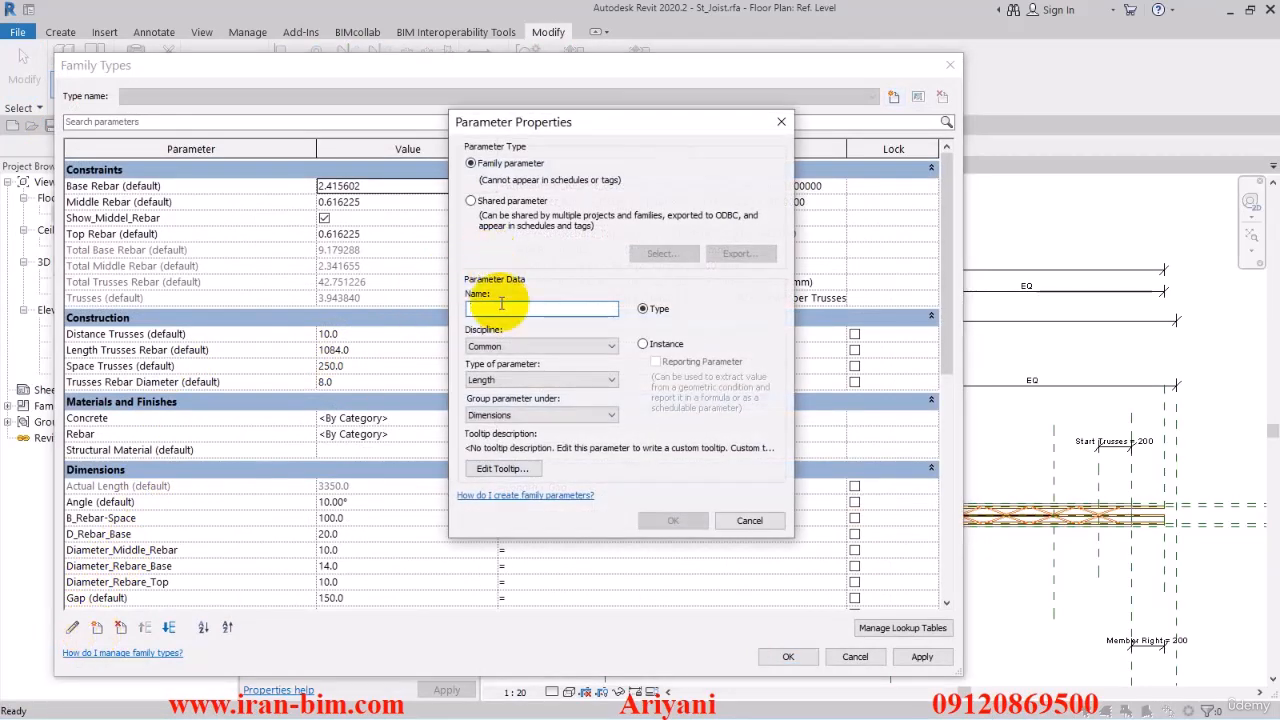
pyautogui.click(489, 200)
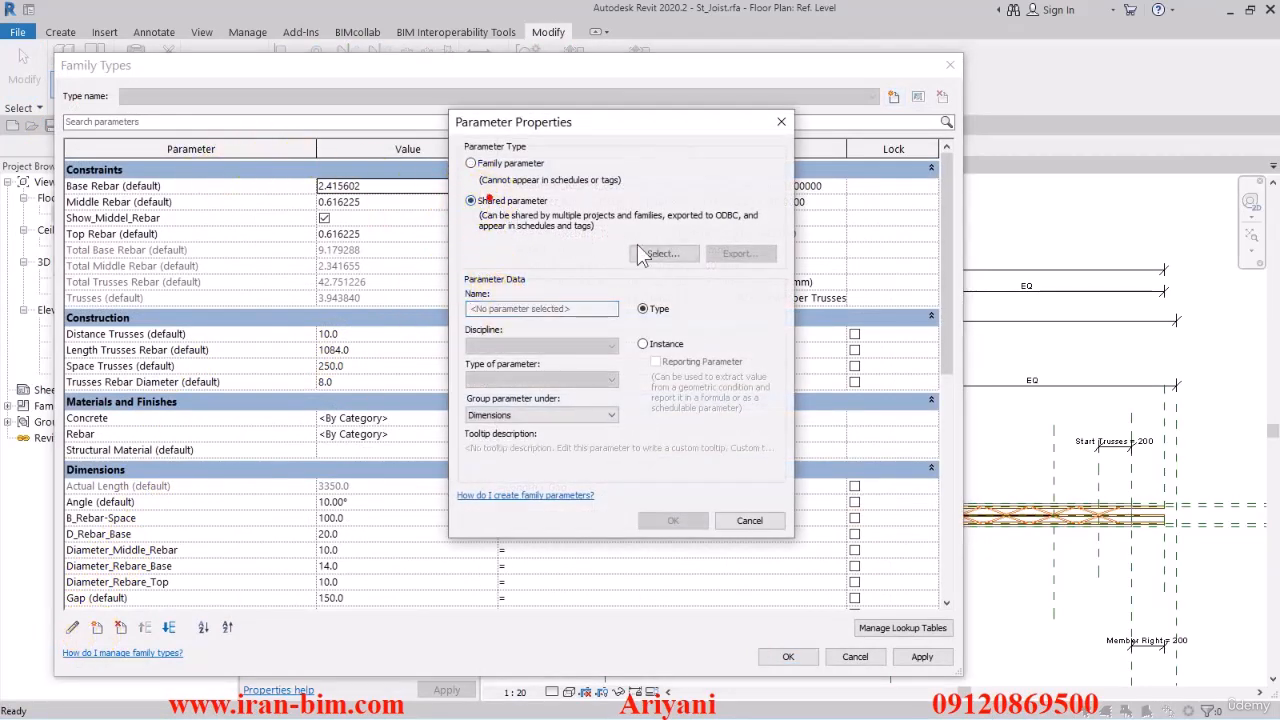
pyautogui.click(645, 254)
pyautogui.click(857, 306)
pyautogui.click(700, 268)
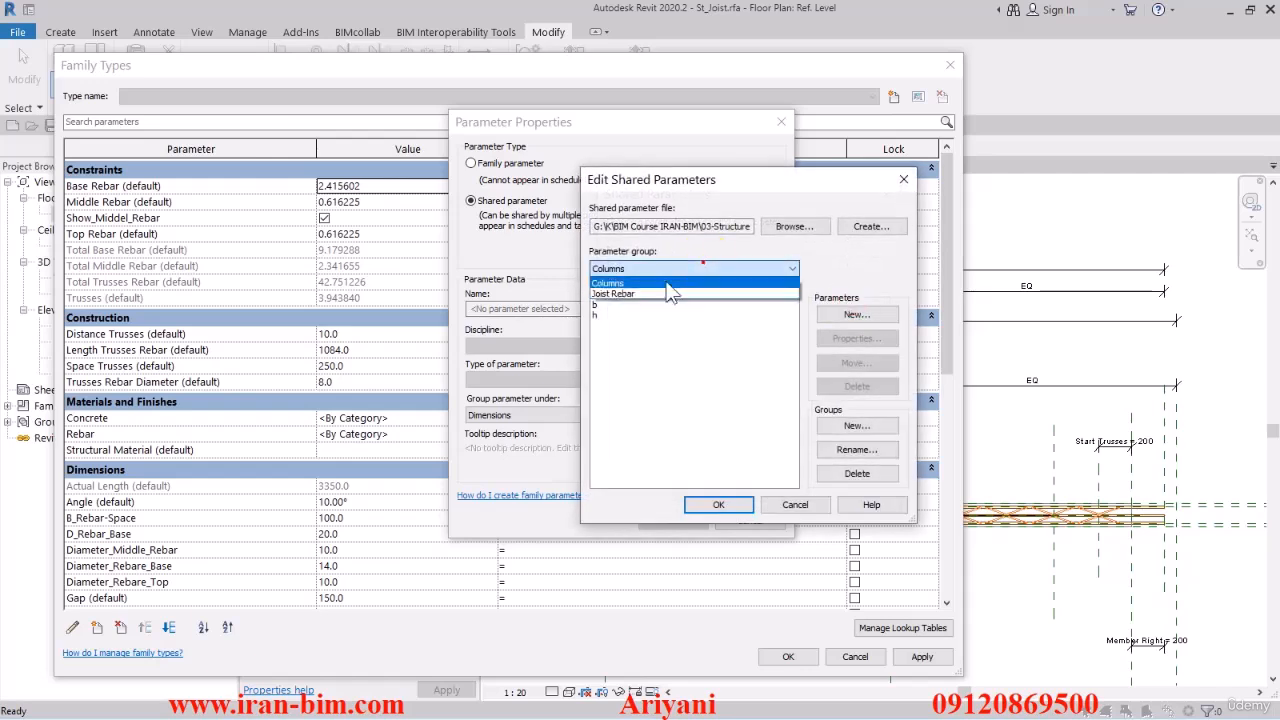
pyautogui.click(668, 292)
pyautogui.click(845, 315)
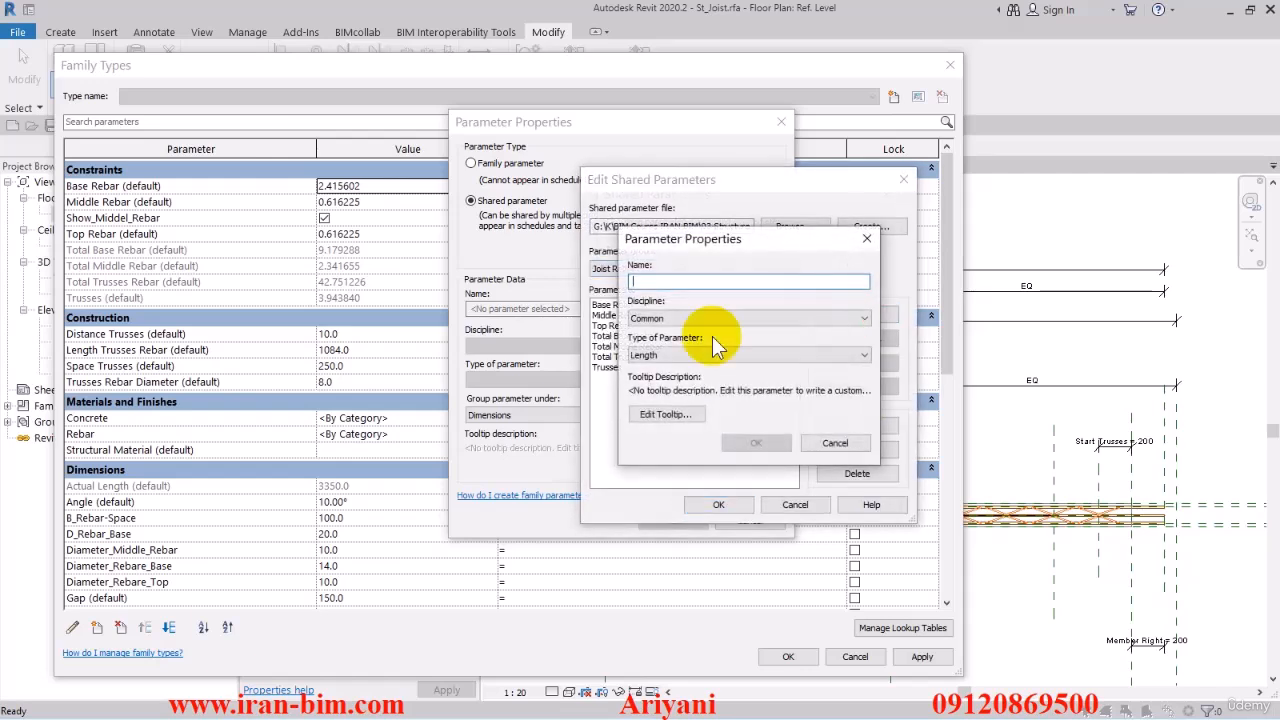
# - Name the new shared parameter Total Top Rebar, set its type to Number and create it
pyautogui.write('Middle Rebar')
pyautogui.moveTo(694, 284); pyautogui.dragTo(540, 306)
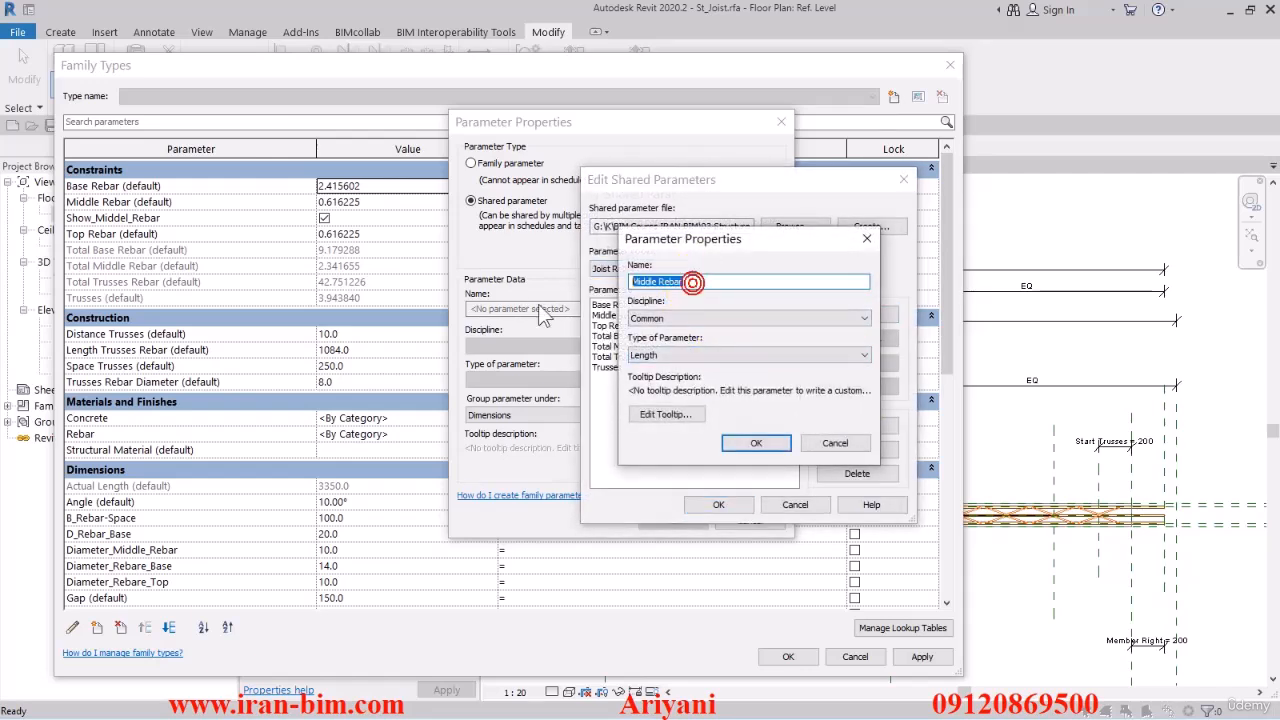
pyautogui.write('Tot')
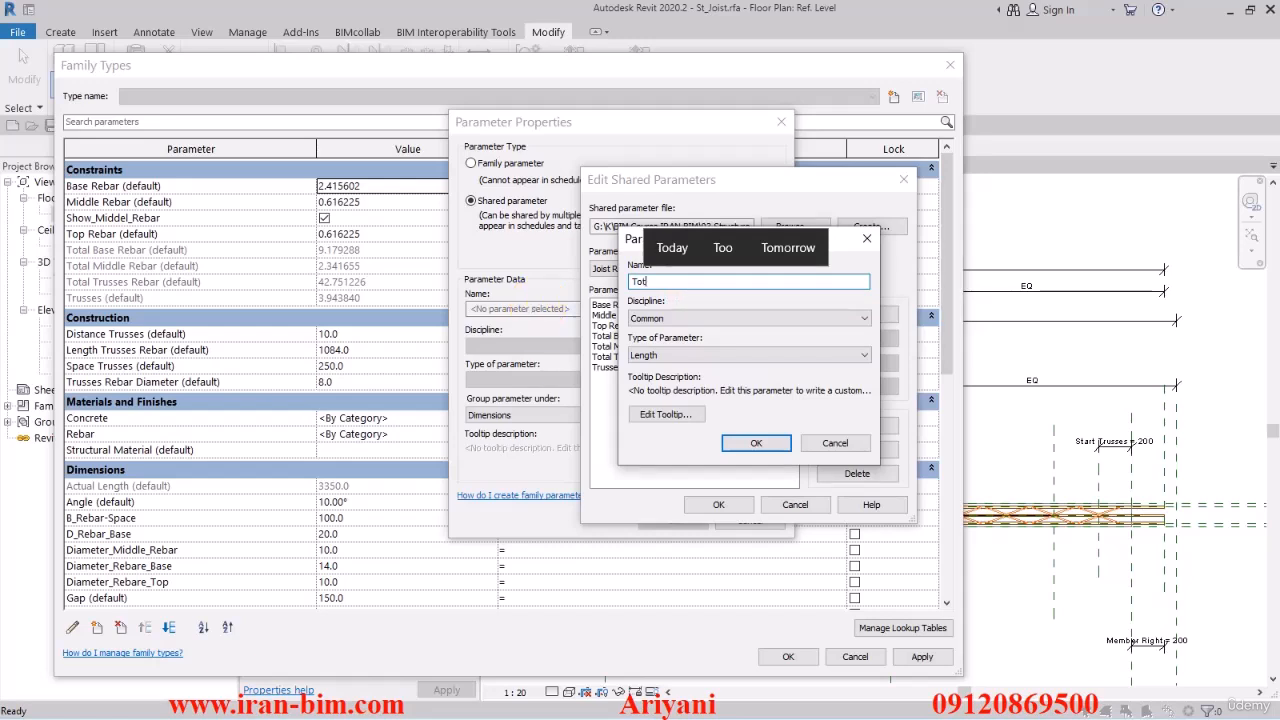
pyautogui.write('al Top')
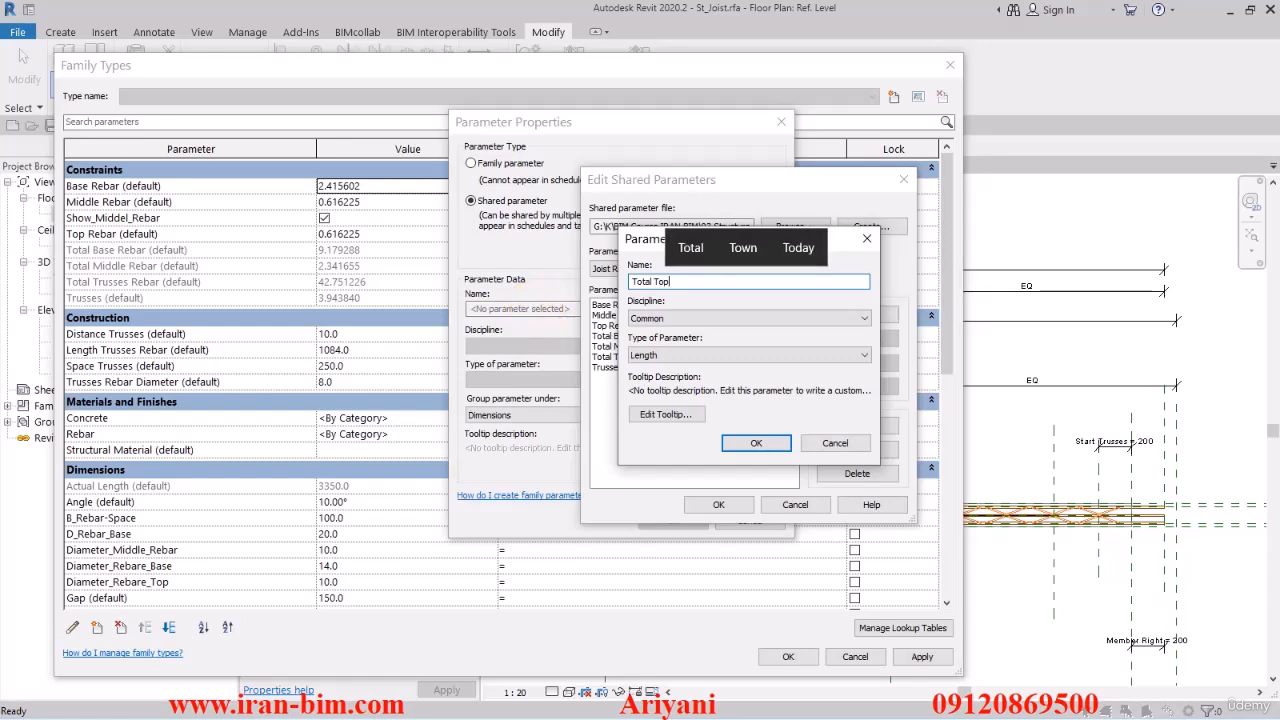
pyautogui.write(' Rebar')
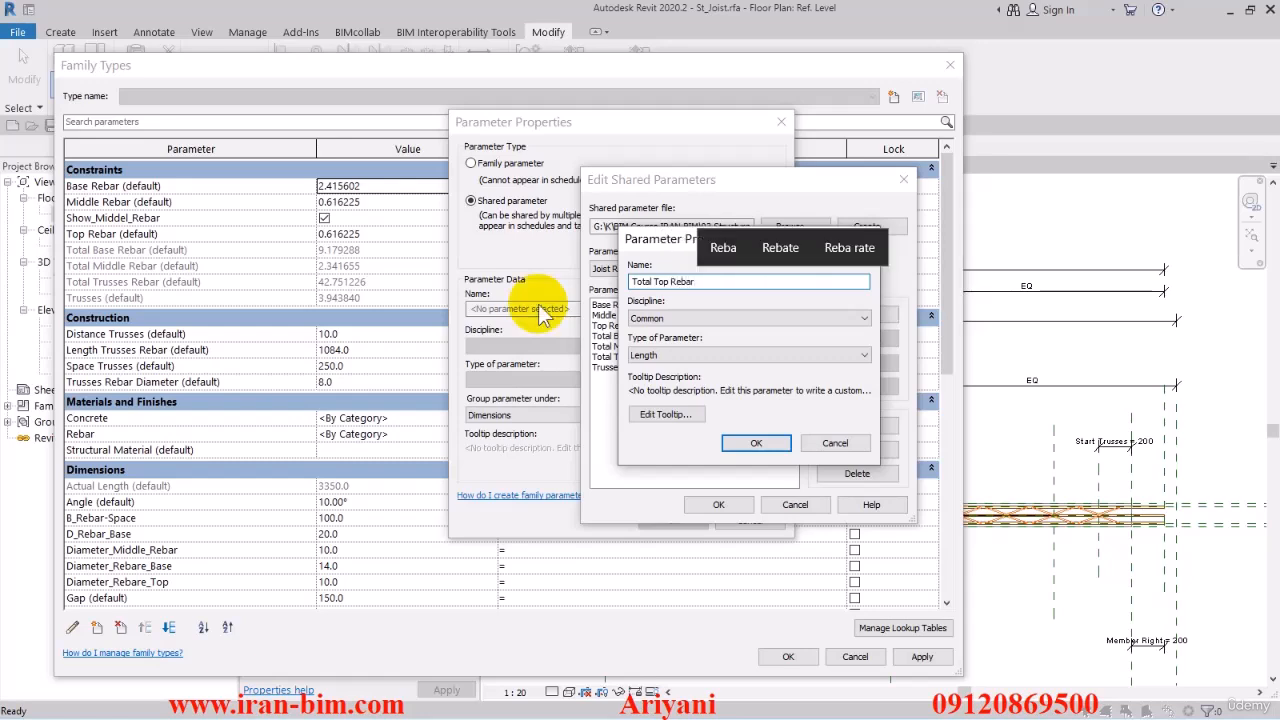
pyautogui.click(713, 355)
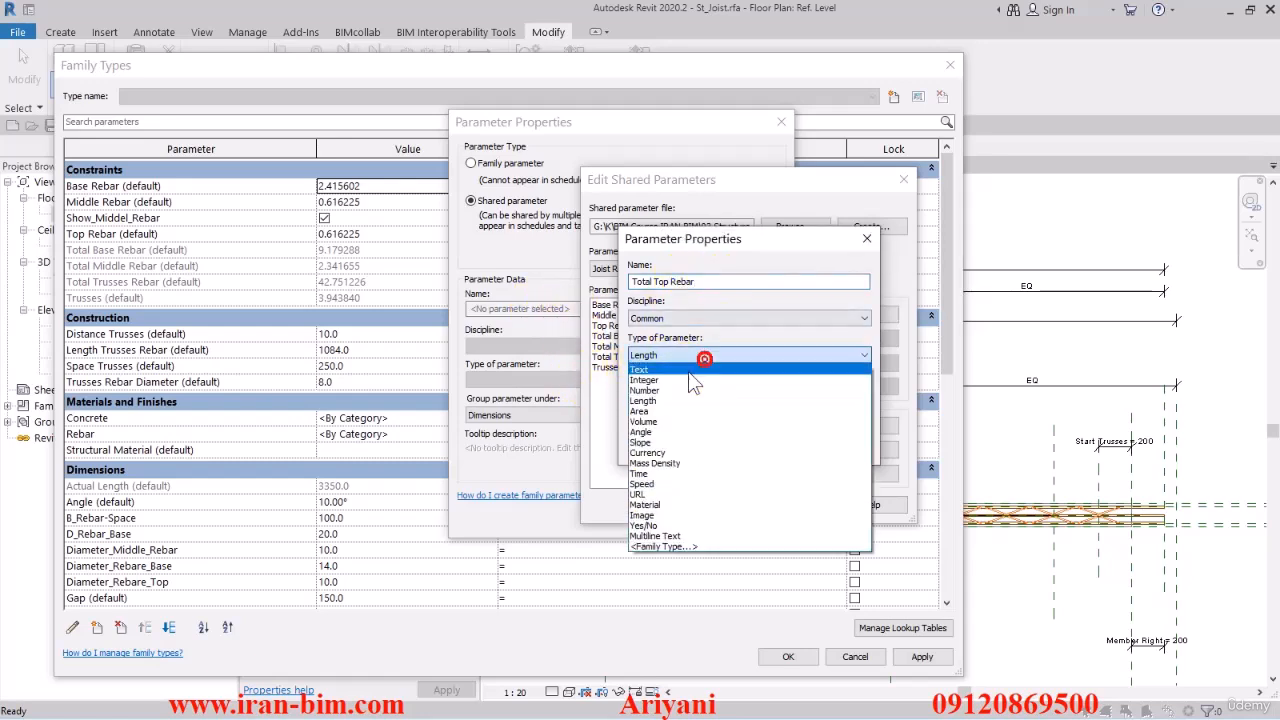
pyautogui.click(690, 390)
pyautogui.click(756, 443)
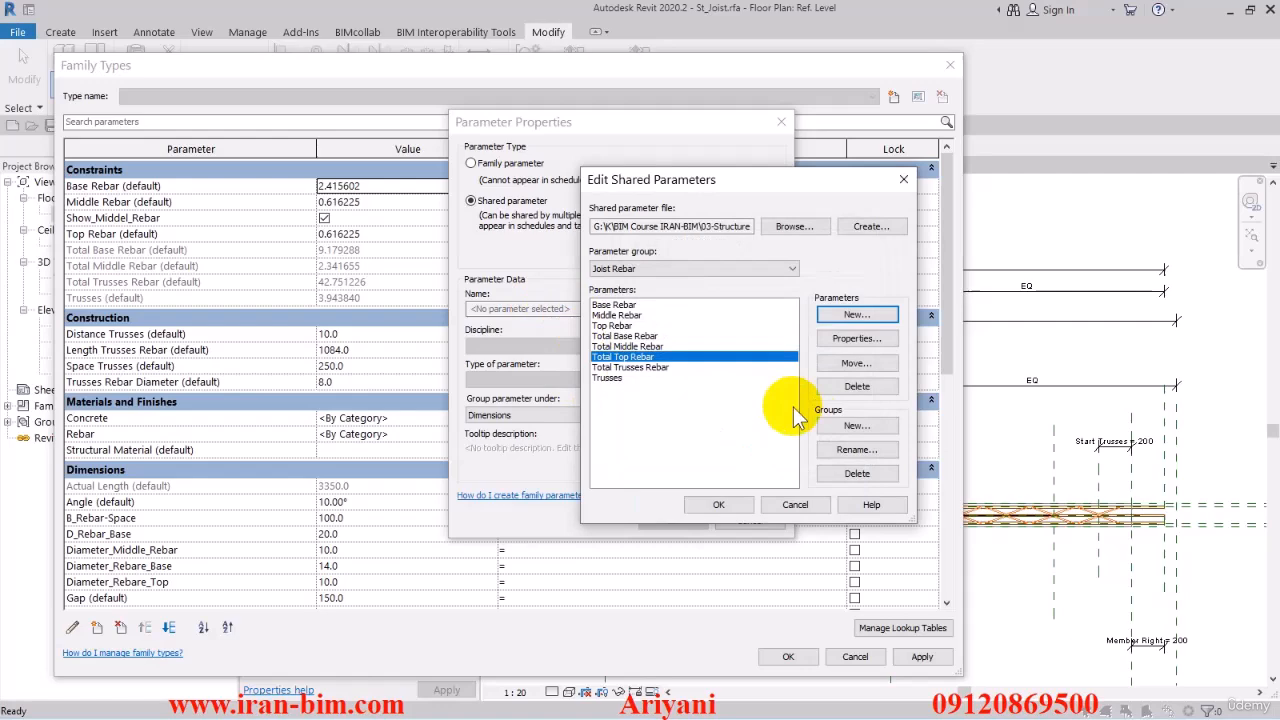
# - Finish editing the shared parameters and choose Total Top Rebar from the Joist Rebar group for the new family parameter
pyautogui.click(720, 505)
pyautogui.click(639, 266)
pyautogui.click(639, 288)
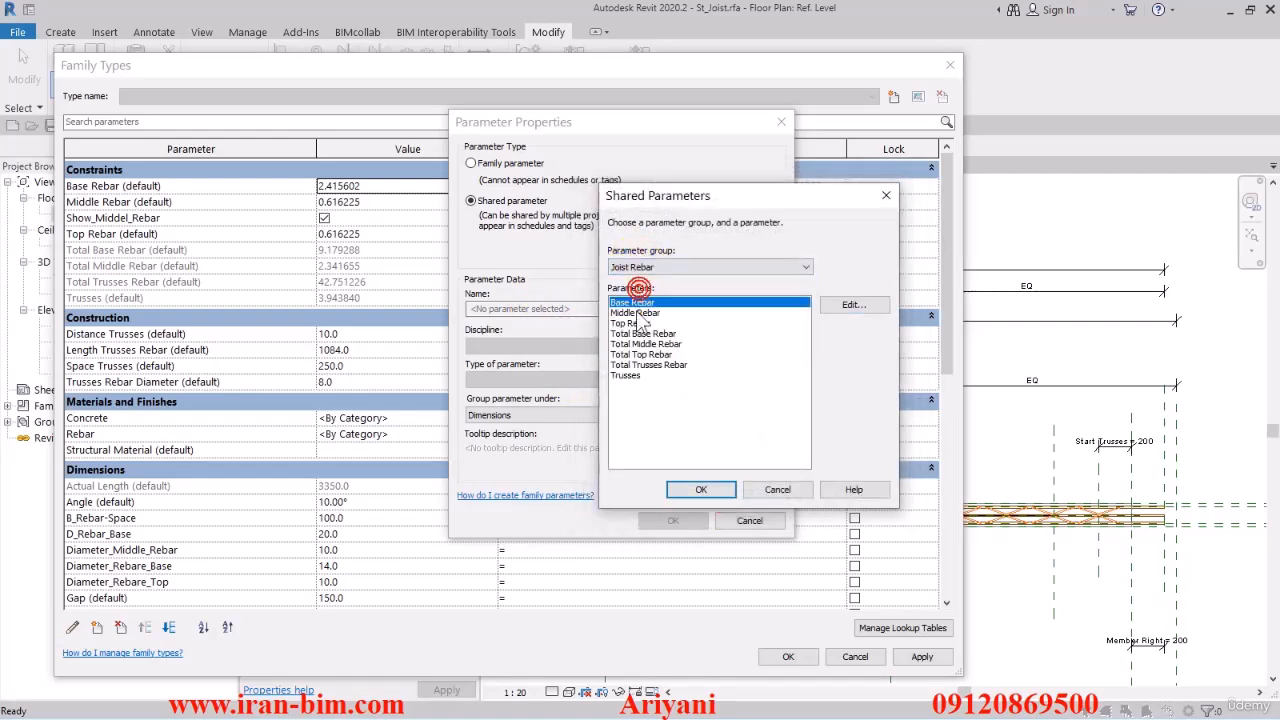
pyautogui.click(656, 355)
pyautogui.click(700, 490)
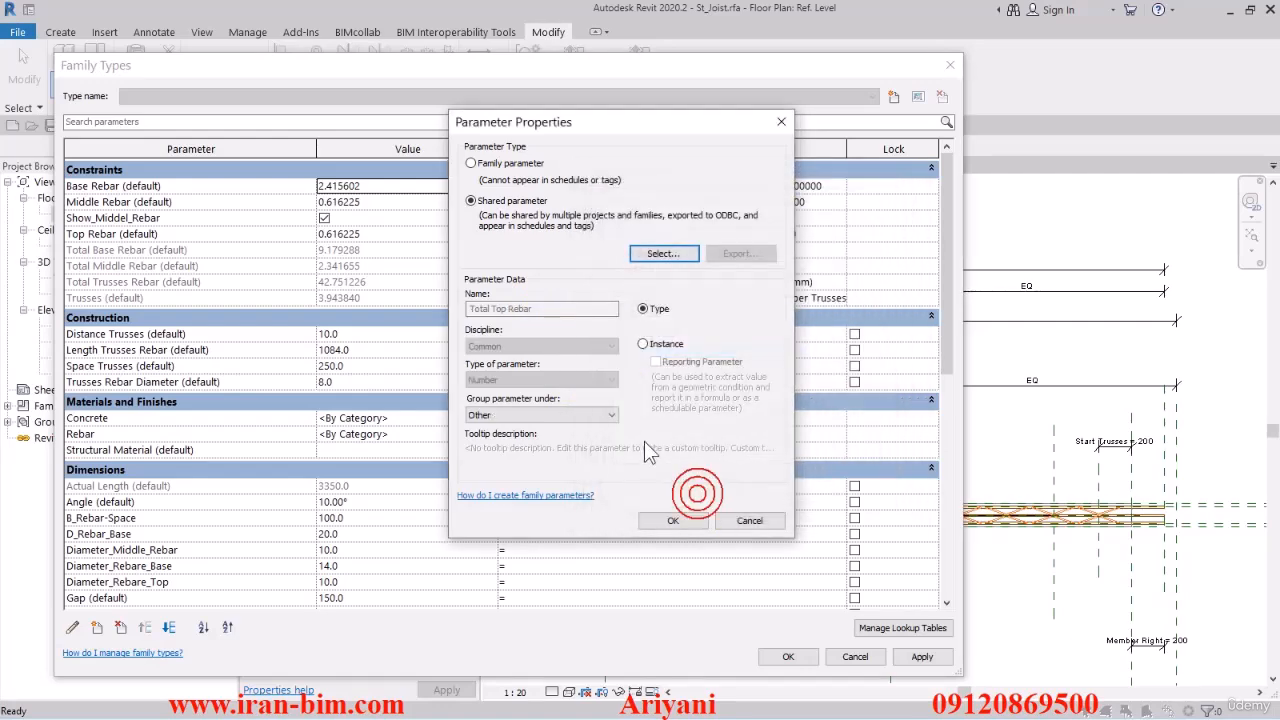
# - Make Total Top Rebar an instance parameter grouped under Constraints and add it to the family
pyautogui.click(645, 344)
pyautogui.scroll(5, 535, 420)
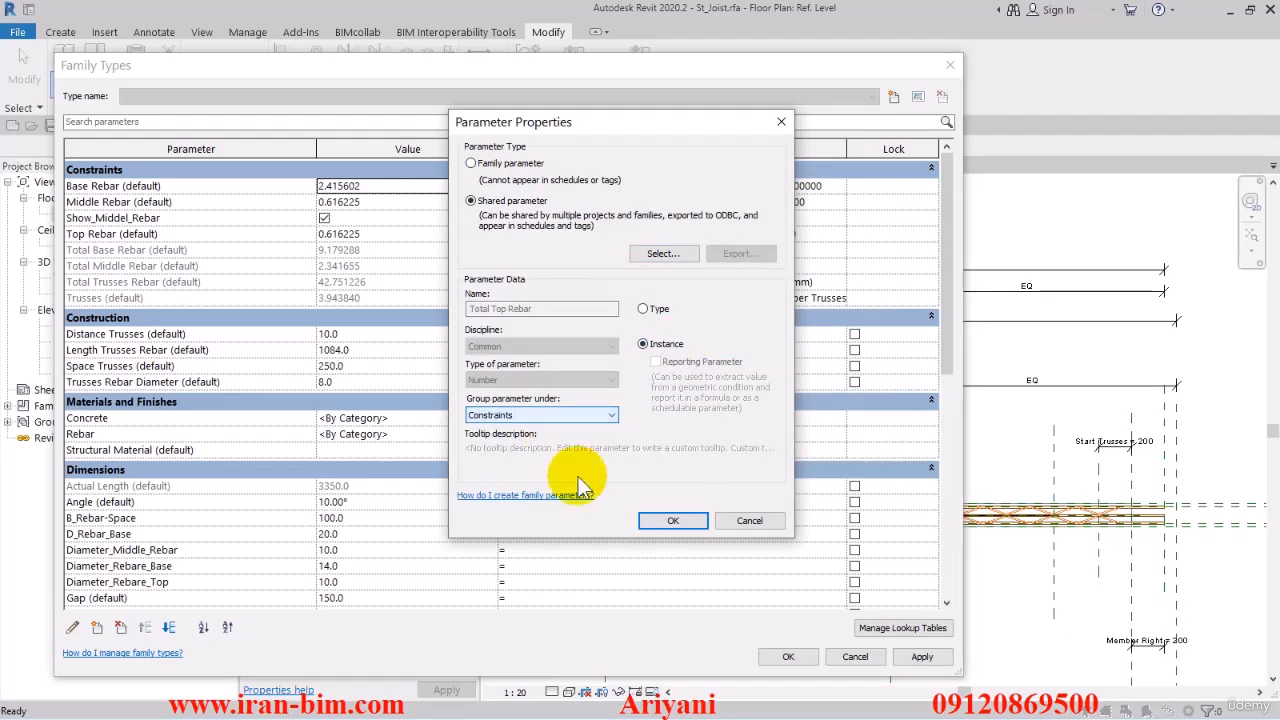
pyautogui.click(673, 520)
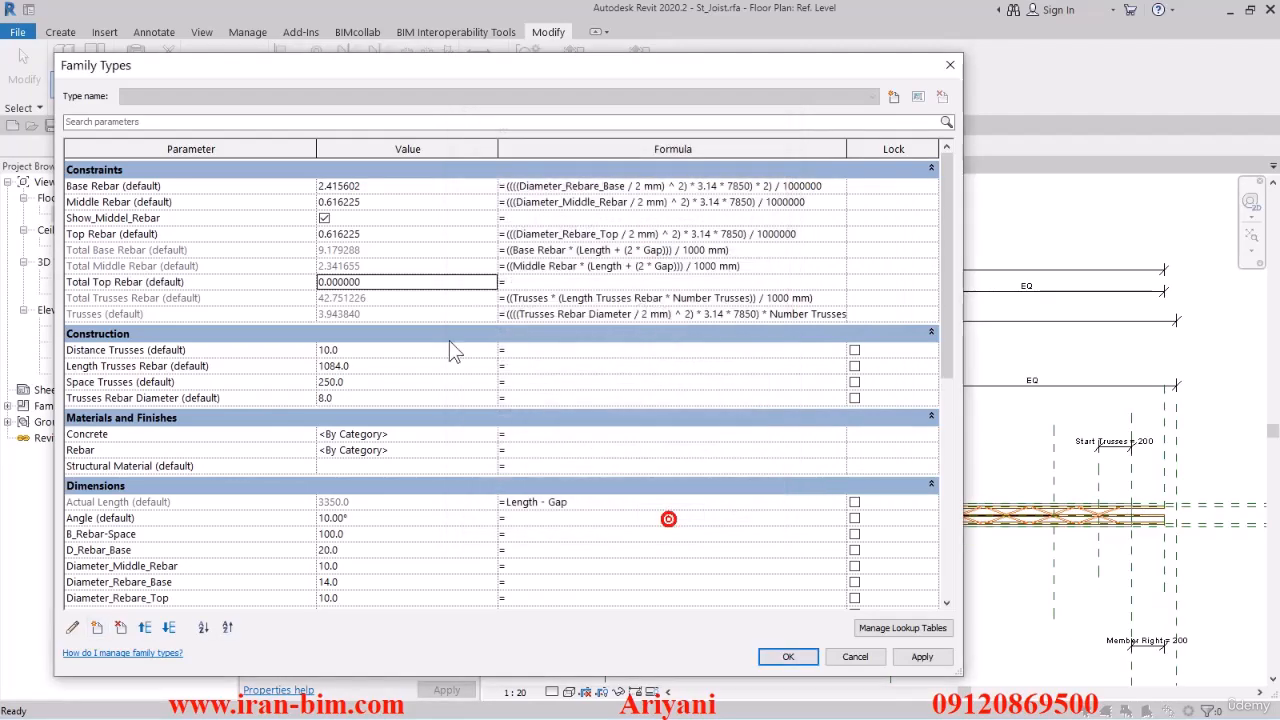
# - Copy the Total Middle Rebar formula into the formula of Total Top Rebar
pyautogui.doubleClick(374, 281)
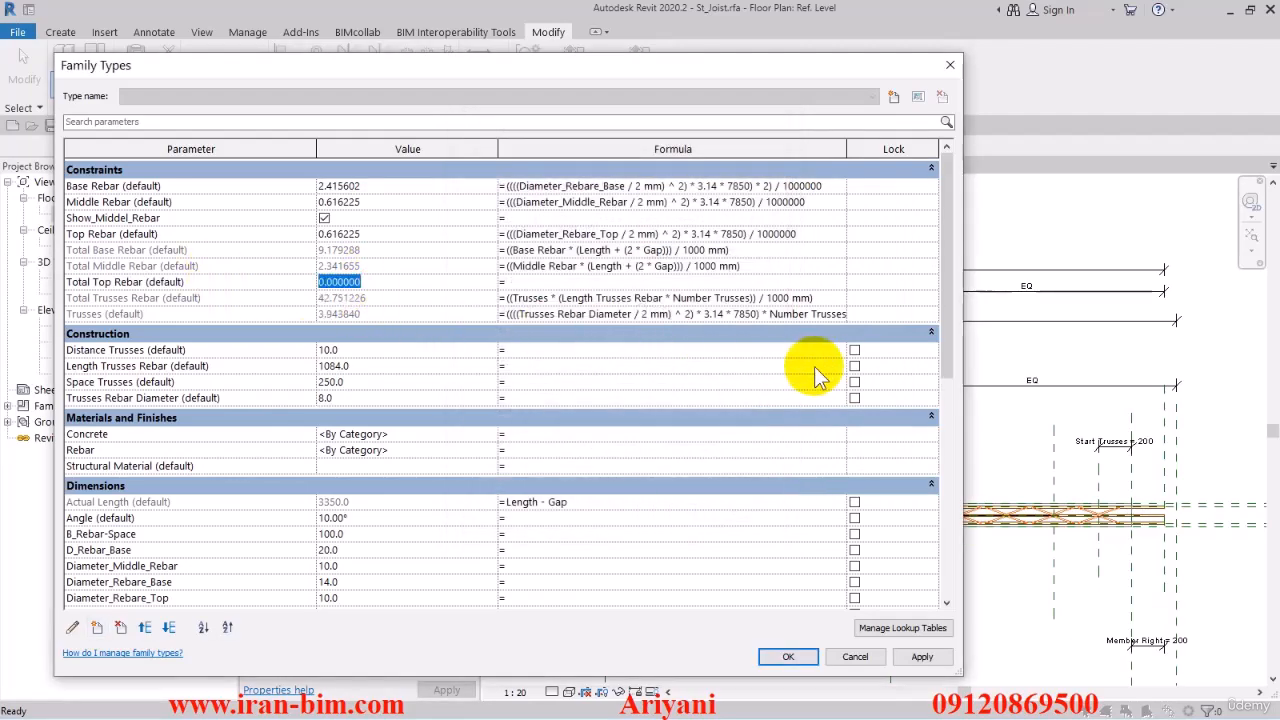
pyautogui.click(822, 298)
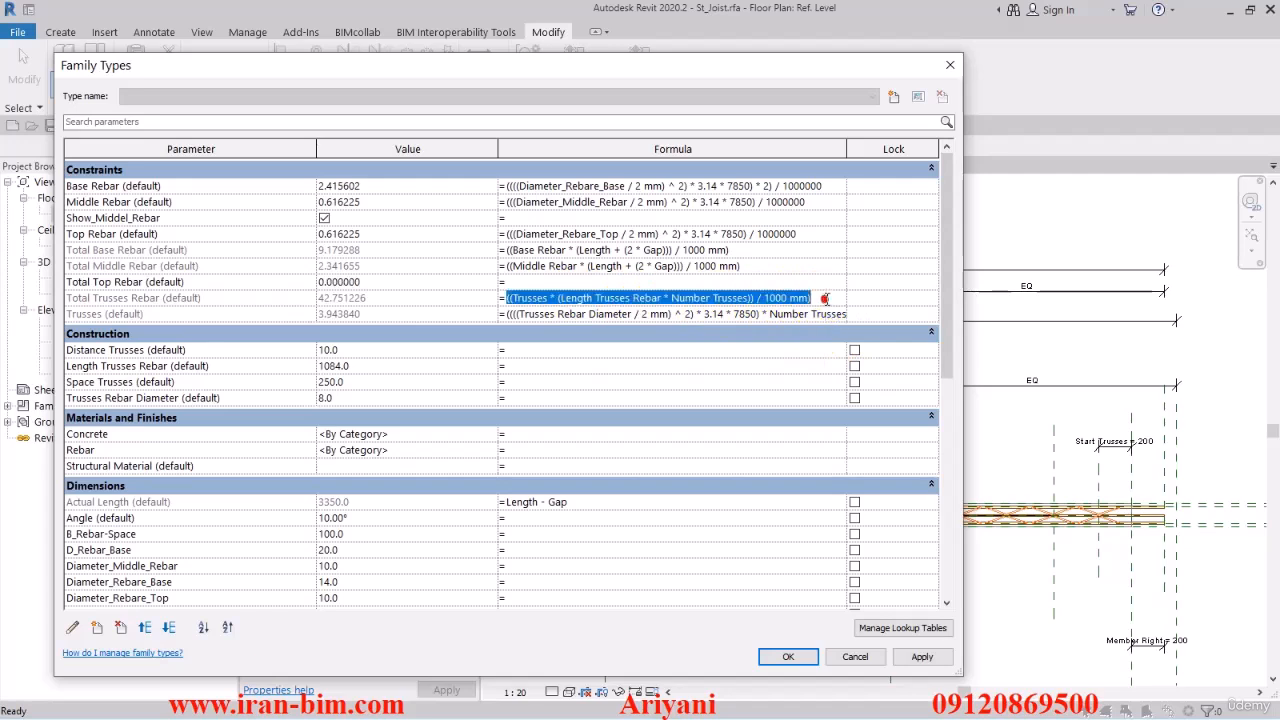
pyautogui.click(767, 269)
pyautogui.hotkey('ctrl', 'c')
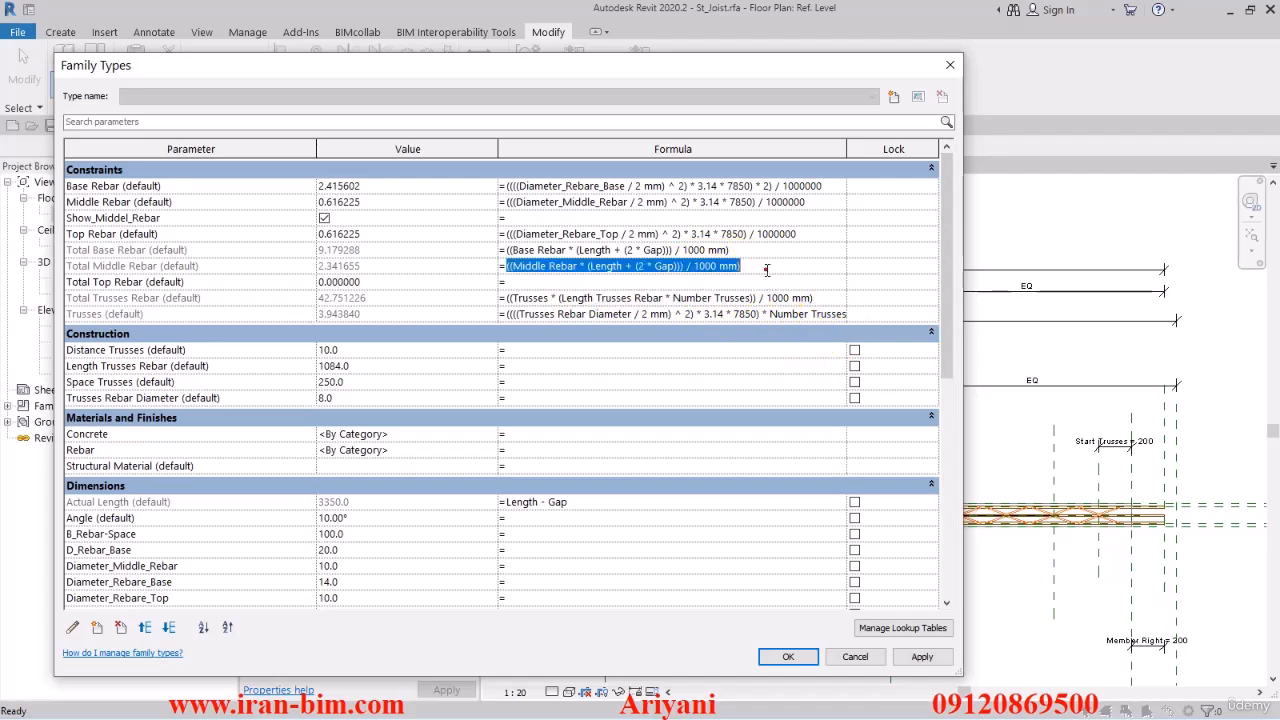
pyautogui.click(597, 281)
pyautogui.hotkey('ctrl', 'v')
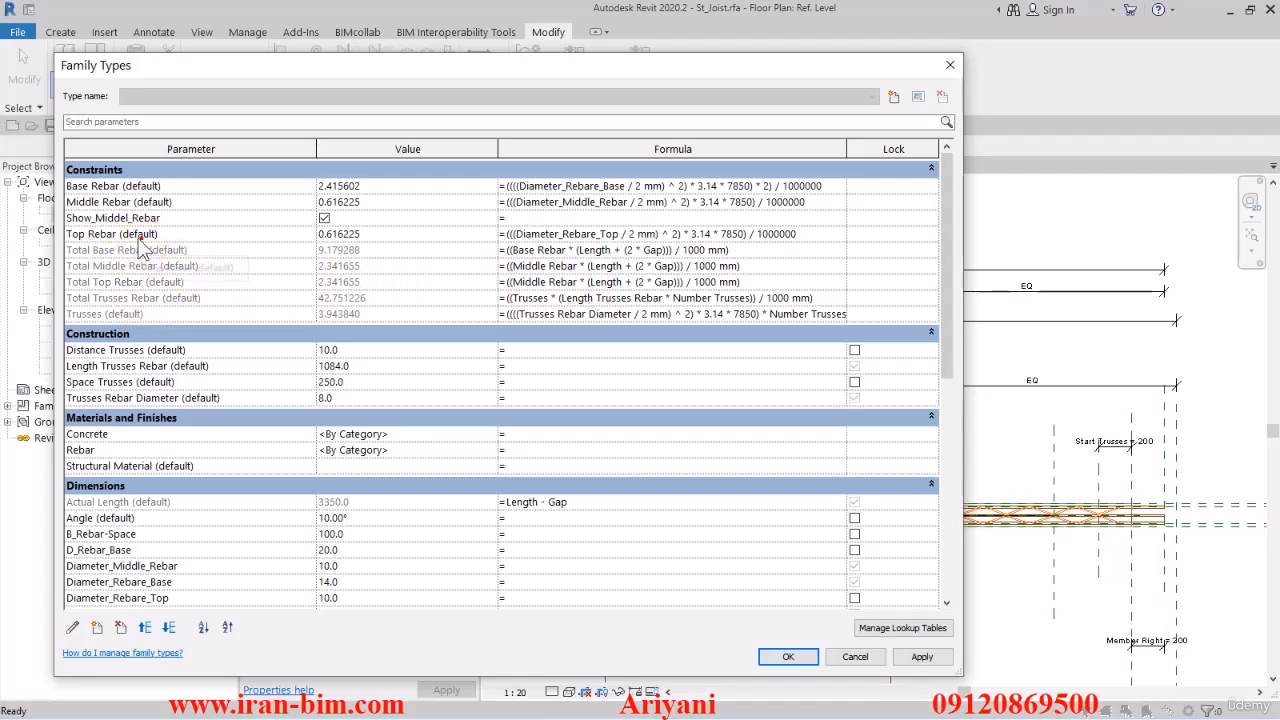
# - Replace Middle Rebar with Top Rebar in the Total Top Rebar formula, giving ((Top Rebar * (Length + (2 * Gap))) / 1000 mm)
pyautogui.click(112, 233)
pyautogui.moveTo(113, 233); pyautogui.dragTo(67, 240)
pyautogui.hotkey('ctrl', 'c')
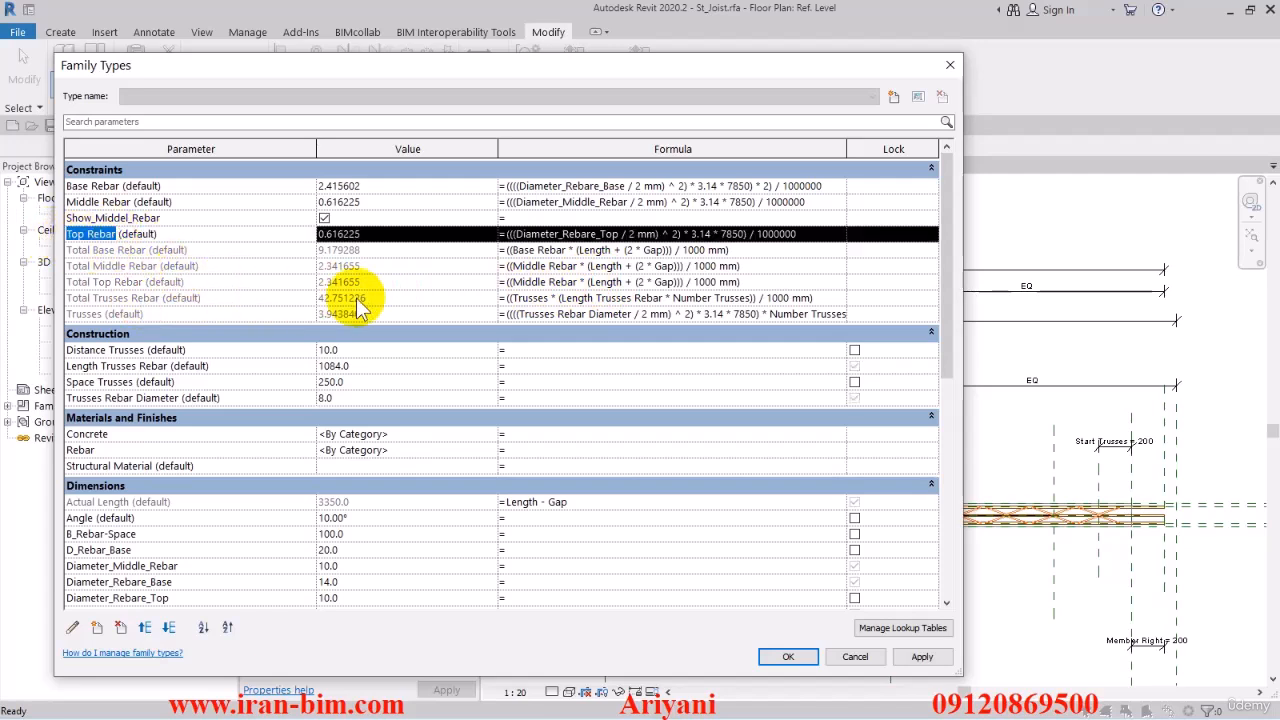
pyautogui.click(142, 298)
pyautogui.click(114, 283)
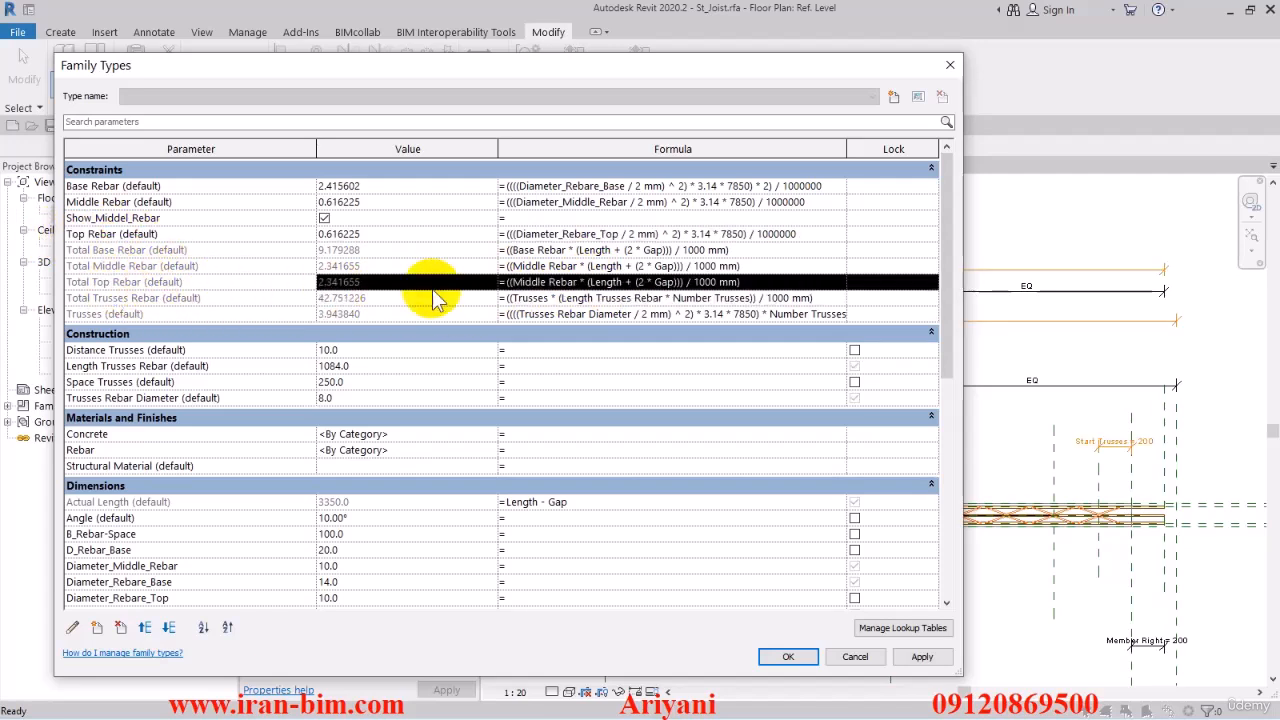
pyautogui.click(520, 282)
pyautogui.moveTo(578, 282); pyautogui.dragTo(511, 283)
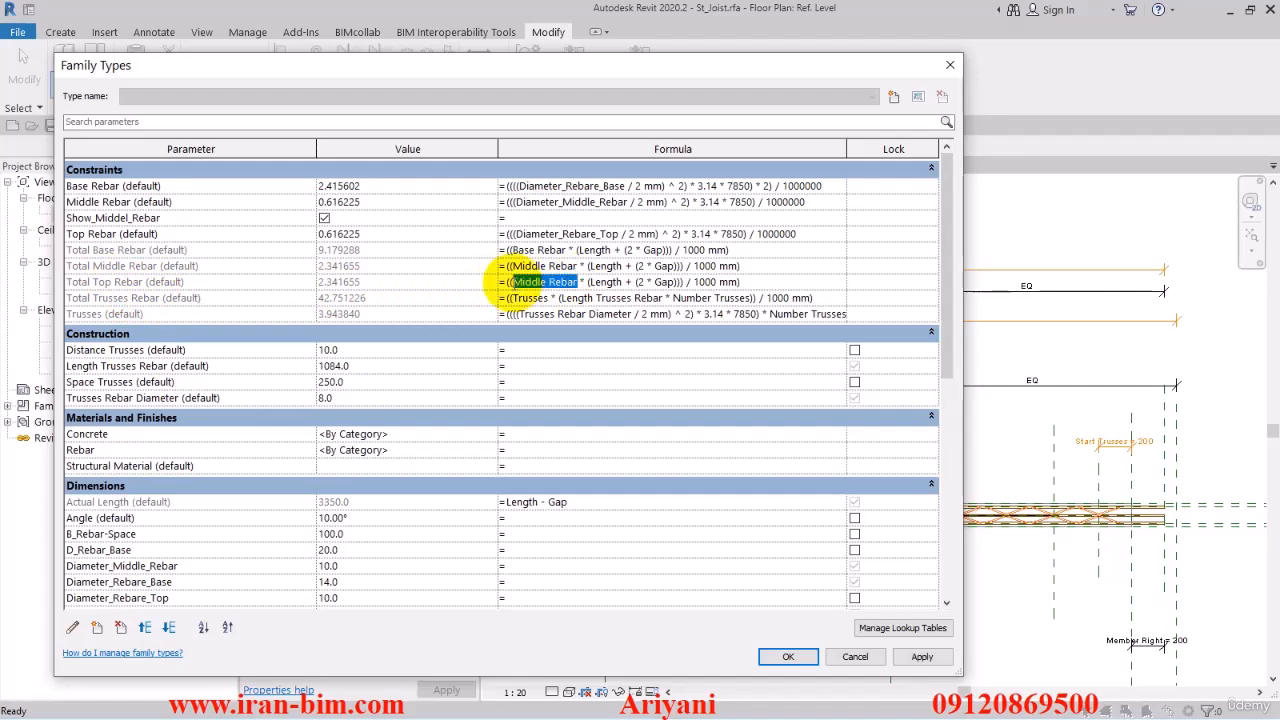
pyautogui.hotkey('ctrl', 'v')
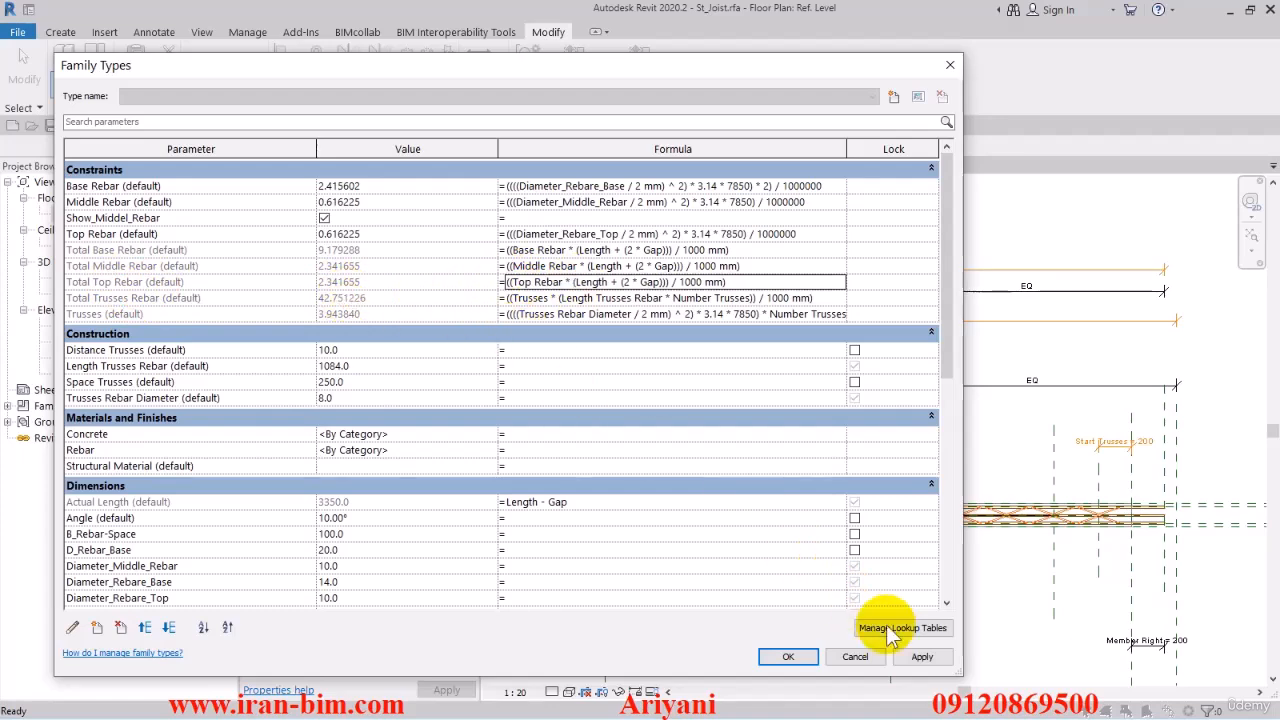
# - Apply the family type changes, close the family types and show the joist in the default 3D view
pyautogui.click(922, 657)
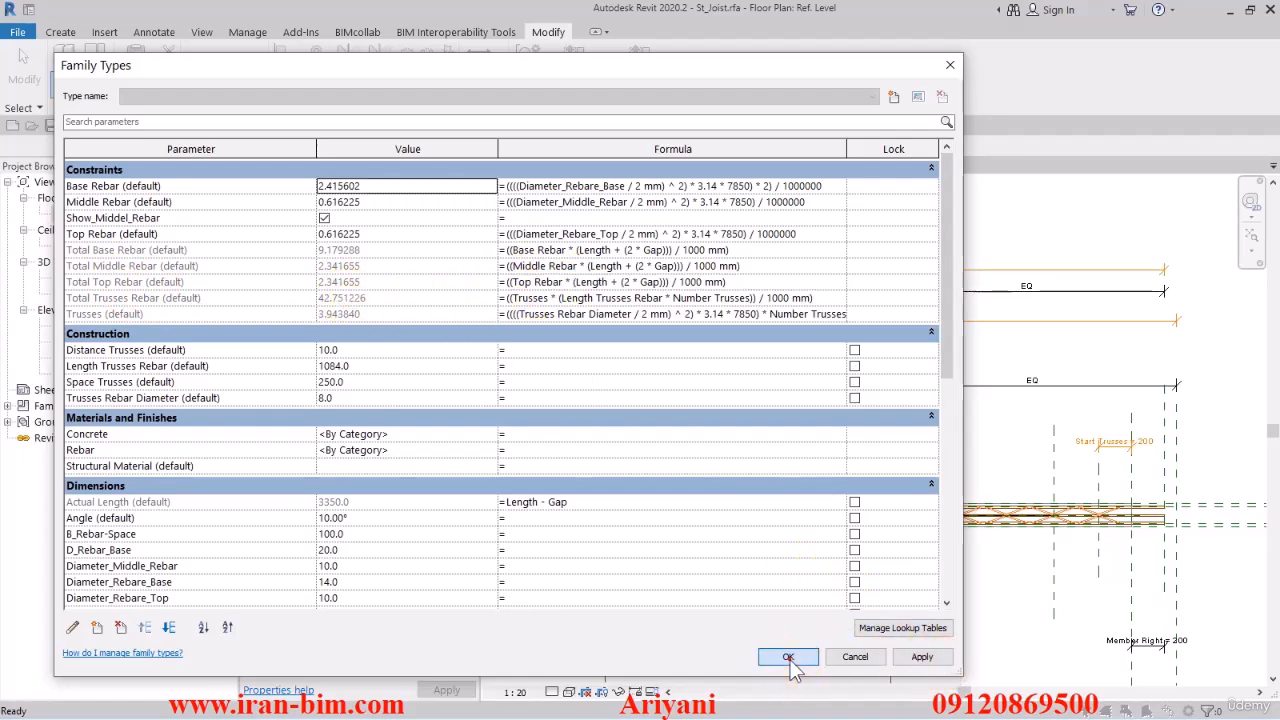
pyautogui.click(788, 657)
pyautogui.click(273, 125)
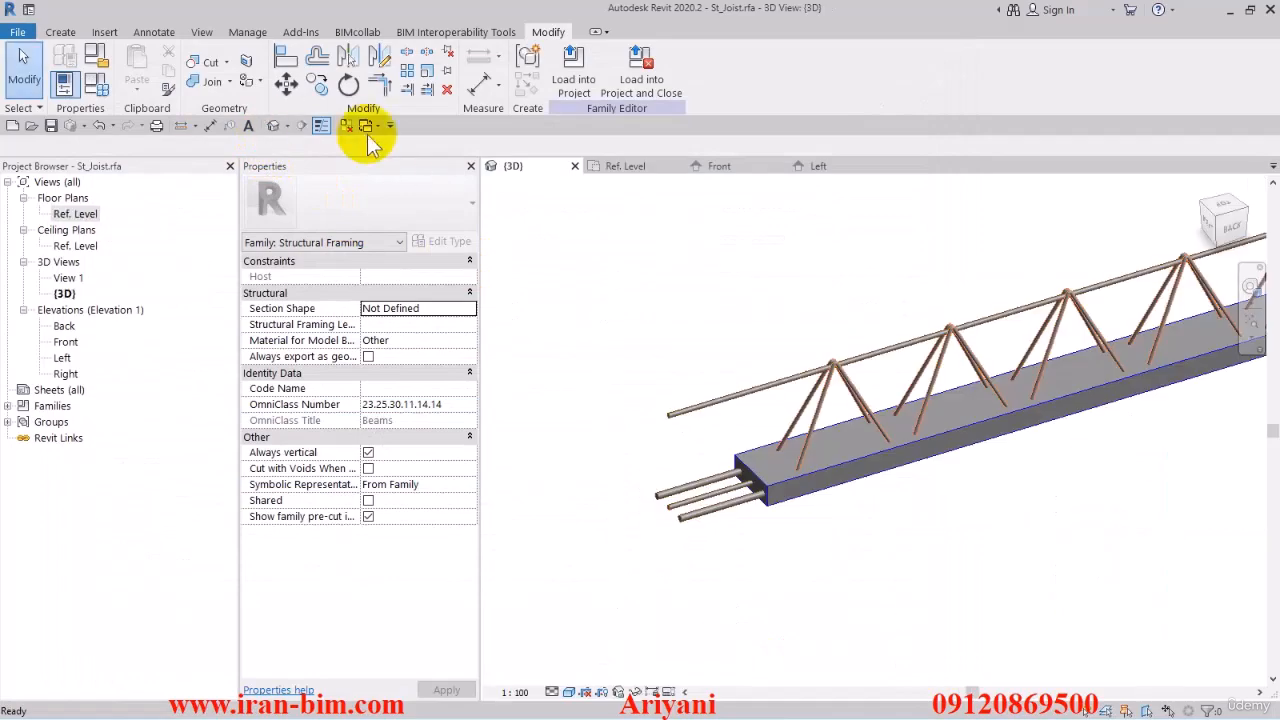
pyautogui.moveTo(677, 363); pyautogui.dragTo(629, 420, button='middle')
# - Reopen the family types and open the material selection for the Concrete parameter
pyautogui.click(97, 85)
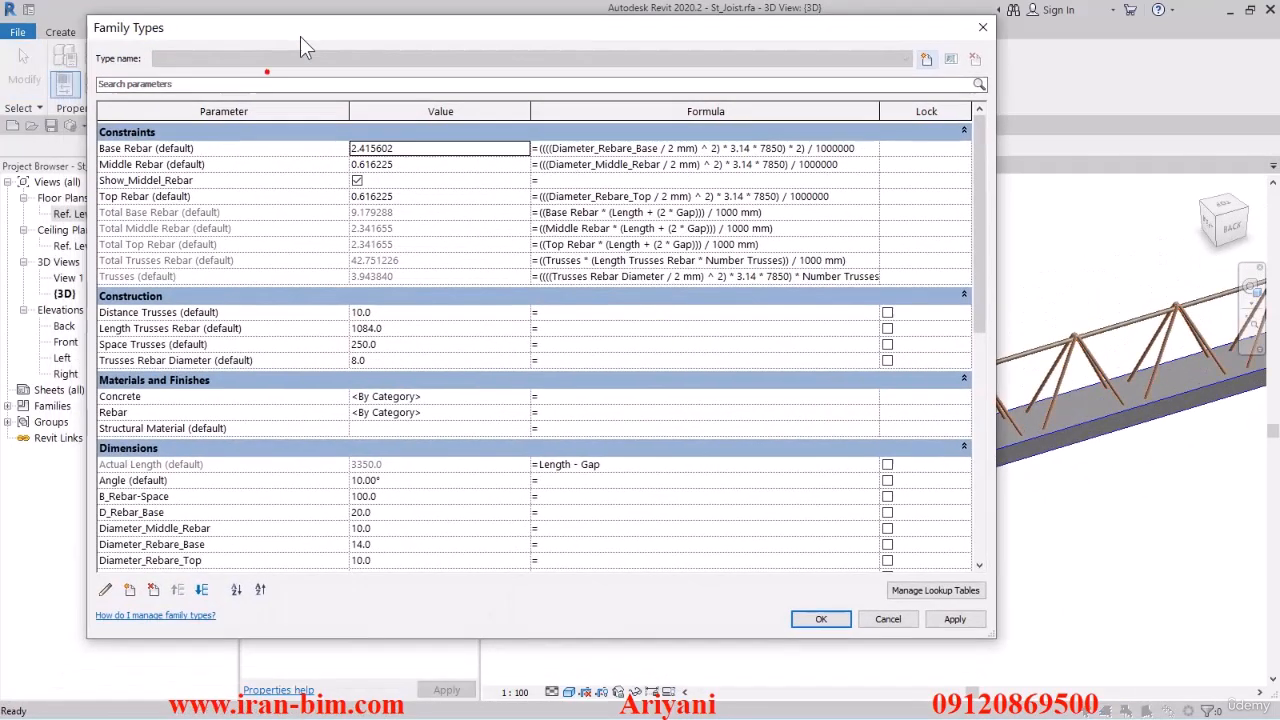
pyautogui.click(416, 400)
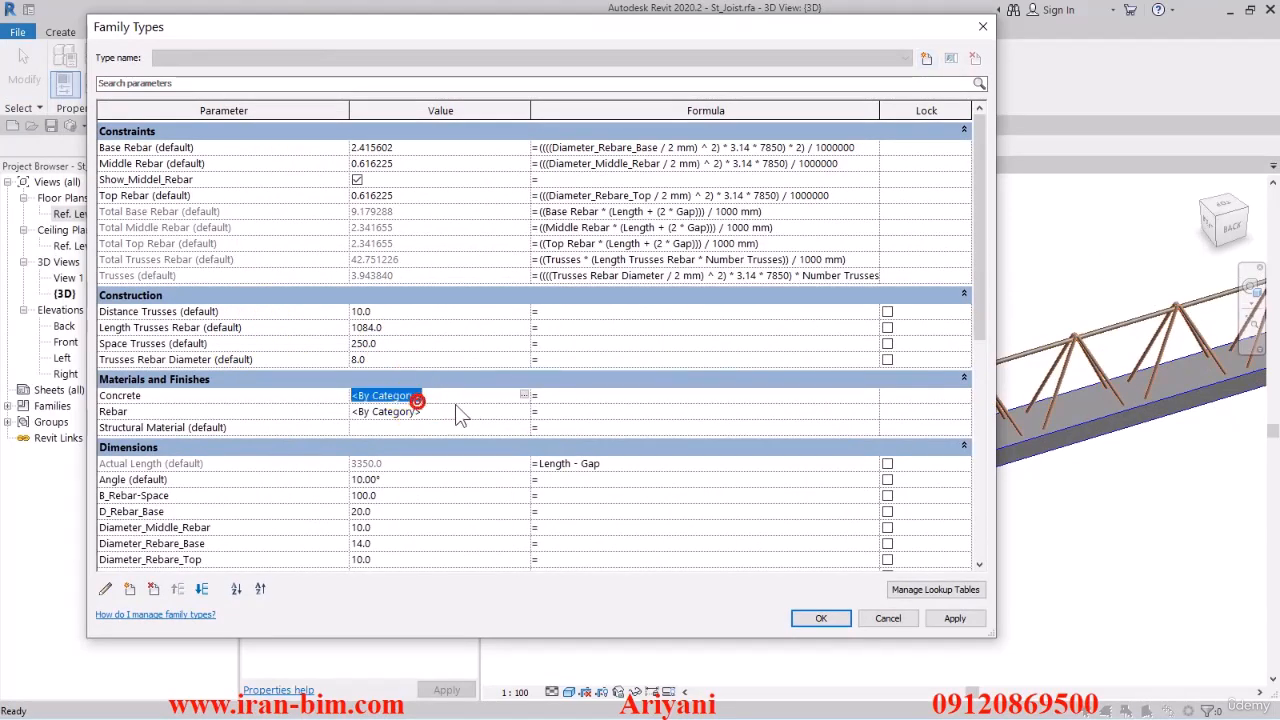
pyautogui.click(525, 397)
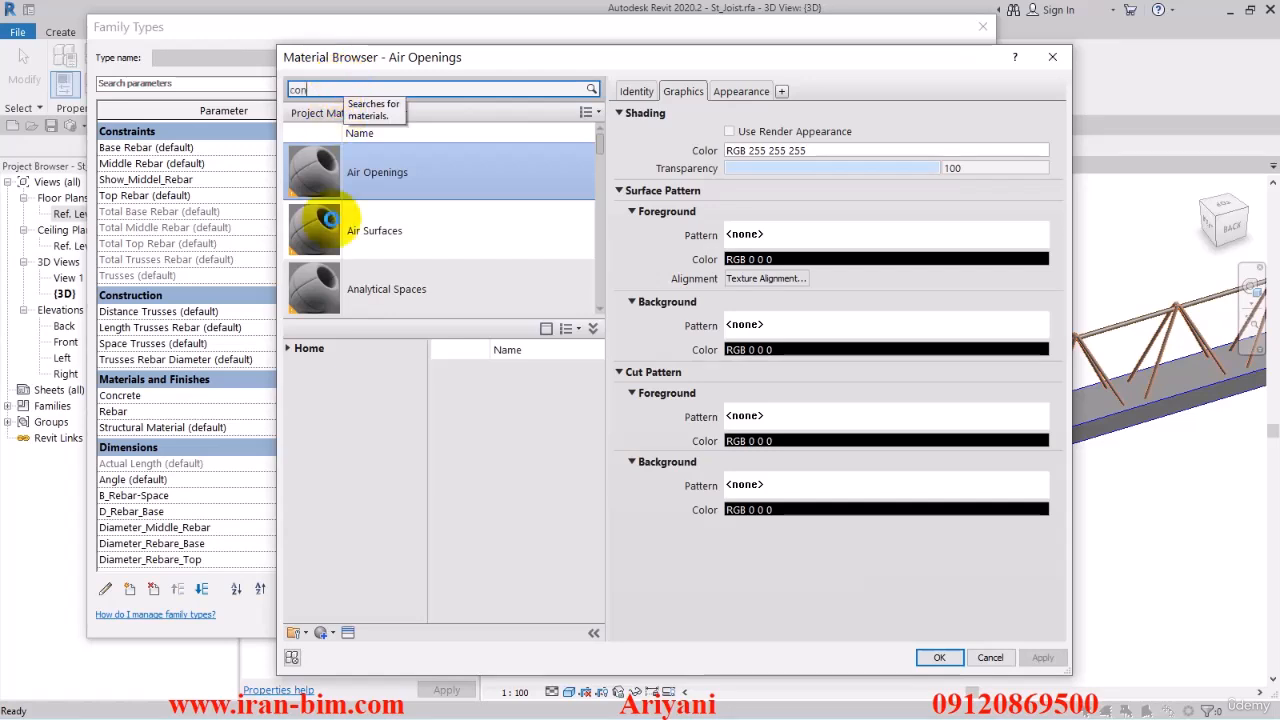
# - Search the materials for 2 25 and add Concrete, C20/25 from the AEC Materials library
pyautogui.press('BackSpace')
pyautogui.press('BackSpace')
pyautogui.press('BackSpace')
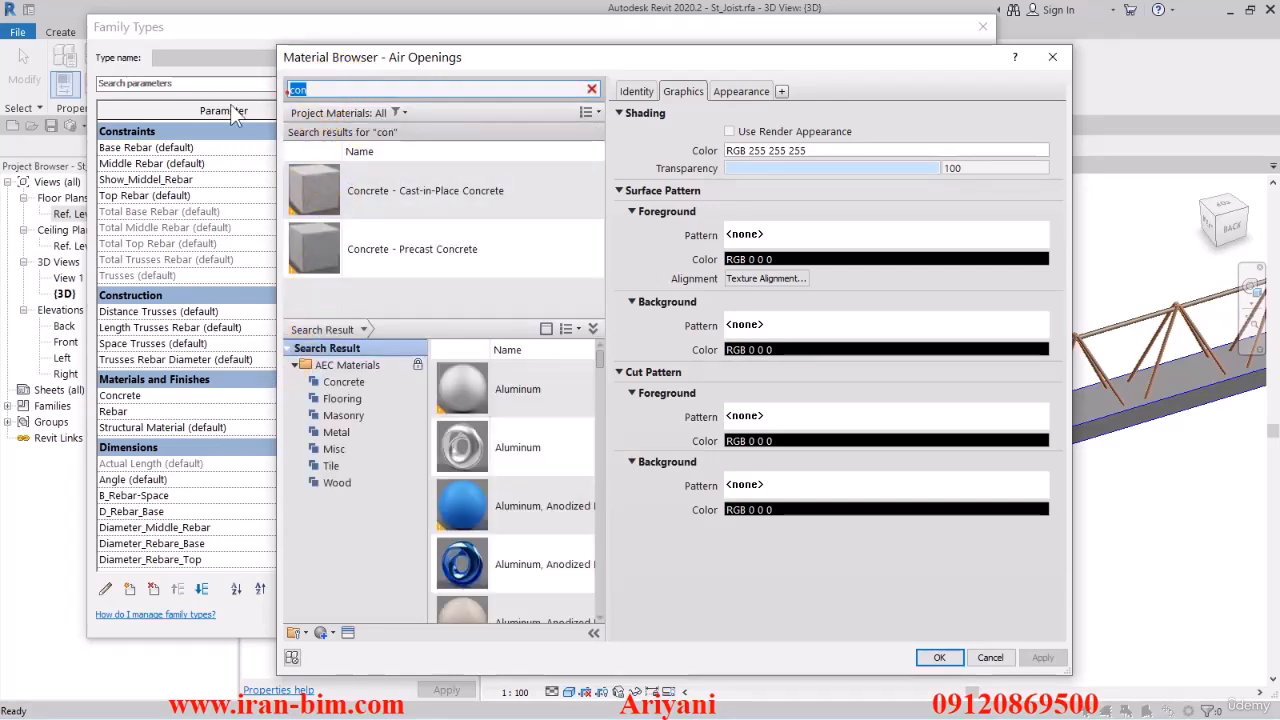
pyautogui.write('2 25')
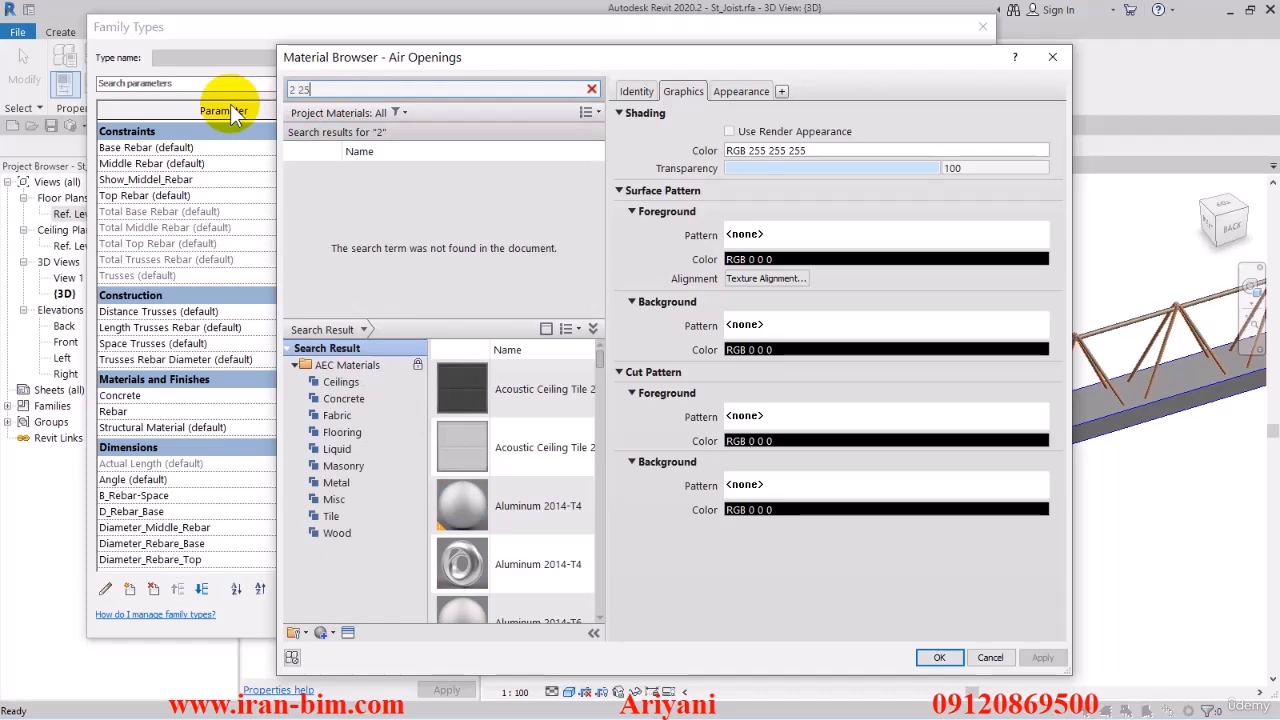
pyautogui.moveTo(328, 91); pyautogui.dragTo(251, 105)
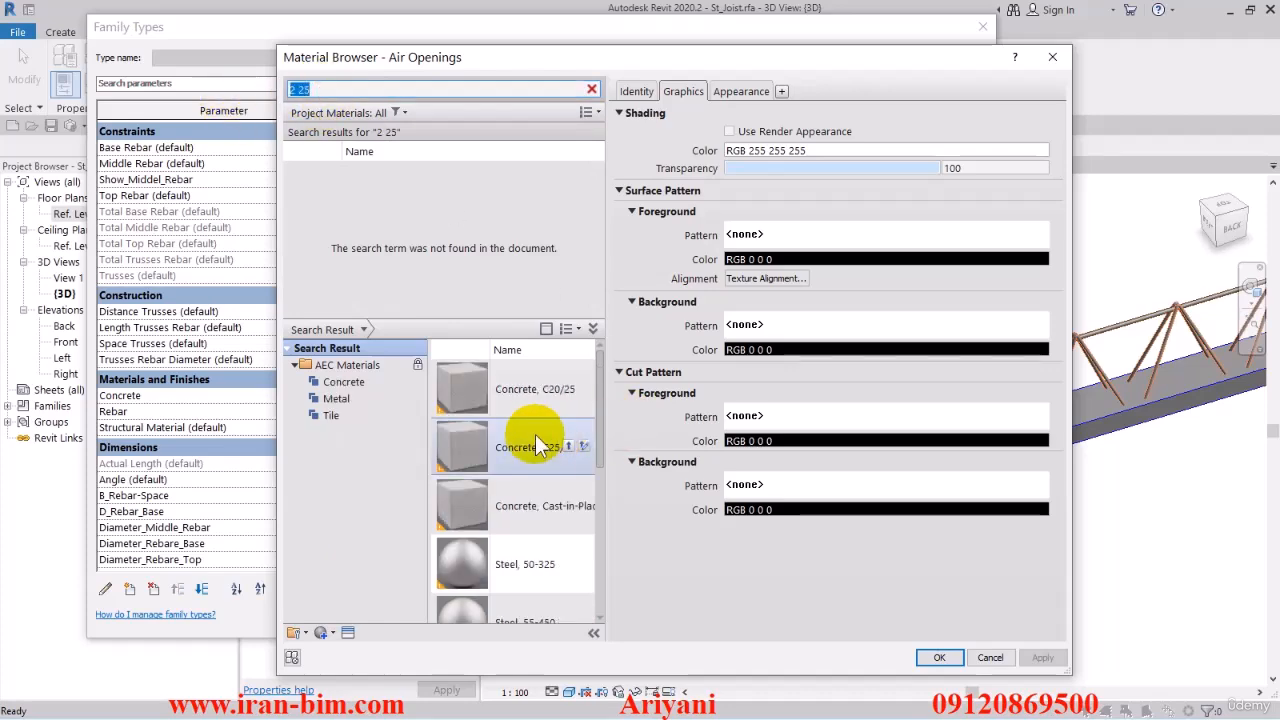
pyautogui.click(571, 391)
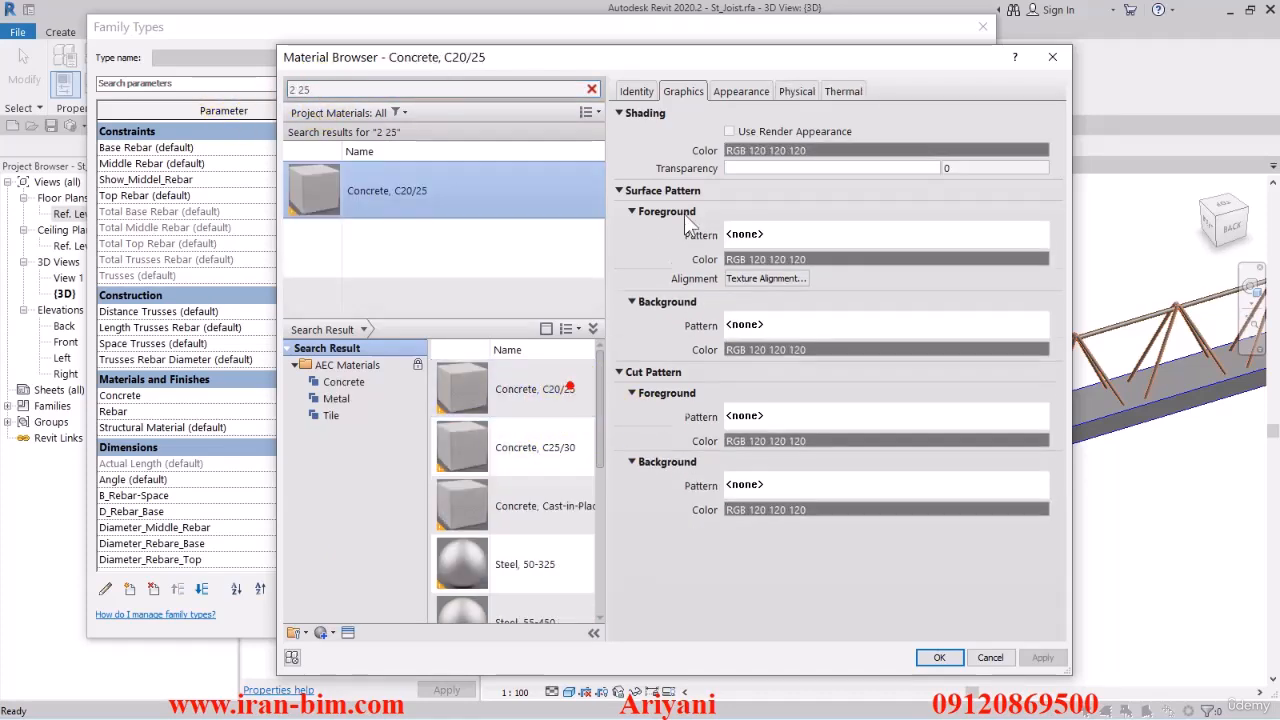
# - Shade Concrete, C20/25 with its render appearance, set its surface foreground pattern to Concrete, and assign it to the Concrete parameter
pyautogui.click(730, 131)
pyautogui.click(810, 232)
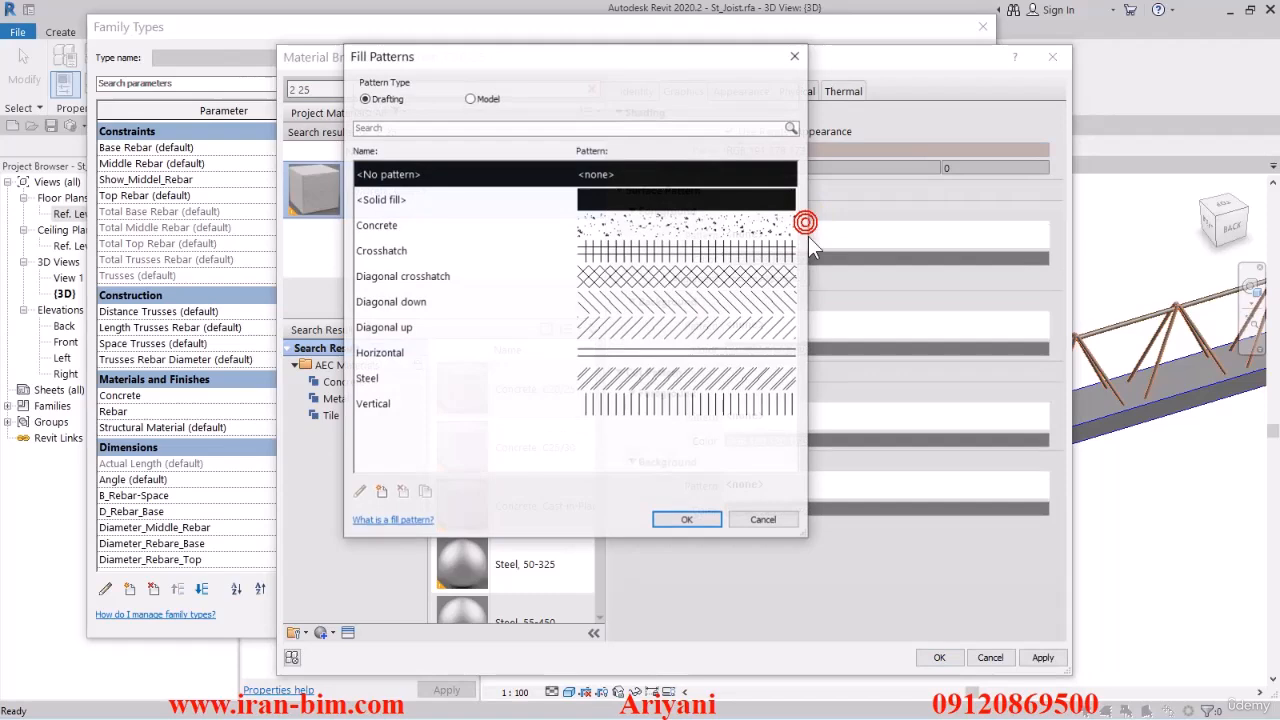
pyautogui.click(654, 234)
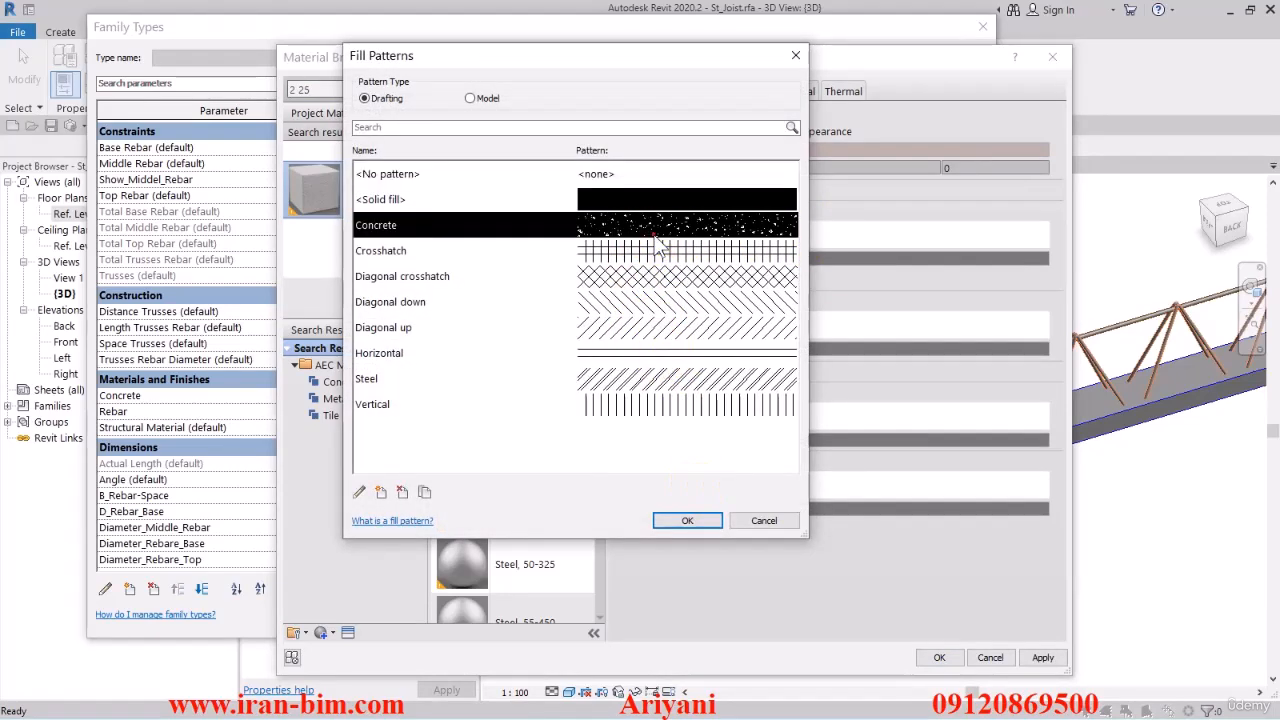
pyautogui.click(680, 526)
pyautogui.click(1043, 658)
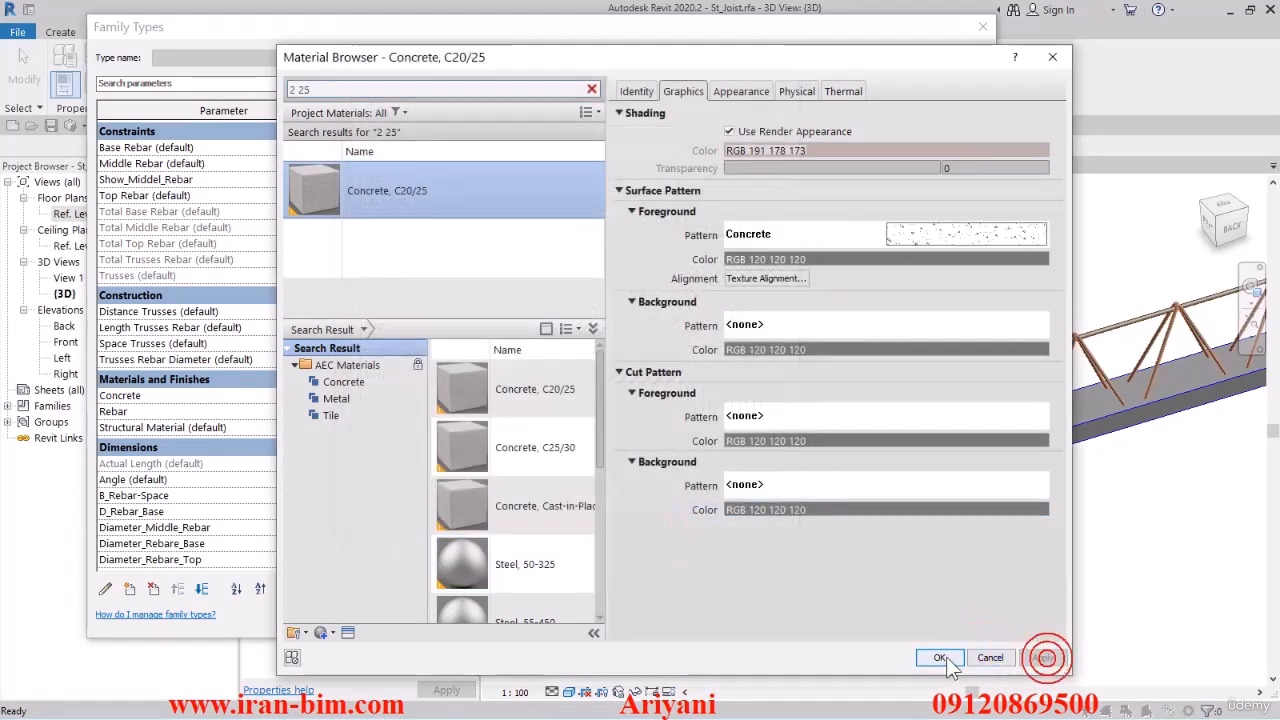
pyautogui.click(940, 657)
# - Open the material selection for the Rebar parameter and search the materials for metal
pyautogui.click(411, 395)
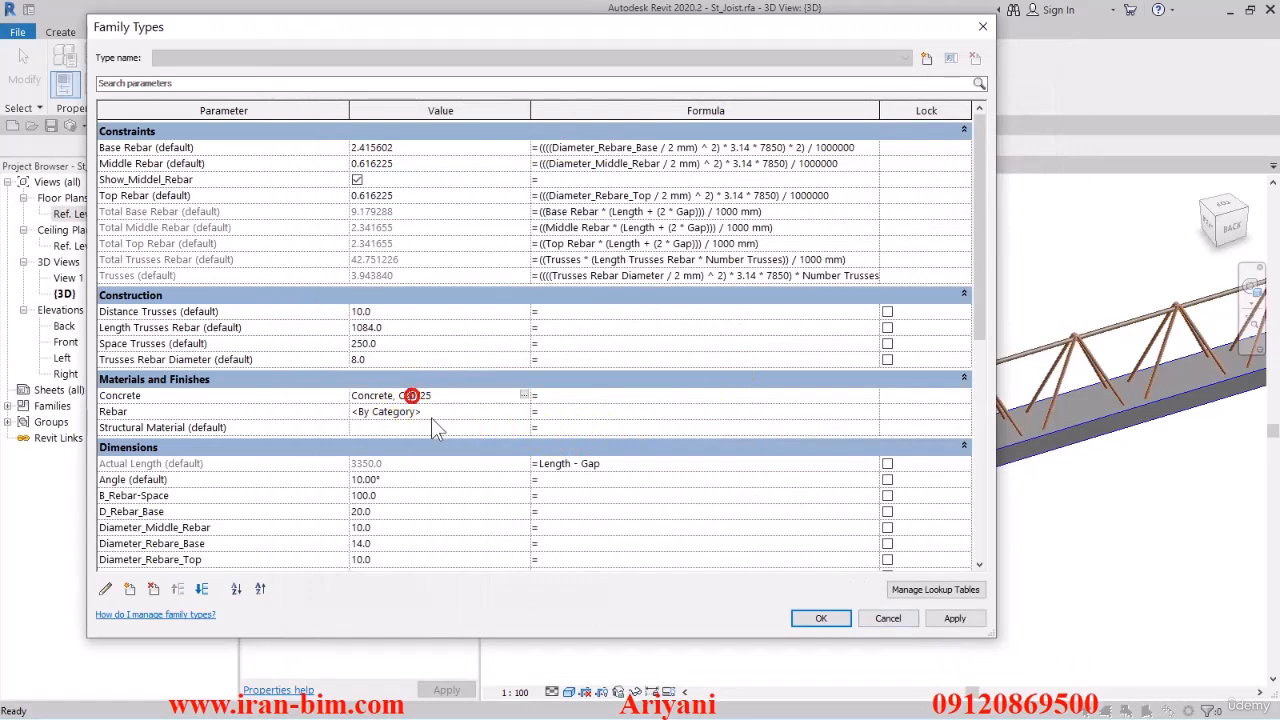
pyautogui.click(524, 411)
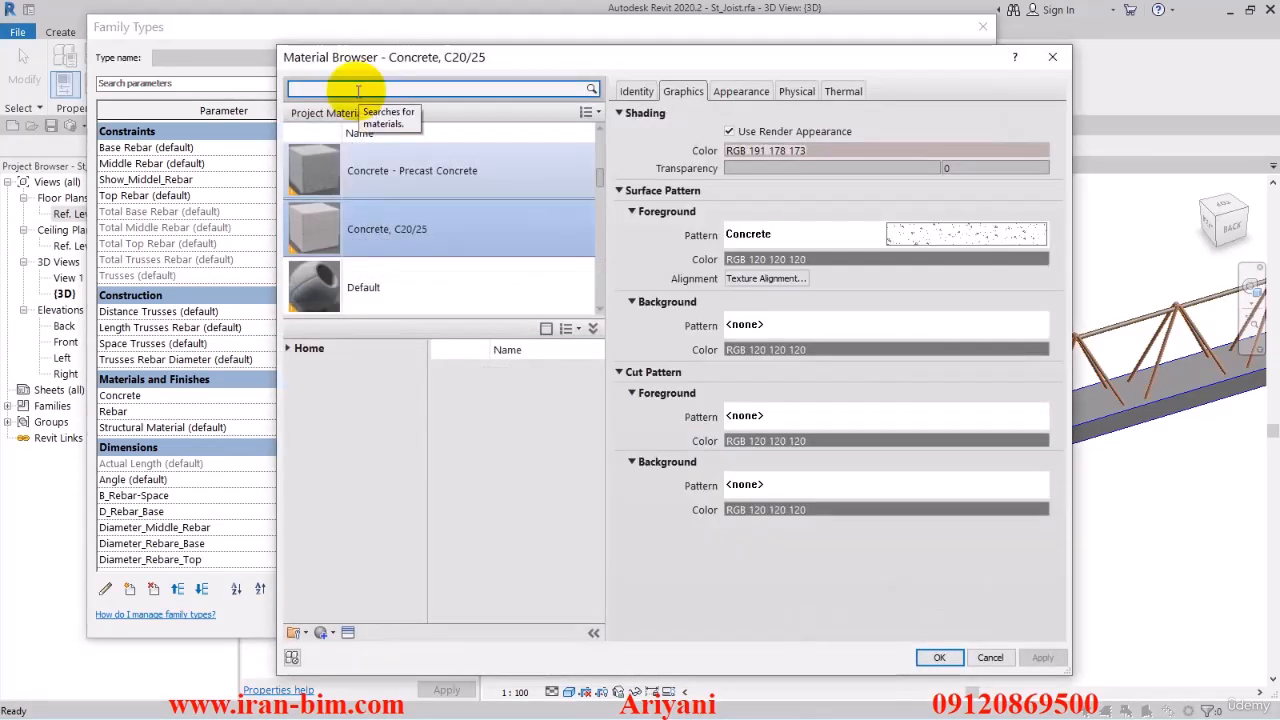
pyautogui.click(357, 90)
pyautogui.write('metal')
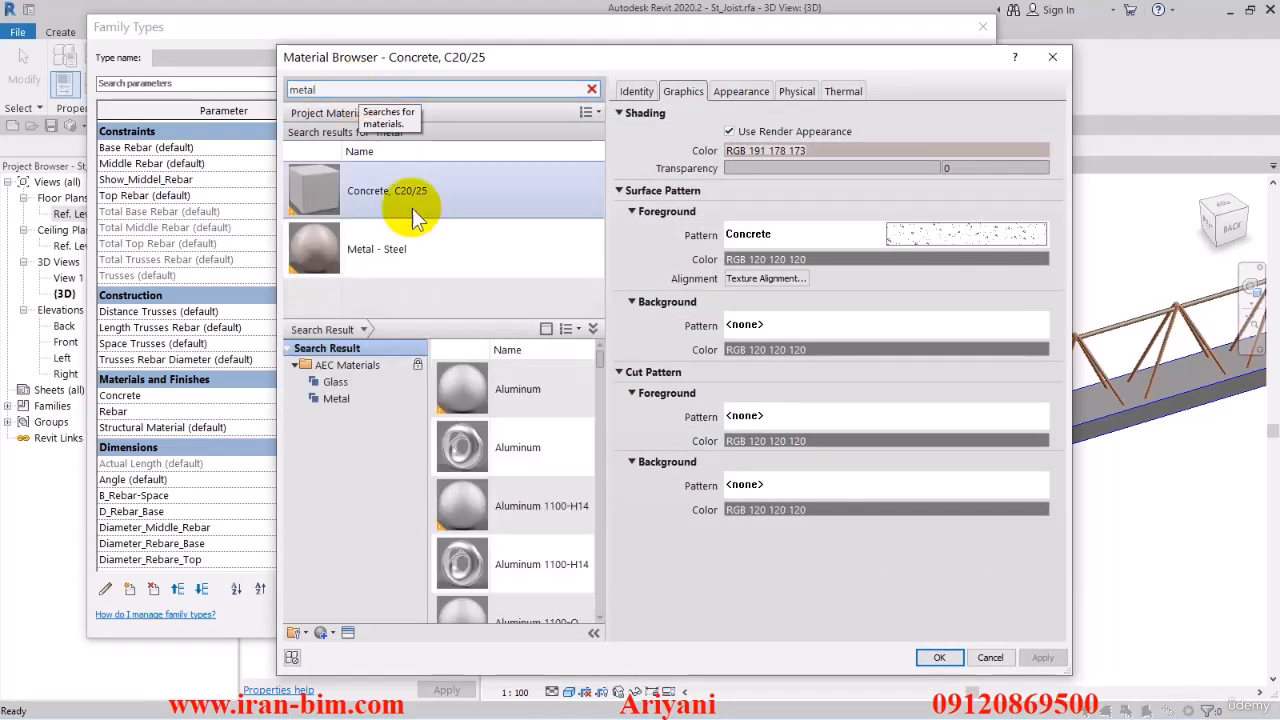
# - Add Steel AISI 1022 from the AEC Materials library results to the project materials
pyautogui.scroll(-5, 505, 440)
pyautogui.scroll(-3, 518, 470)
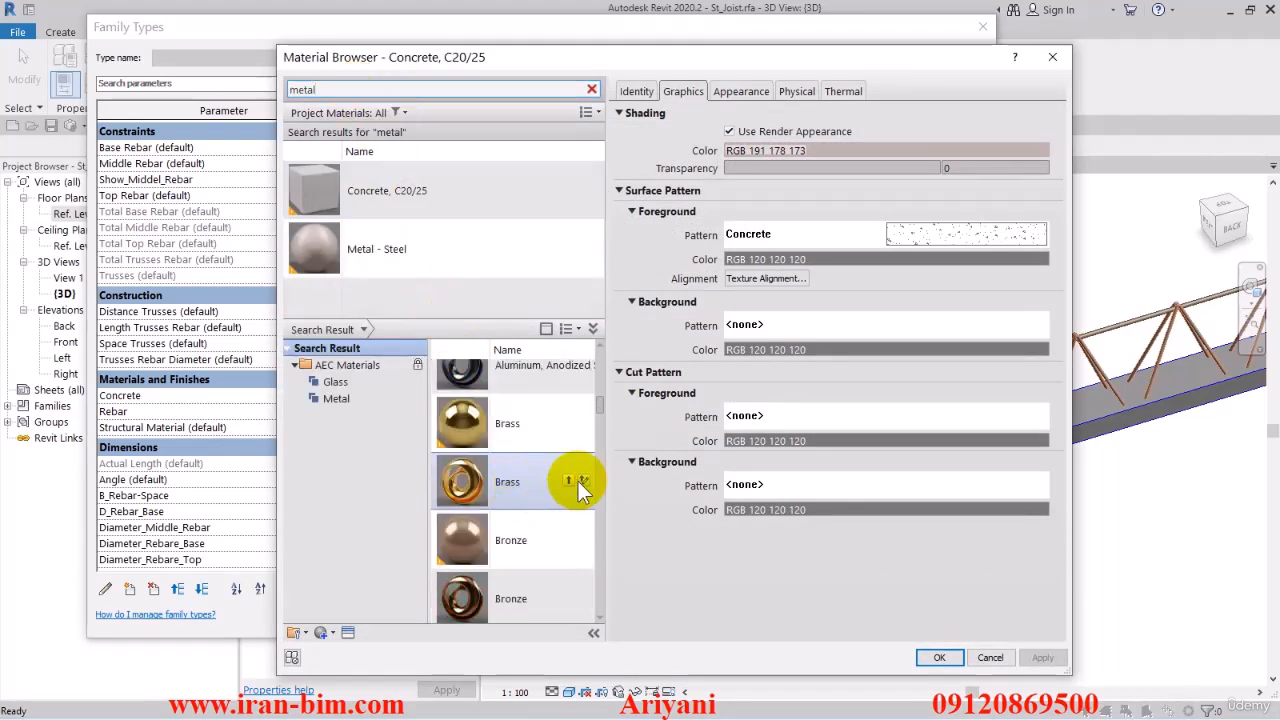
pyautogui.moveTo(598, 414); pyautogui.dragTo(586, 614)
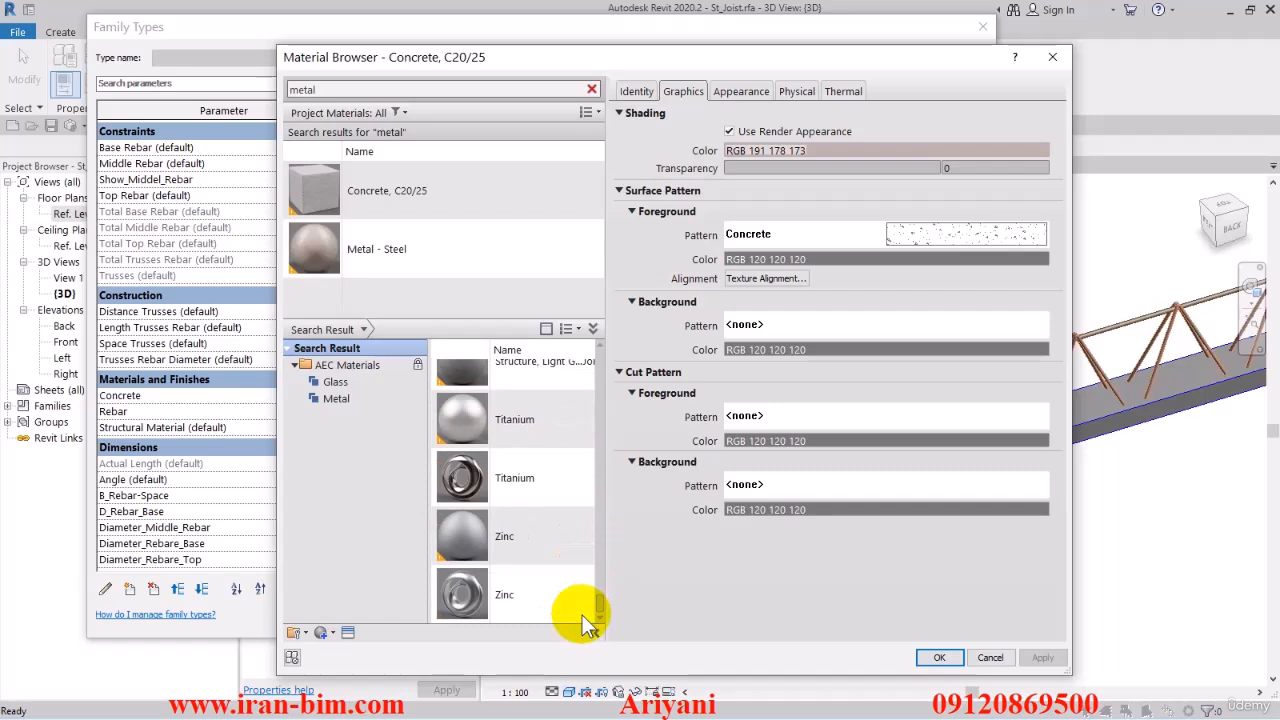
pyautogui.scroll(5, 556, 580)
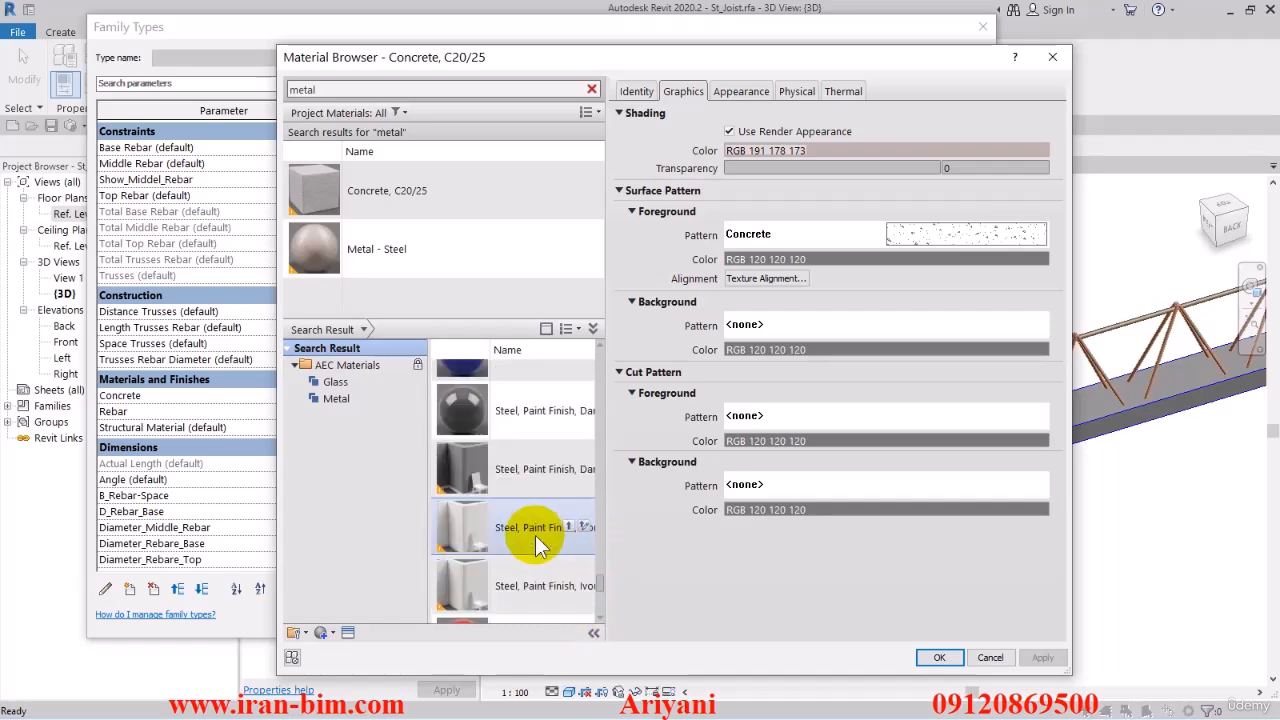
pyautogui.scroll(5, 545, 492)
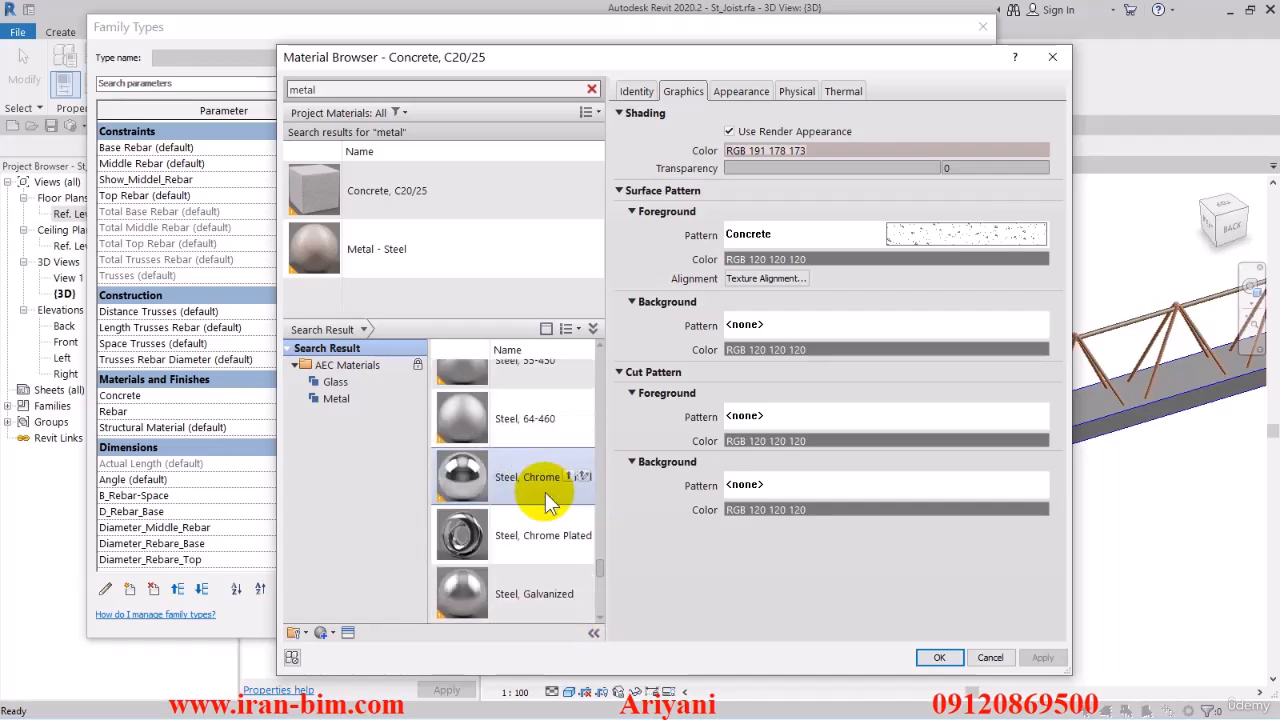
pyautogui.scroll(5, 545, 487)
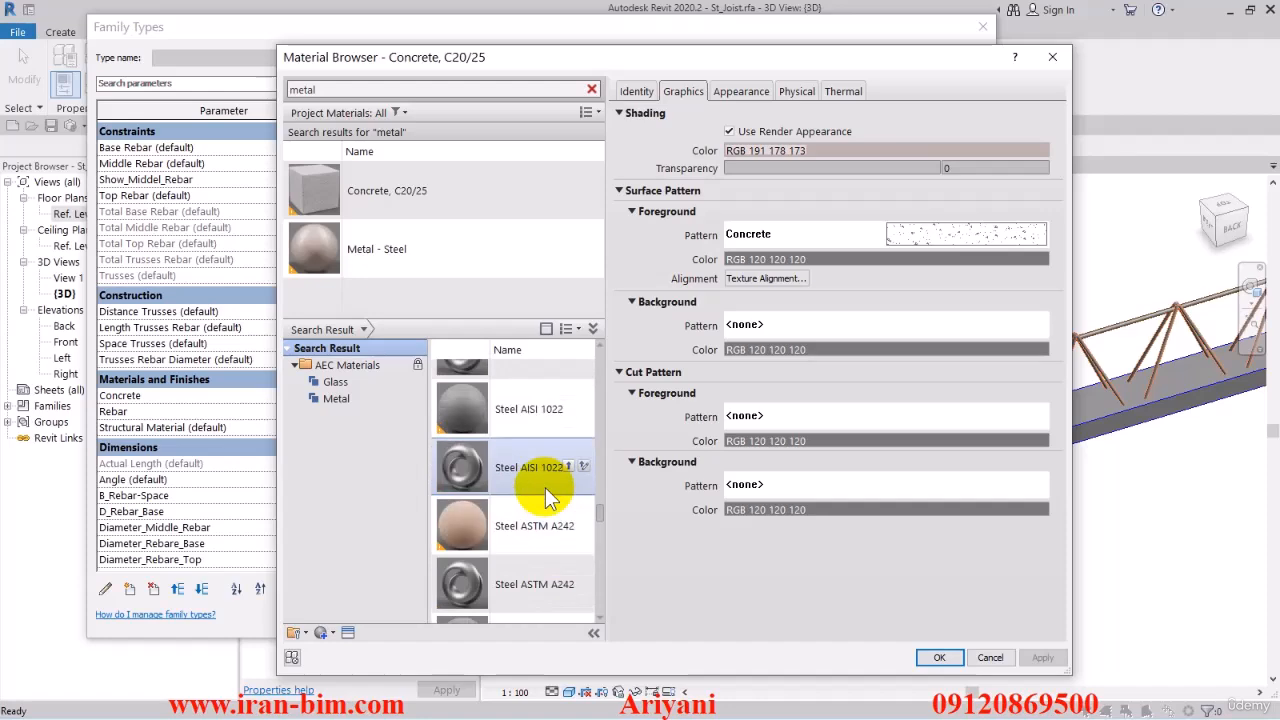
pyautogui.click(567, 409)
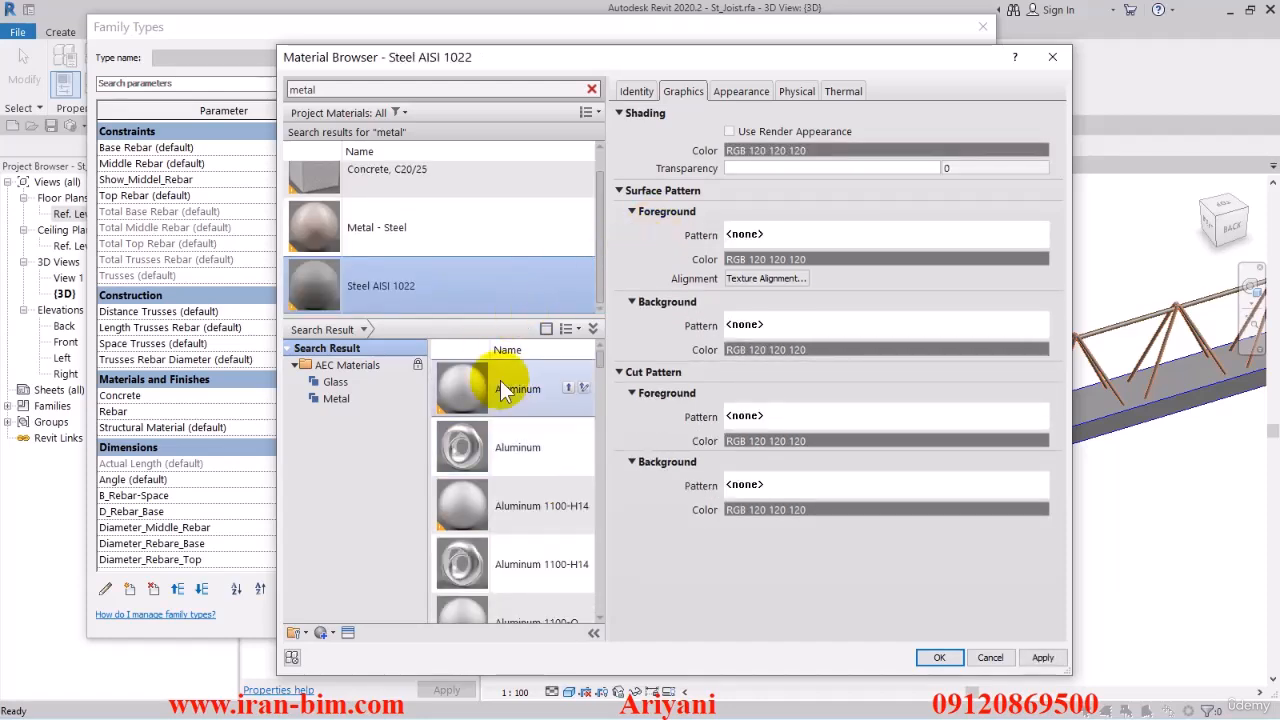
# - Open the asset browser, search the assets for metal and clear the search
pyautogui.click(347, 632)
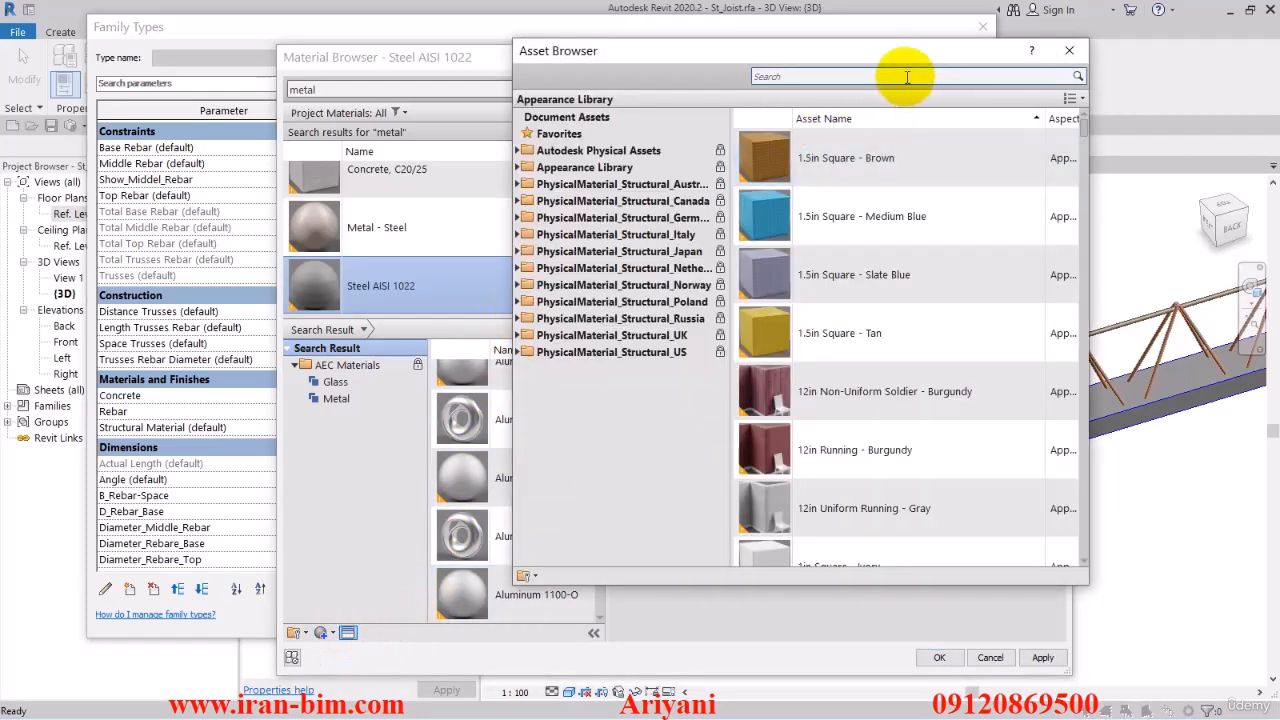
pyautogui.click(906, 76)
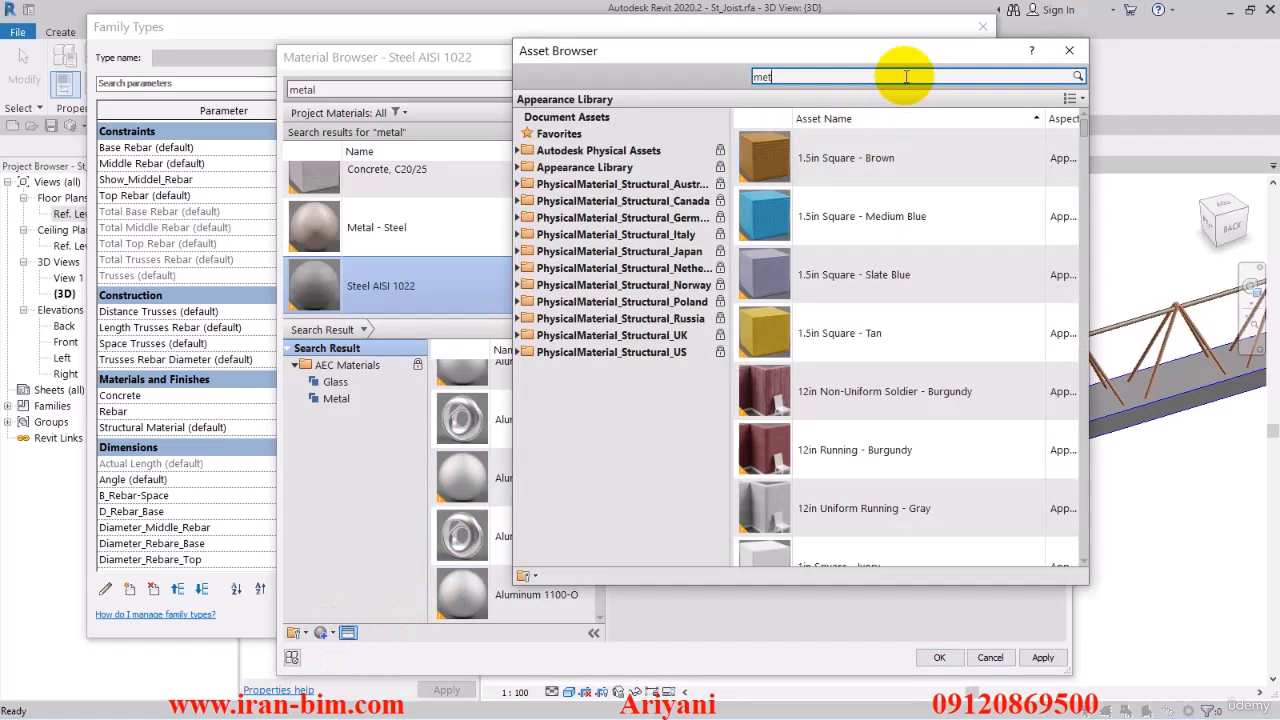
pyautogui.press('Return')
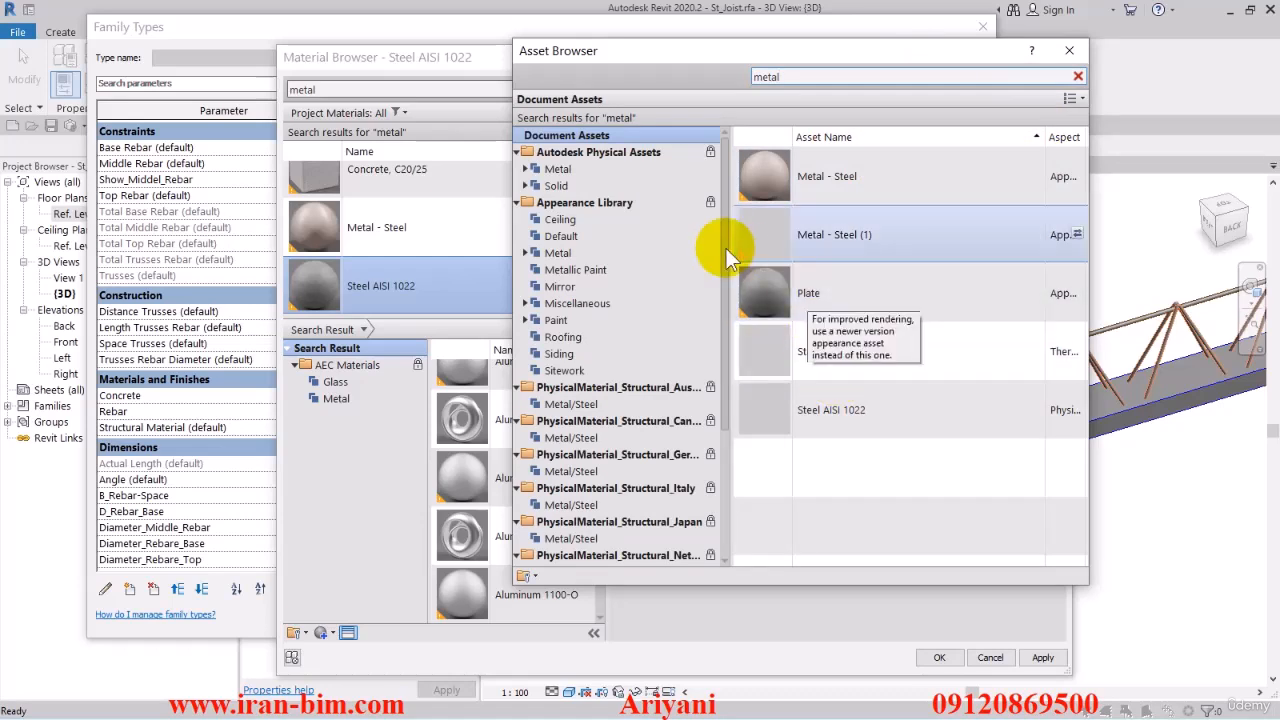
pyautogui.click(1077, 76)
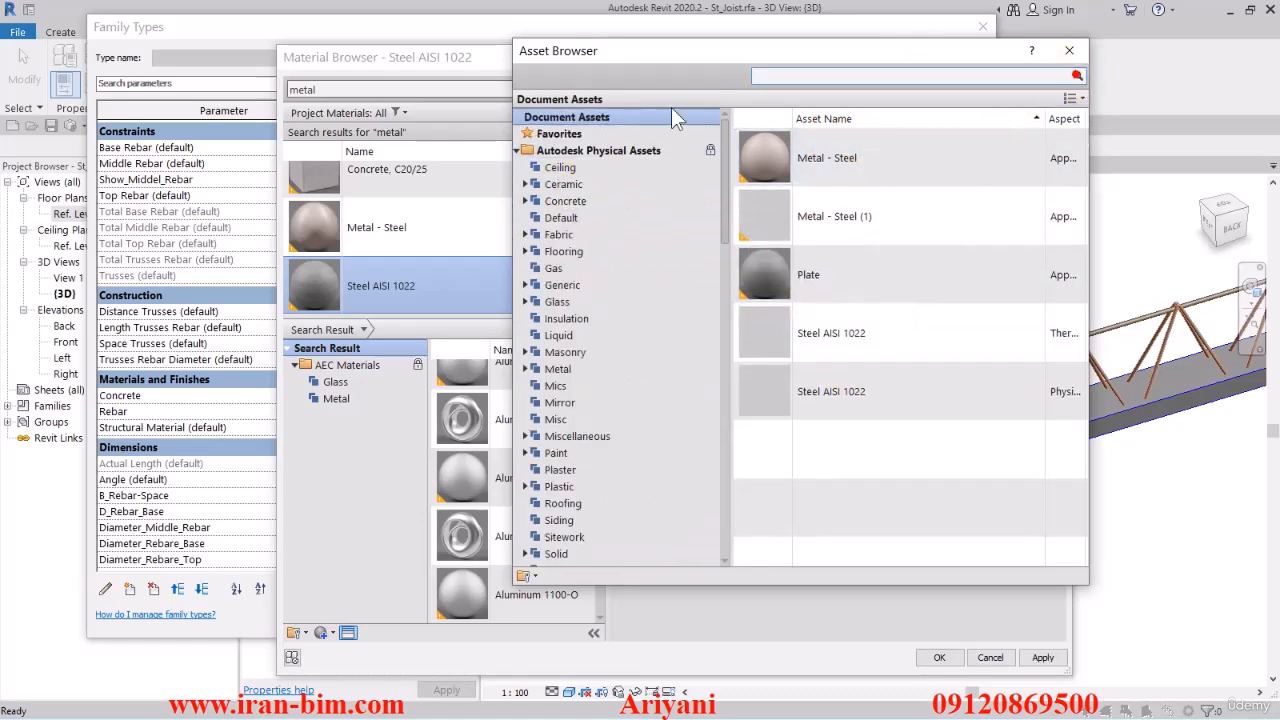
# - Replace the appearance of Steel AISI 1022 with the Oxidized metal asset from the Appearance Library and close the asset browser
pyautogui.click(517, 150)
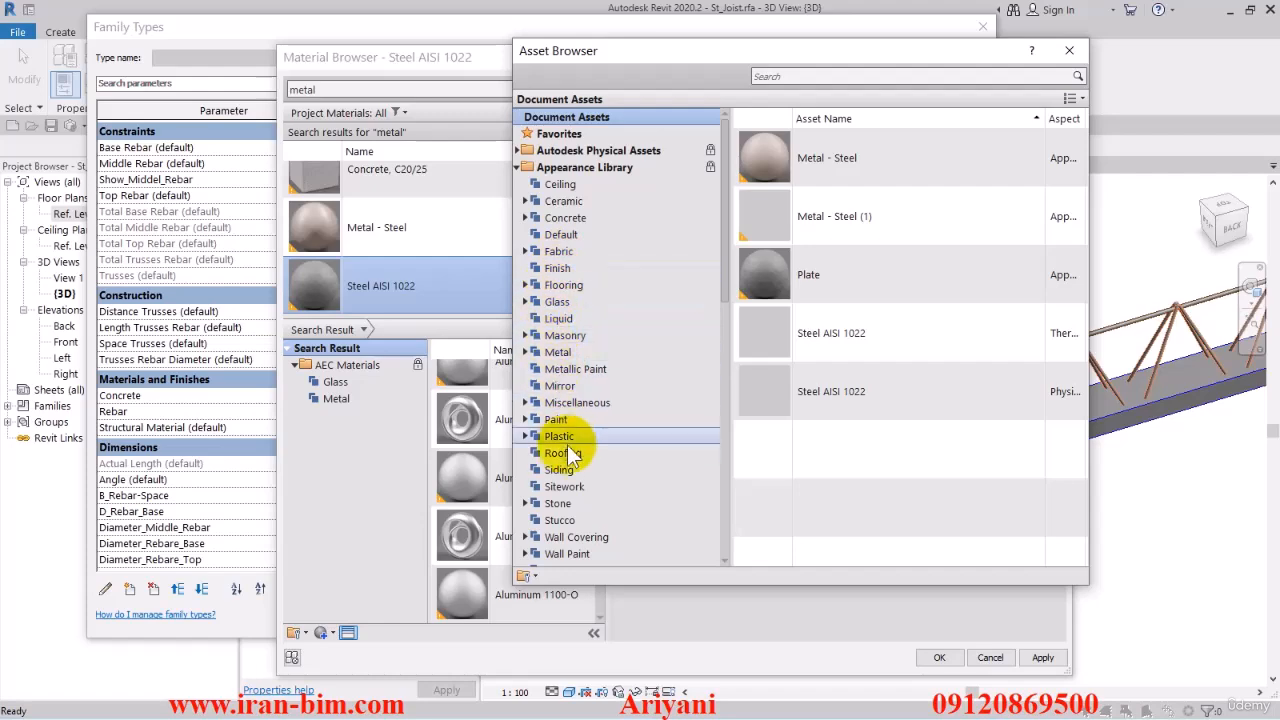
pyautogui.click(560, 352)
pyautogui.scroll(-10, 840, 325)
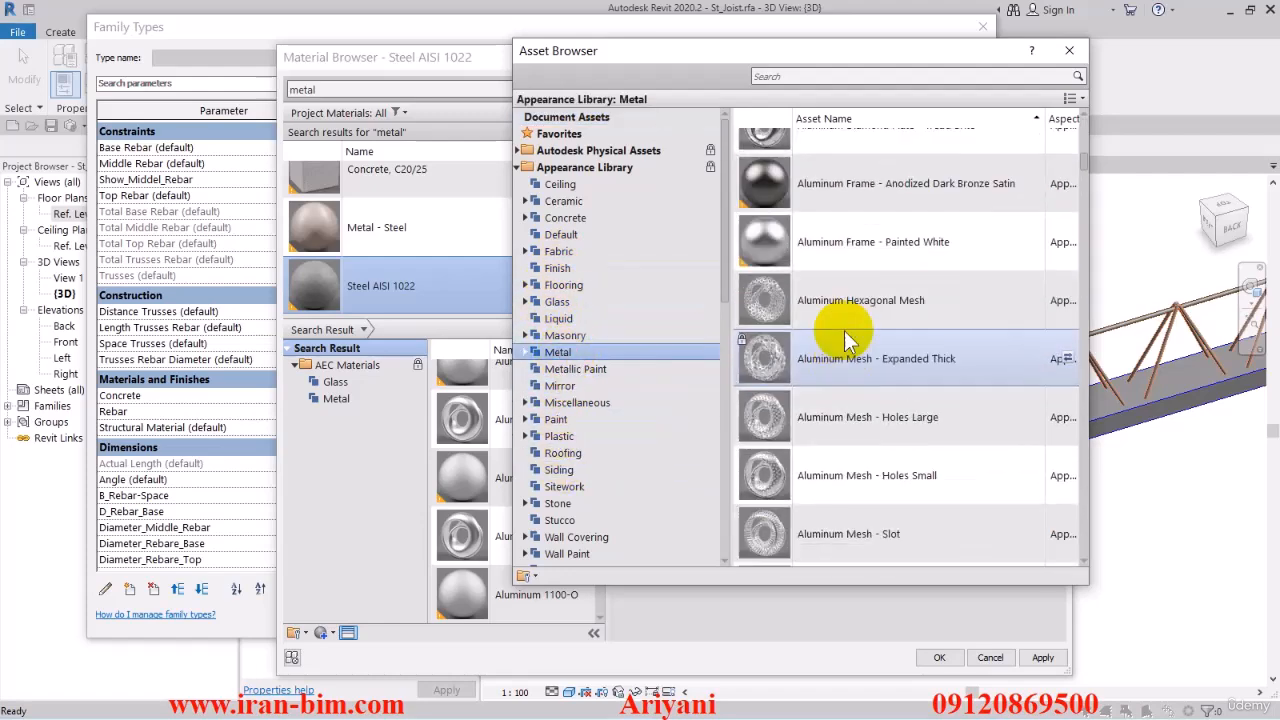
pyautogui.moveTo(1080, 169); pyautogui.dragTo(1085, 378)
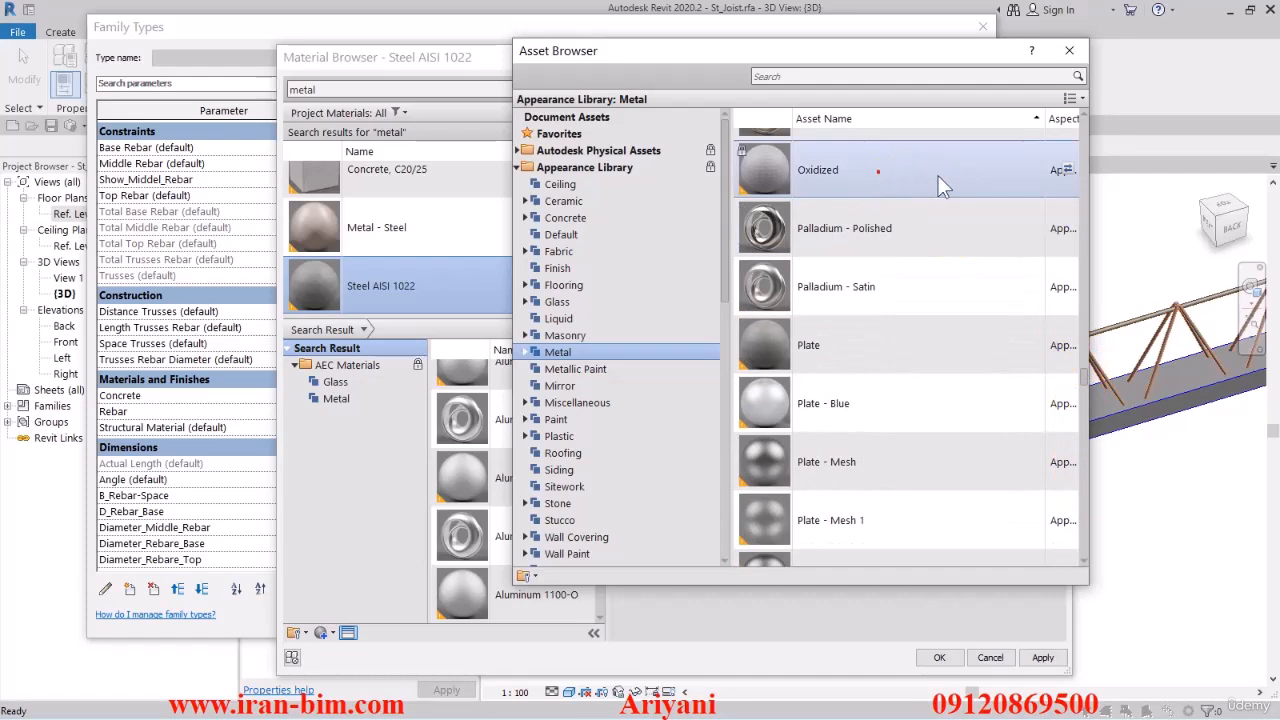
pyautogui.click(1062, 170)
pyautogui.moveTo(836, 50); pyautogui.dragTo(478, 141)
pyautogui.click(711, 141)
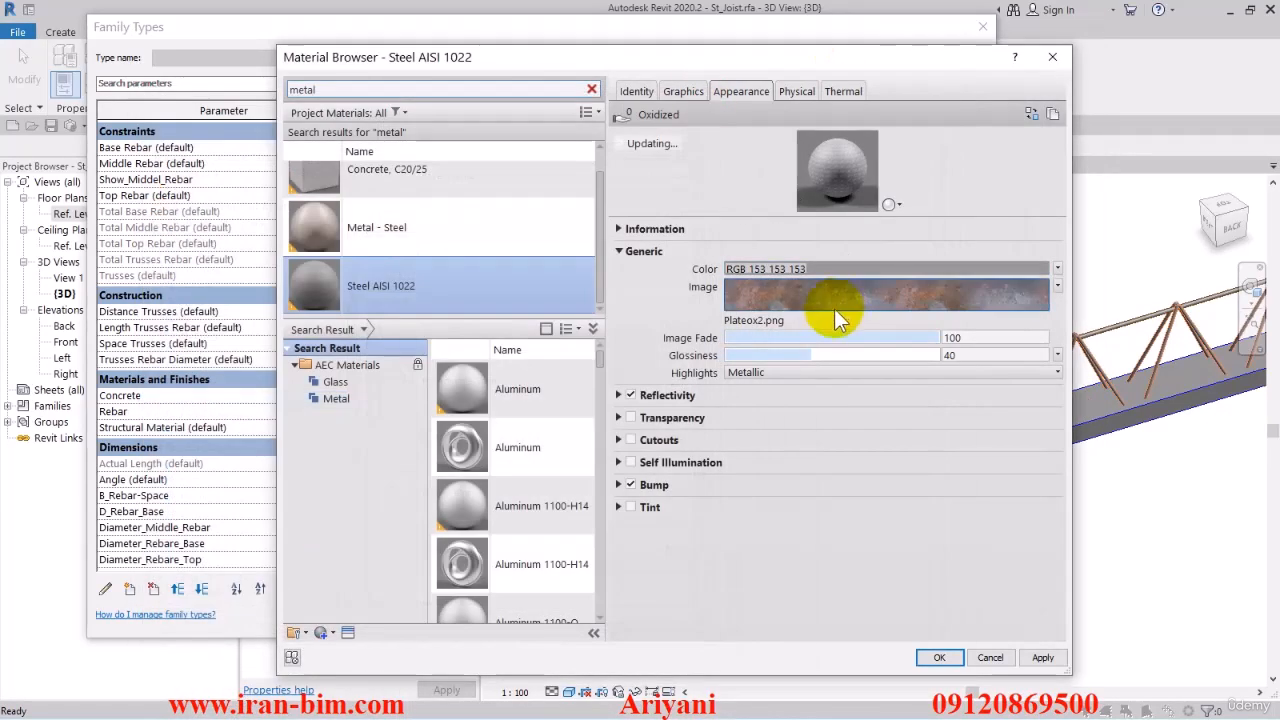
# - Assign Steel AISI 1022 to the Rebar parameter and accept the family type changes
pyautogui.click(1045, 661)
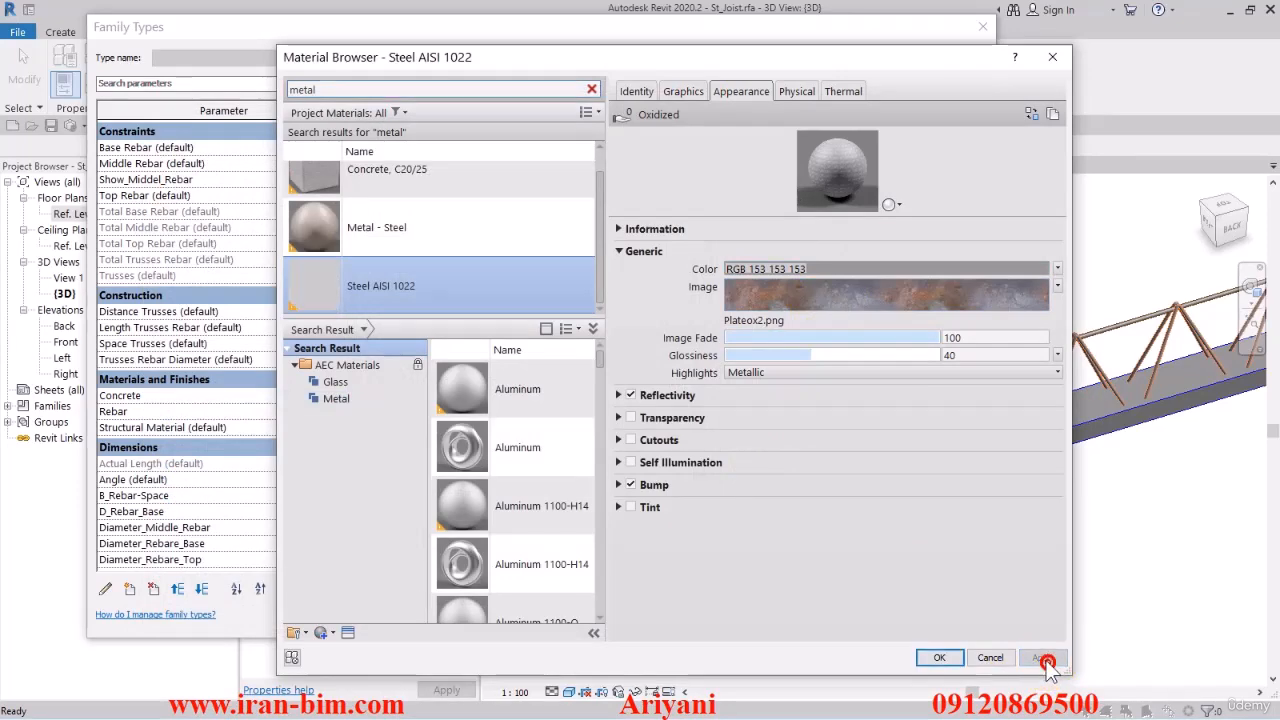
pyautogui.click(938, 659)
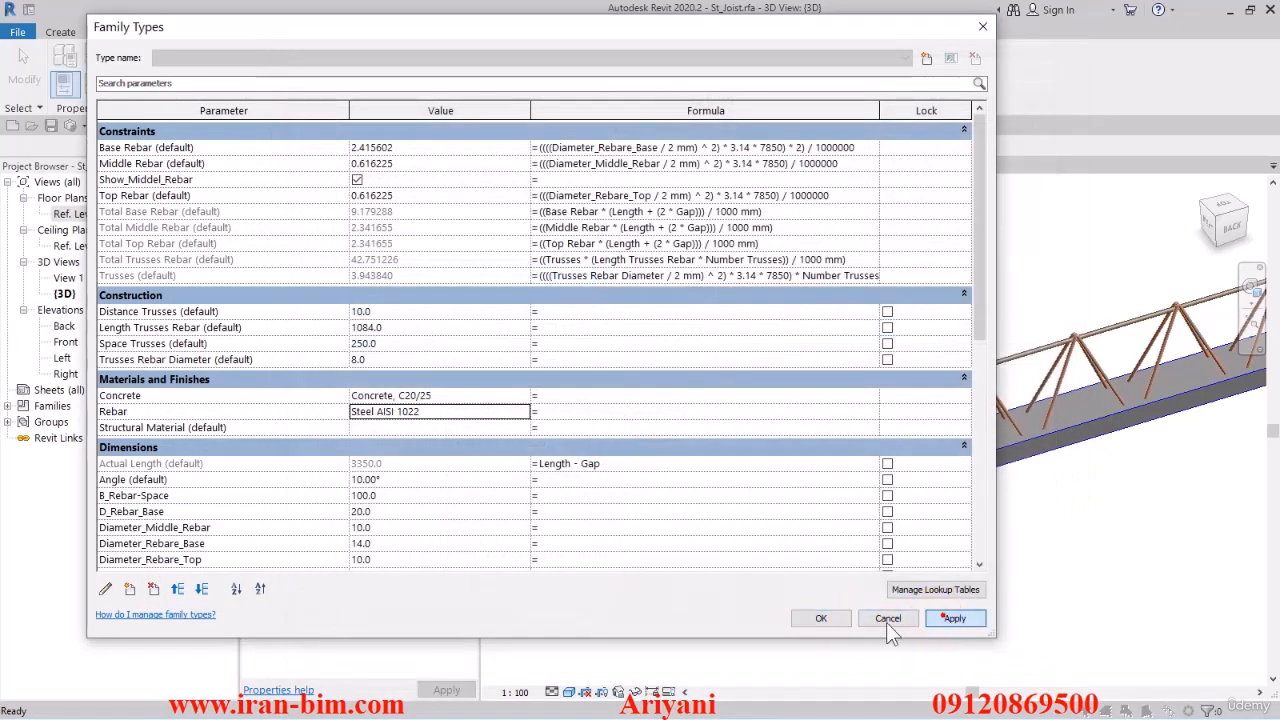
pyautogui.click(821, 618)
# - Set the 3D view to Fine detail and the Realistic visual style, and inspect the rebar and concrete materials up close
pyautogui.scroll(3, 798, 614)
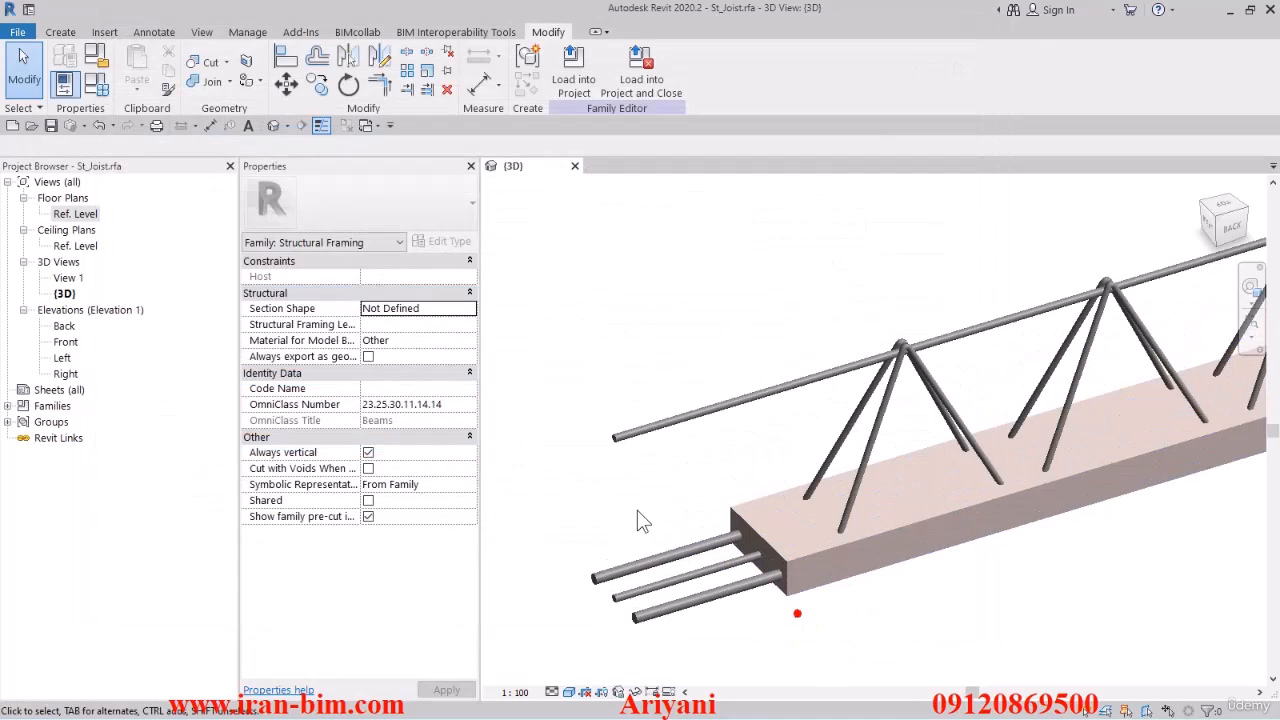
pyautogui.click(552, 691)
pyautogui.click(575, 673)
pyautogui.click(569, 691)
pyautogui.click(583, 657)
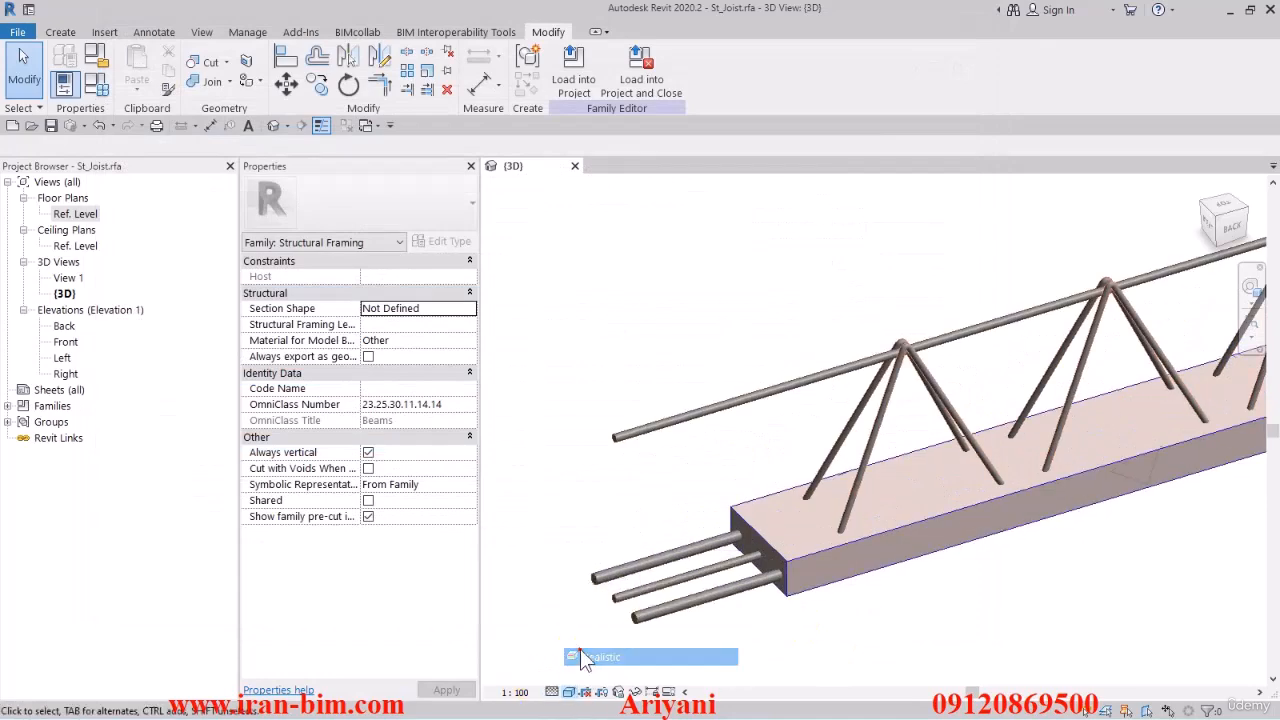
pyautogui.scroll(5, 663, 523)
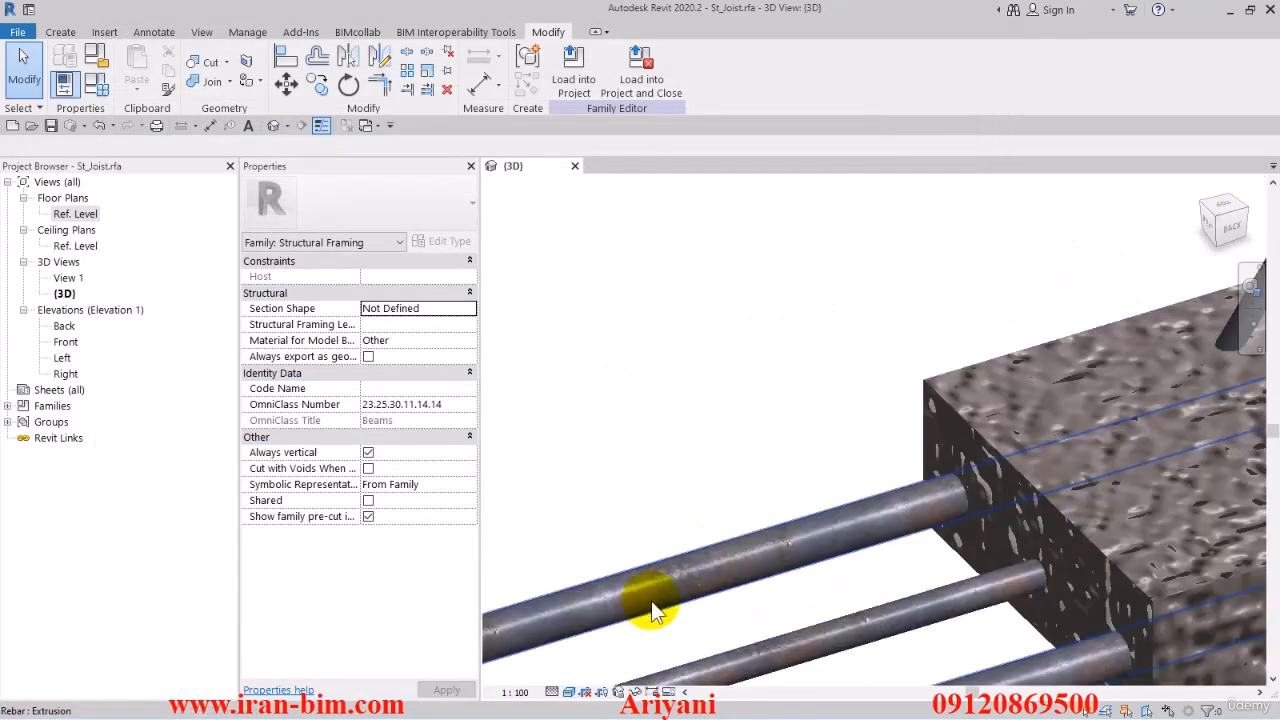
pyautogui.scroll(-4, 745, 575)
pyautogui.scroll(6, 707, 385)
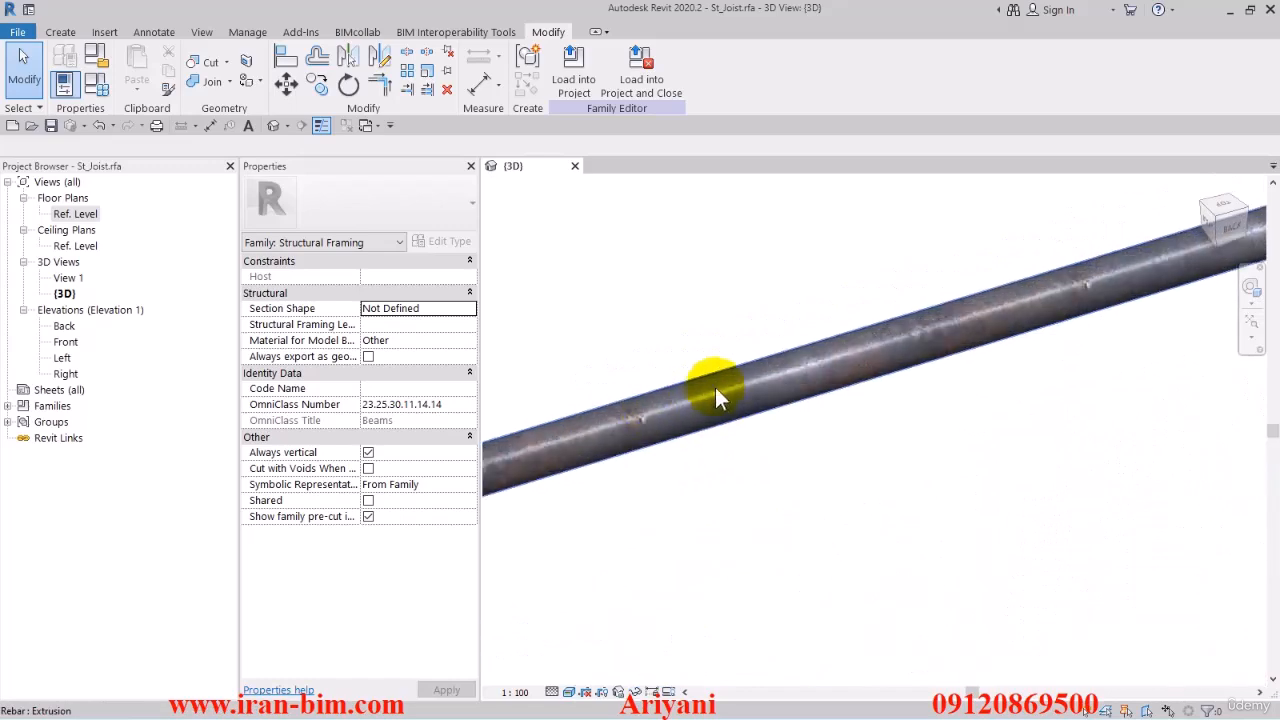
pyautogui.scroll(-5, 715, 395)
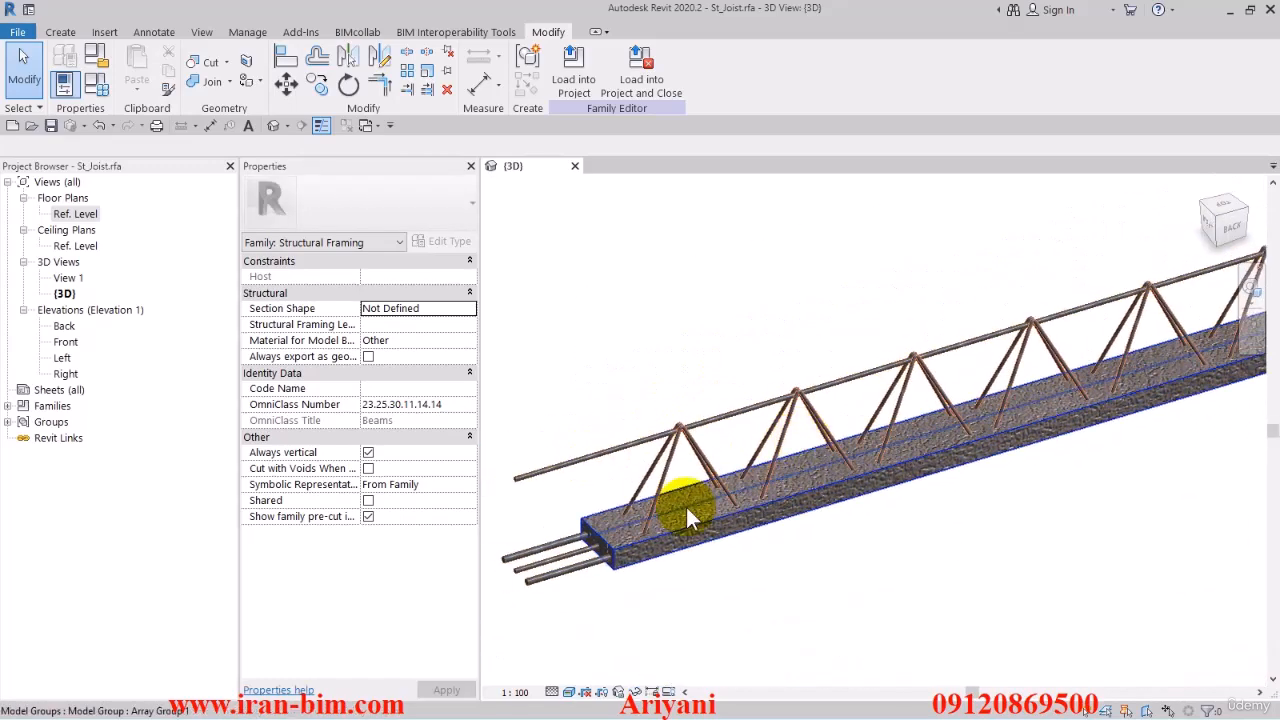
# - Switch the 3D view to the Shaded visual style and show the whole joist at an angle
pyautogui.click(569, 691)
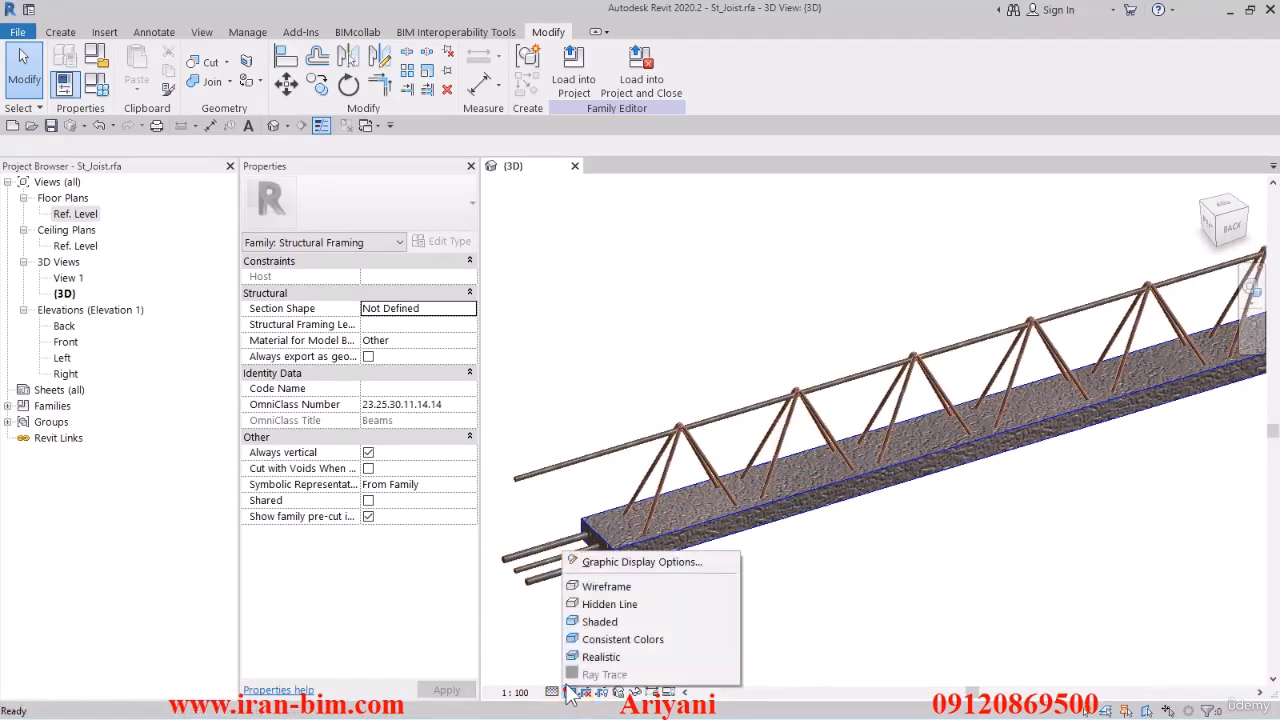
pyautogui.click(594, 624)
pyautogui.click(1251, 320)
pyautogui.moveTo(1052, 420)
pyautogui.keyDown('shift'); pyautogui.mouseDown(button='middle')
pyautogui.moveTo(1108, 430)
pyautogui.moveTo(1034, 434)
pyautogui.mouseUp(button='middle'); pyautogui.keyUp('shift')
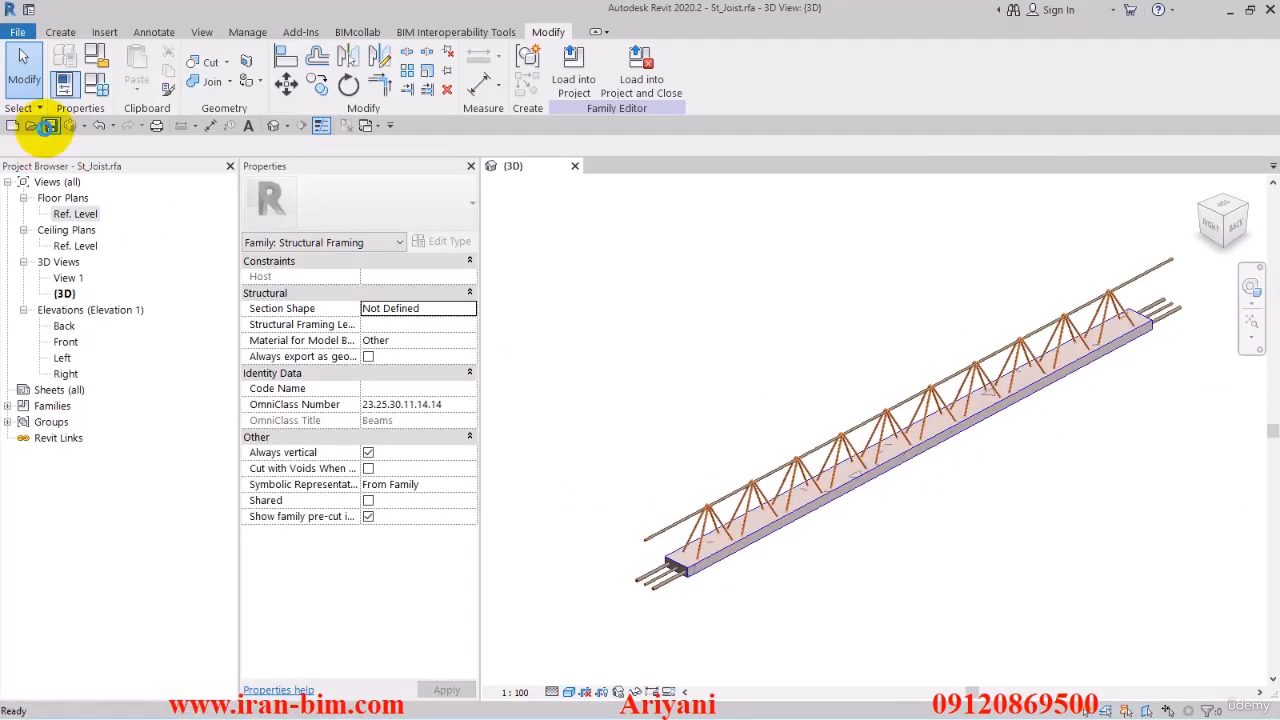